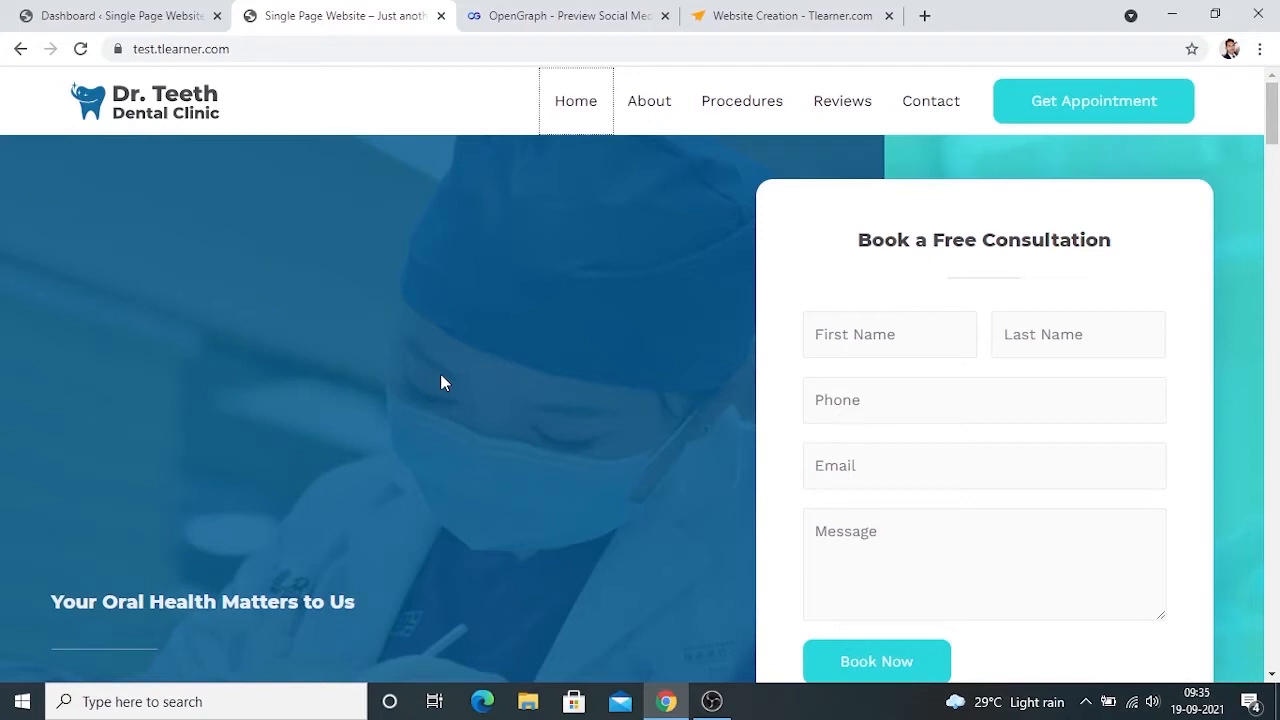
left_click(307, 49)
left_click(307, 49)
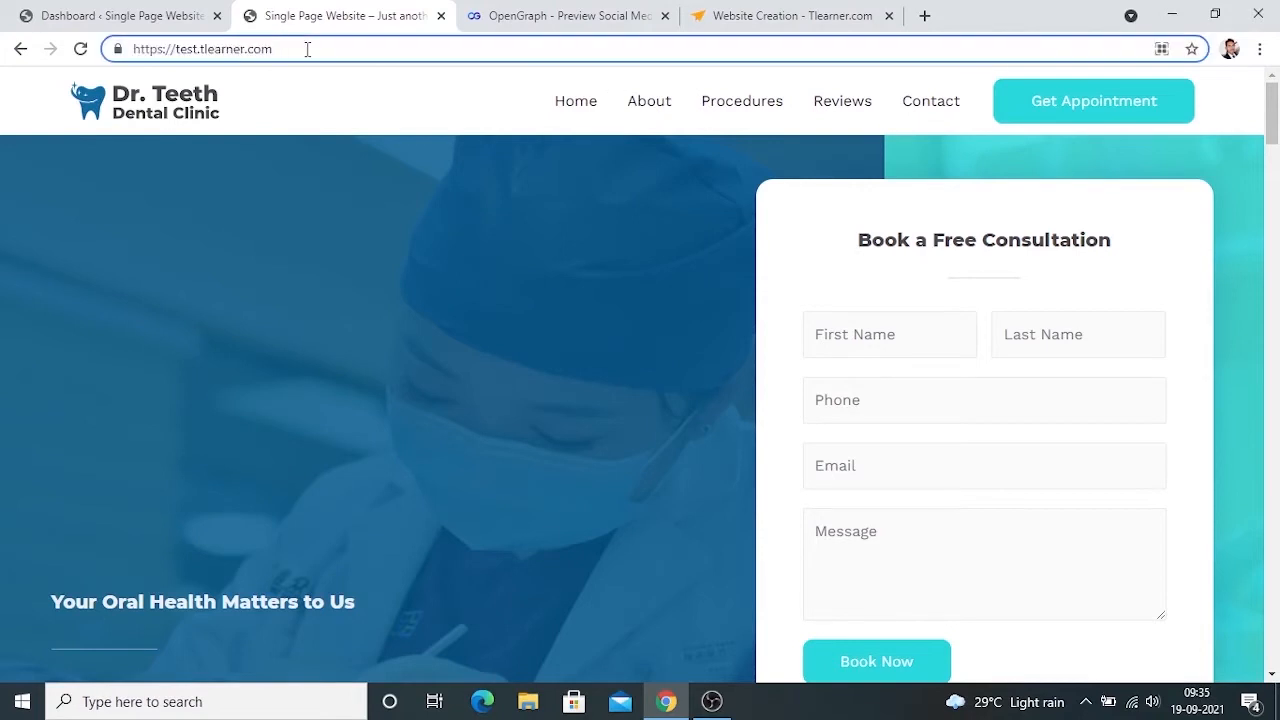
type("/w")
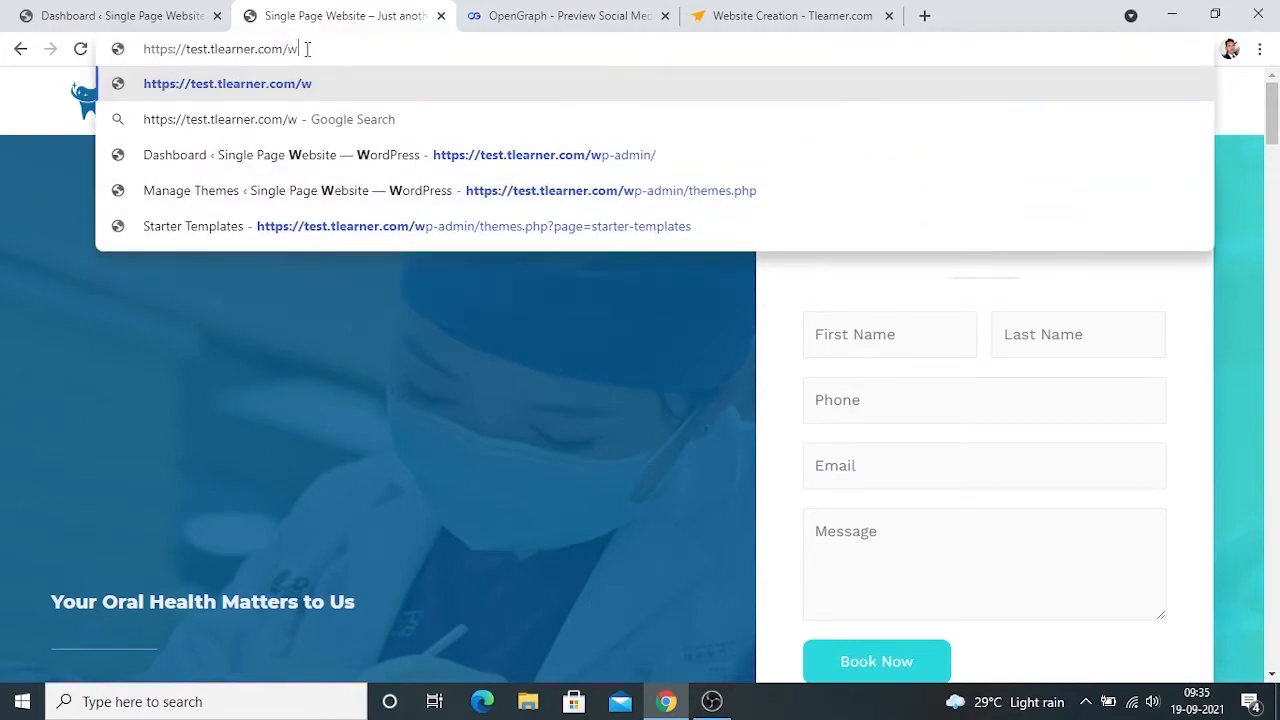
Step: Search the WordPress plugin directory for "yoast" from the site's dashboard
left_click(145, 12)
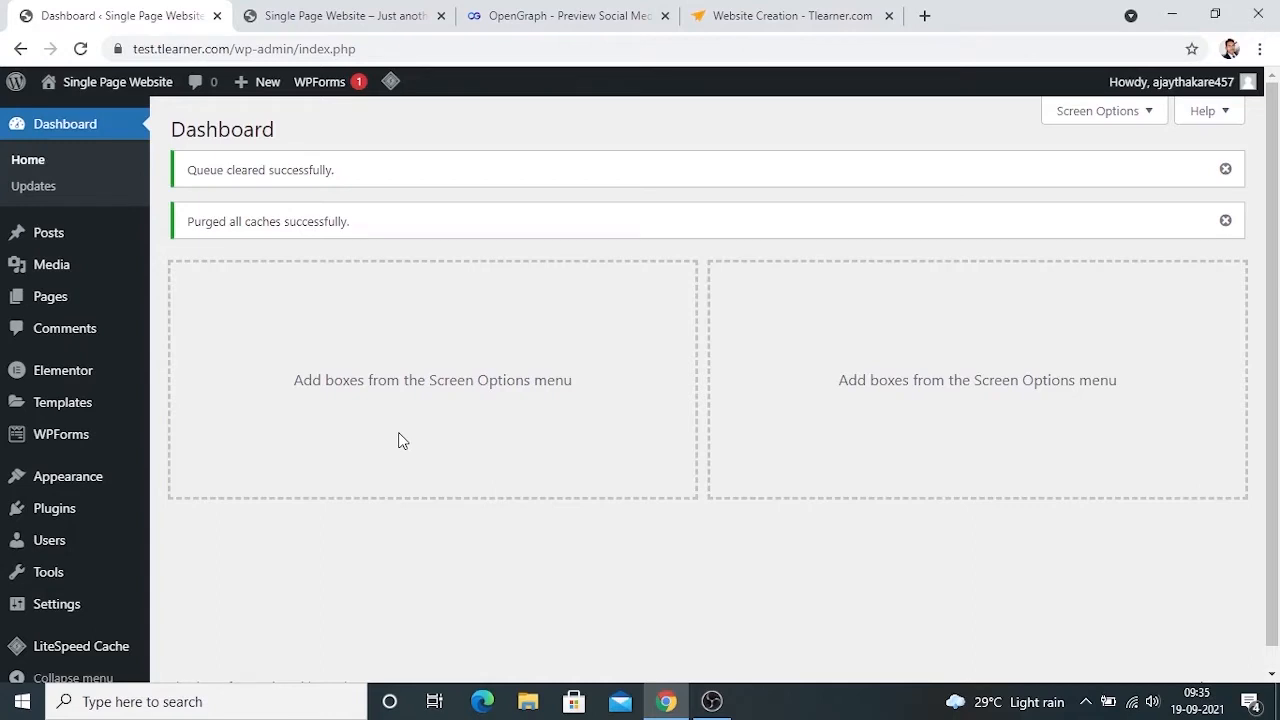
mouse_move(71, 521)
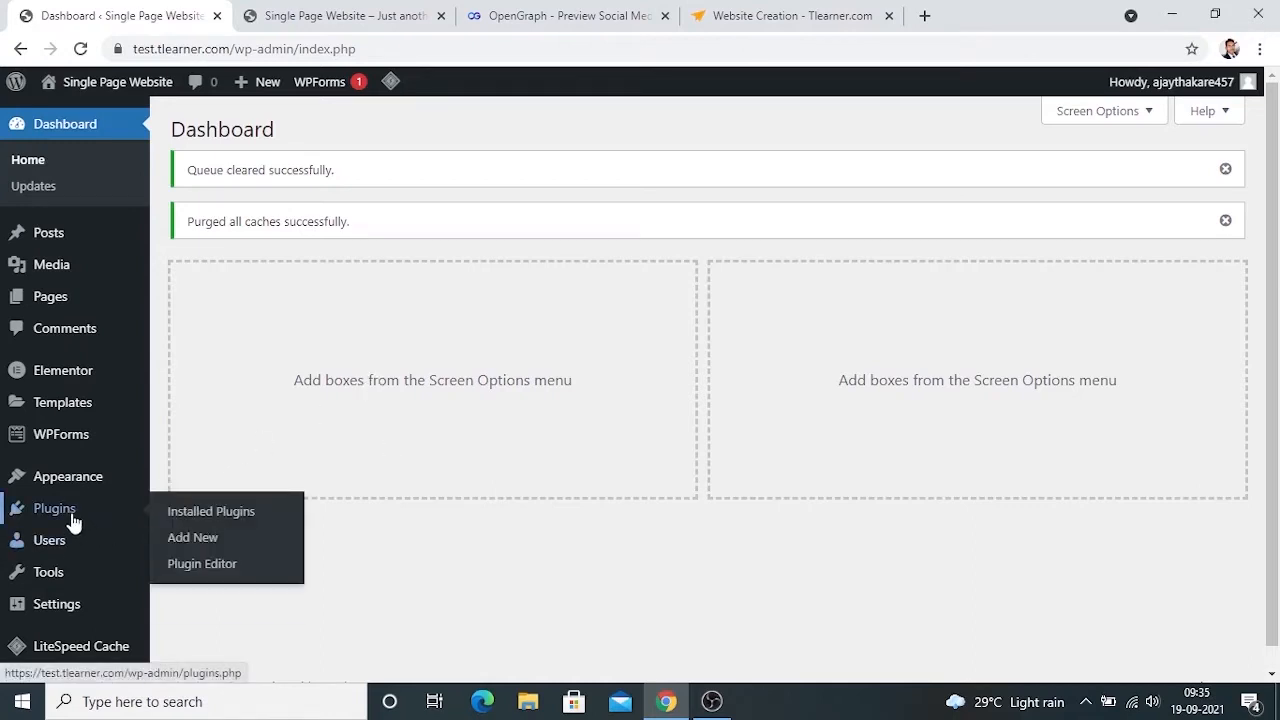
left_click(183, 548)
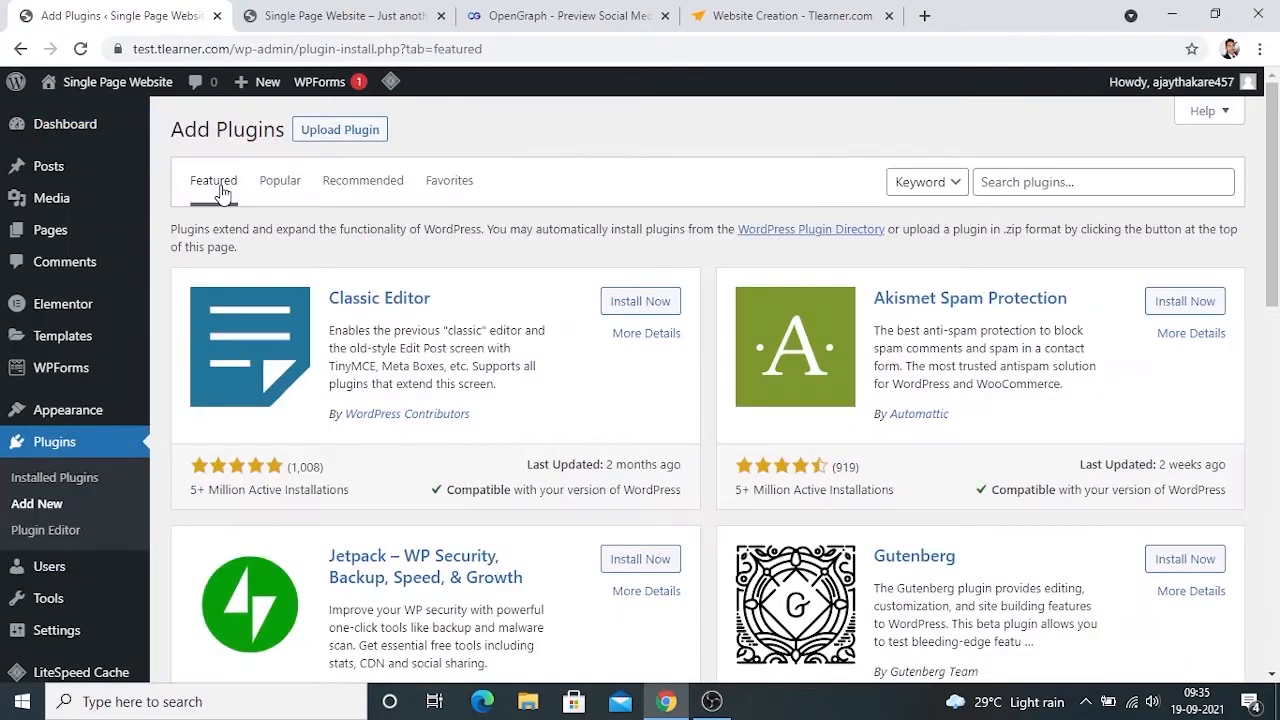
left_click(1022, 180)
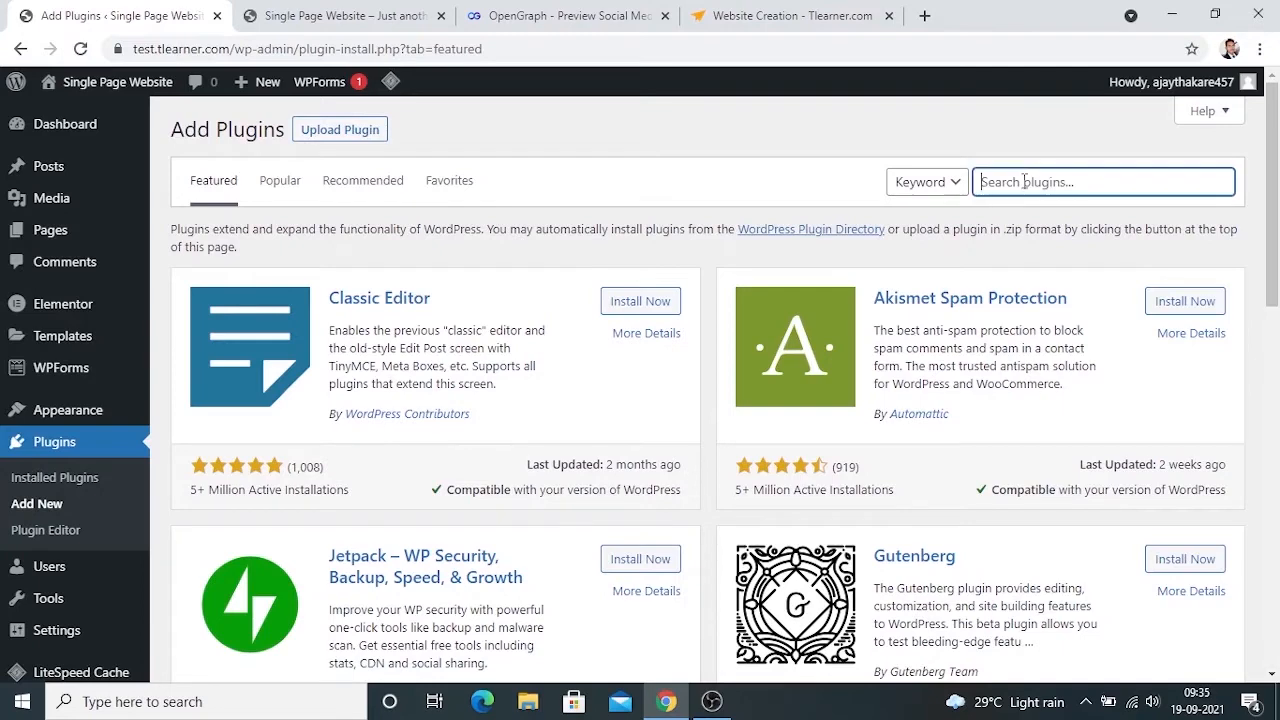
left_click(283, 182)
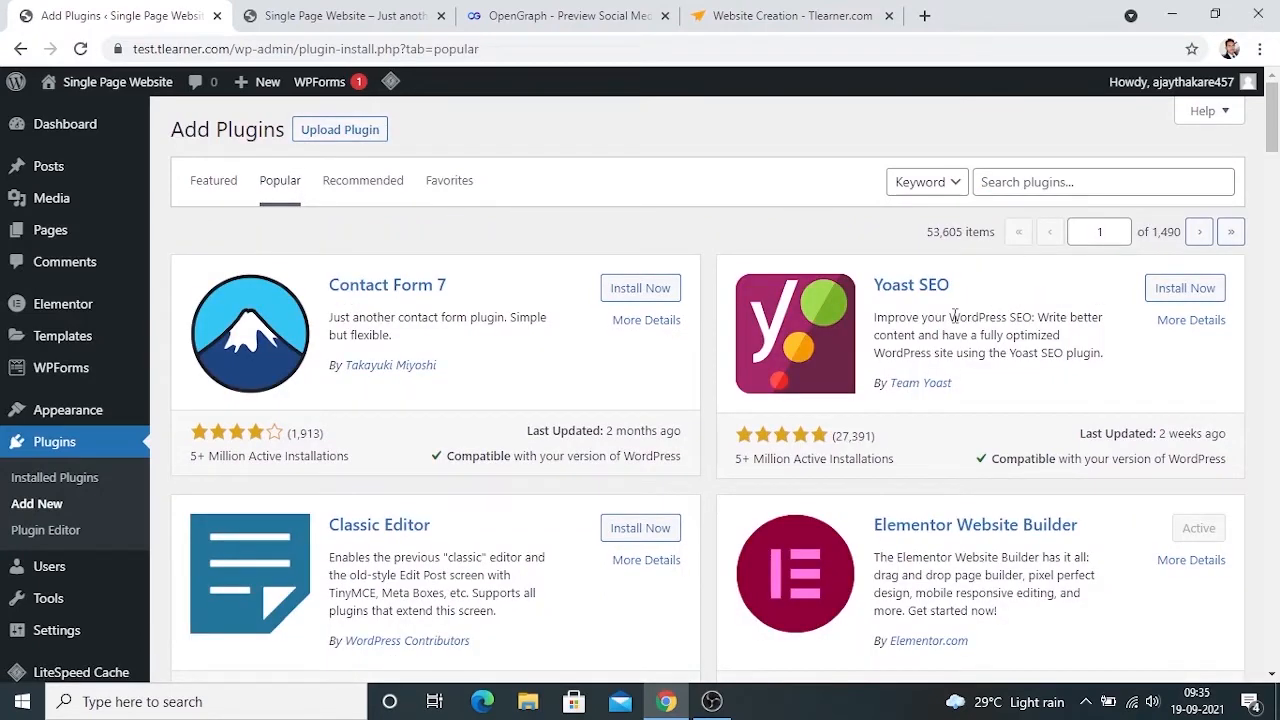
left_click(1004, 180)
type("yo")
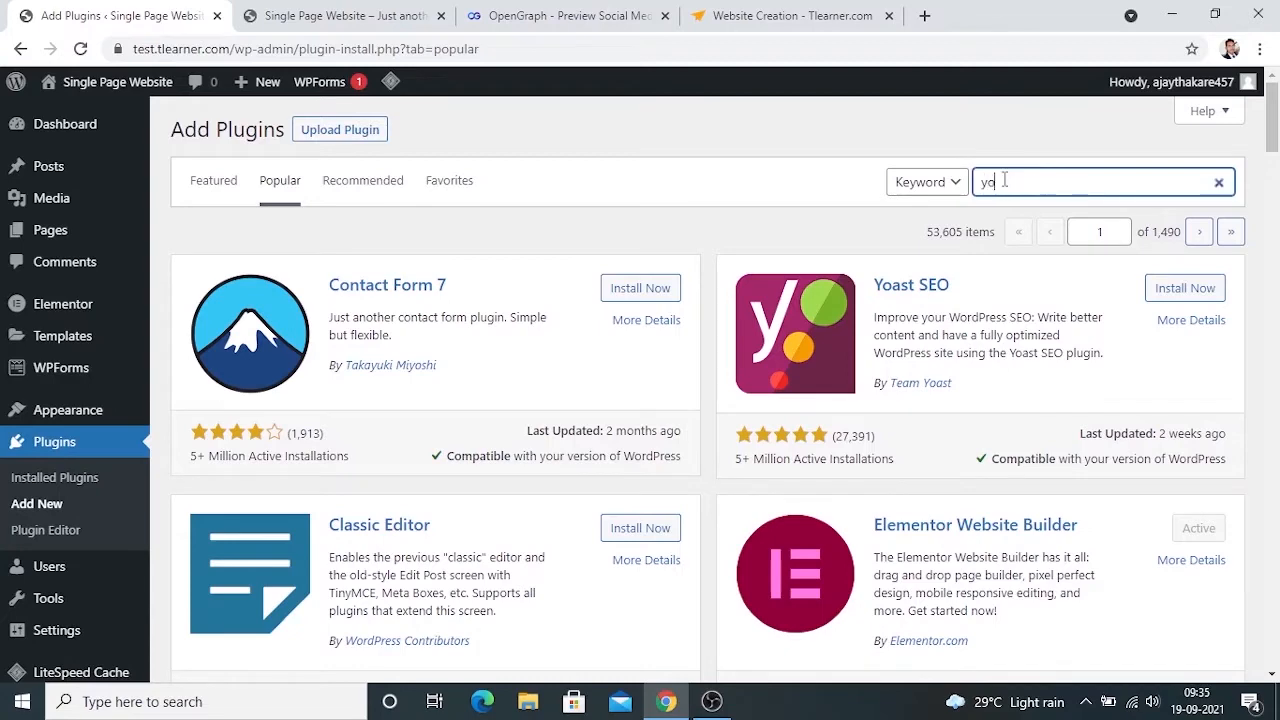
type("ast")
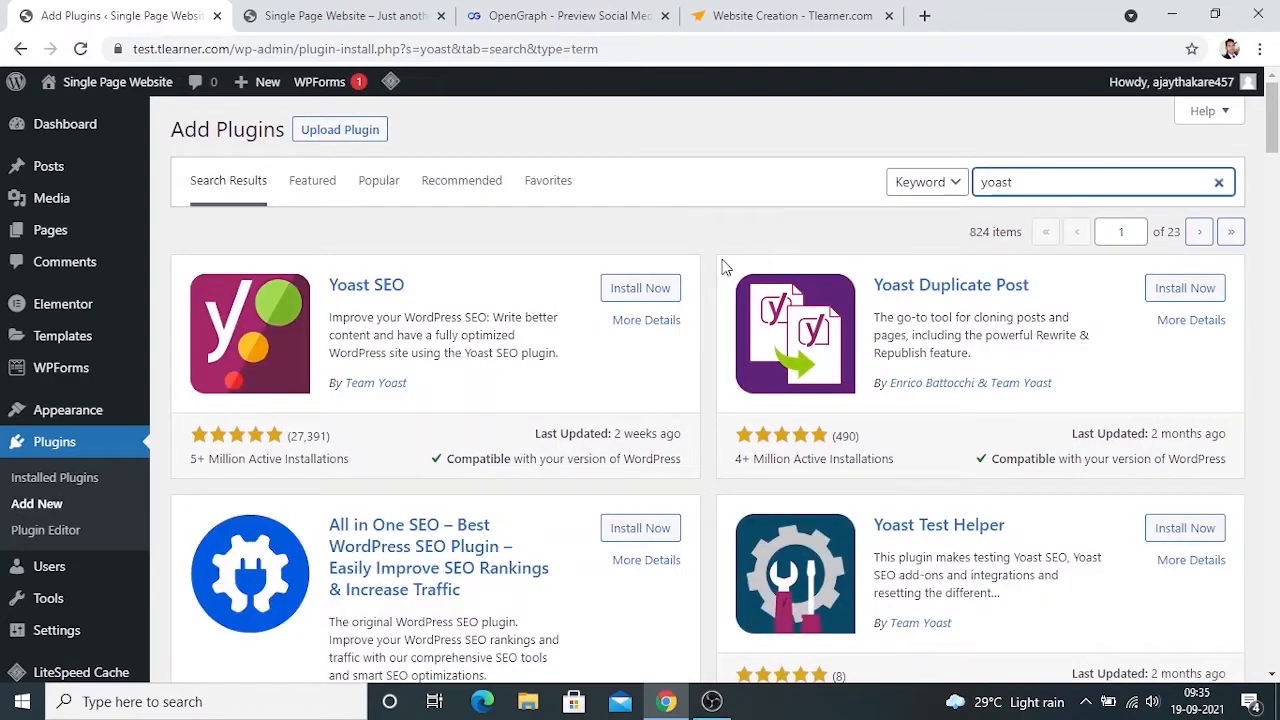
Step: Install and activate the Yoast SEO plugin
left_click(650, 294)
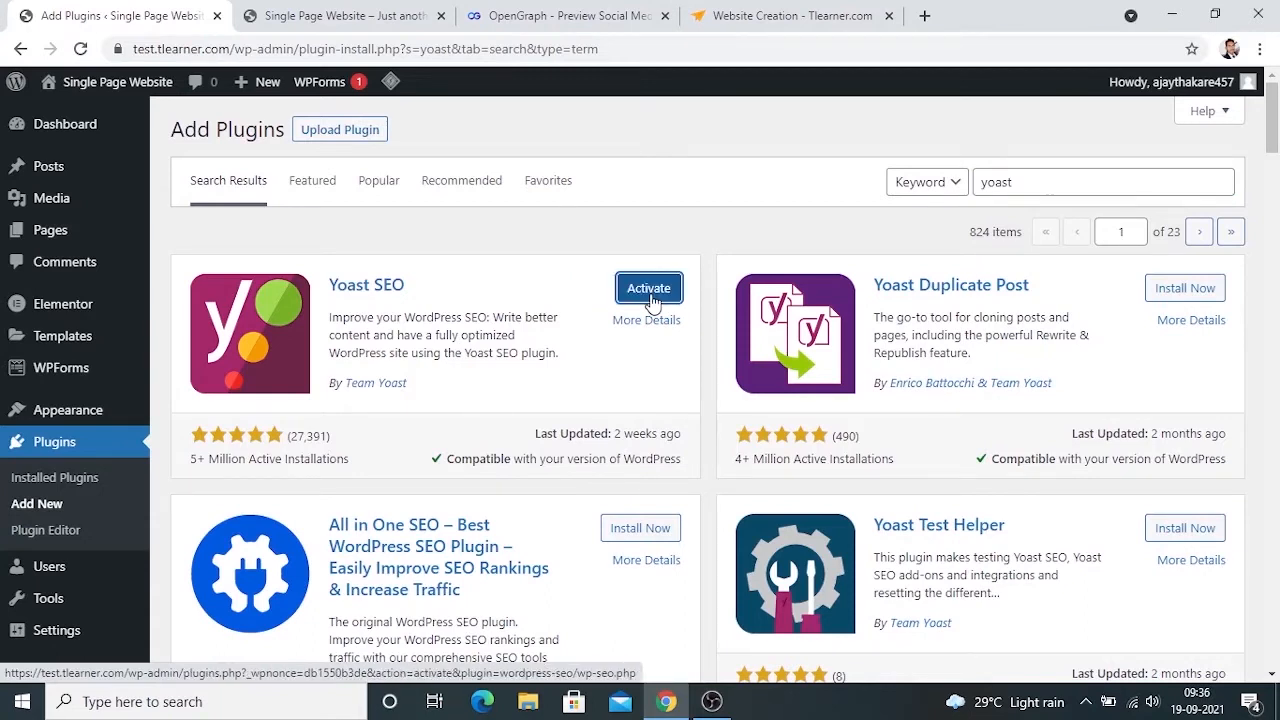
left_click(652, 299)
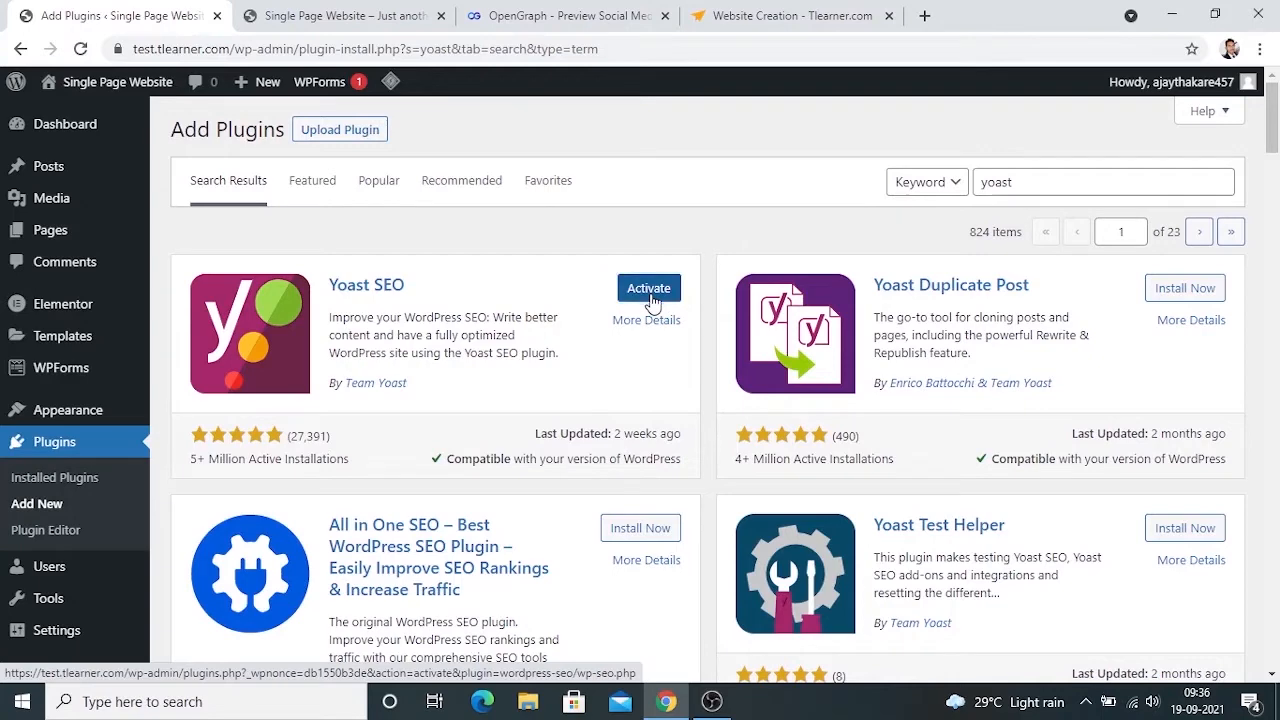
left_click(652, 299)
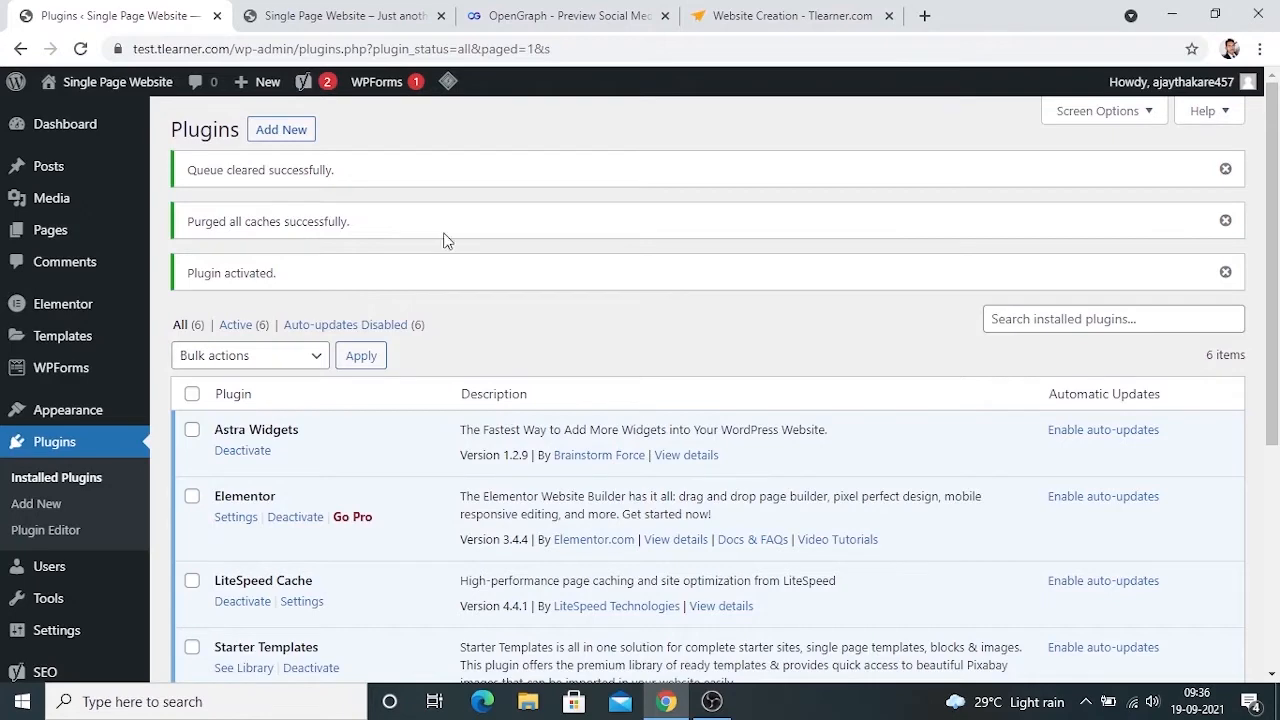
Step: Start the Yoast SEO configuration wizard from the plugin's general dashboard
mouse_move(308, 86)
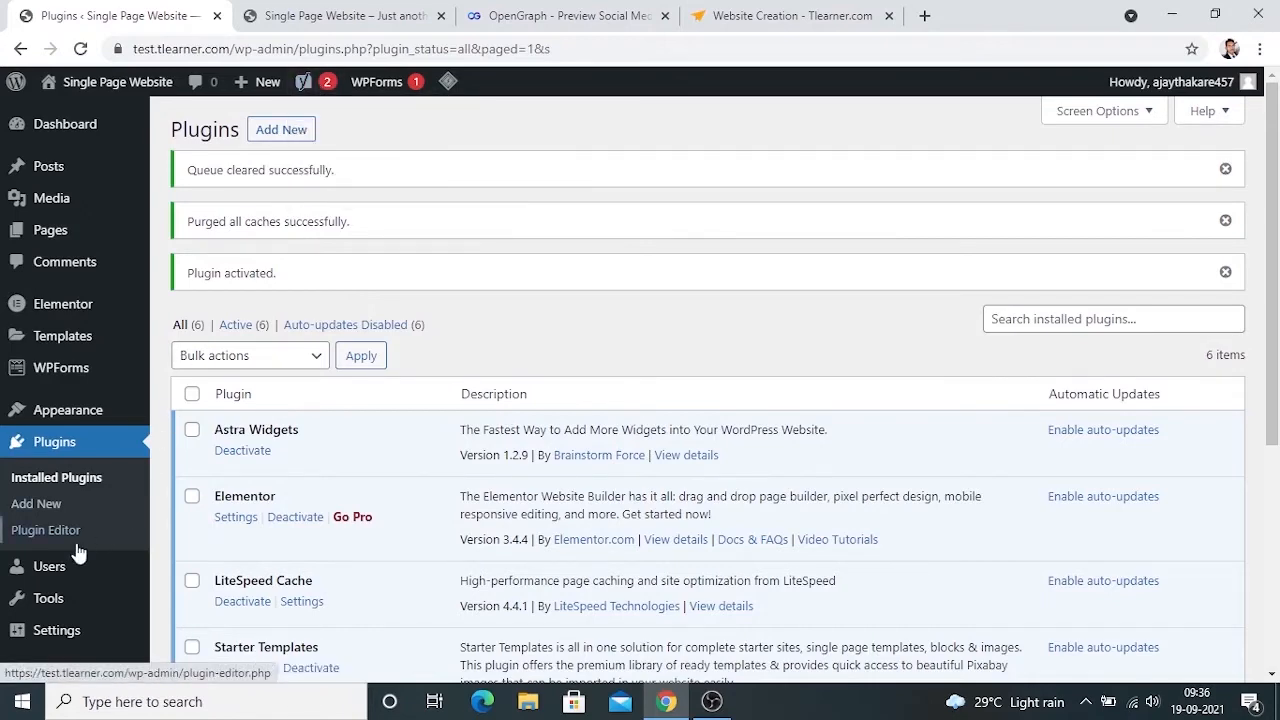
scroll(70, 555, "down", 3)
mouse_move(35, 598)
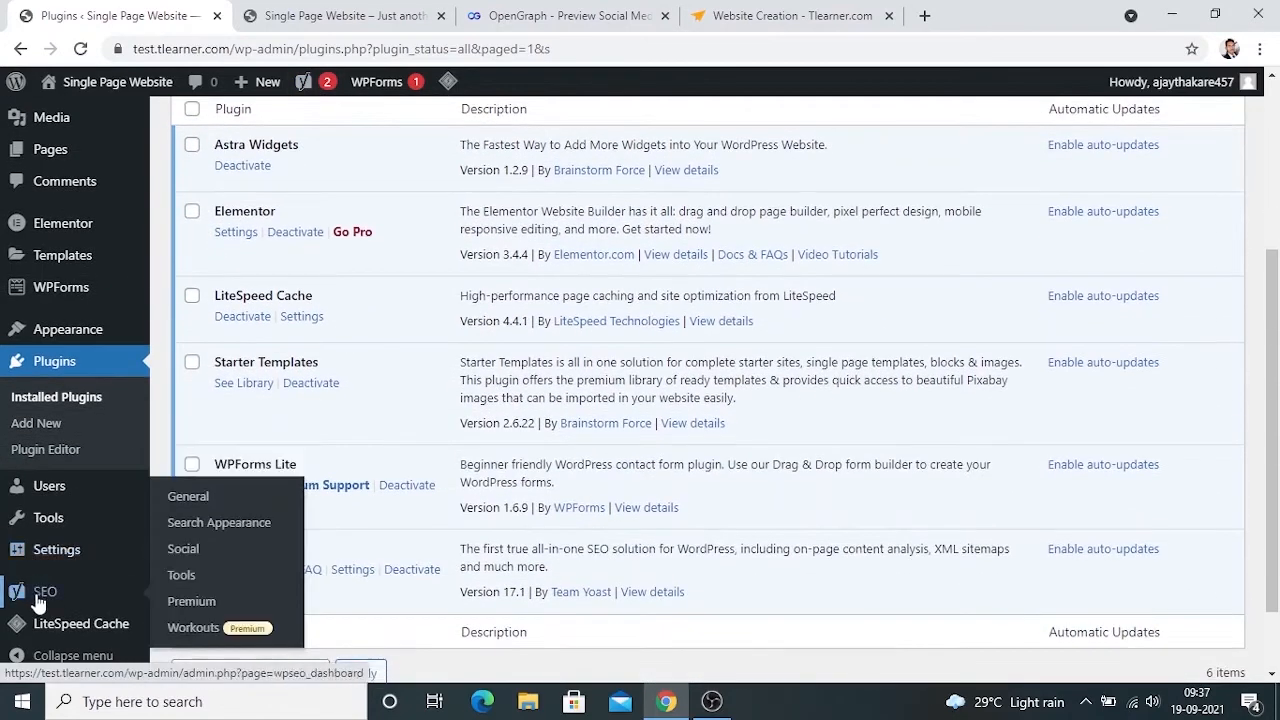
scroll(677, 263, "up", 3)
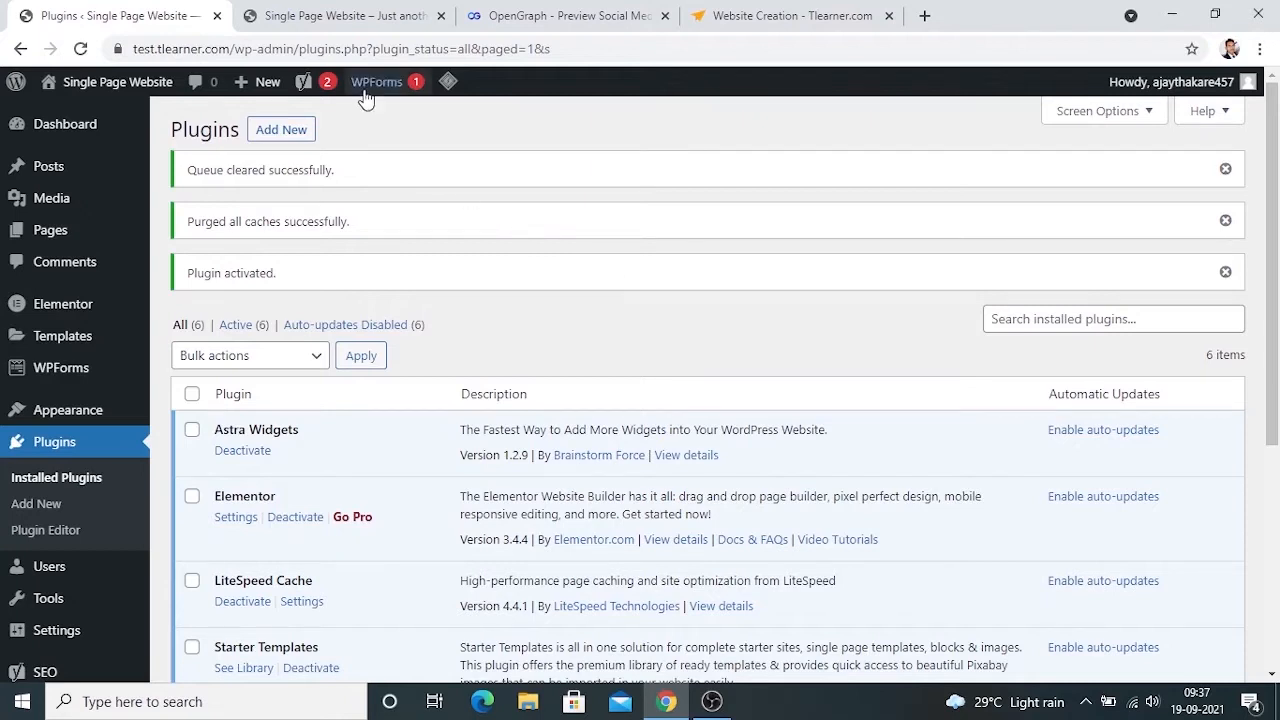
scroll(43, 608, "down", 3)
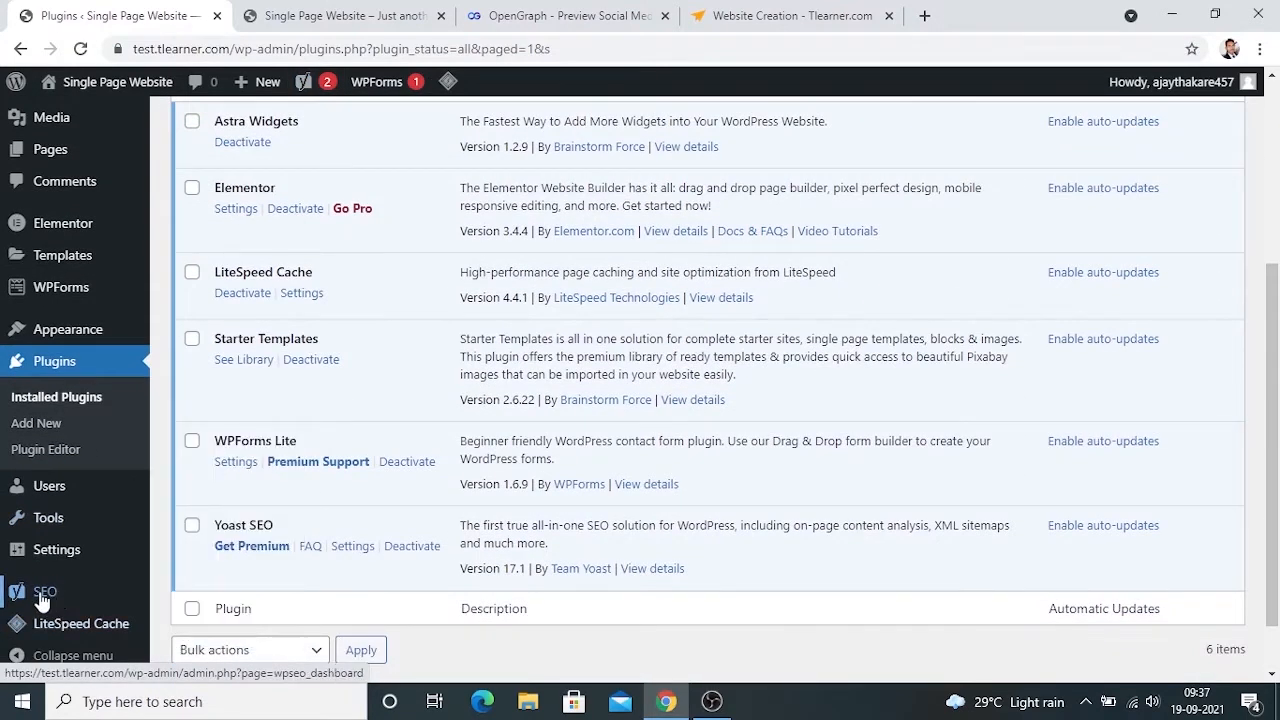
left_click(42, 598)
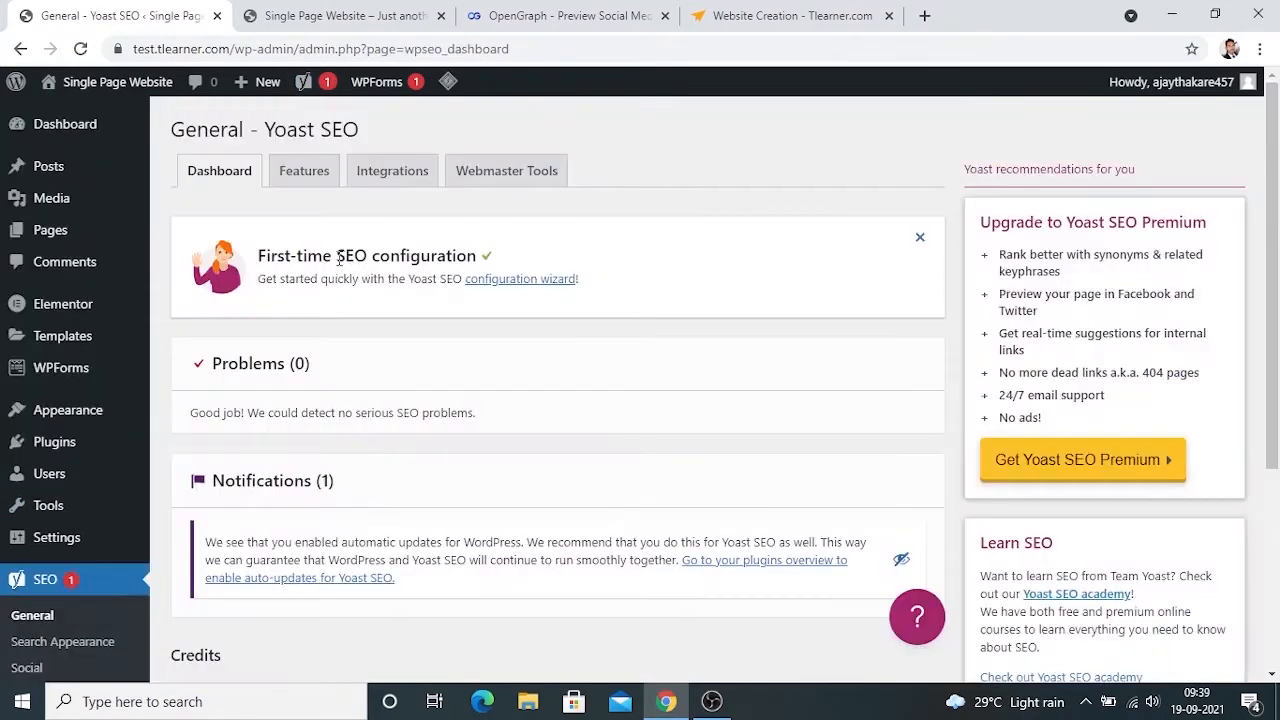
triple_click(312, 257)
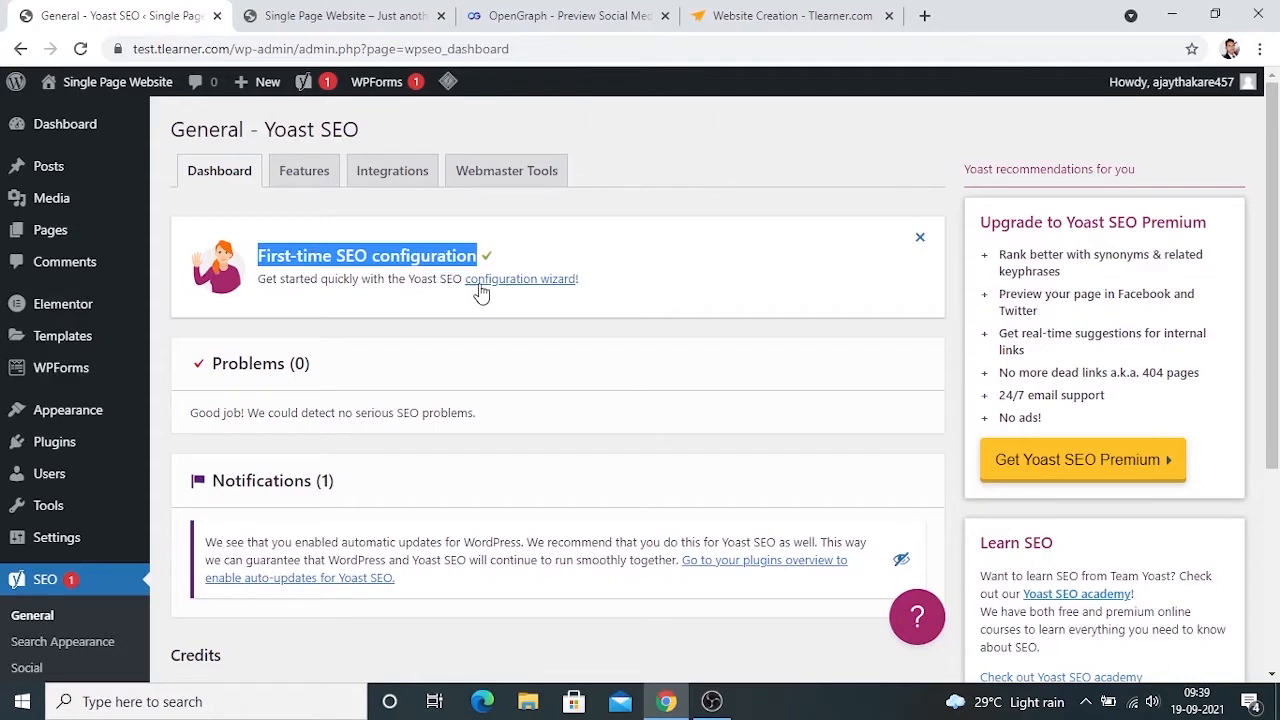
left_click(537, 283)
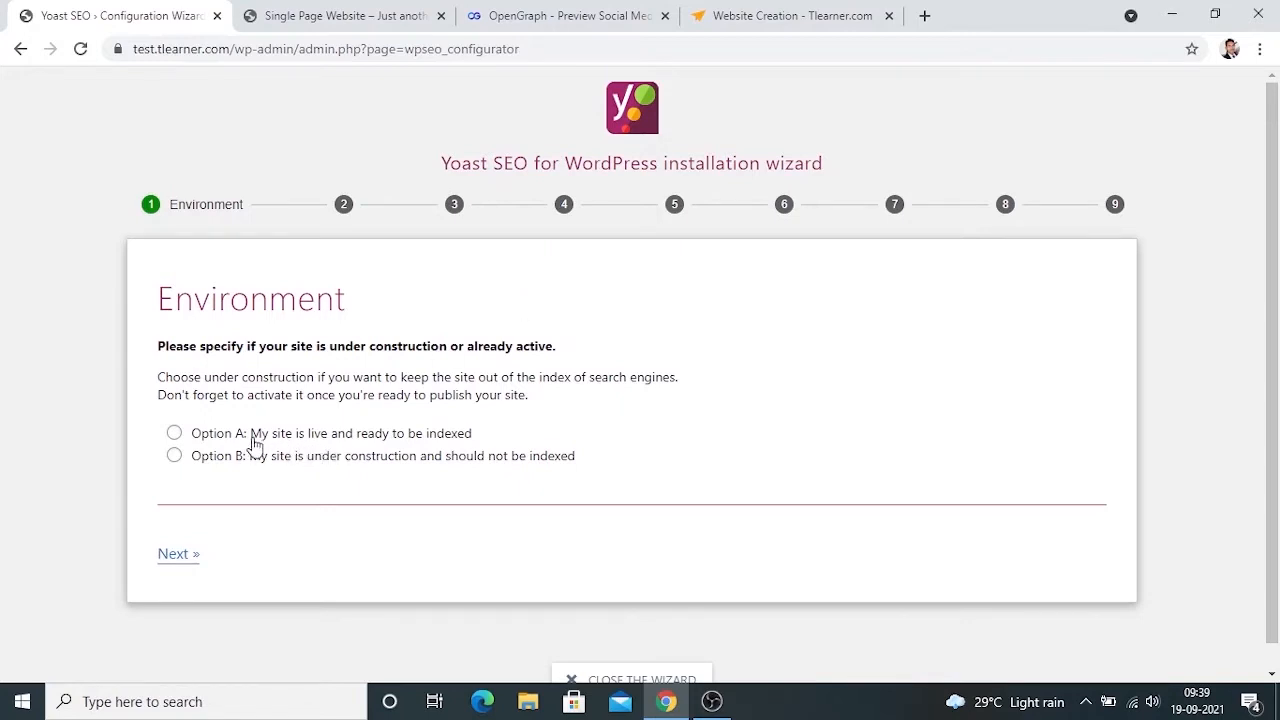
Step: Set the wizard's environment to Option A, site live and ready to be indexed, and continue to the site type
left_click(174, 434)
left_click(174, 457)
left_click(174, 436)
left_click(178, 556)
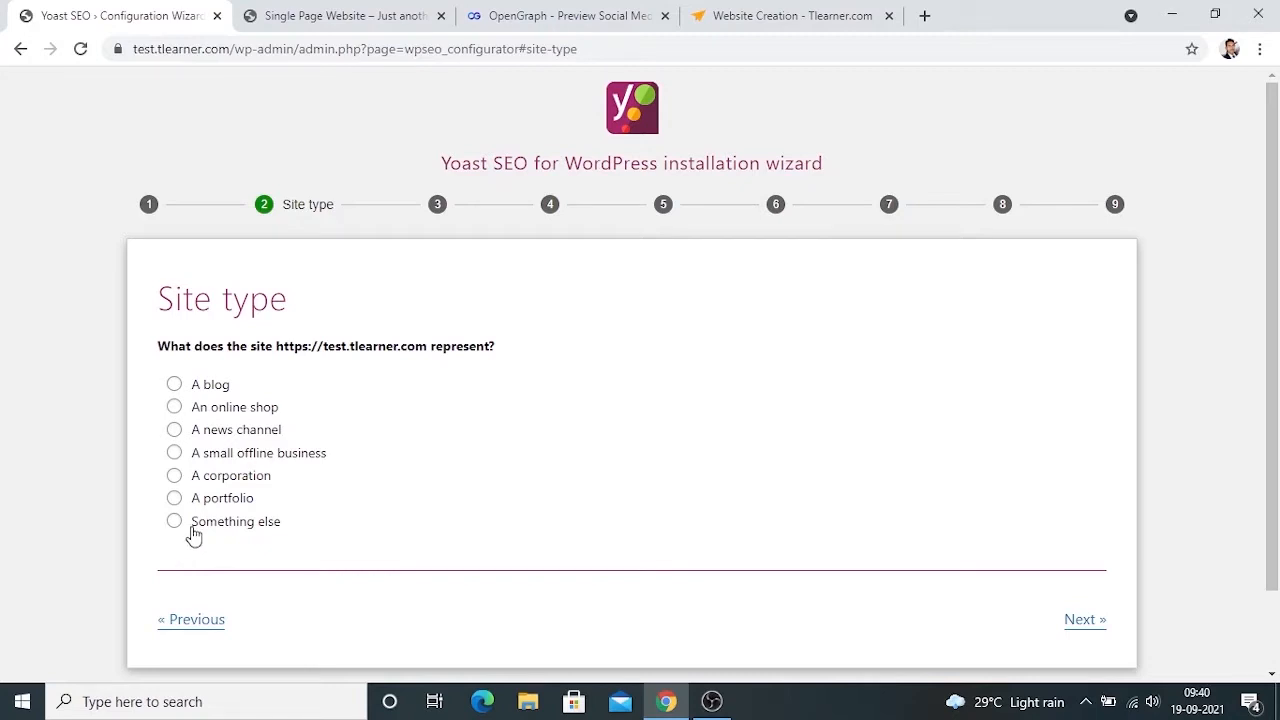
Step: Set the site type to "A blog" and continue to the organization or person stage
left_click(176, 528)
left_click(176, 386)
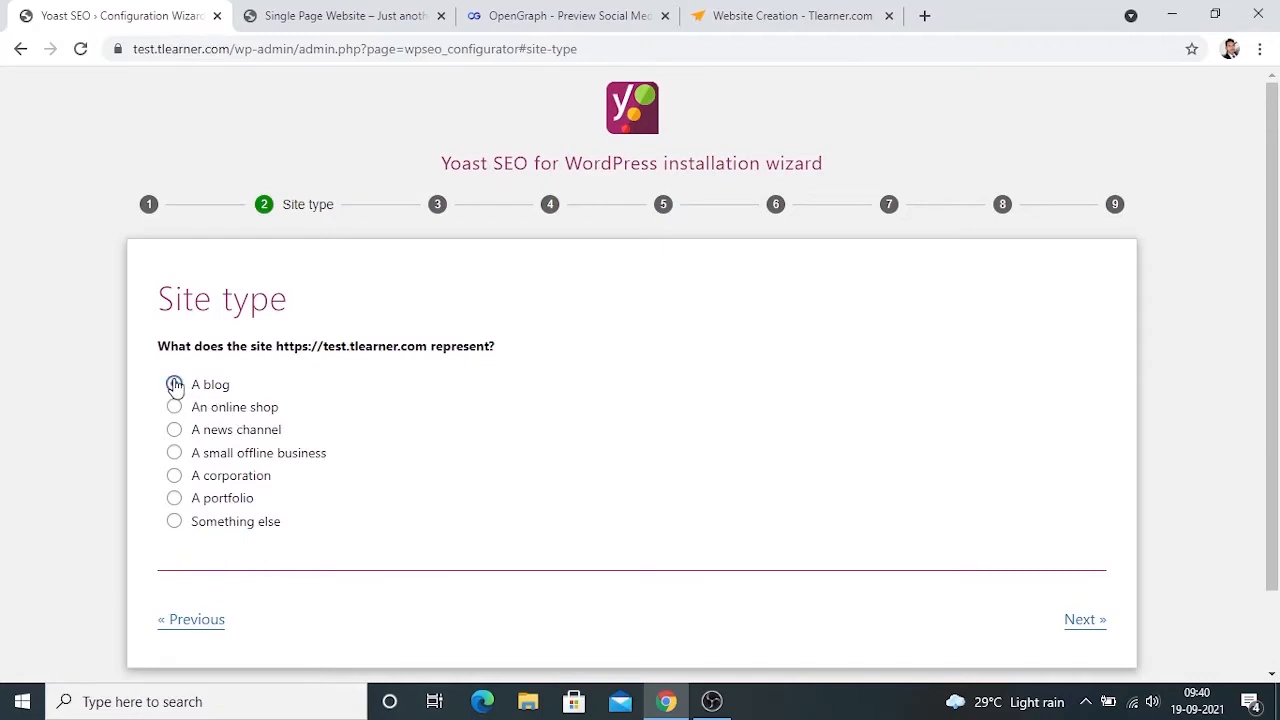
left_click(1079, 626)
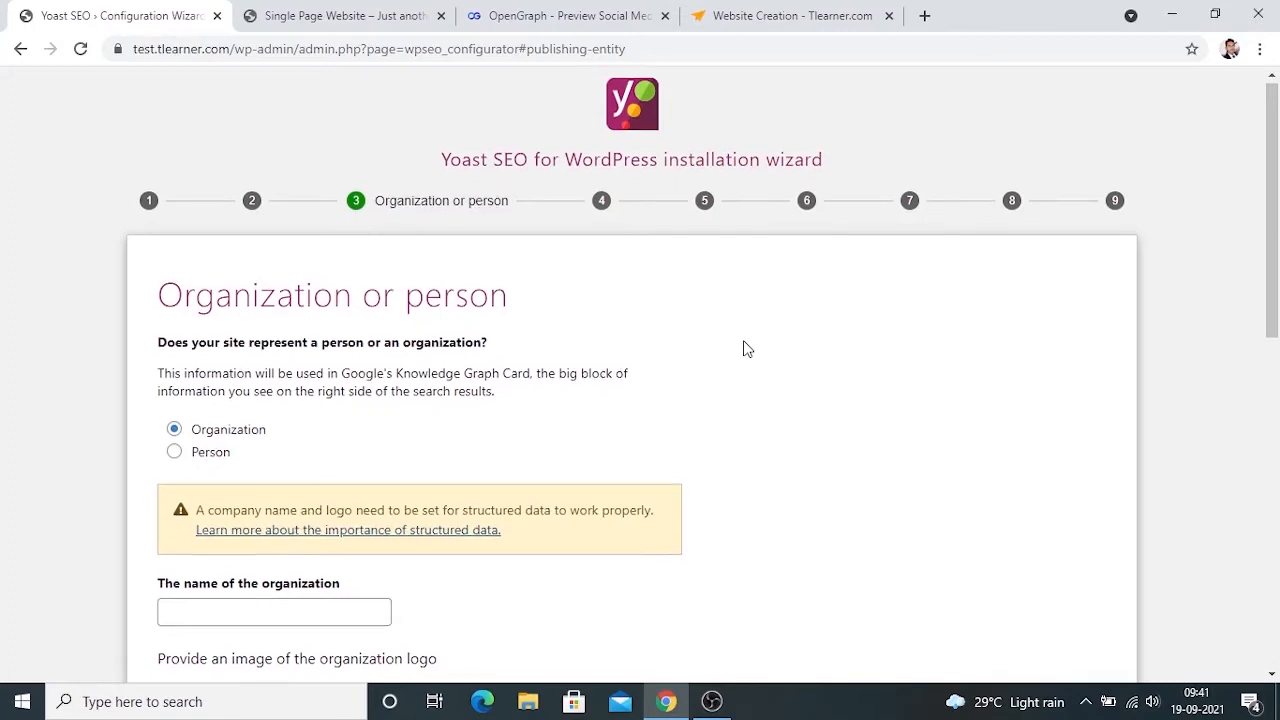
Step: Specify that the site represents an organization and enter "Tlearner" as the organization's name
scroll(745, 348, "down", 1)
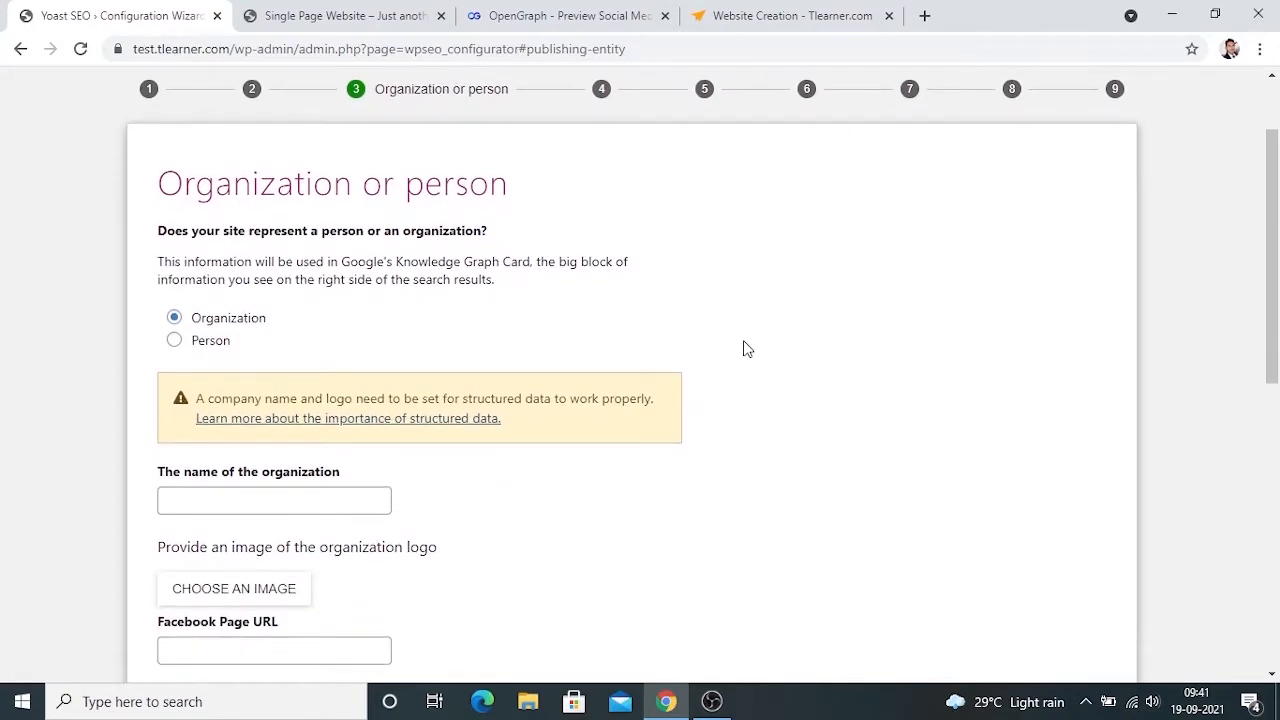
left_click(197, 346)
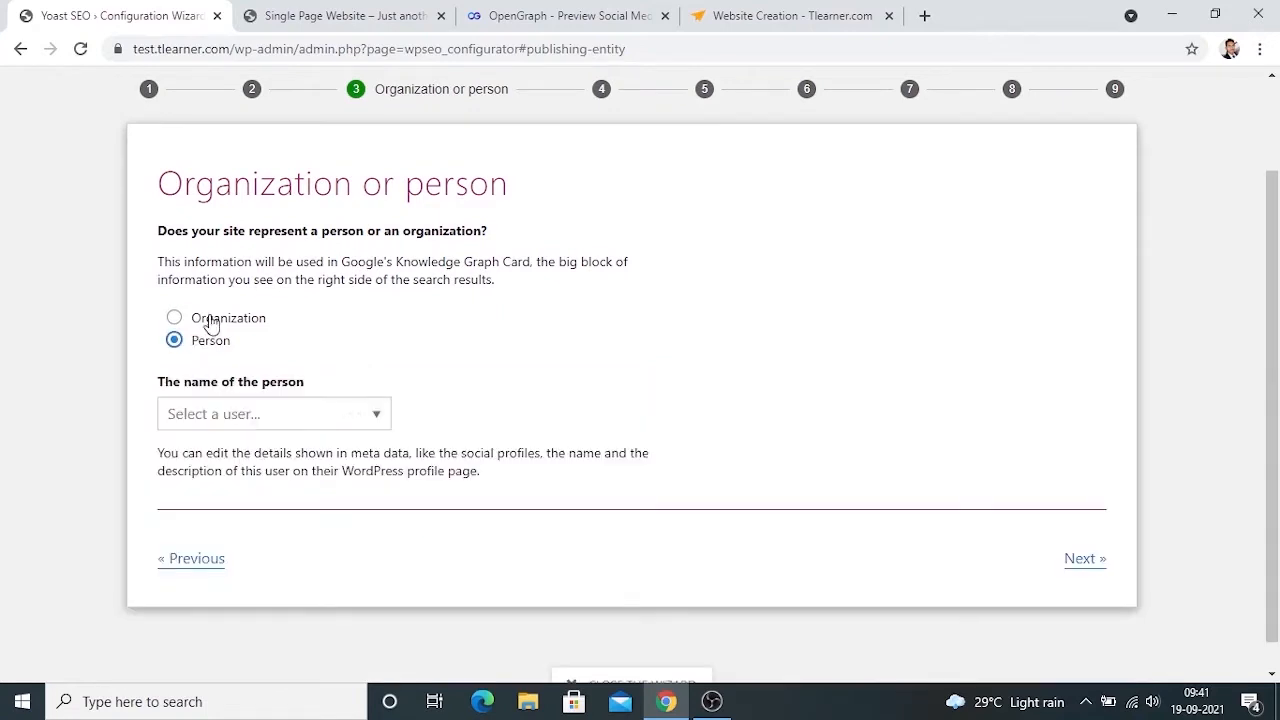
left_click(211, 327)
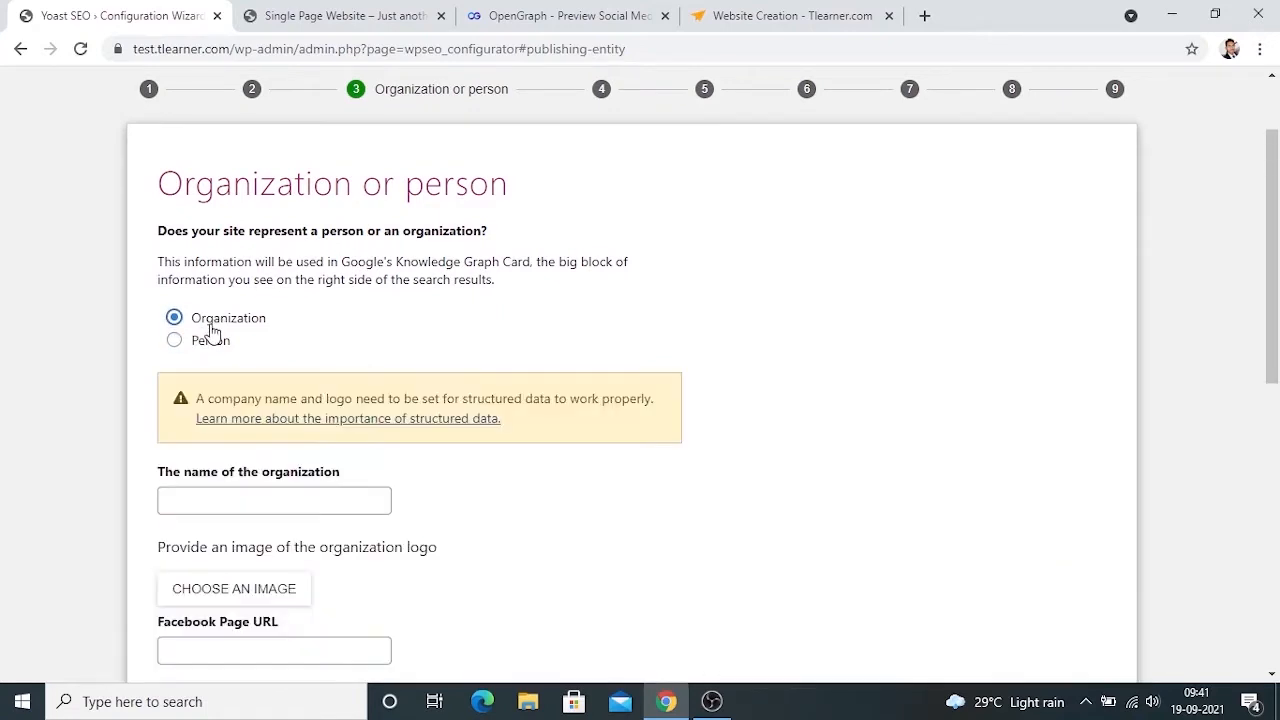
scroll(211, 333, "down", 2)
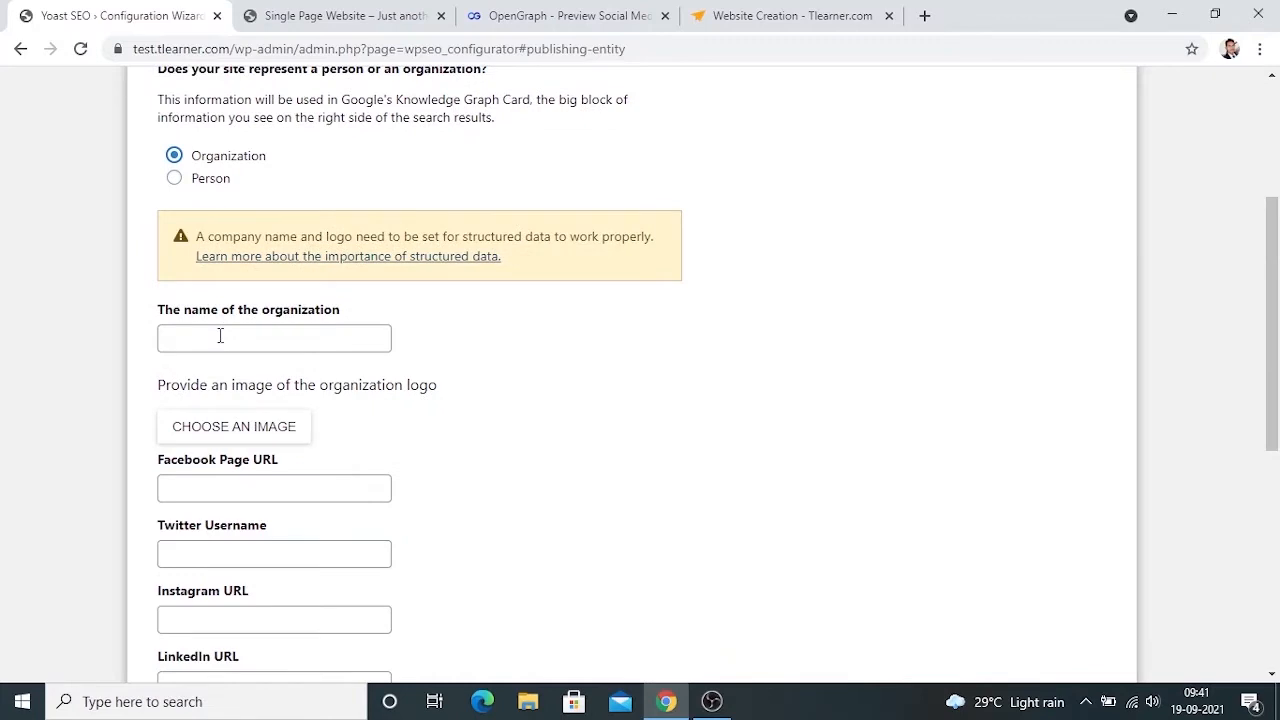
left_click(220, 336)
type("Tlearner")
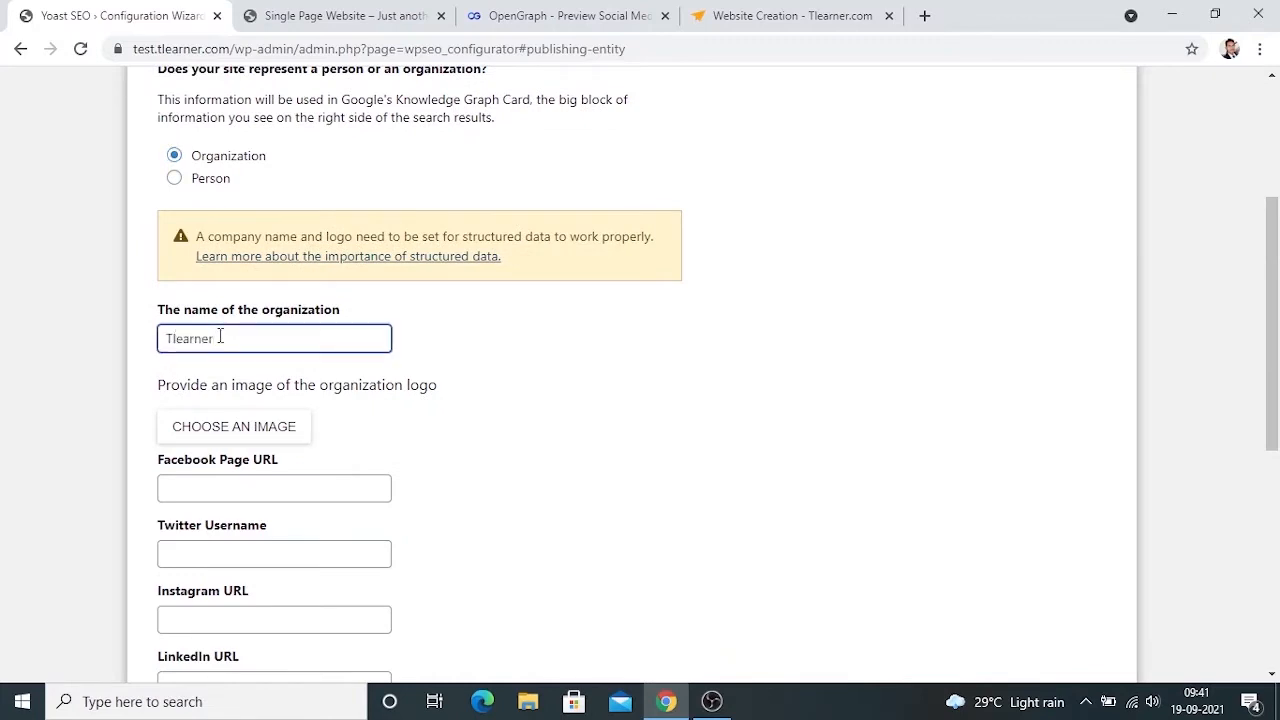
left_click(570, 378)
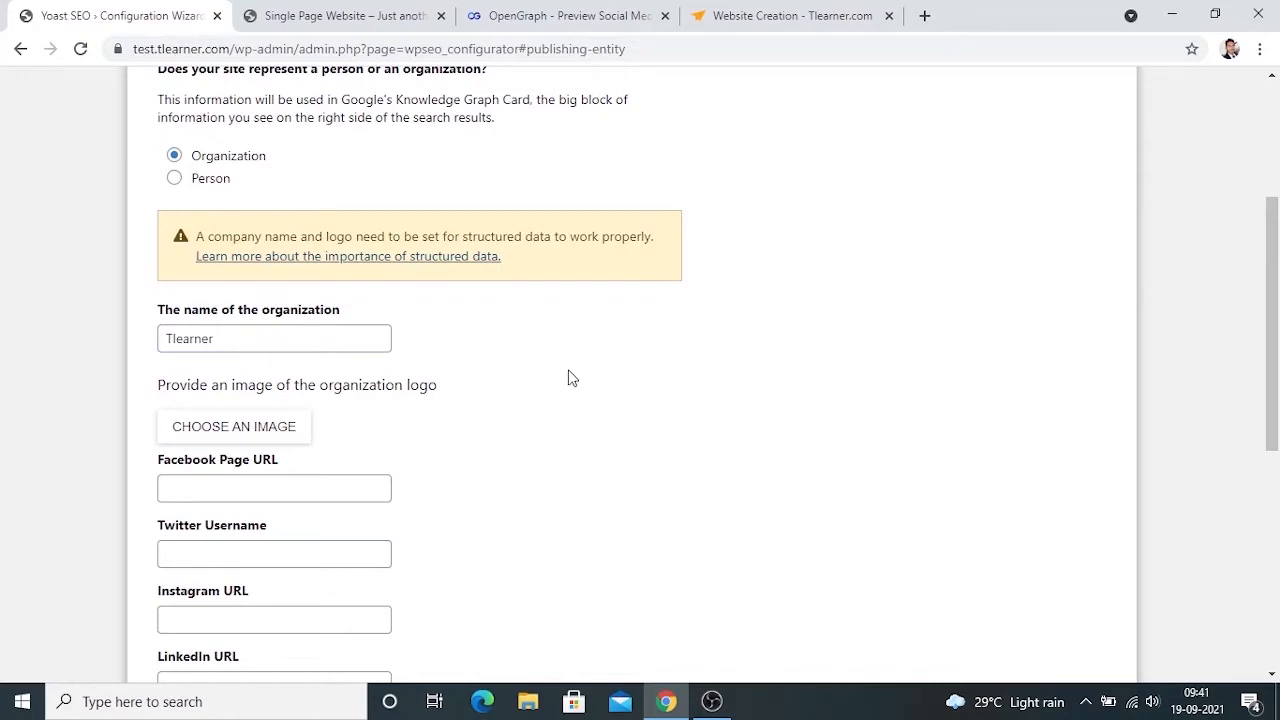
Step: Set the organization logo to the sparkling tooth image icon04-free-img-1.png from the media library
left_click(273, 430)
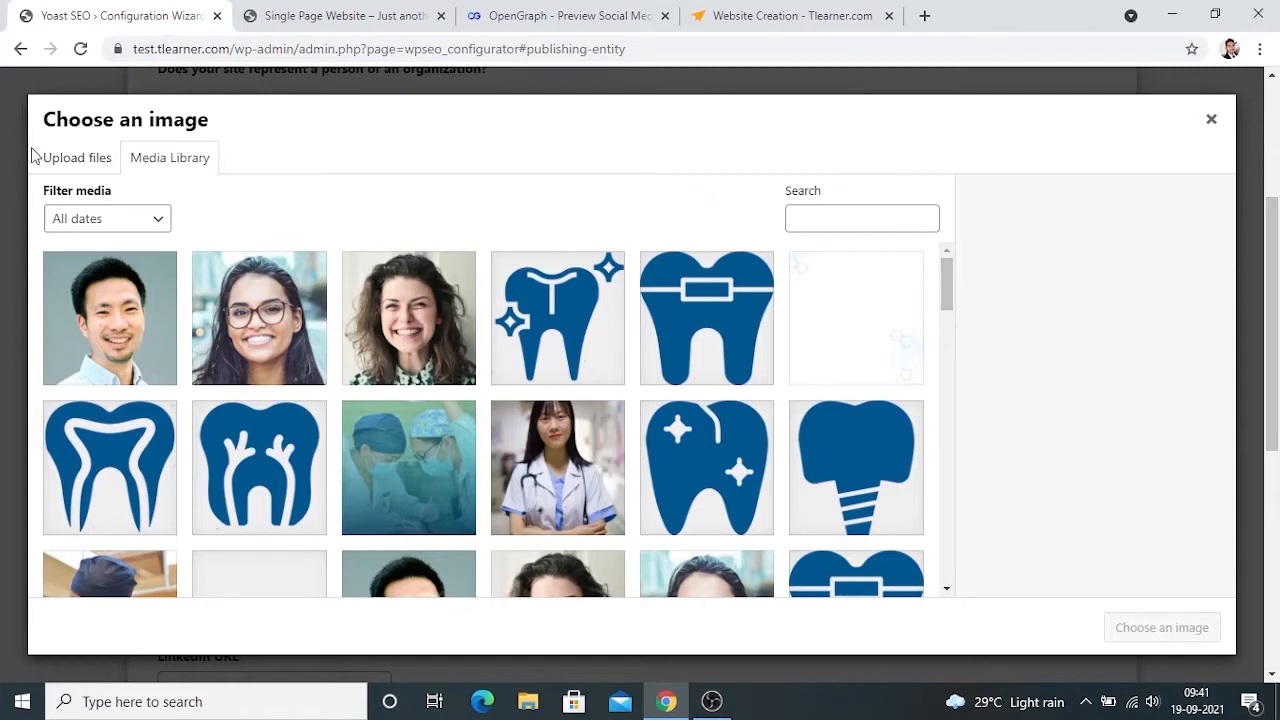
left_click(67, 167)
left_click(140, 160)
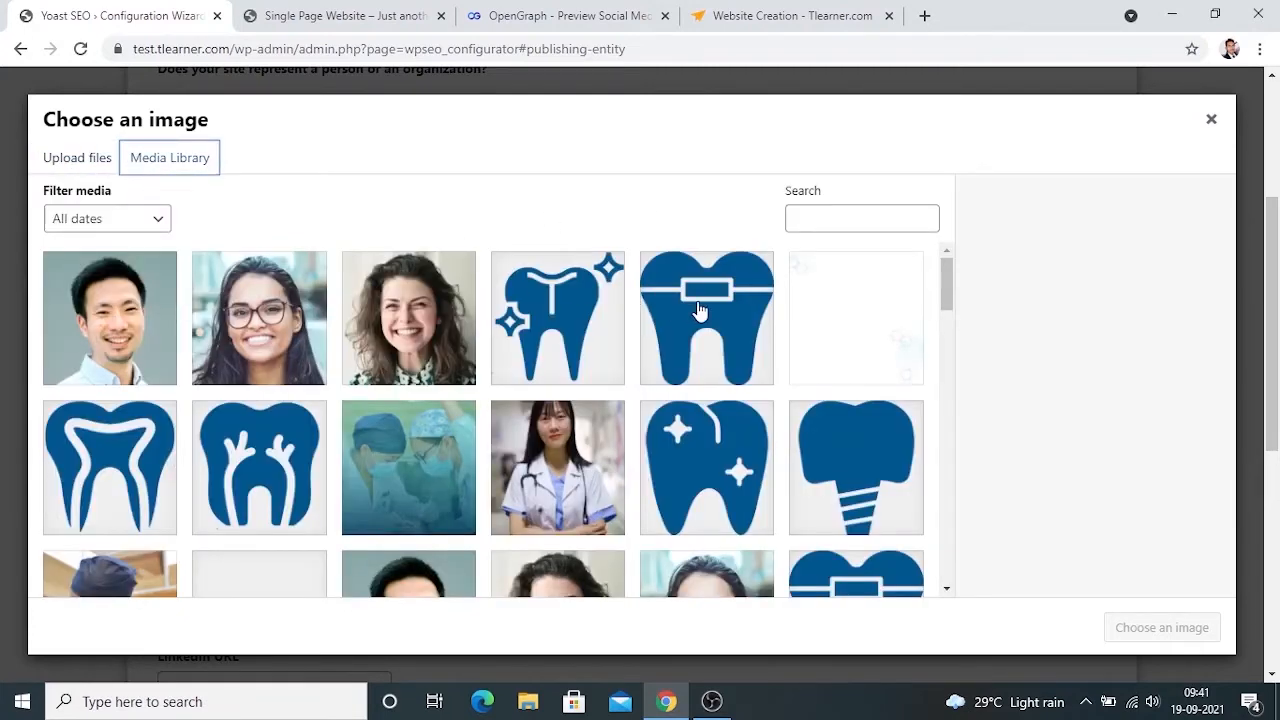
left_click(582, 320)
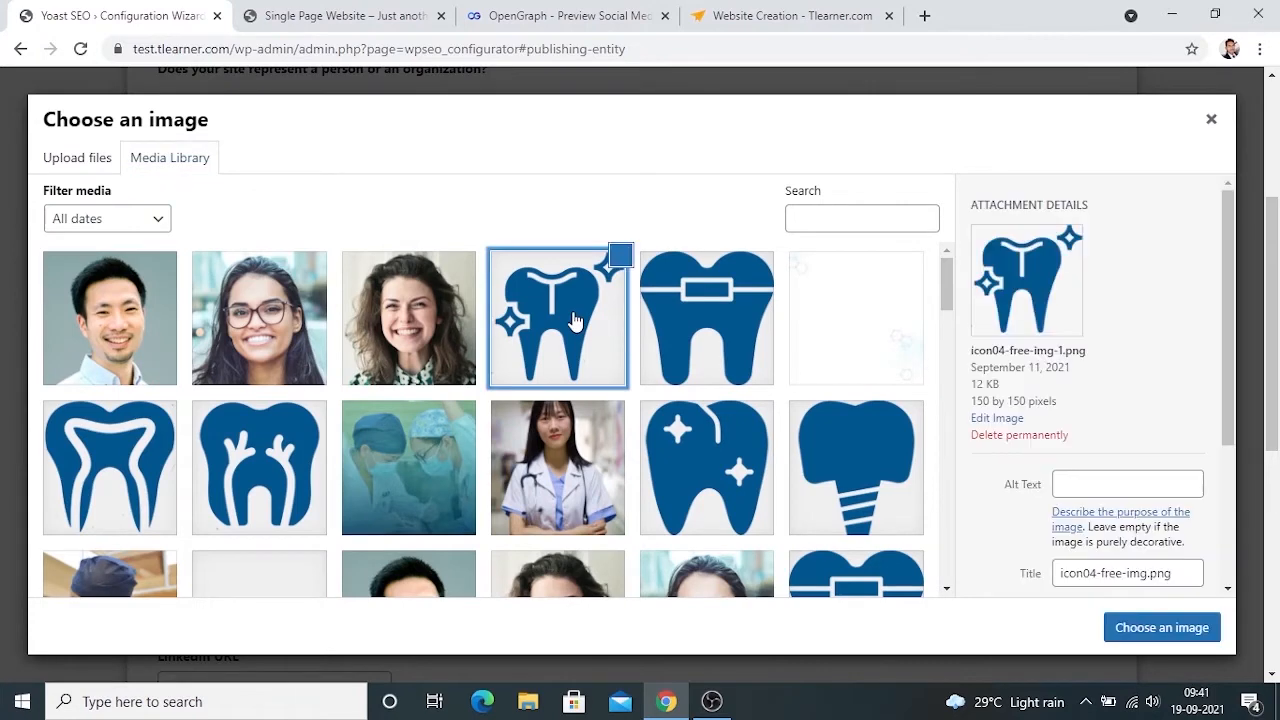
left_click(1140, 626)
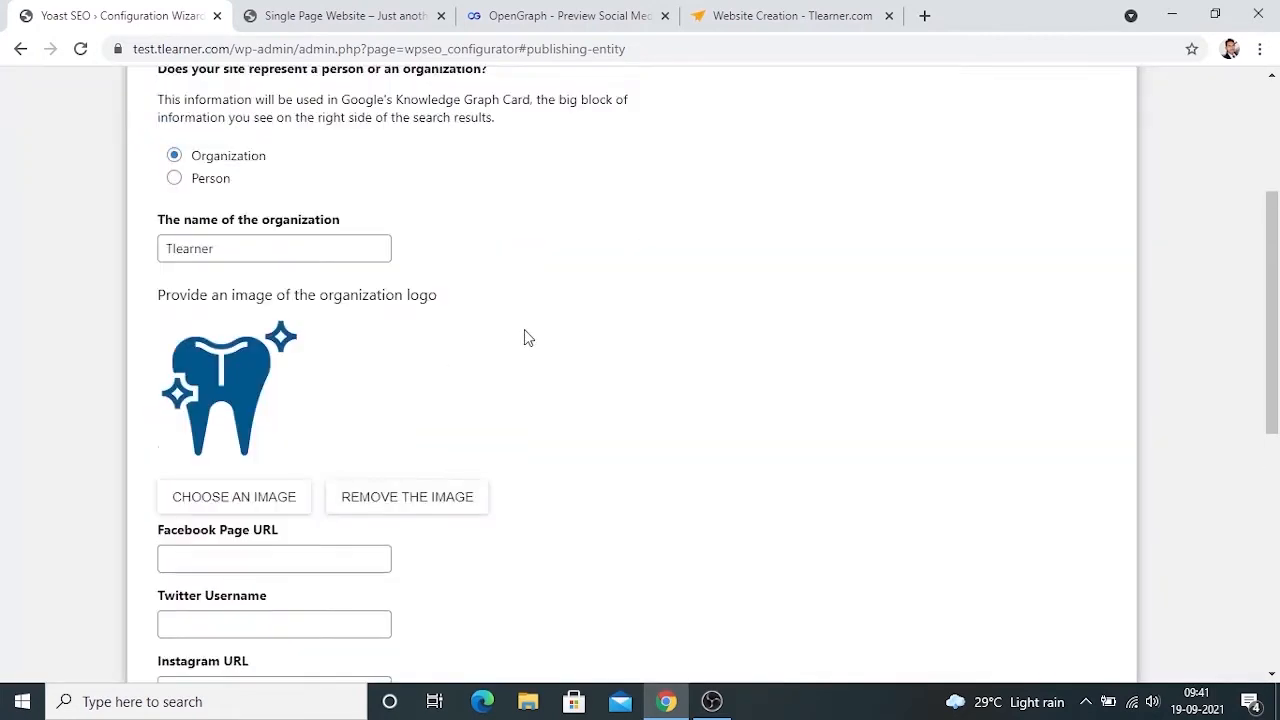
scroll(523, 335, "down", 1)
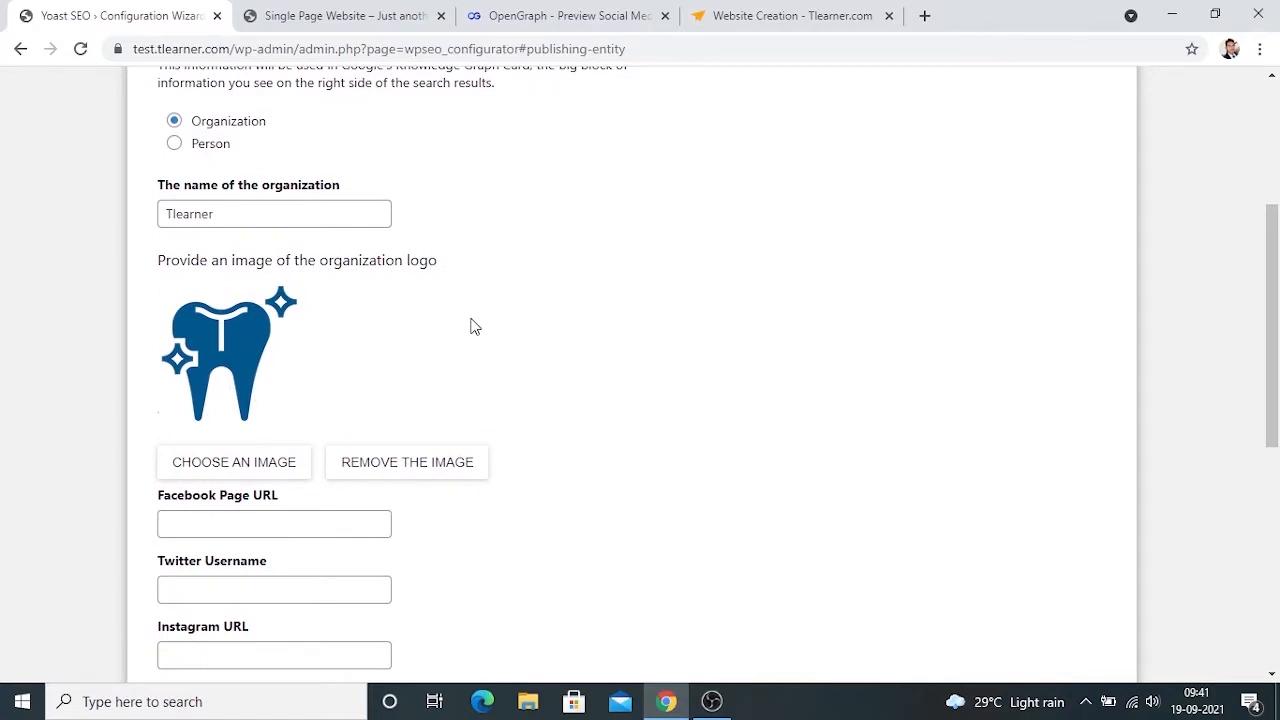
scroll(473, 325, "down", 3)
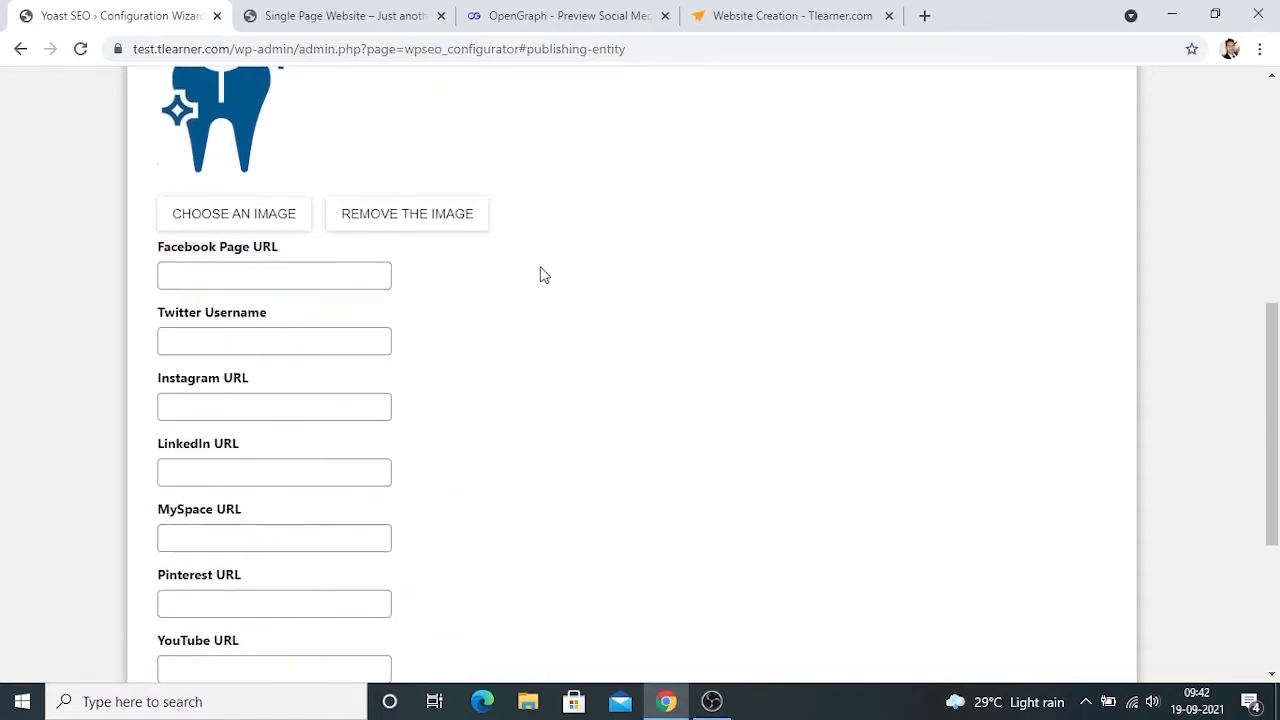
scroll(531, 275, "up", 2)
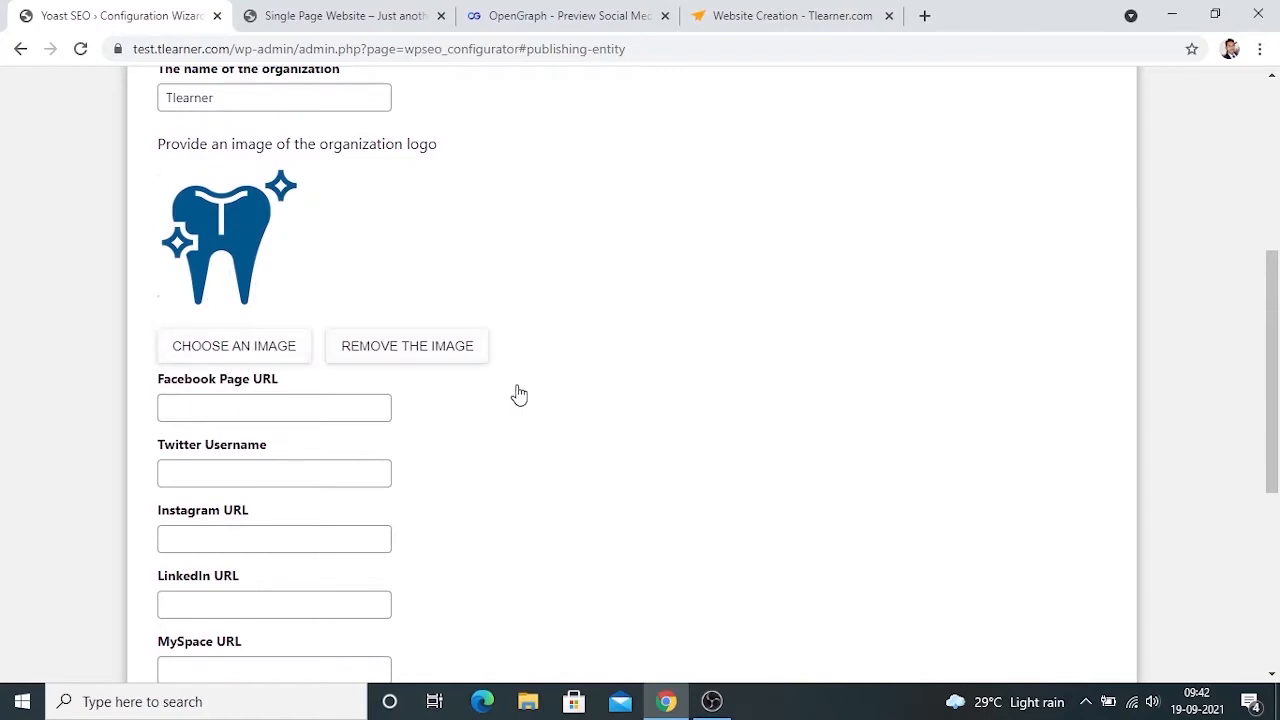
Step: Leave all the organization's social profile fields blank and continue to the search engine visibility stage
scroll(517, 394, "down", 1)
scroll(460, 329, "down", 1)
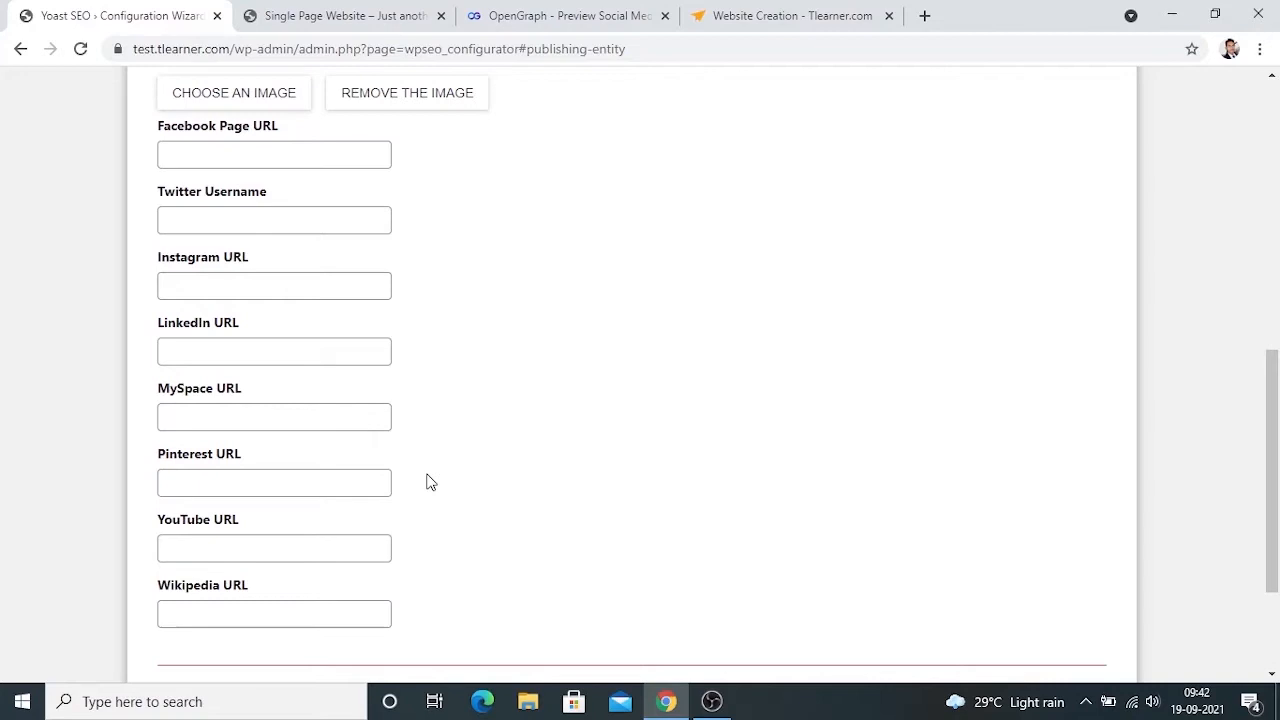
left_click(305, 163)
left_click(282, 233)
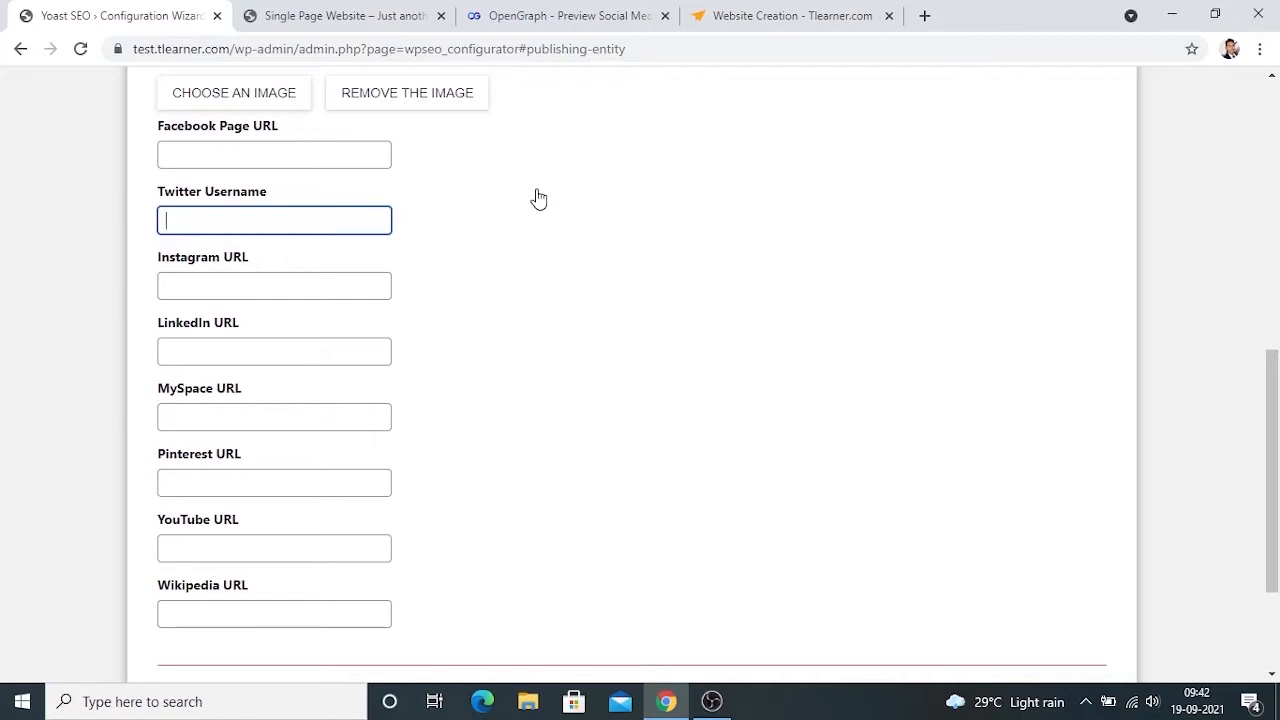
key("Tab")
key("Tab")
key("Tab")
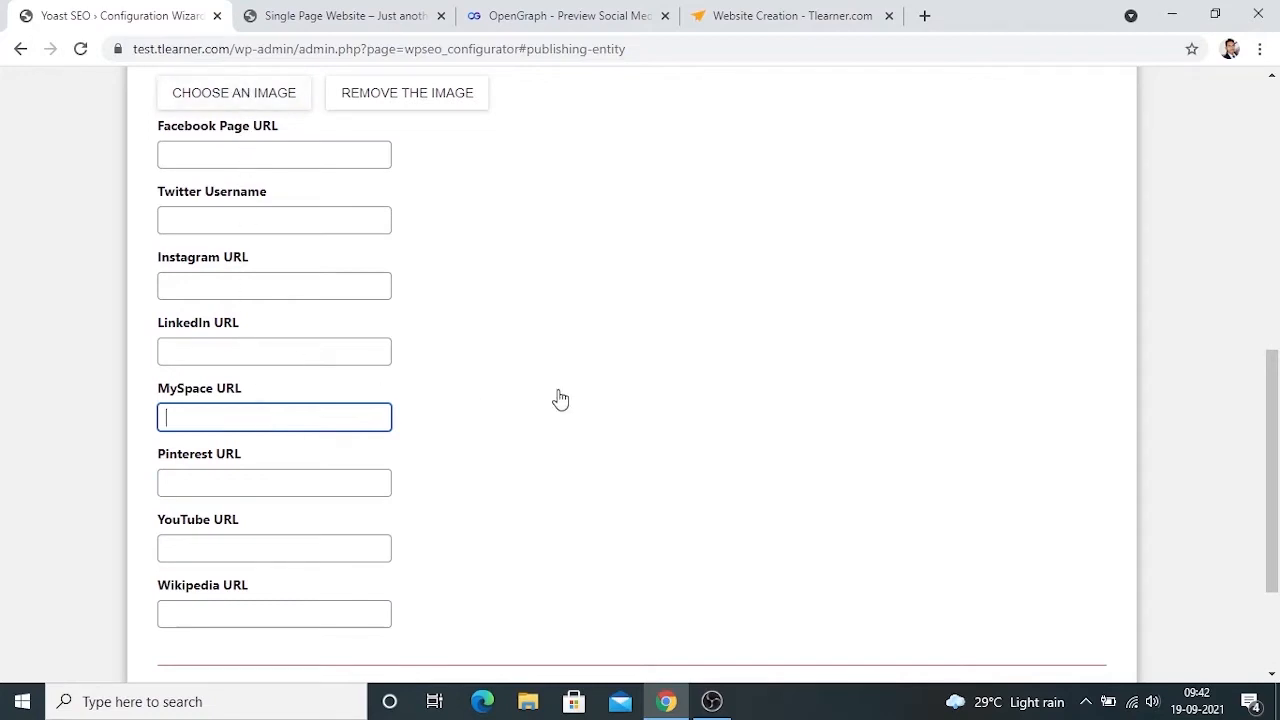
scroll(560, 399, "down", 1)
scroll(731, 389, "up", 3)
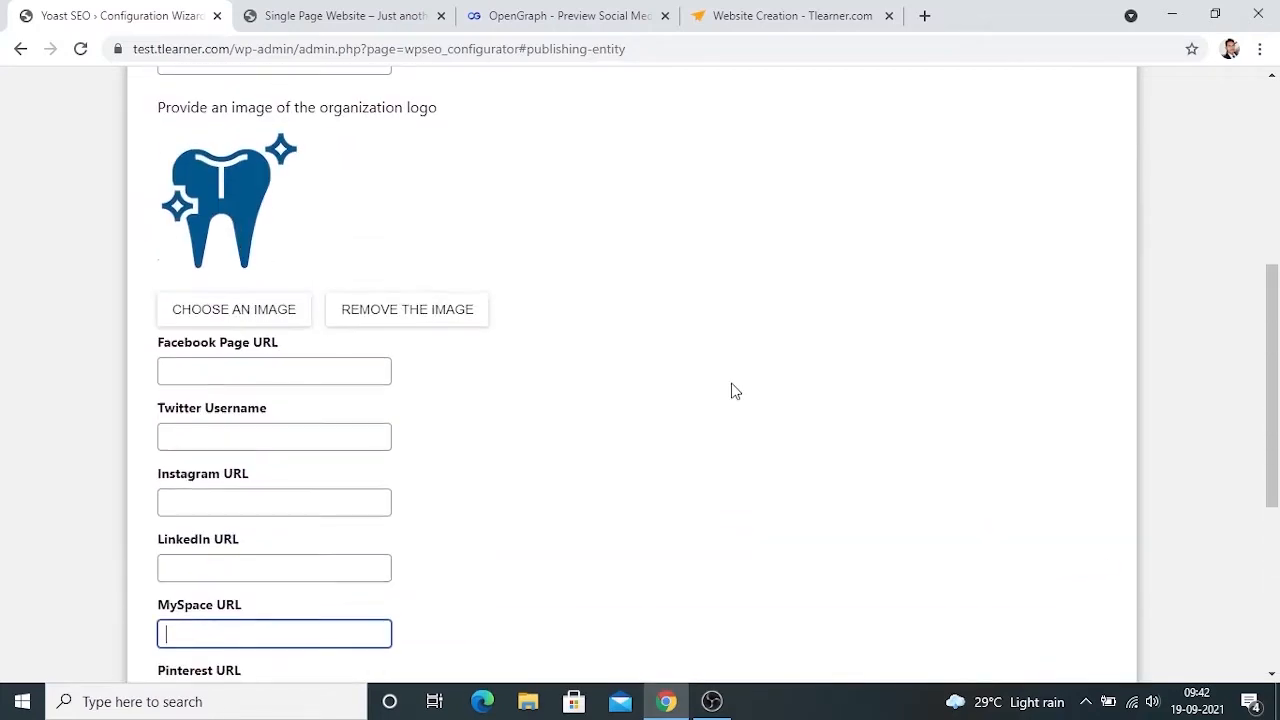
scroll(731, 389, "down", 3)
left_click(1082, 628)
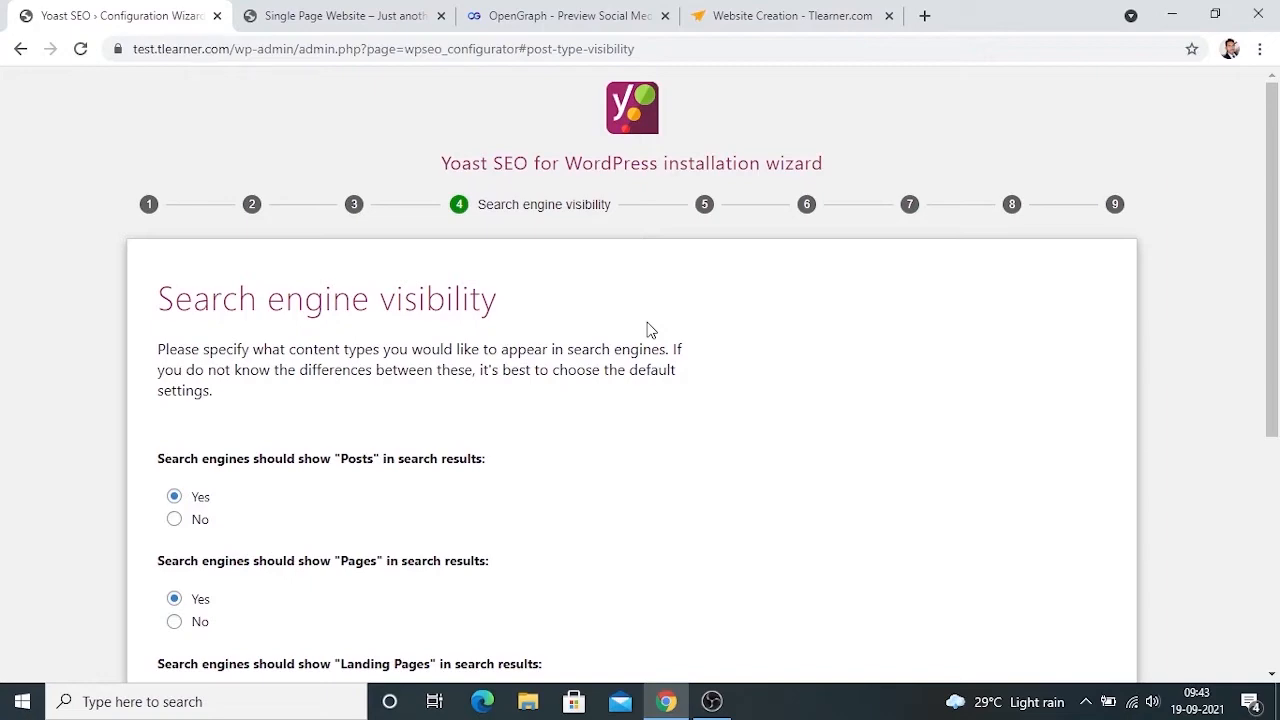
Step: Keep Posts, Pages, Landing Pages and My Templates set to Yes for search results and continue to the multiple authors stage
scroll(648, 330, "down", 3)
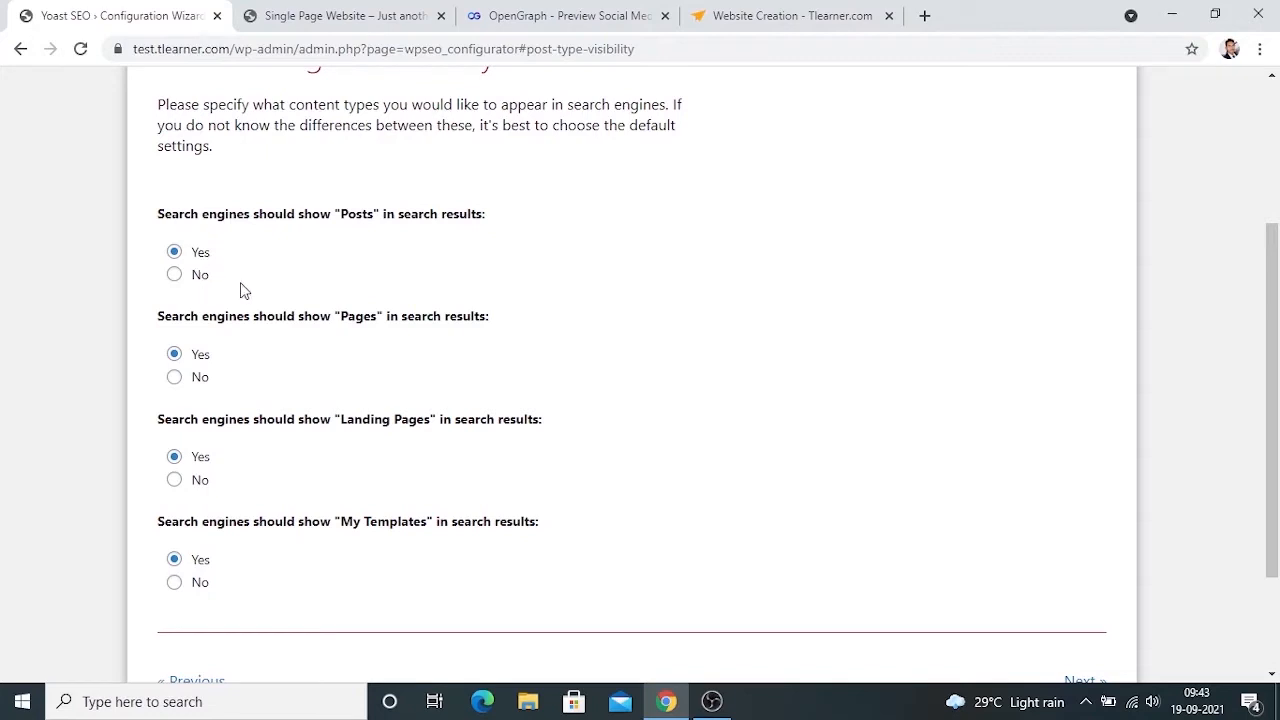
scroll(417, 265, "down", 1)
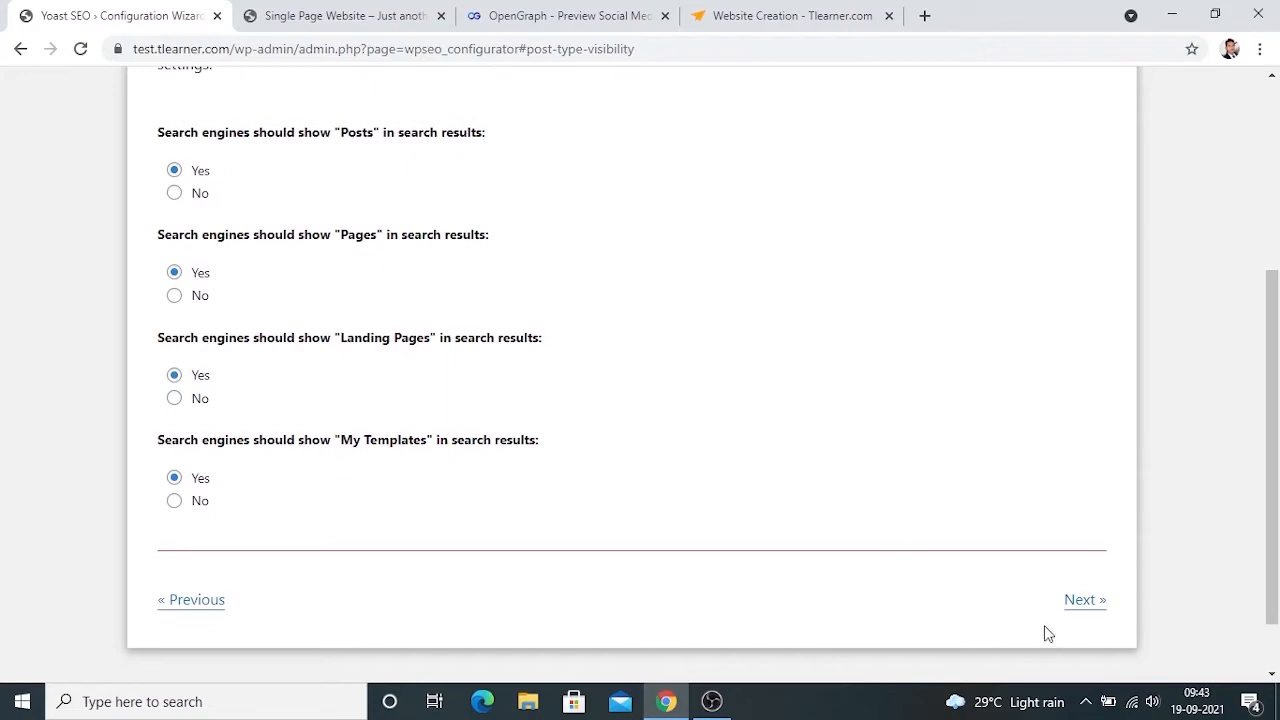
left_click(1083, 601)
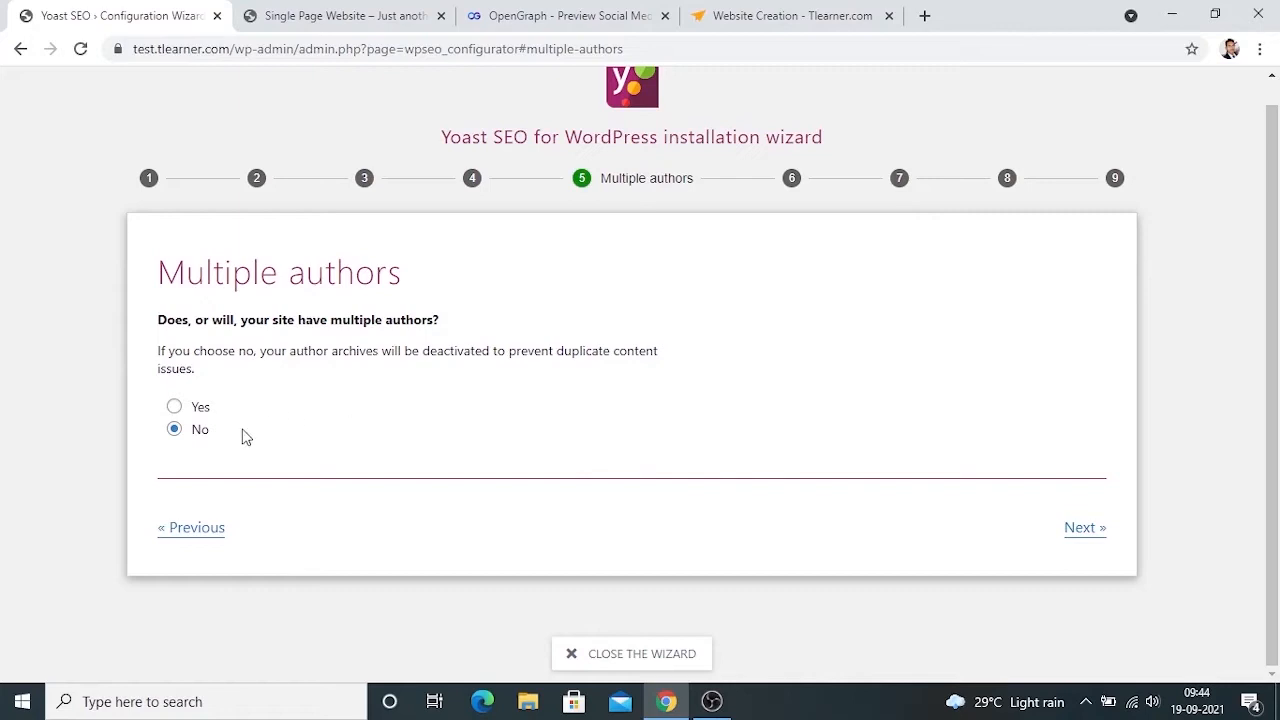
Step: Set the multiple authors option to No and continue to the title settings
left_click(202, 412)
left_click(200, 432)
left_click(1084, 530)
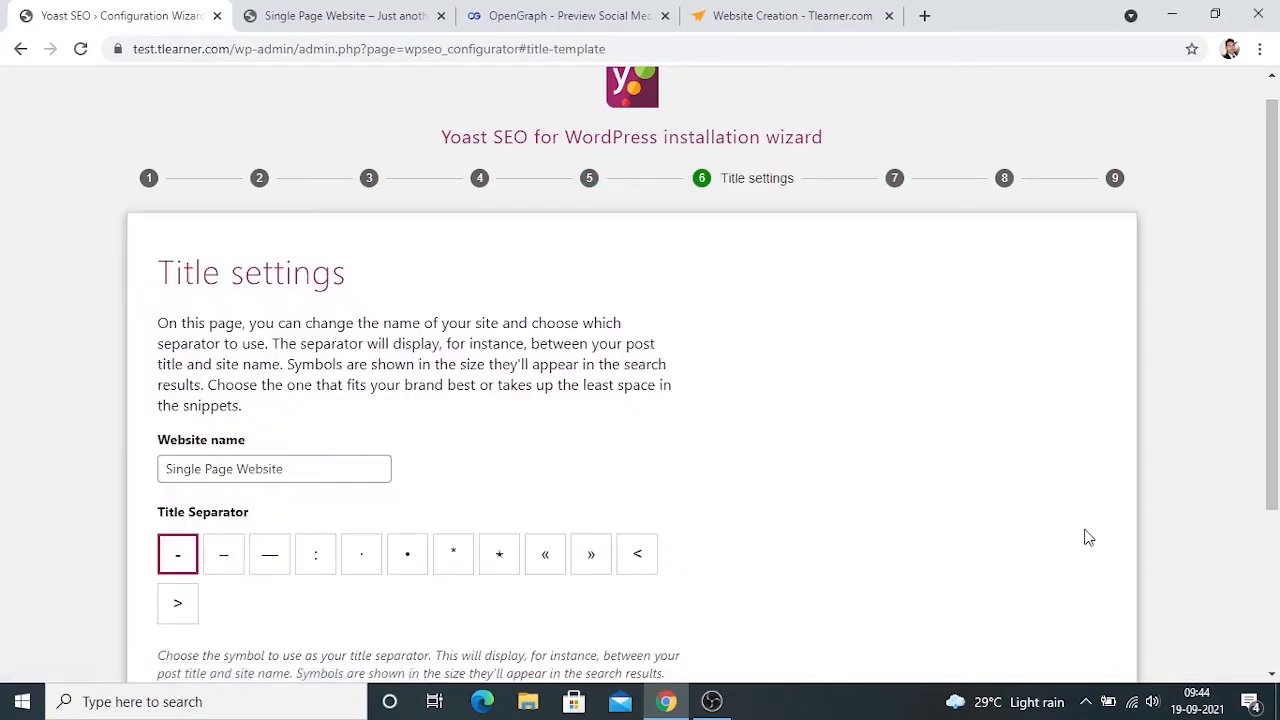
Step: Keep "Single Page Website" as the website name and the hyphen as the title separator, and continue to the usage tracking stage
scroll(1086, 534, "down", 1)
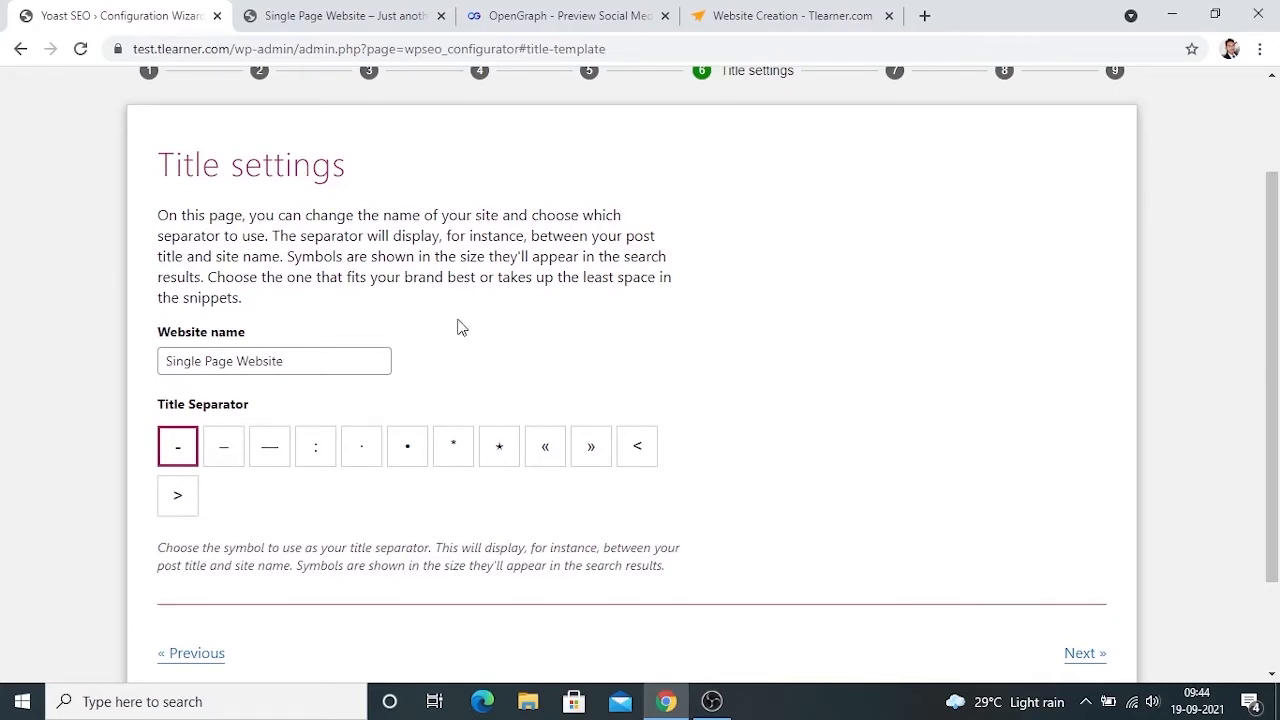
triple_click(300, 364)
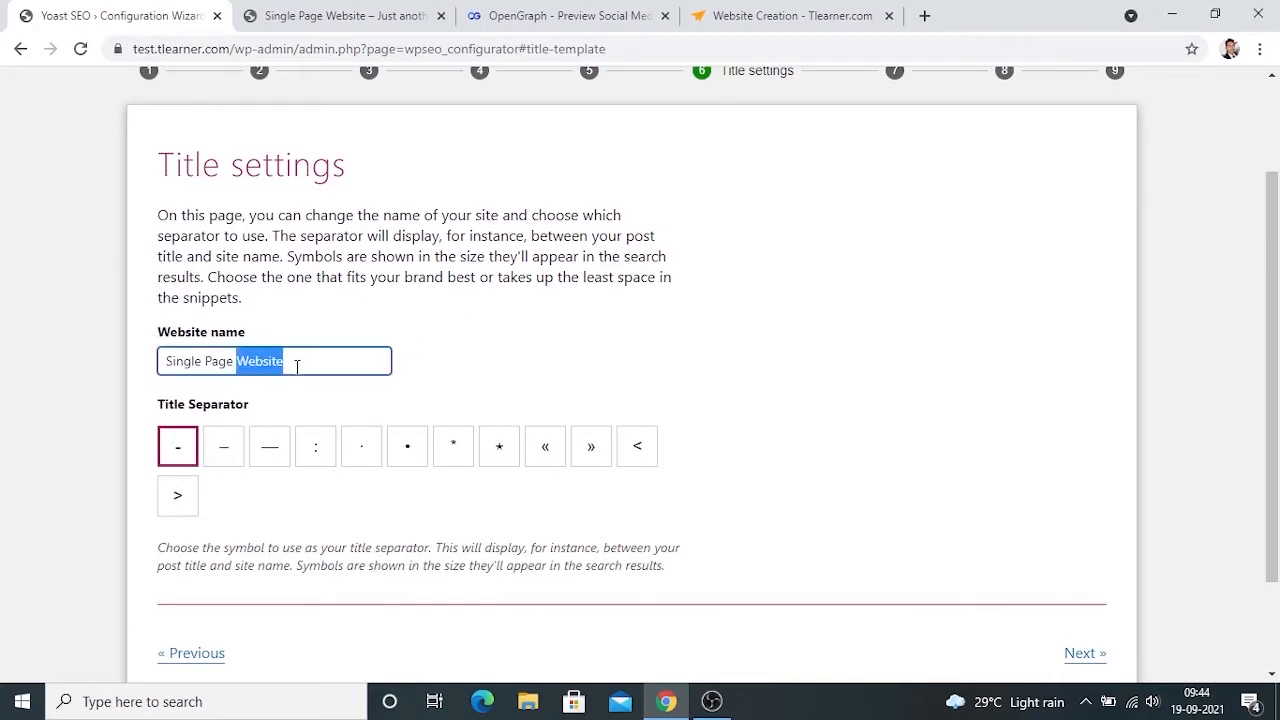
left_click(487, 345)
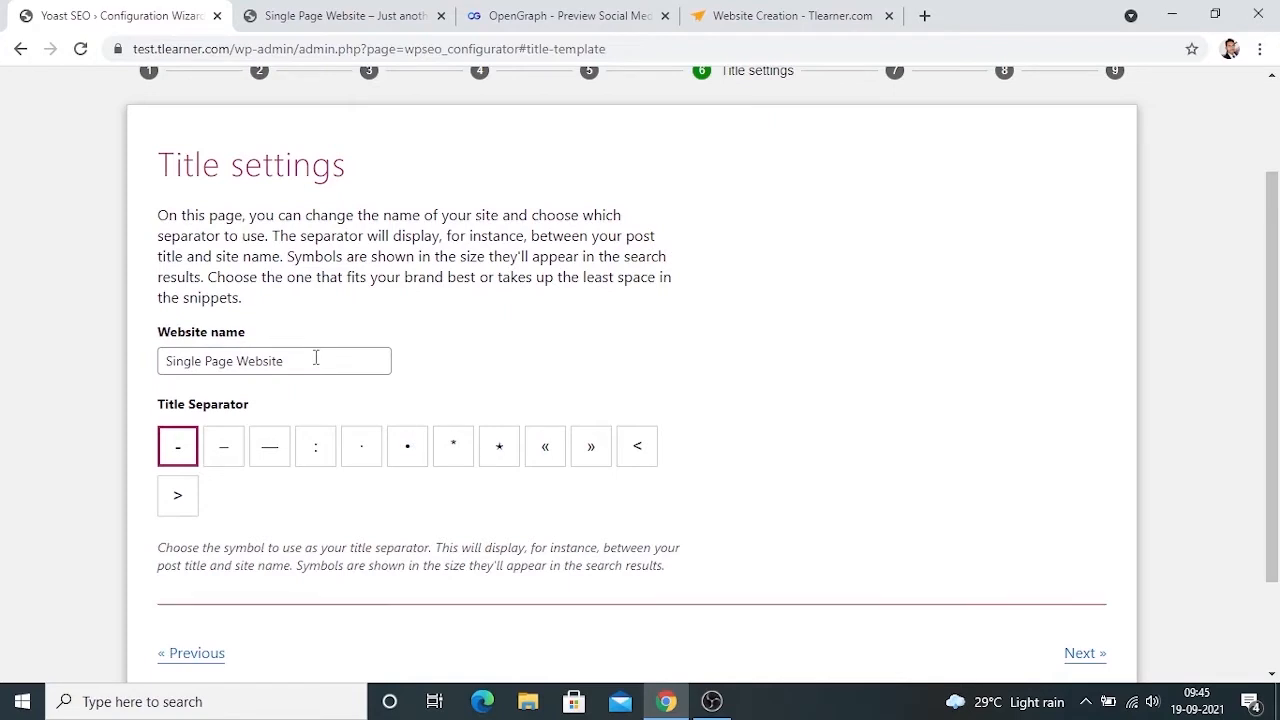
left_click(316, 358)
left_click(471, 351)
scroll(740, 435, "down", 1)
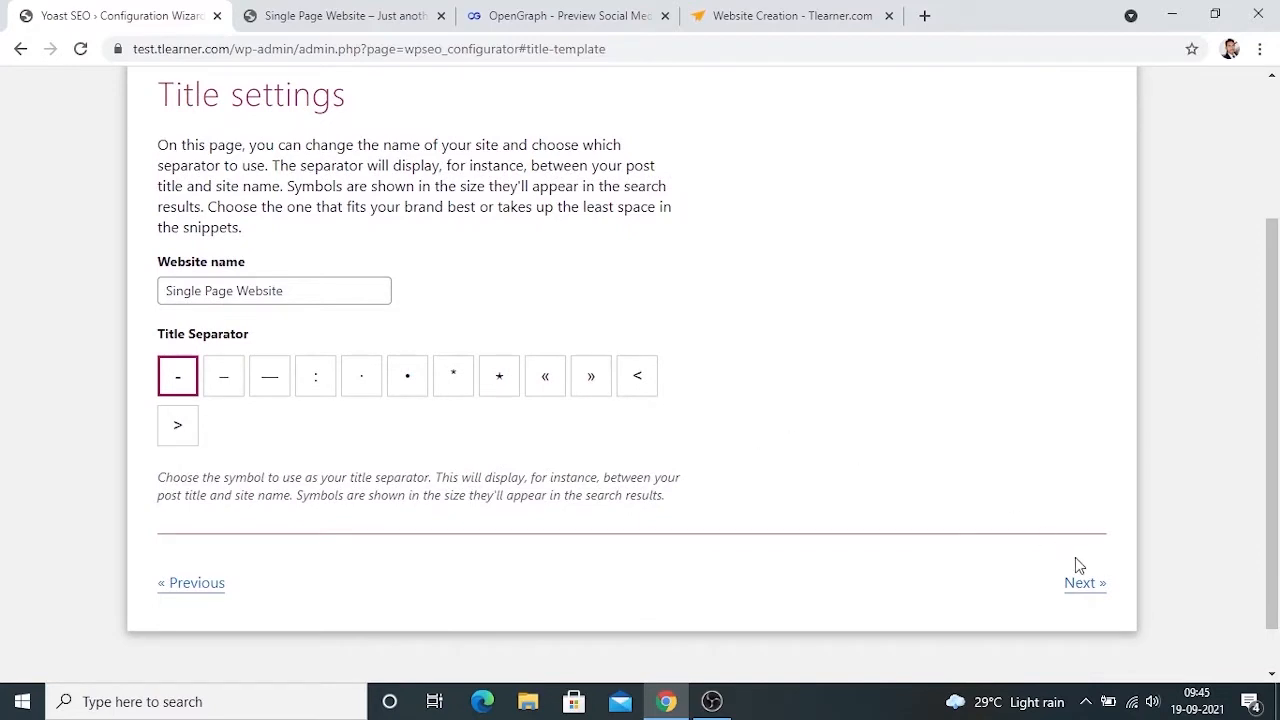
left_click(1076, 590)
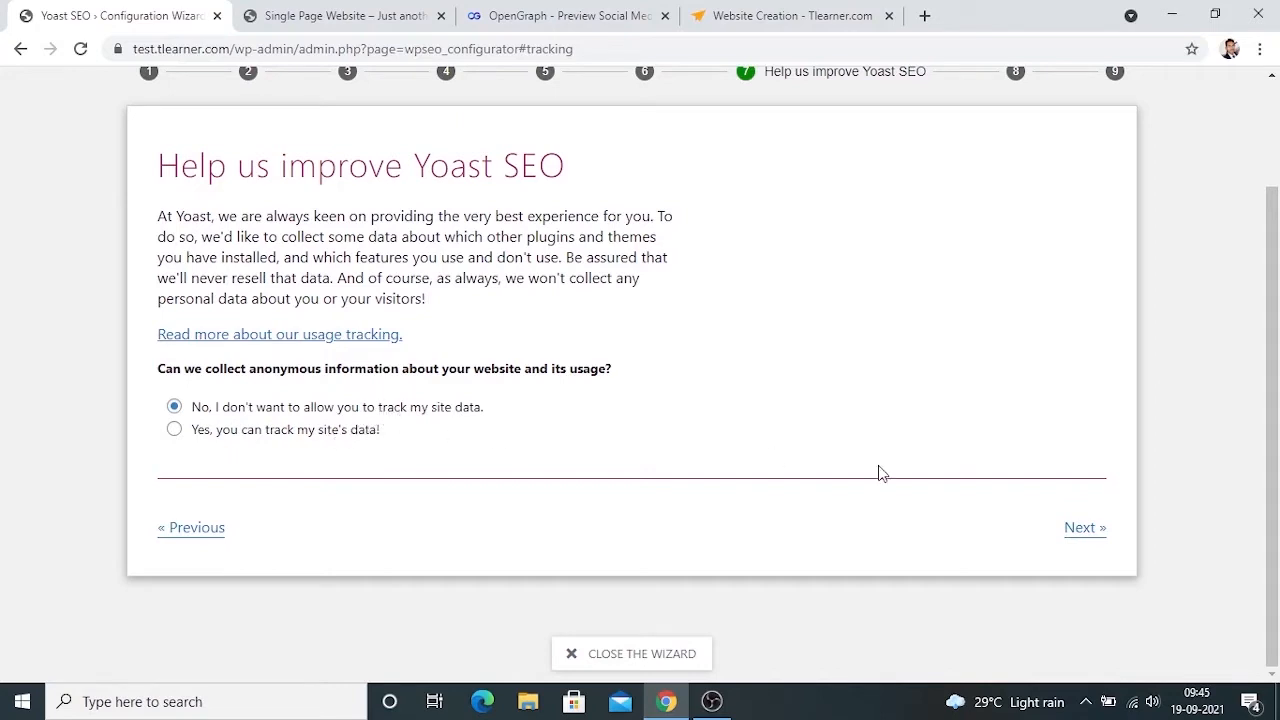
Step: Finish and close the wizard with usage tracking declined and without signing up for the newsletter
left_click(1085, 530)
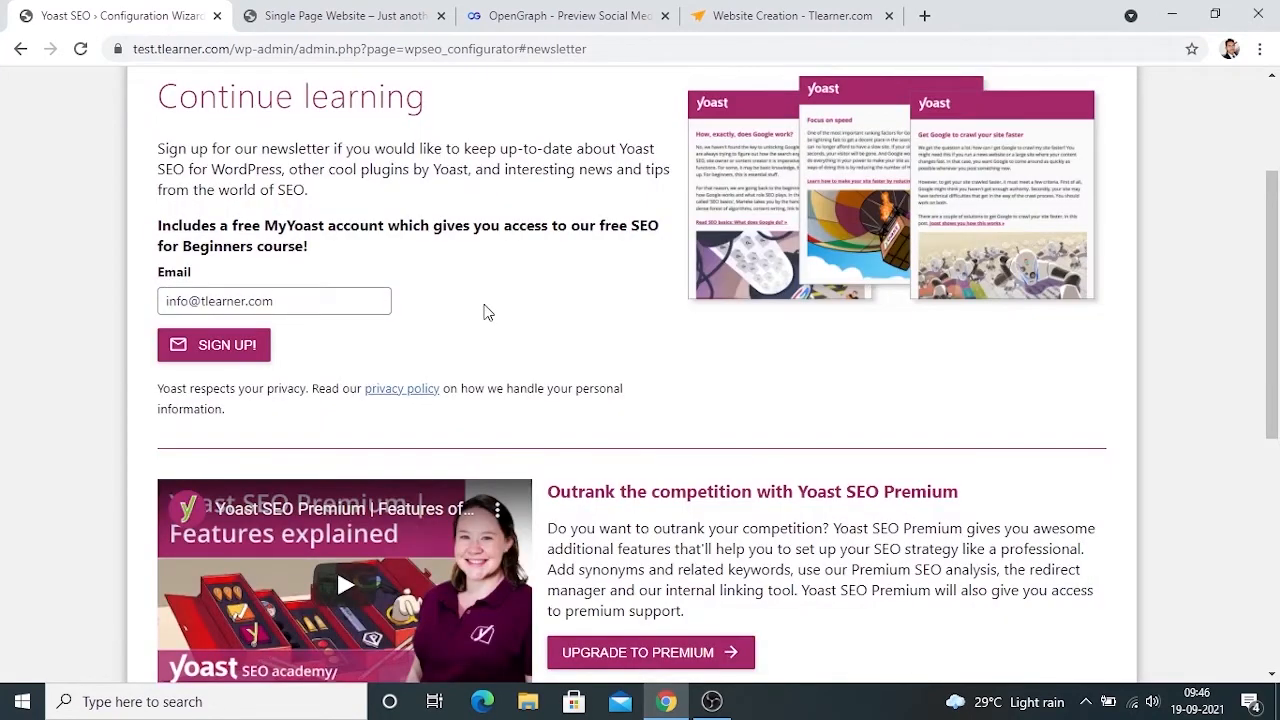
scroll(486, 313, "up", 2)
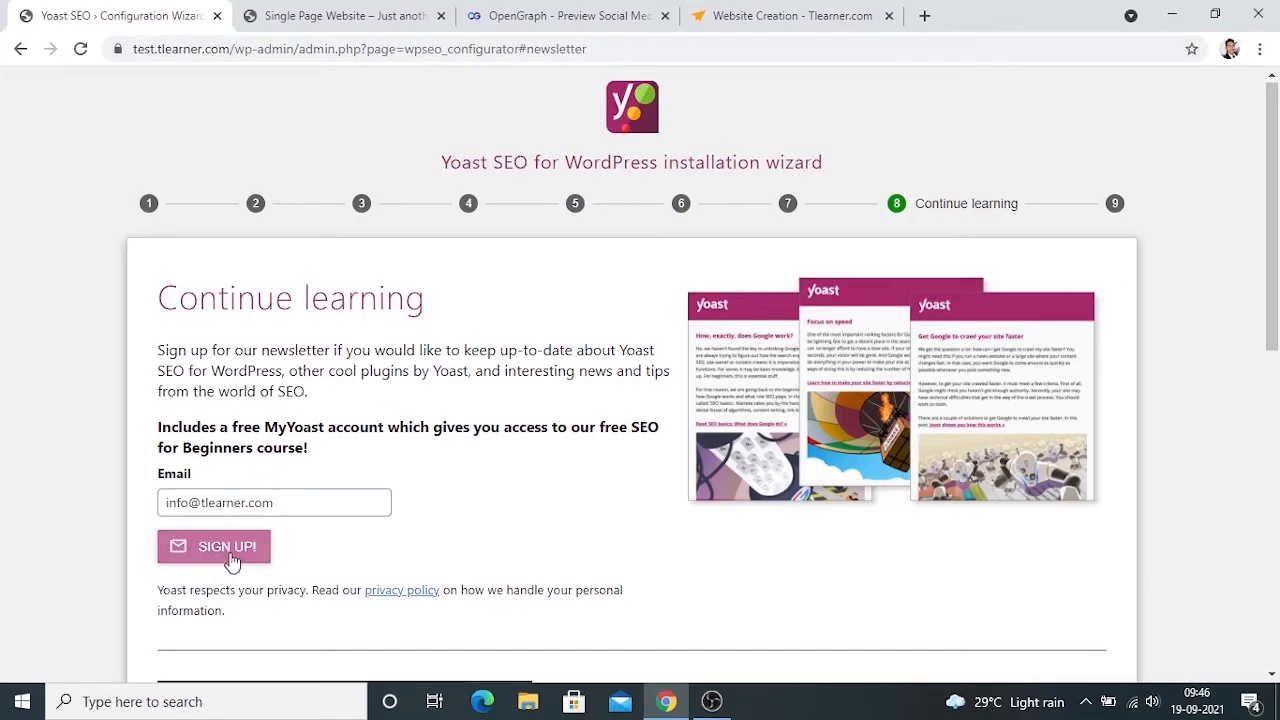
scroll(433, 492, "down", 2)
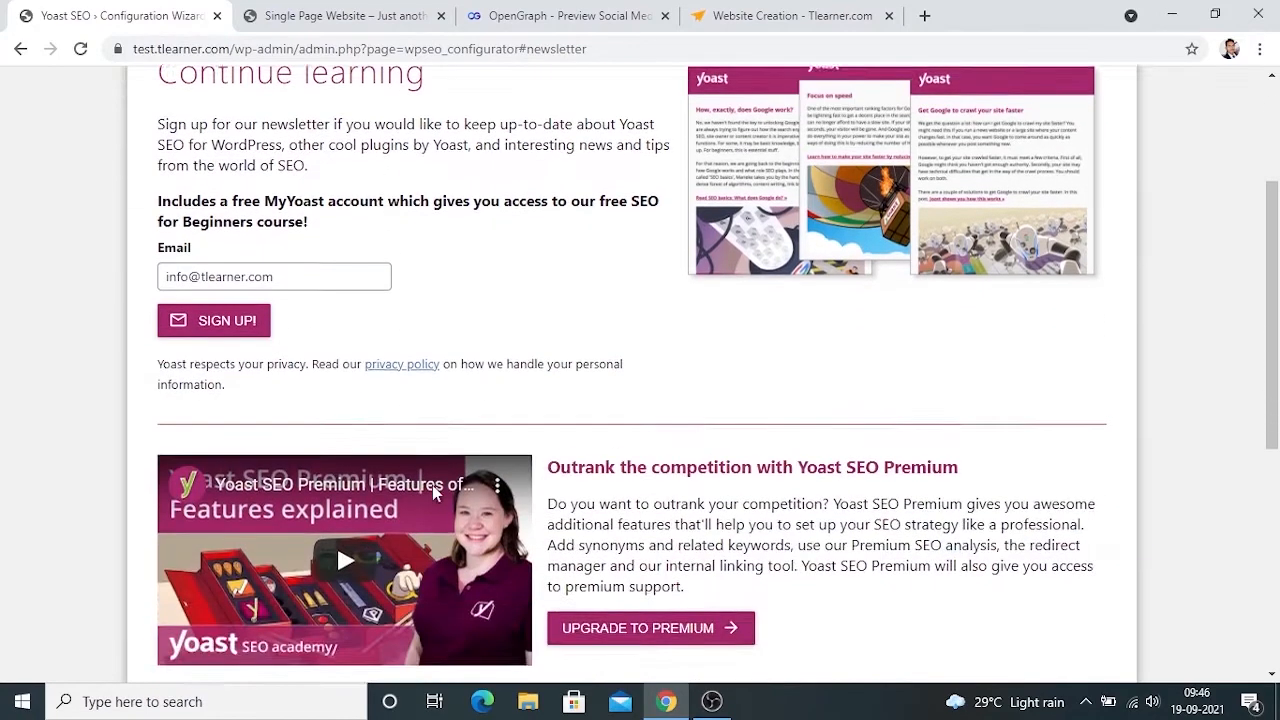
scroll(595, 310, "down", 2)
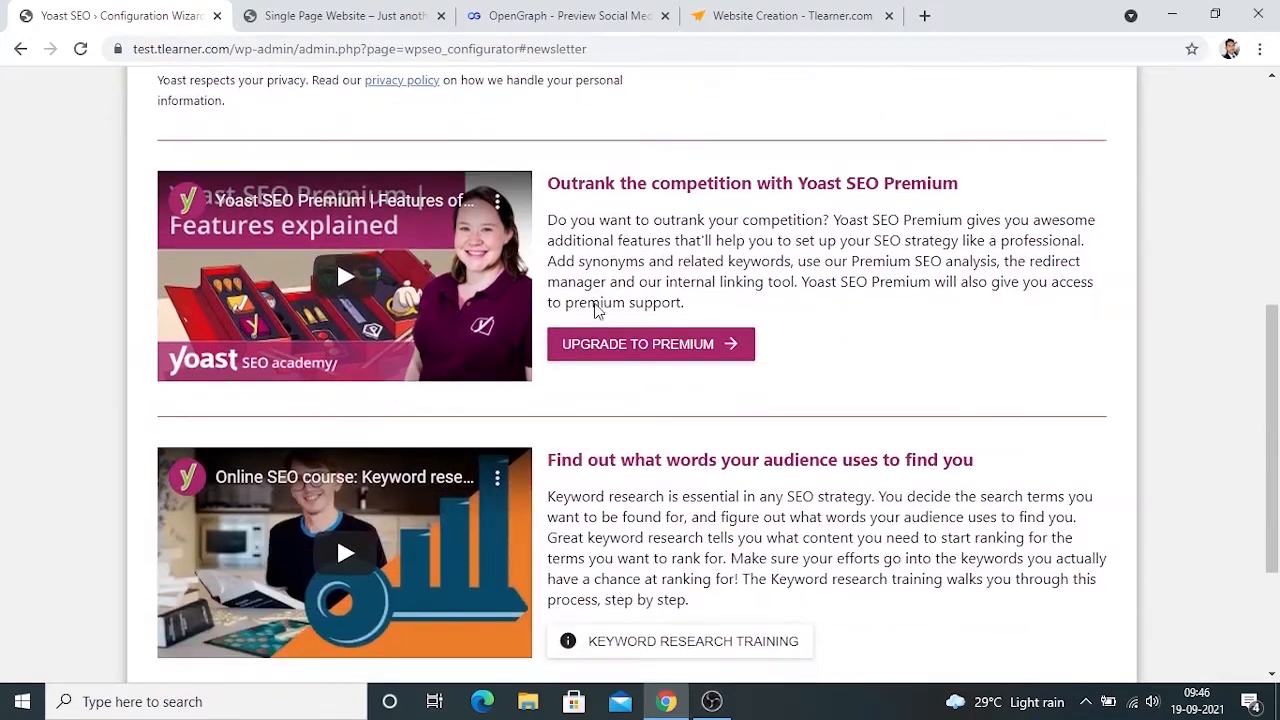
scroll(470, 510, "down", 2)
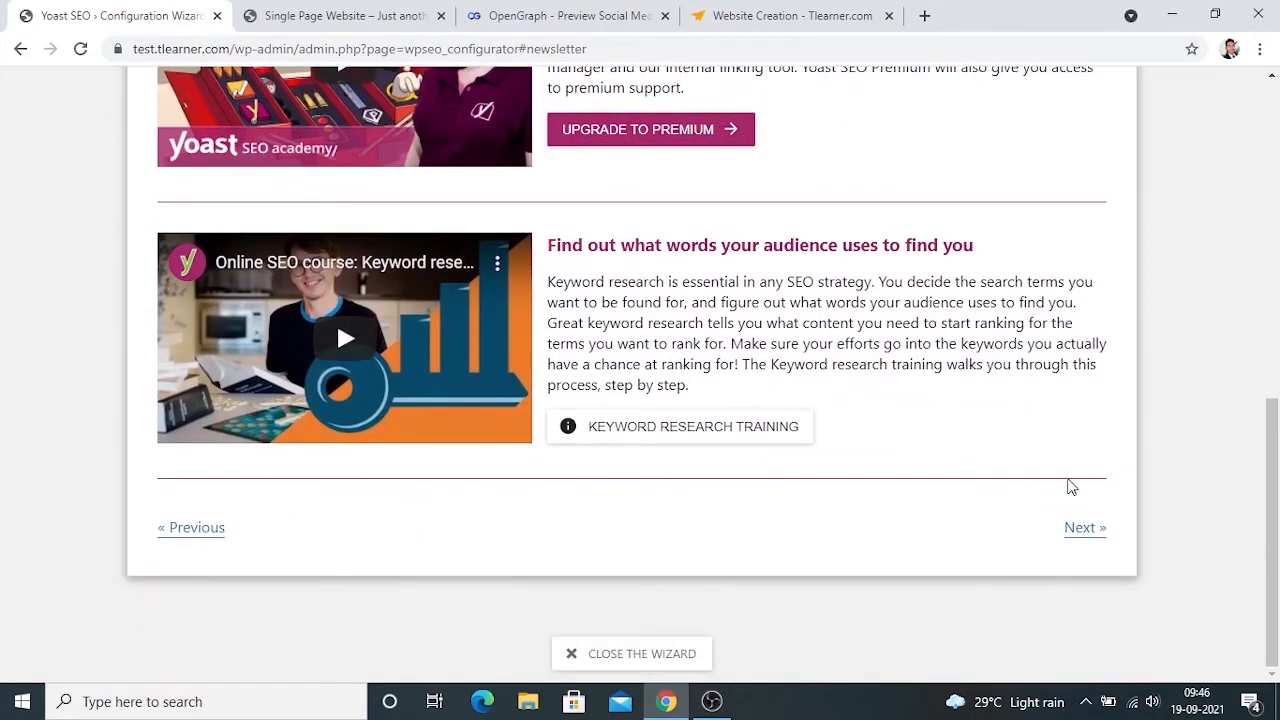
left_click(1078, 532)
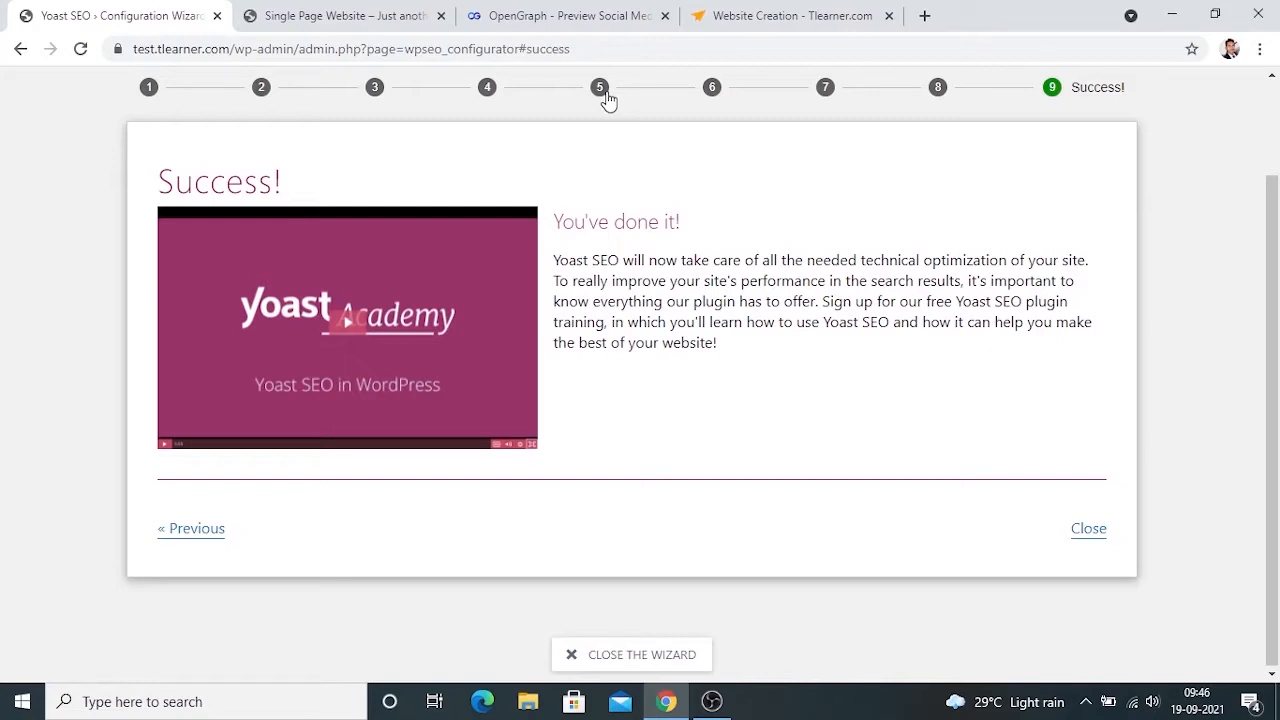
left_click(1087, 530)
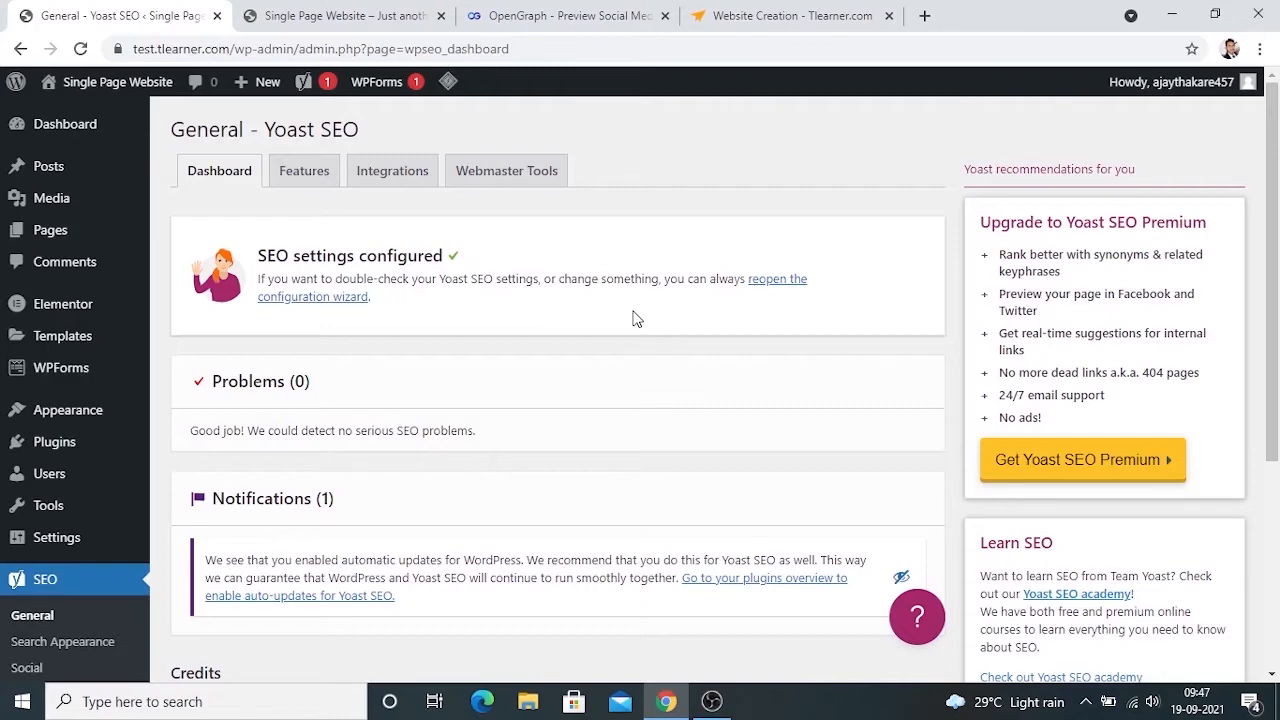
Step: Review the Yoast SEO feature switches, leaving SEO analysis on, and save the feature settings
left_click(310, 176)
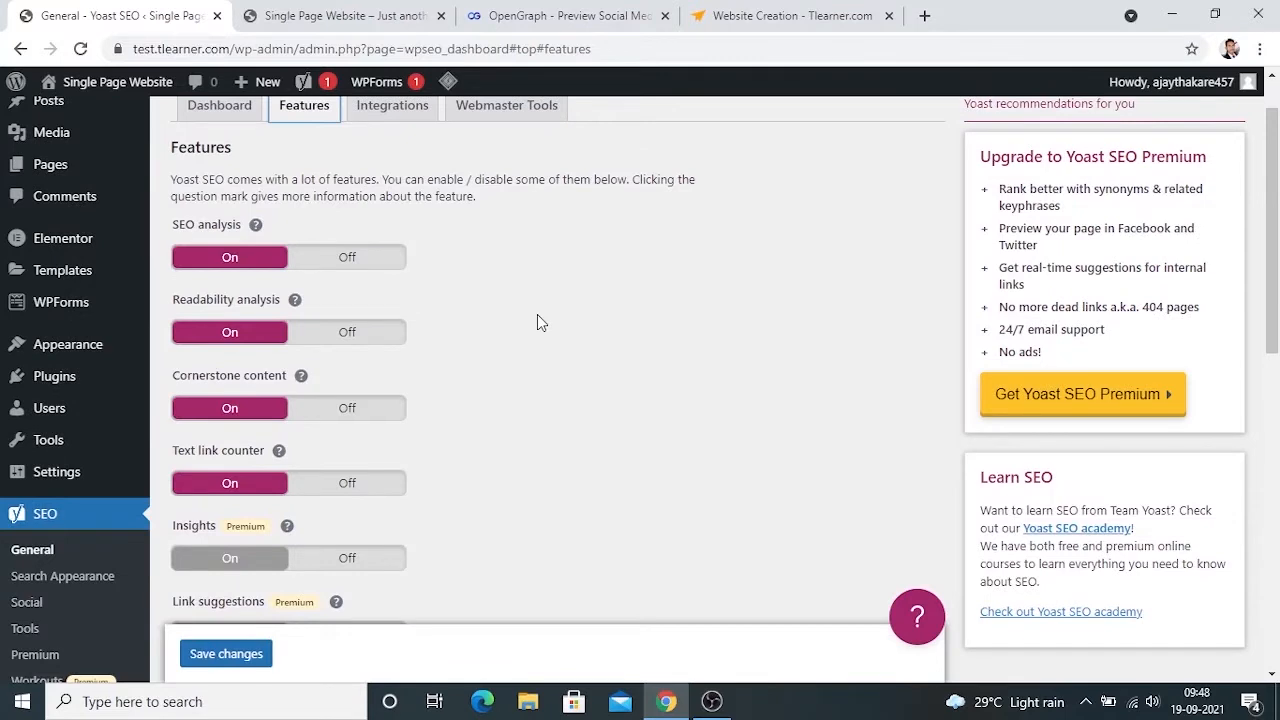
key("Tab")
double_click(220, 226)
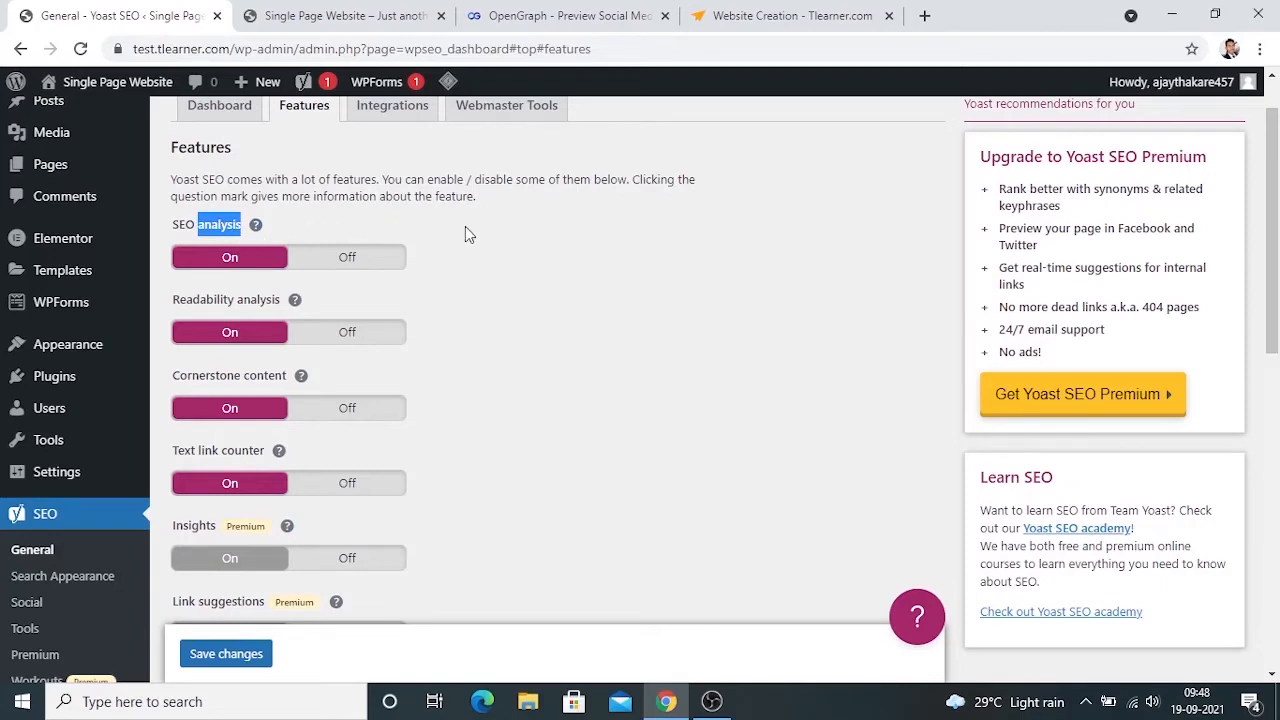
left_click(340, 257)
left_click(224, 268)
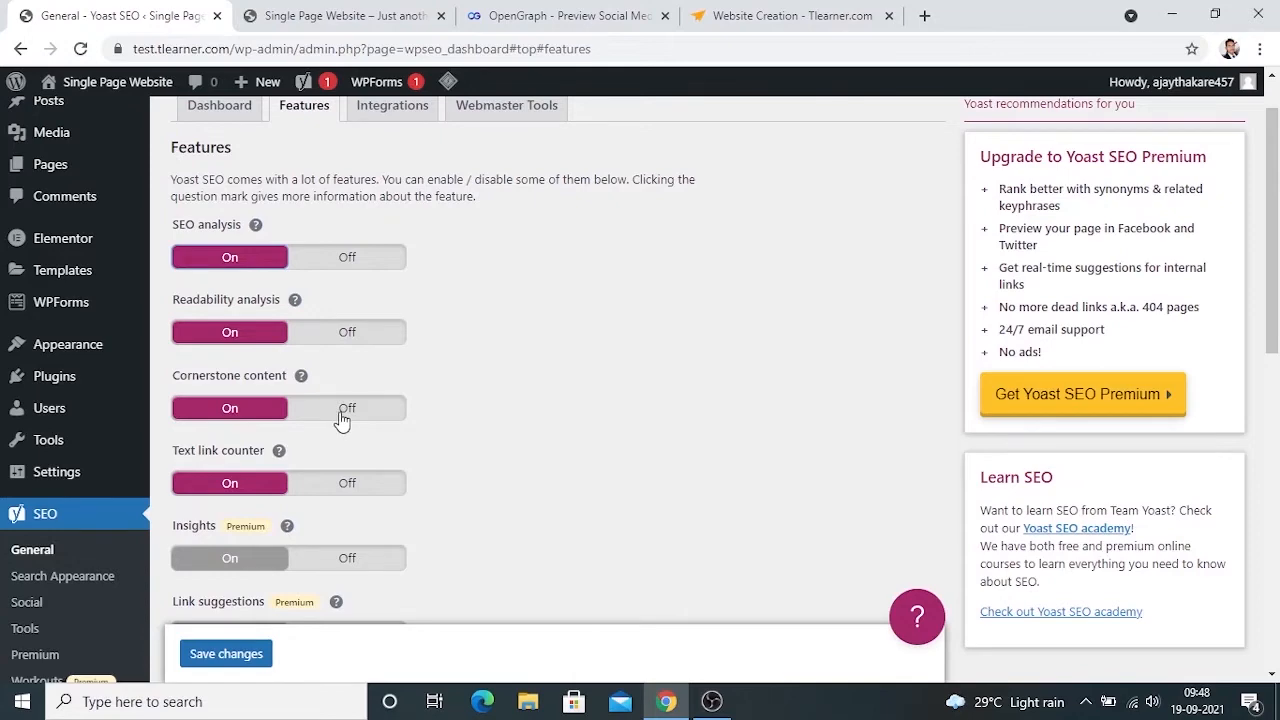
scroll(506, 386, "down", 2)
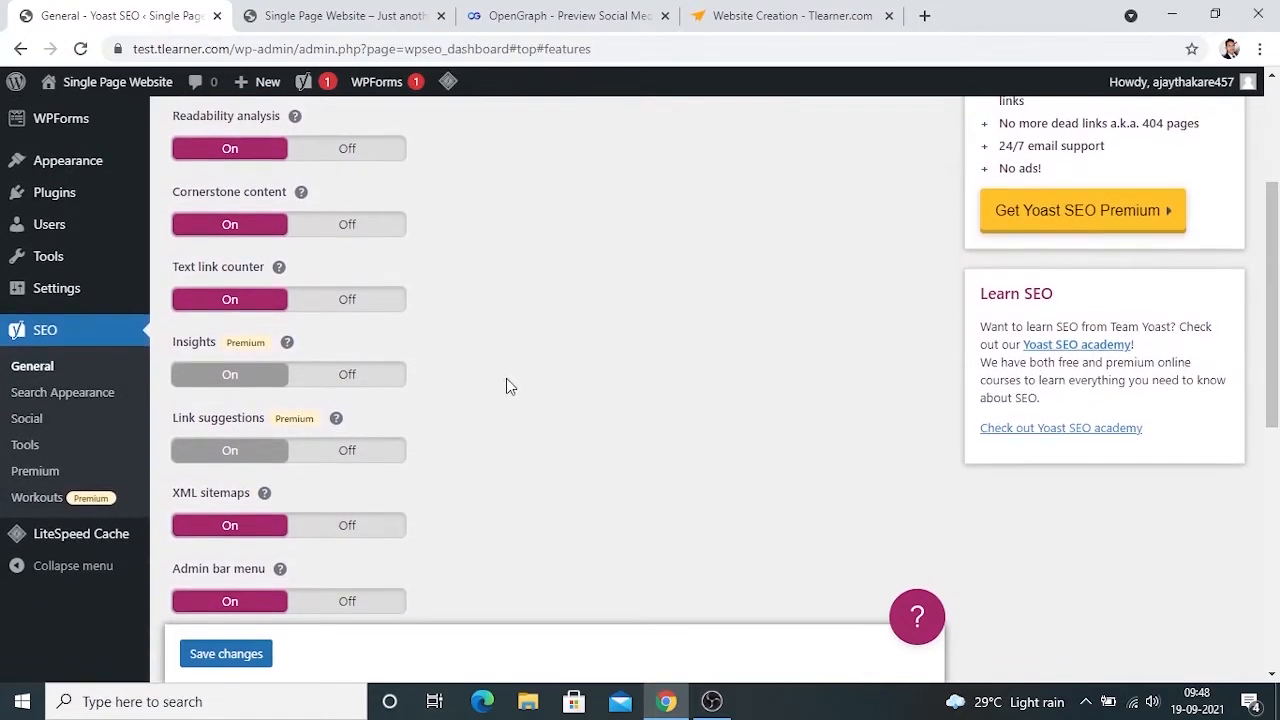
scroll(506, 386, "down", 1)
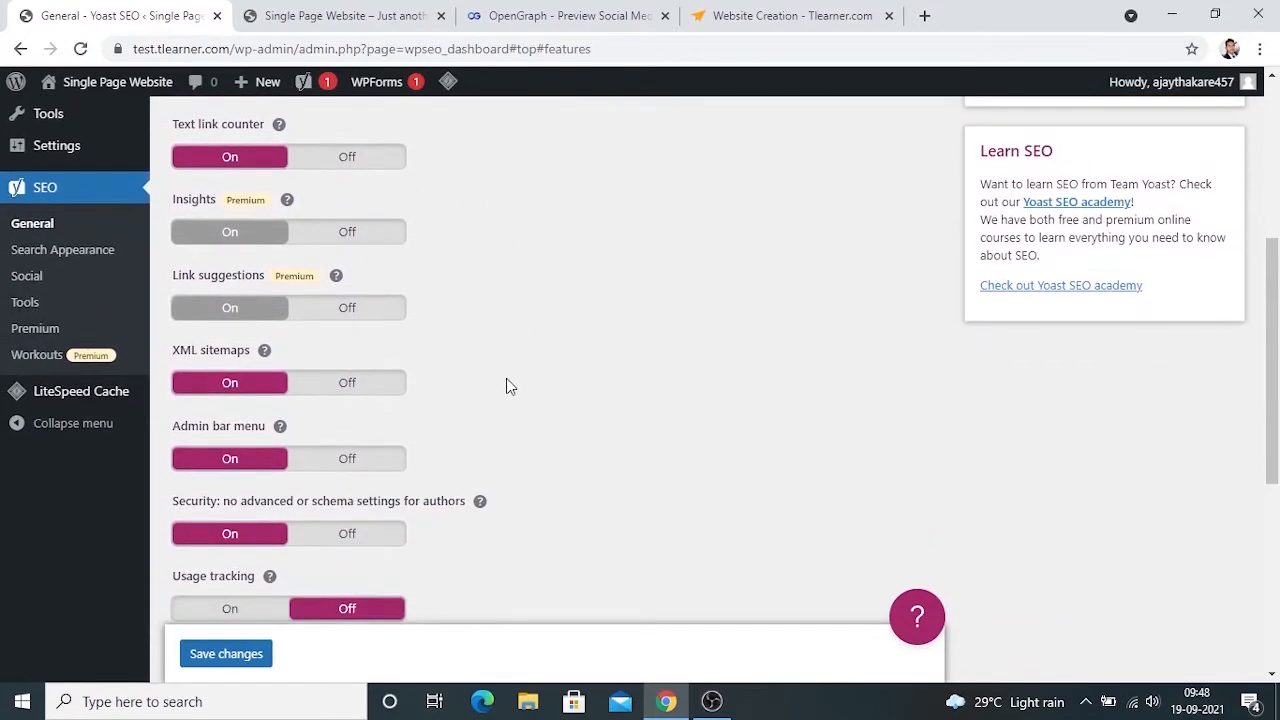
scroll(506, 386, "down", 2)
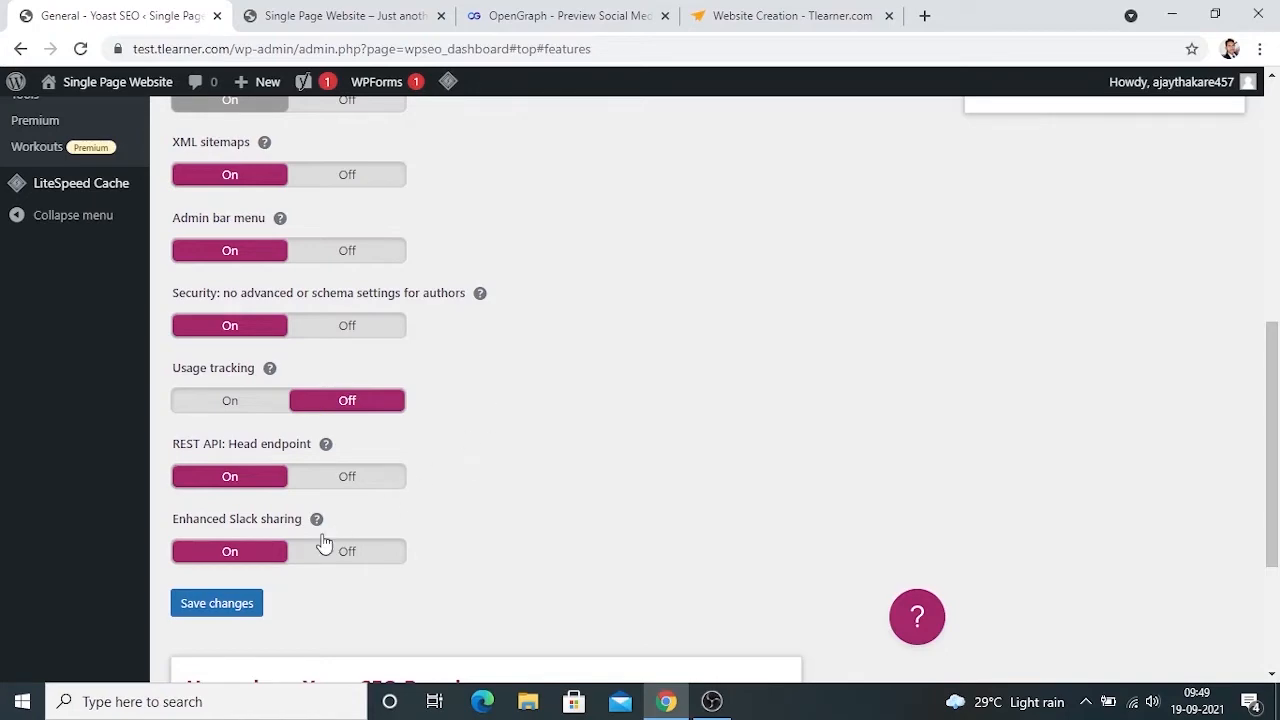
left_click(217, 605)
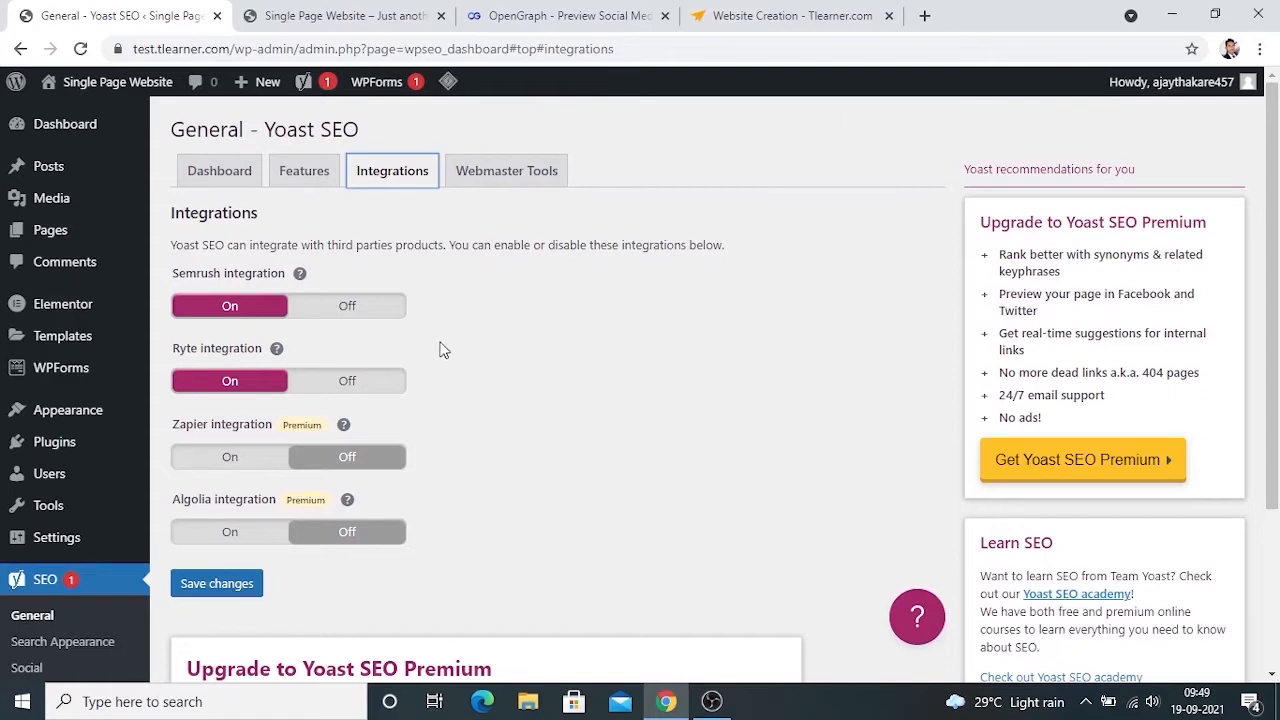
Step: Switch the Semrush integration off and back on in the integration settings
left_click(350, 308)
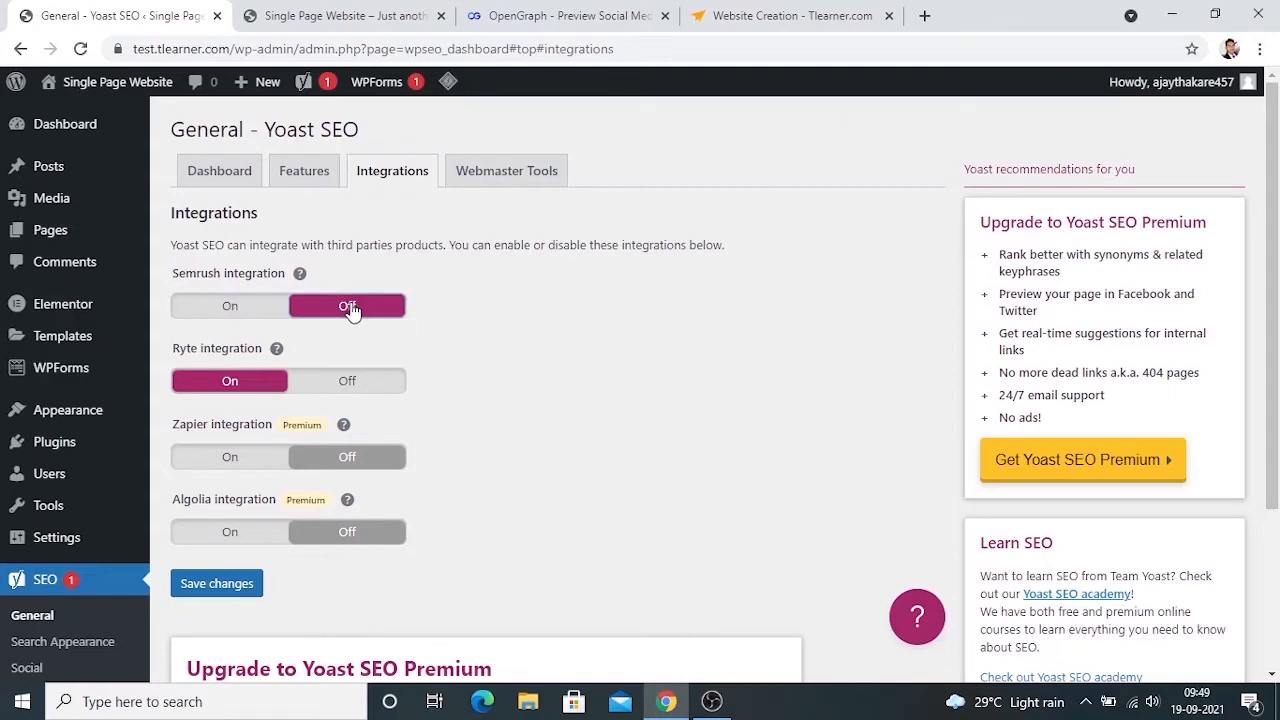
left_click(234, 305)
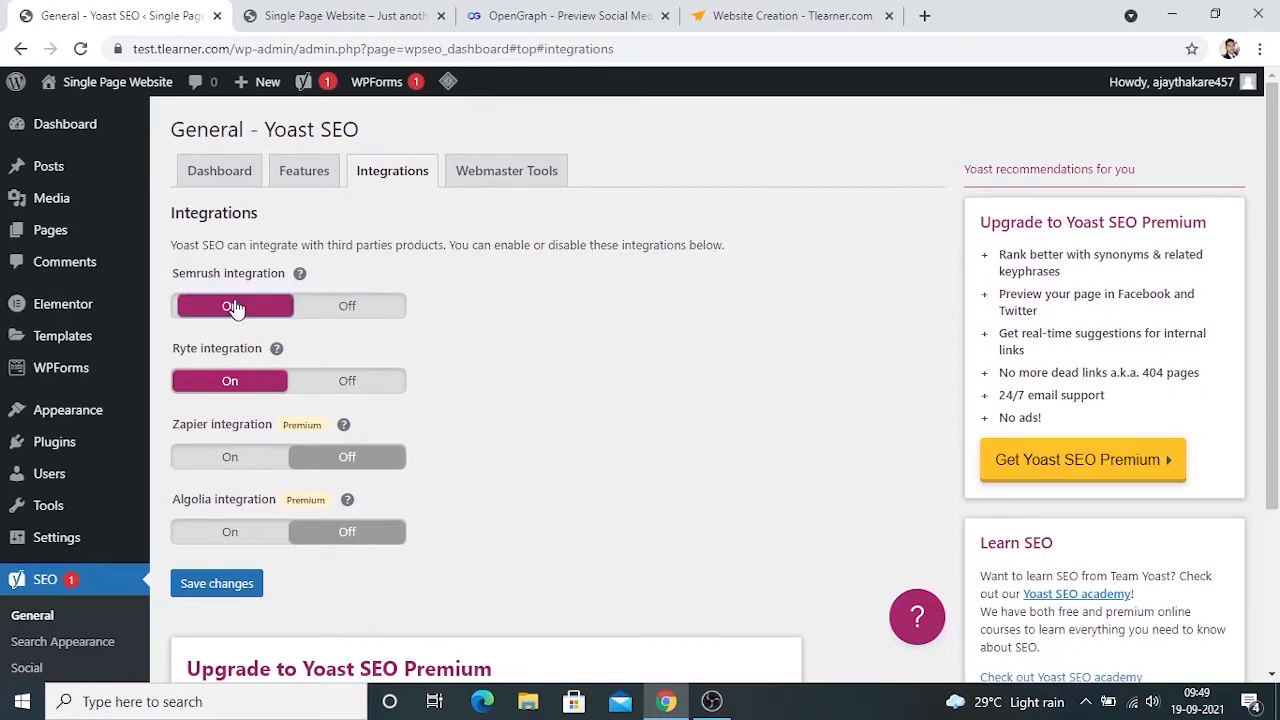
Step: Open the Webmaster Tools verification settings and examine the Baidu, Bing and Google verification code fields
left_click(466, 185)
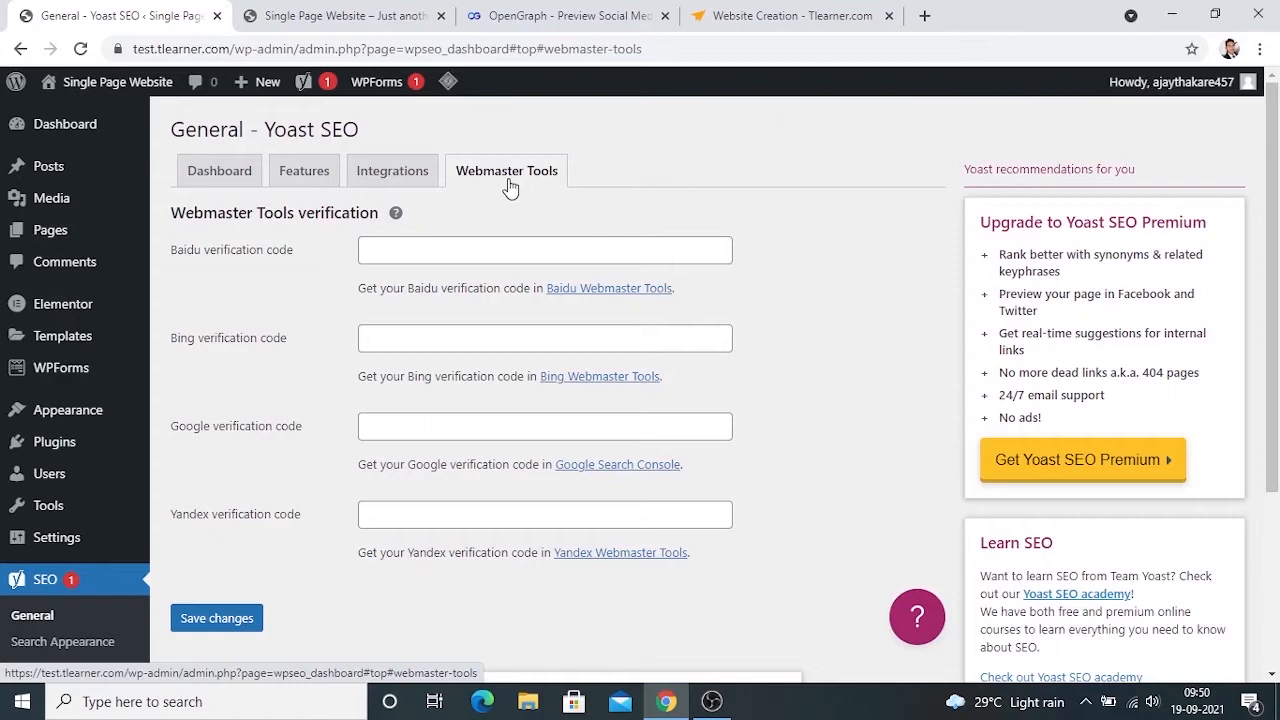
left_click(517, 252)
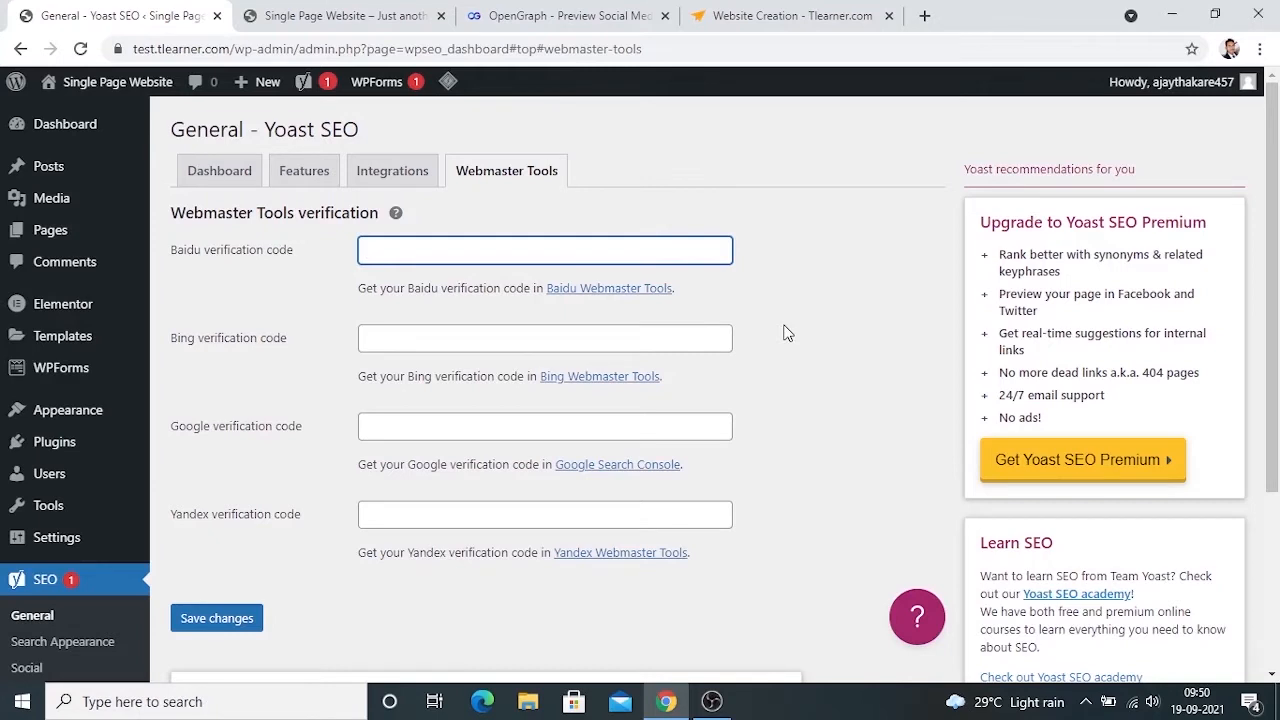
left_click(459, 338)
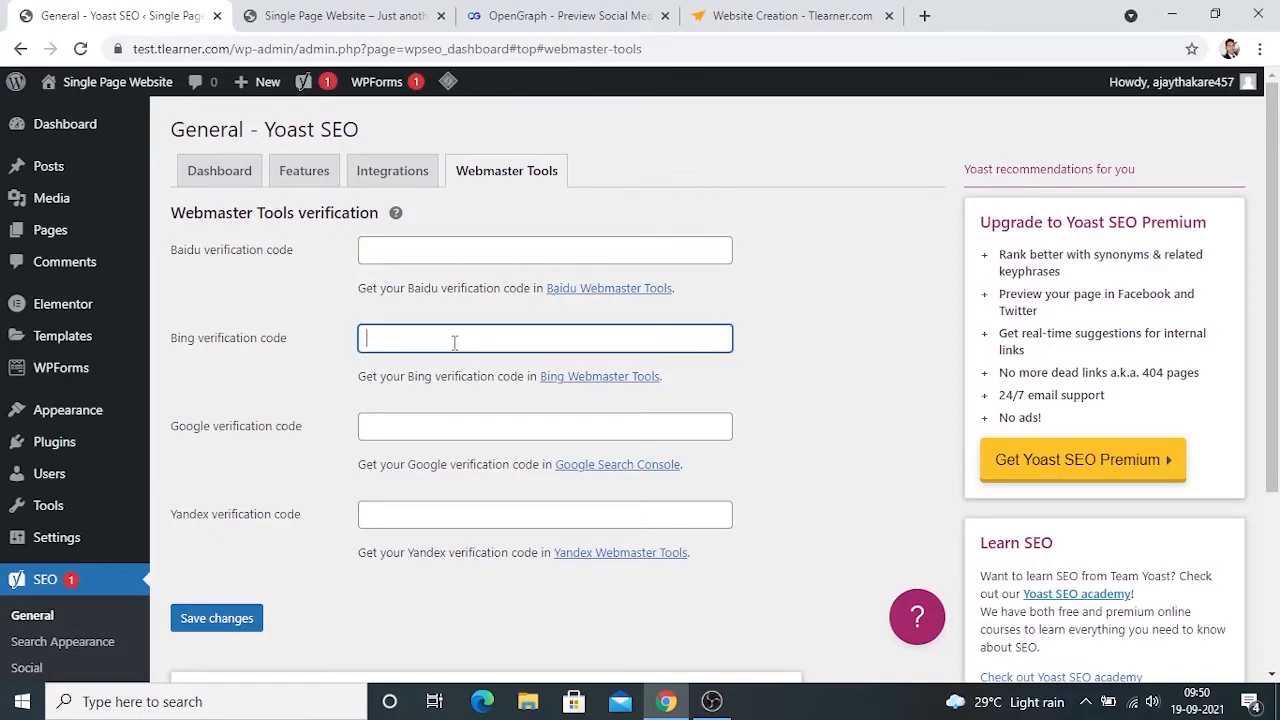
left_click(425, 424)
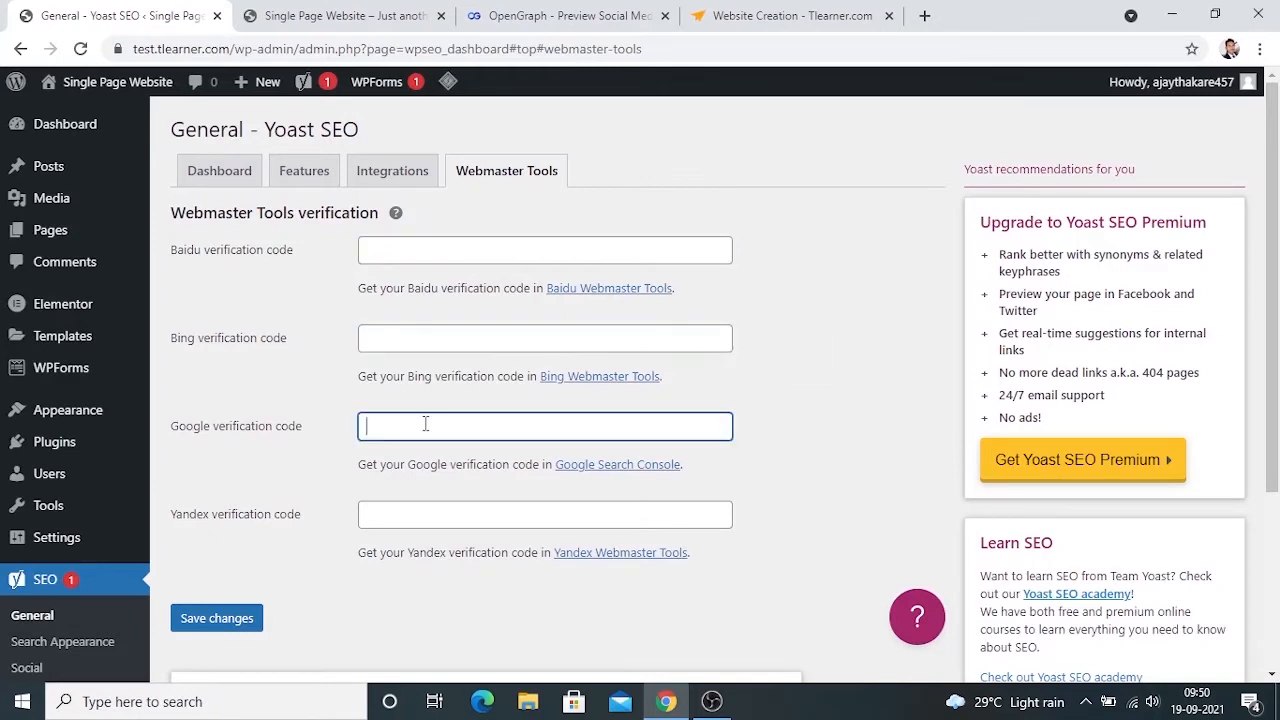
left_click(402, 340)
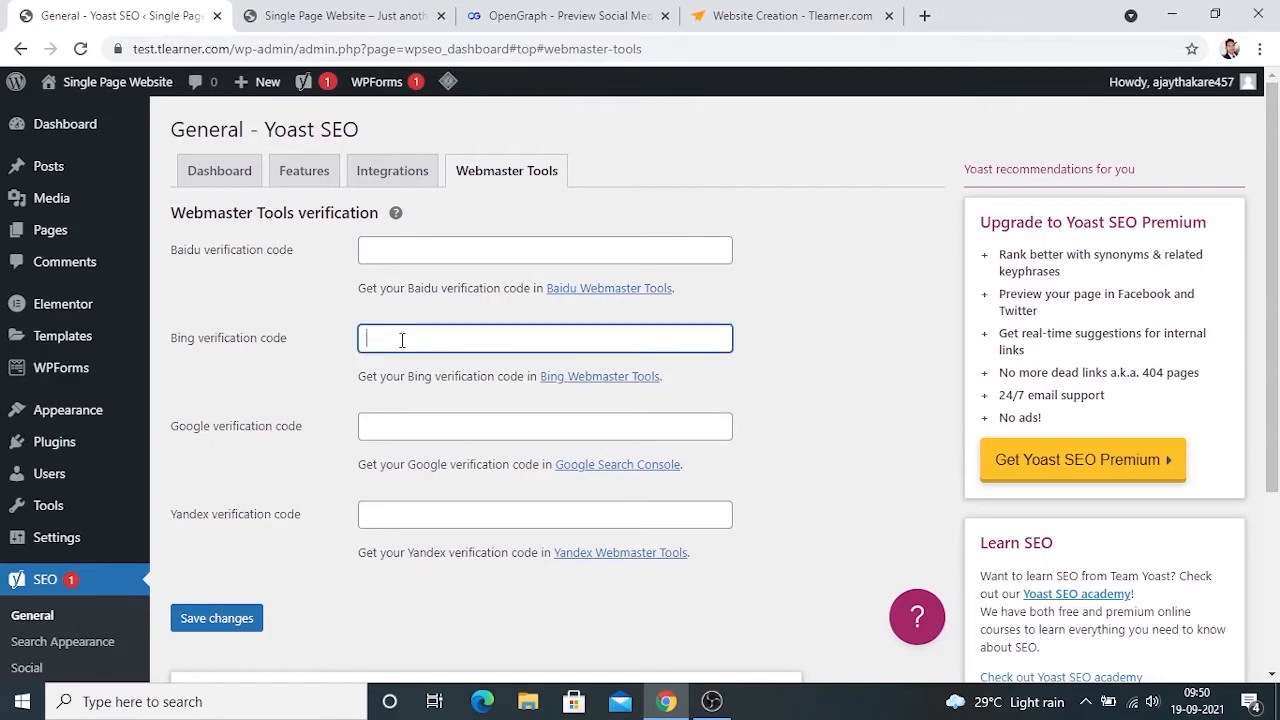
Step: Leave the Webmaster Tools verification fields blank and open Yoast SEO's Search Appearance settings
left_click(258, 256)
left_click(218, 522)
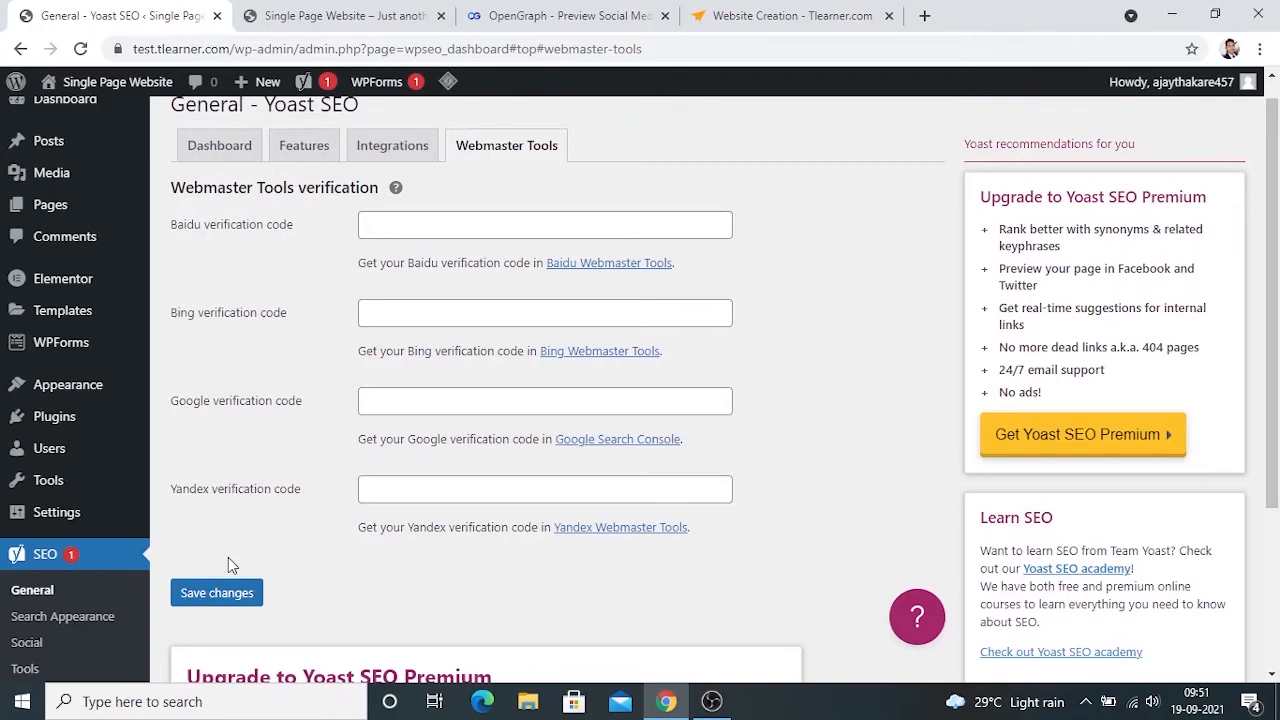
scroll(228, 560, "down", 1)
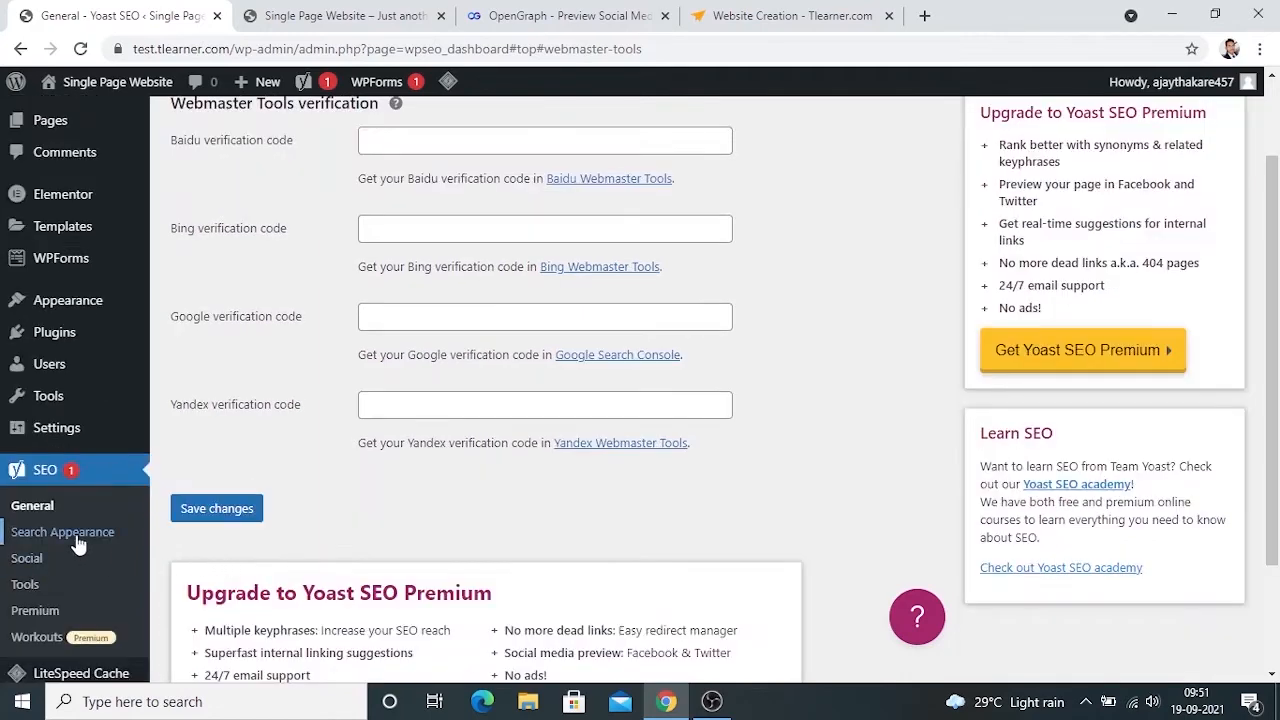
left_click(78, 543)
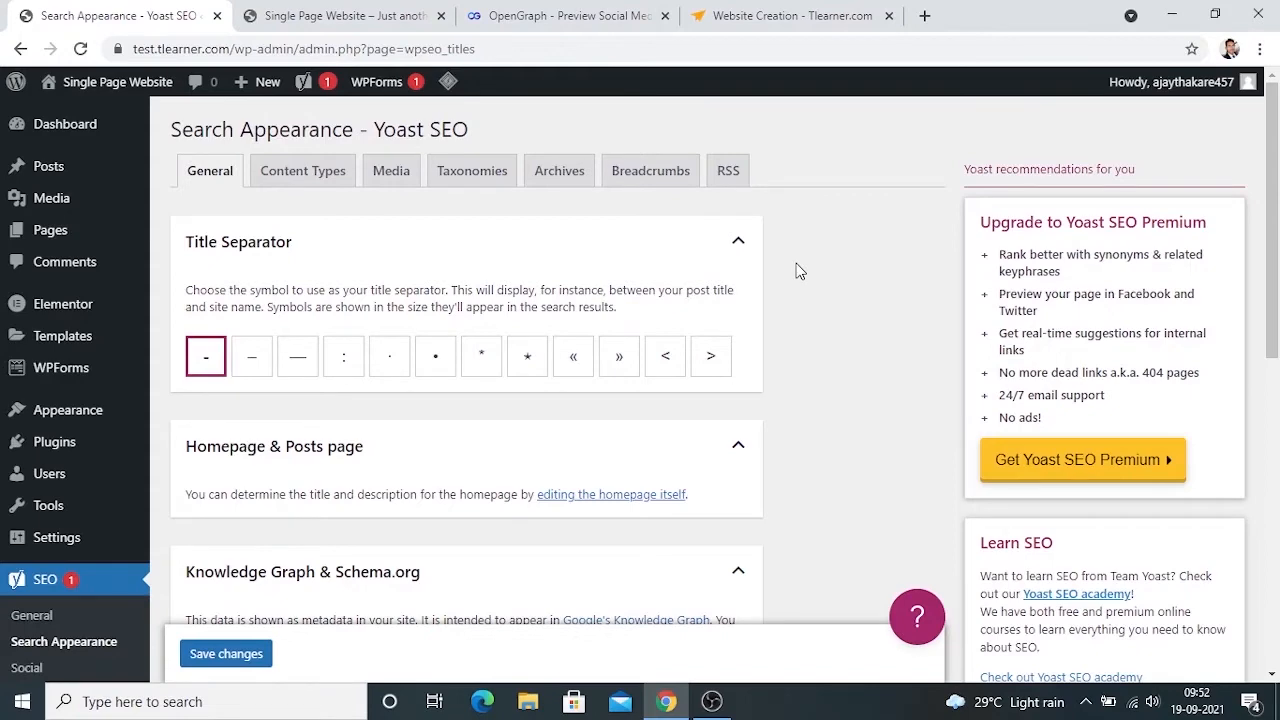
Step: Review the title separator and Knowledge Graph settings, keeping Organization as the site representation, and open the Content Types settings
scroll(798, 271, "down", 1)
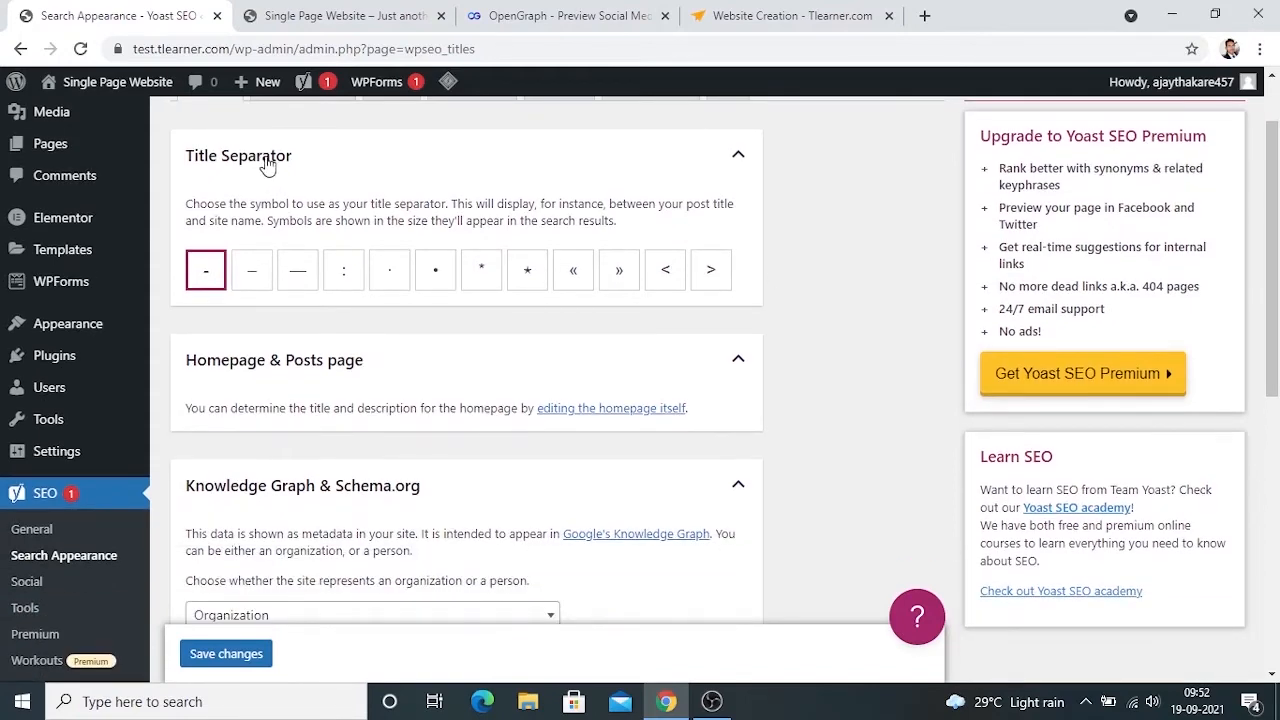
scroll(279, 433, "down", 2)
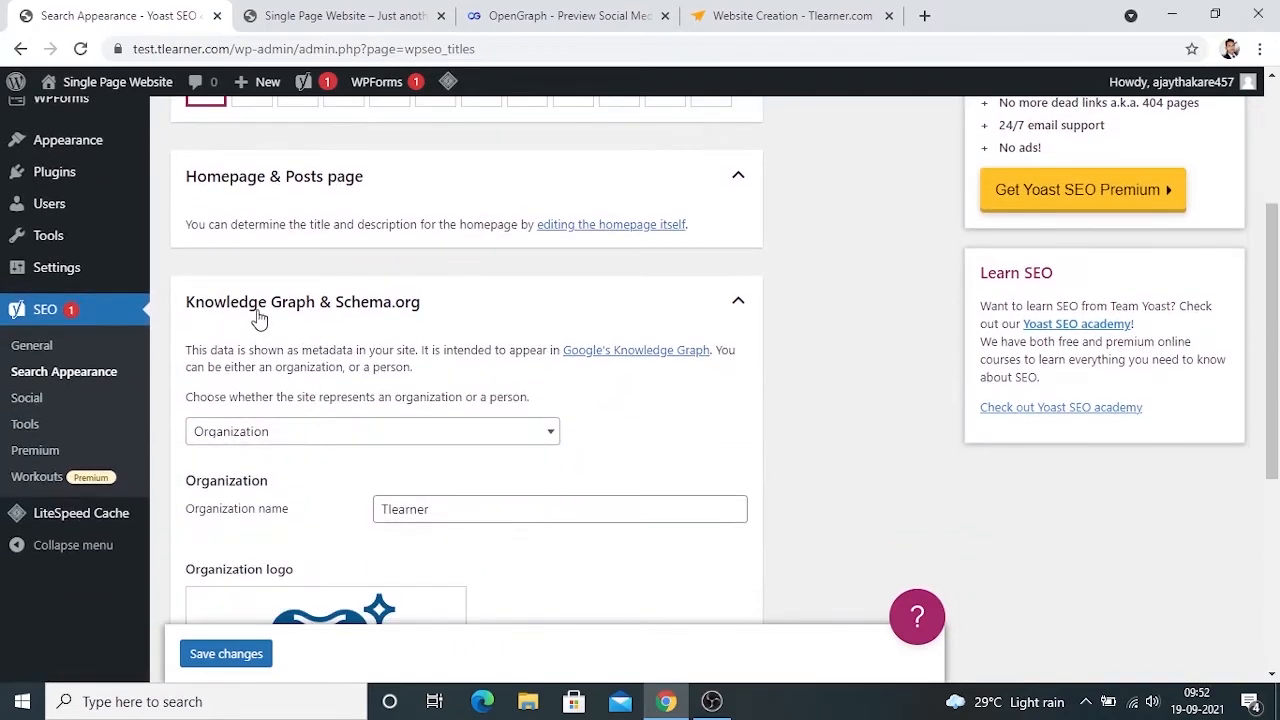
scroll(325, 326, "down", 2)
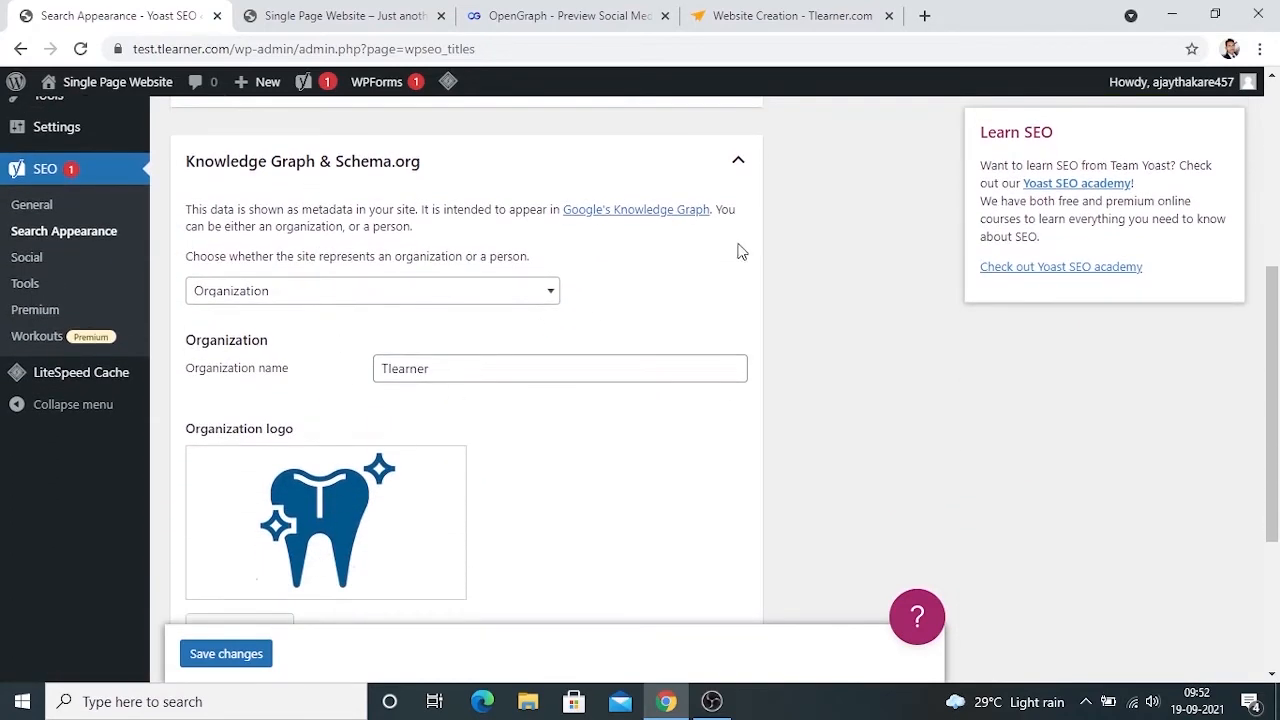
left_click(520, 300)
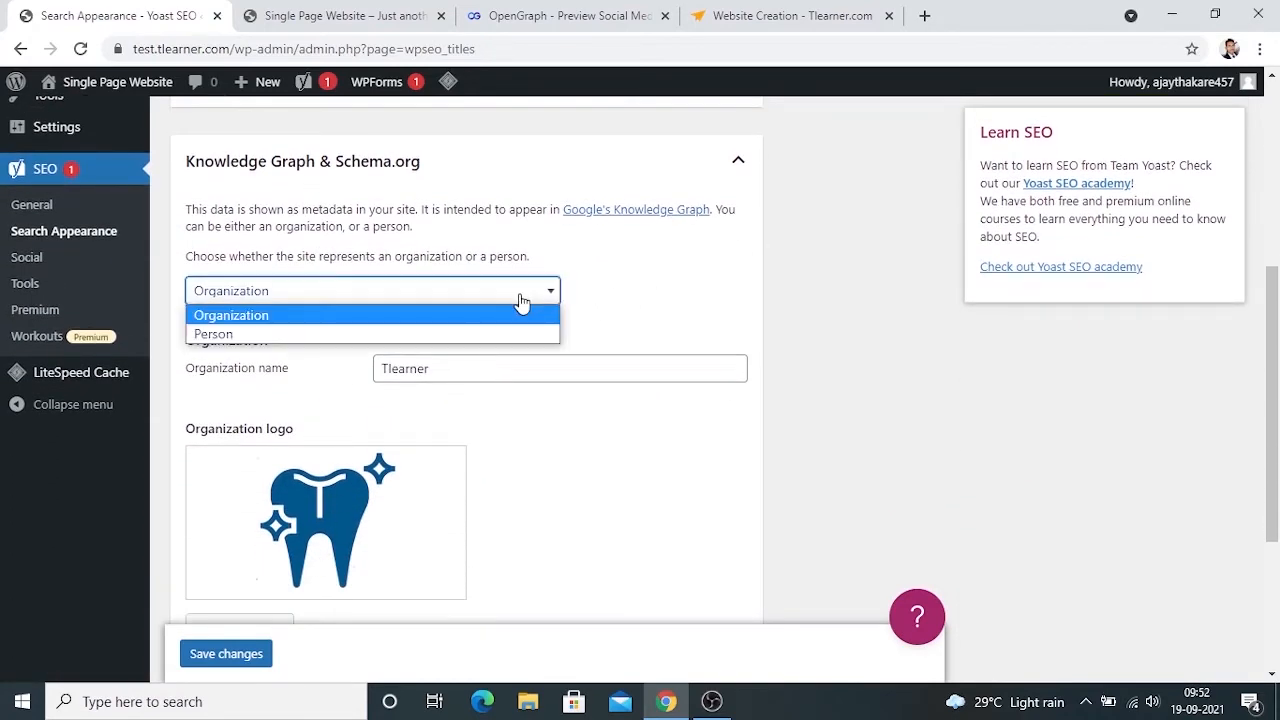
left_click(520, 300)
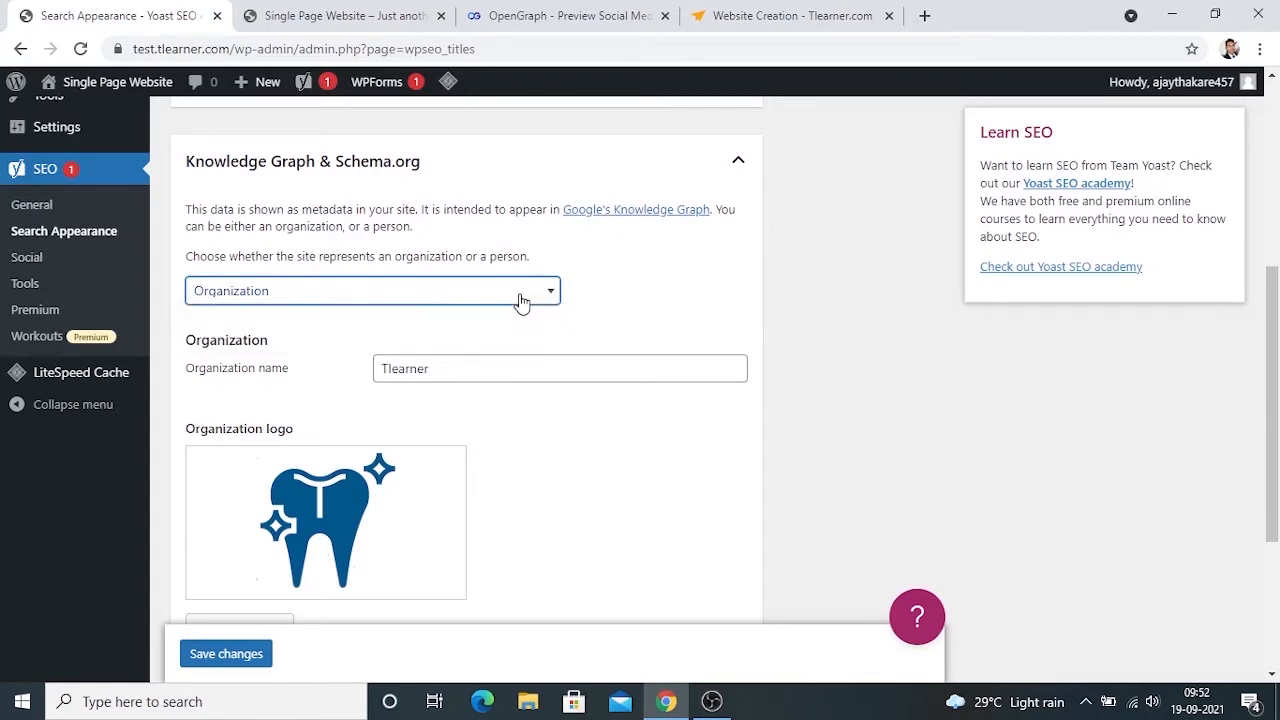
left_click(520, 300)
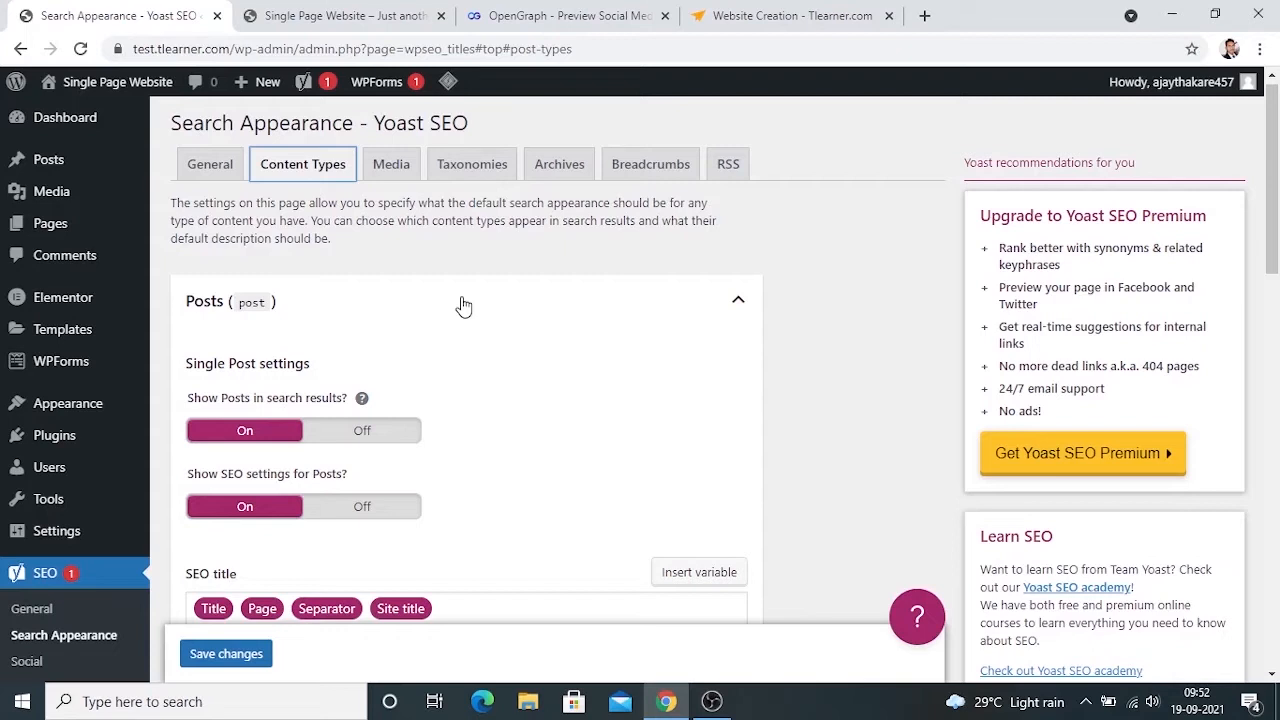
Step: Add an extra Site title variable to the end of the Posts SEO title template, and delete it again
scroll(463, 305, "down", 1)
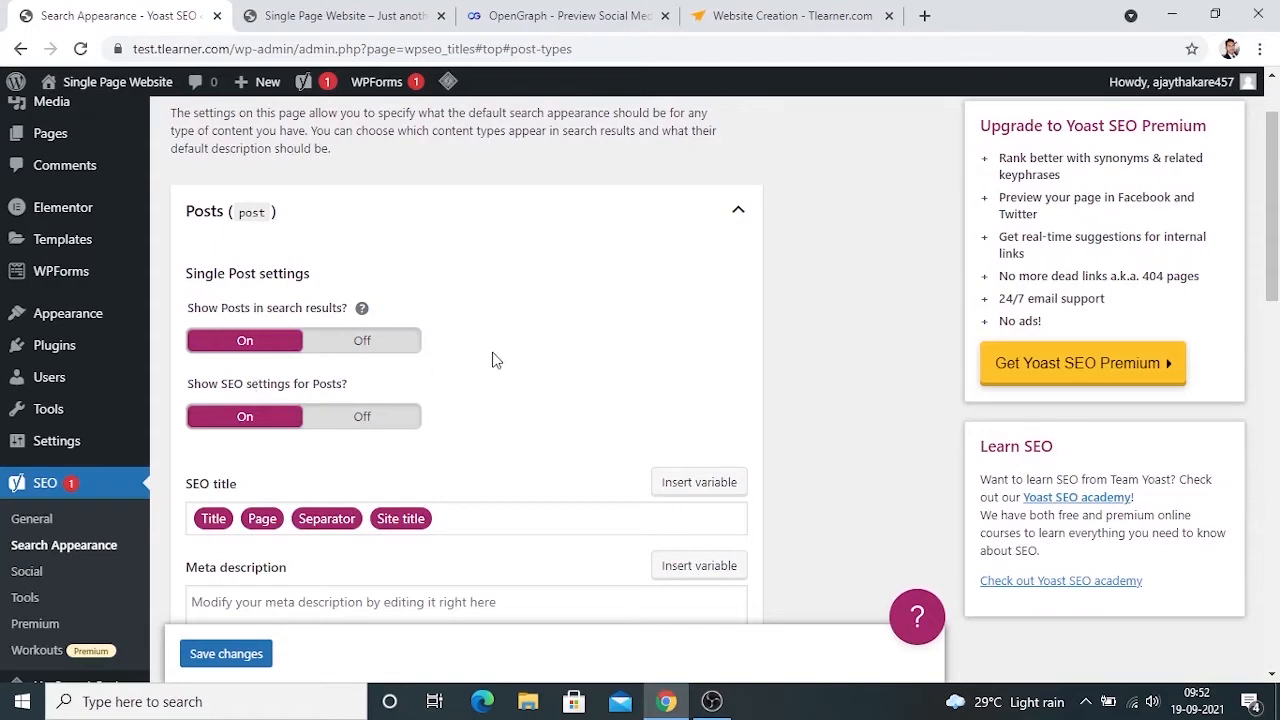
scroll(491, 357, "down", 2)
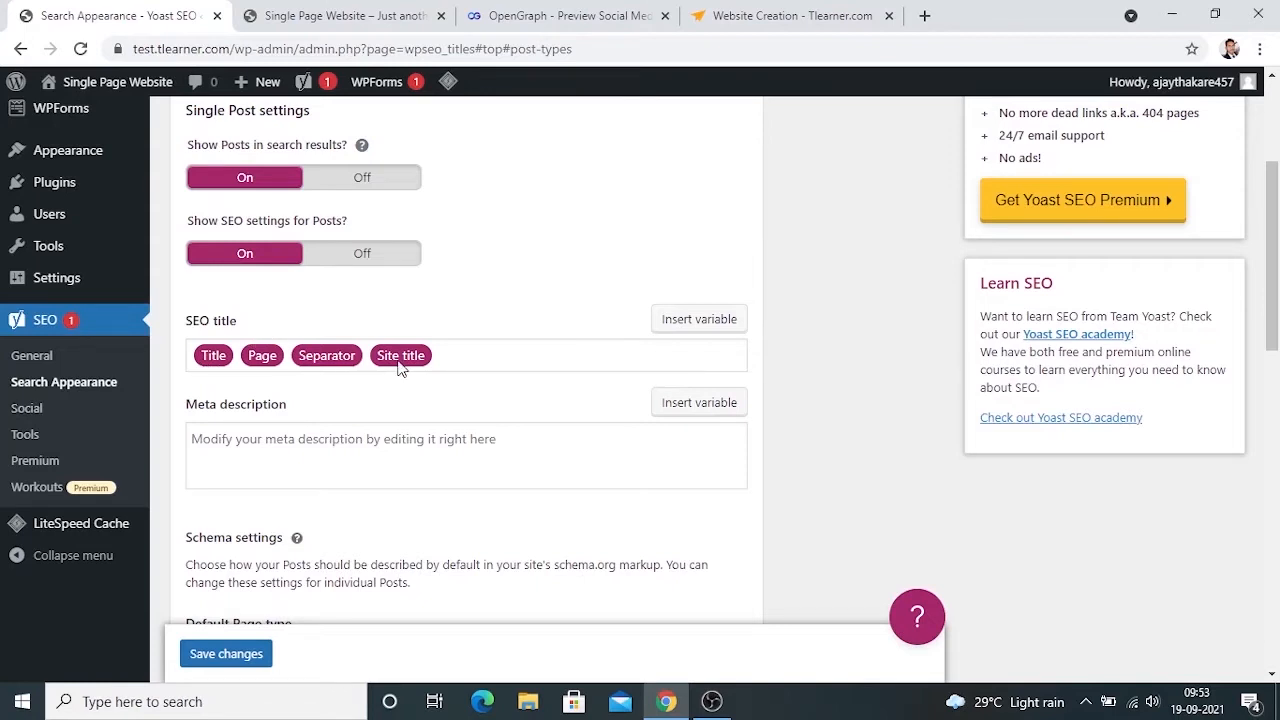
left_click(461, 356)
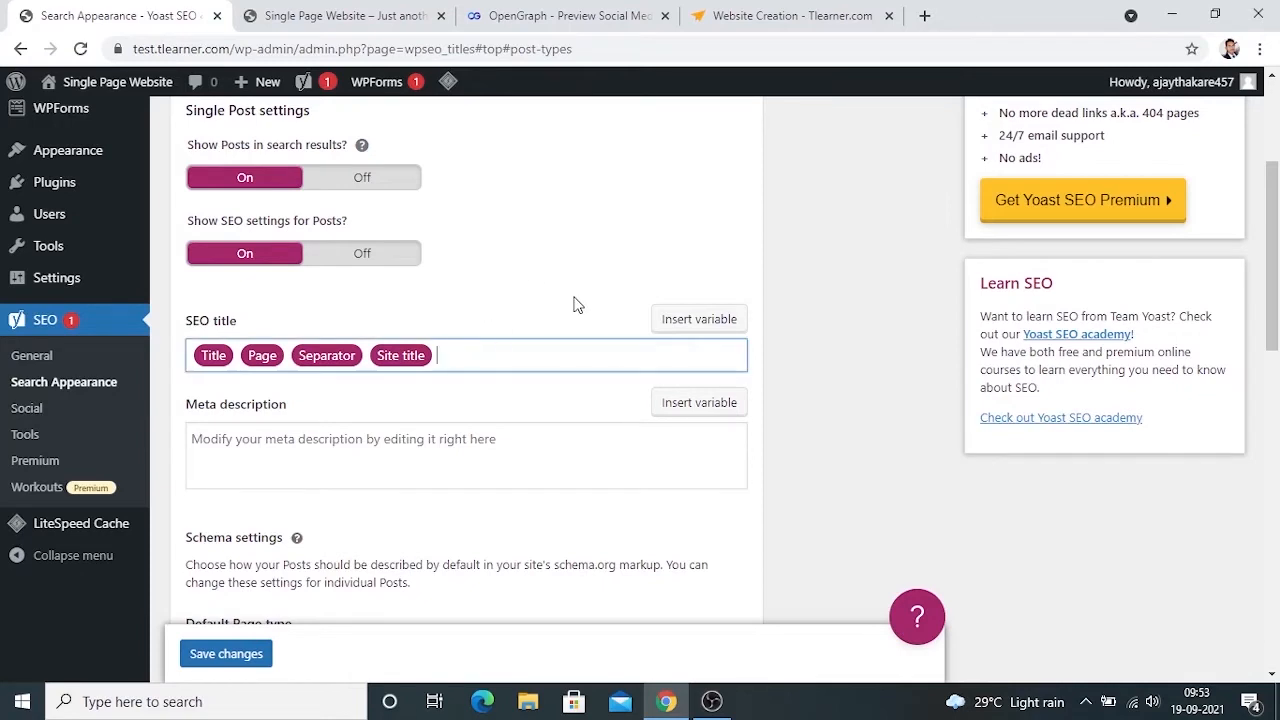
left_click(678, 336)
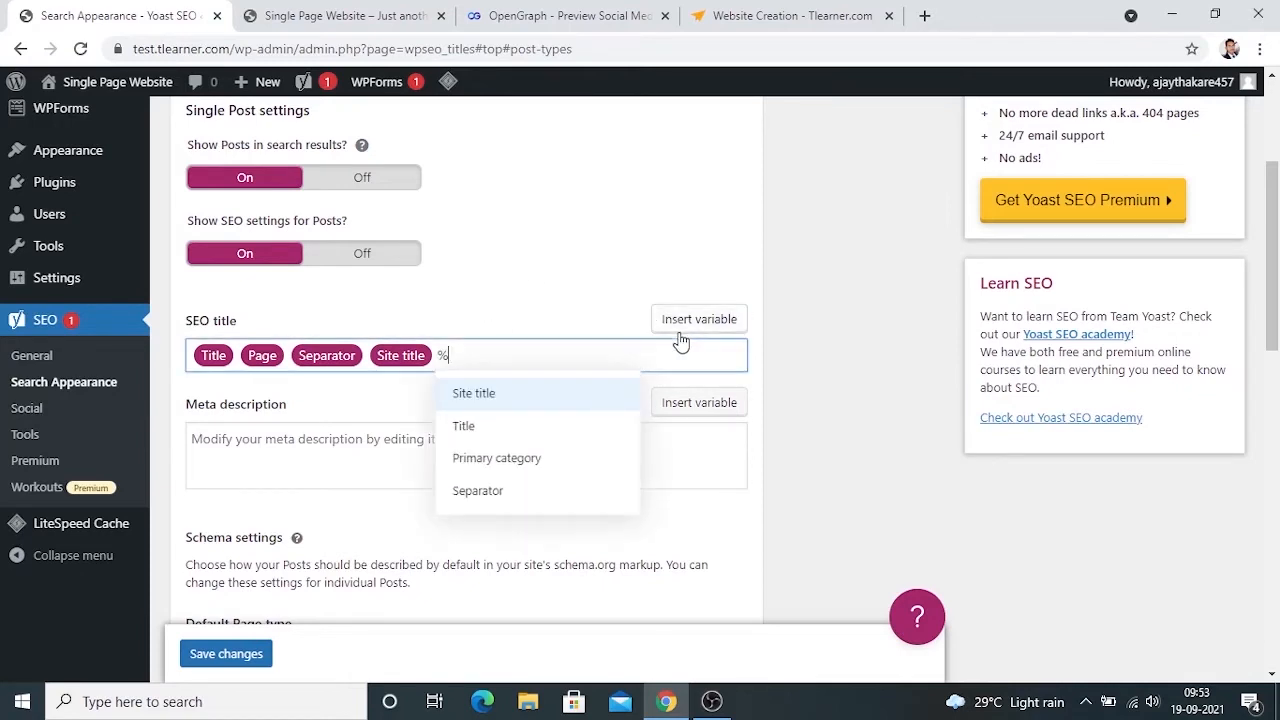
scroll(525, 480, "down", 1)
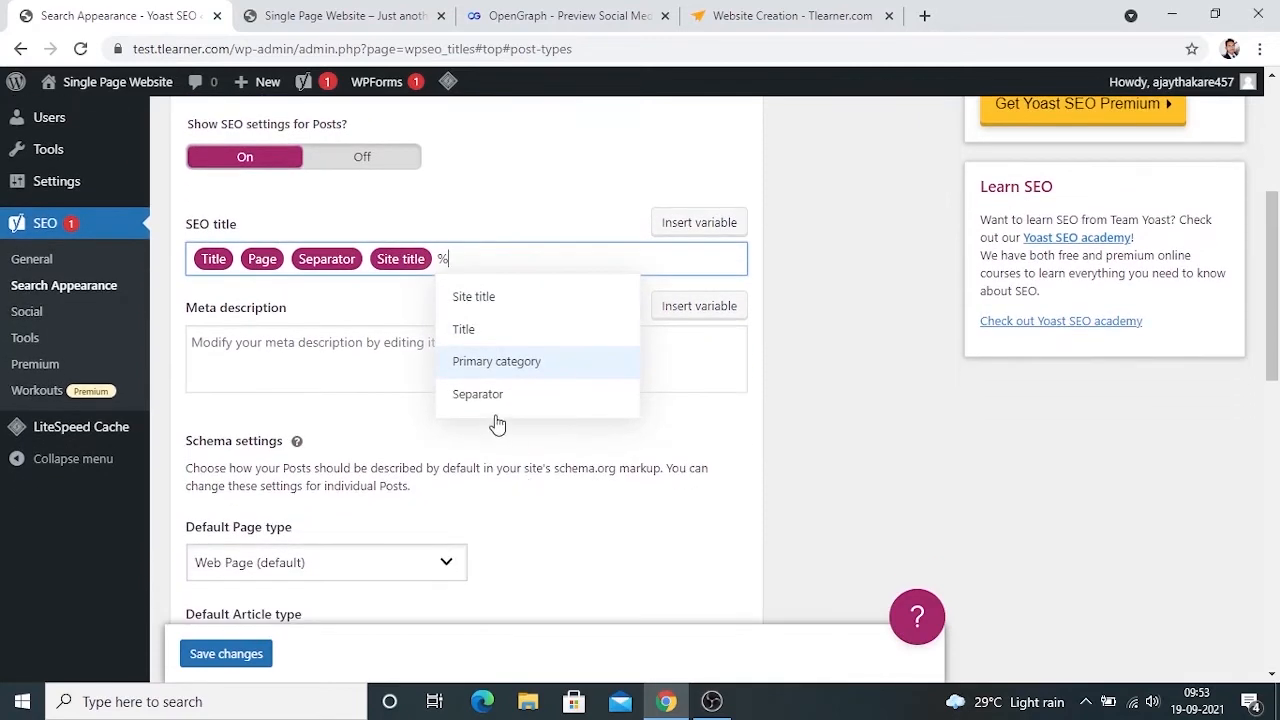
left_click(497, 306)
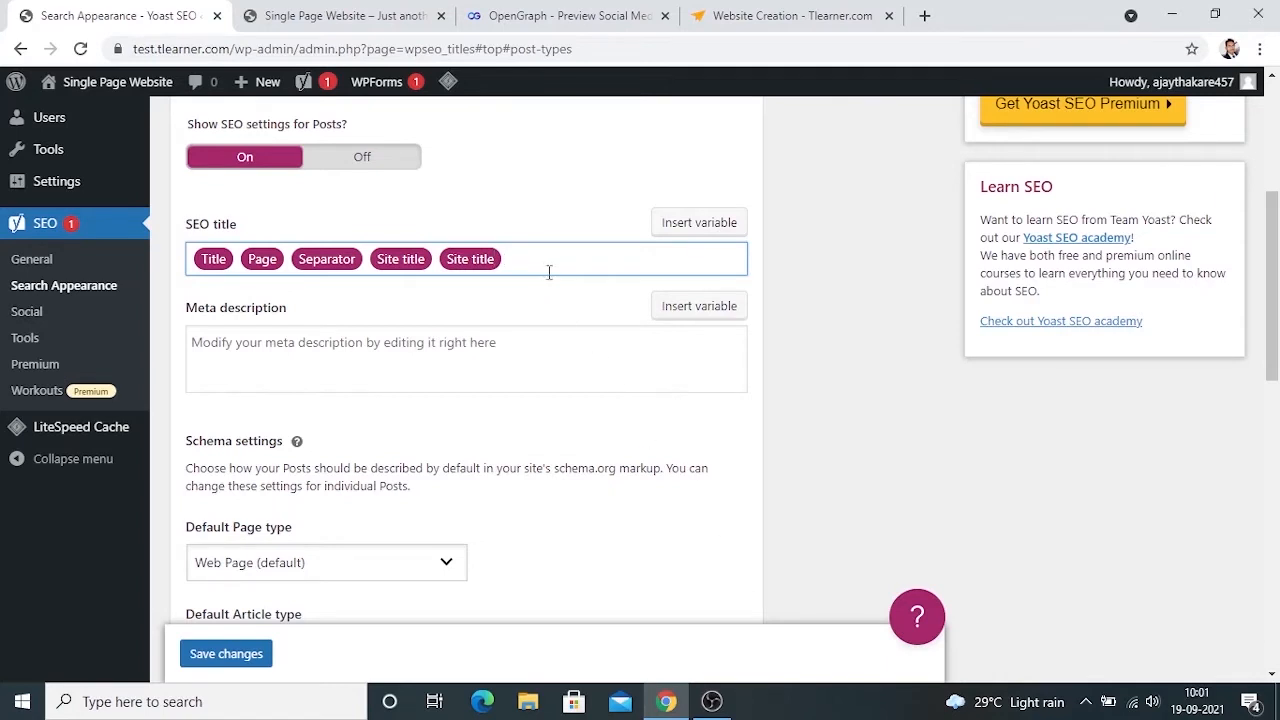
key("BackSpace")
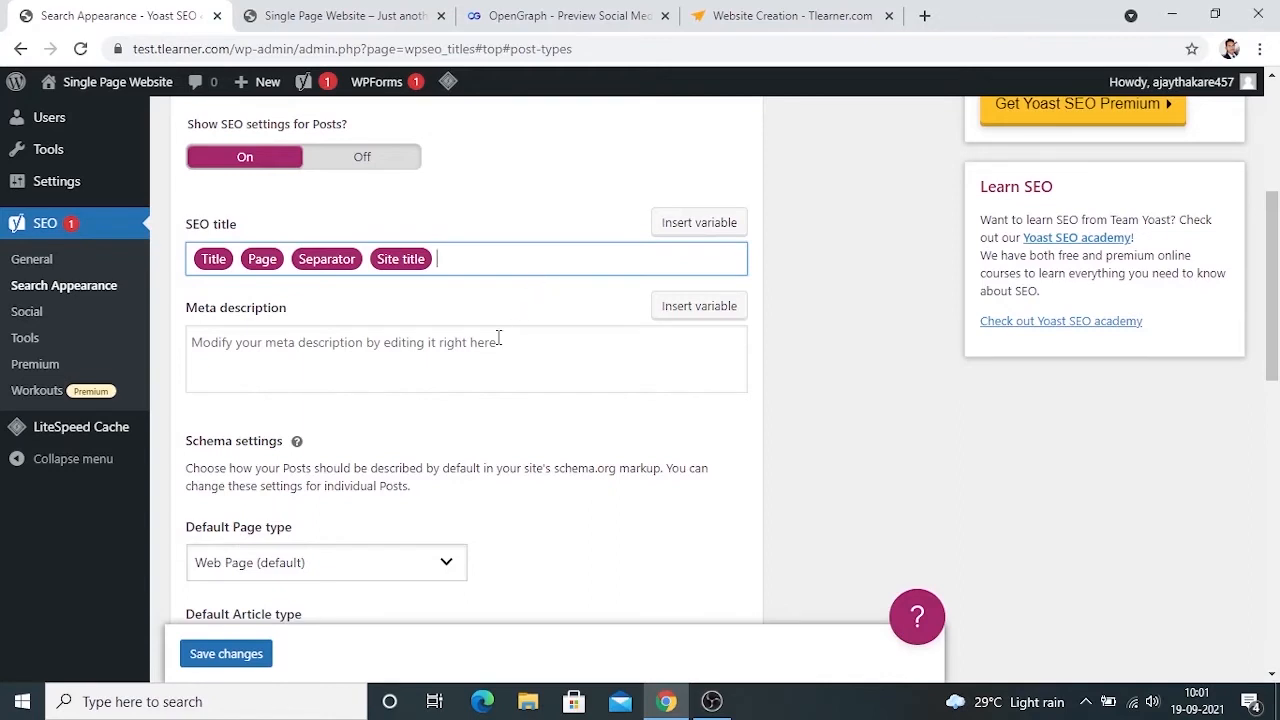
Step: Bring up the variable choices for the Posts meta description, and clear the field again without inserting one
left_click(432, 350)
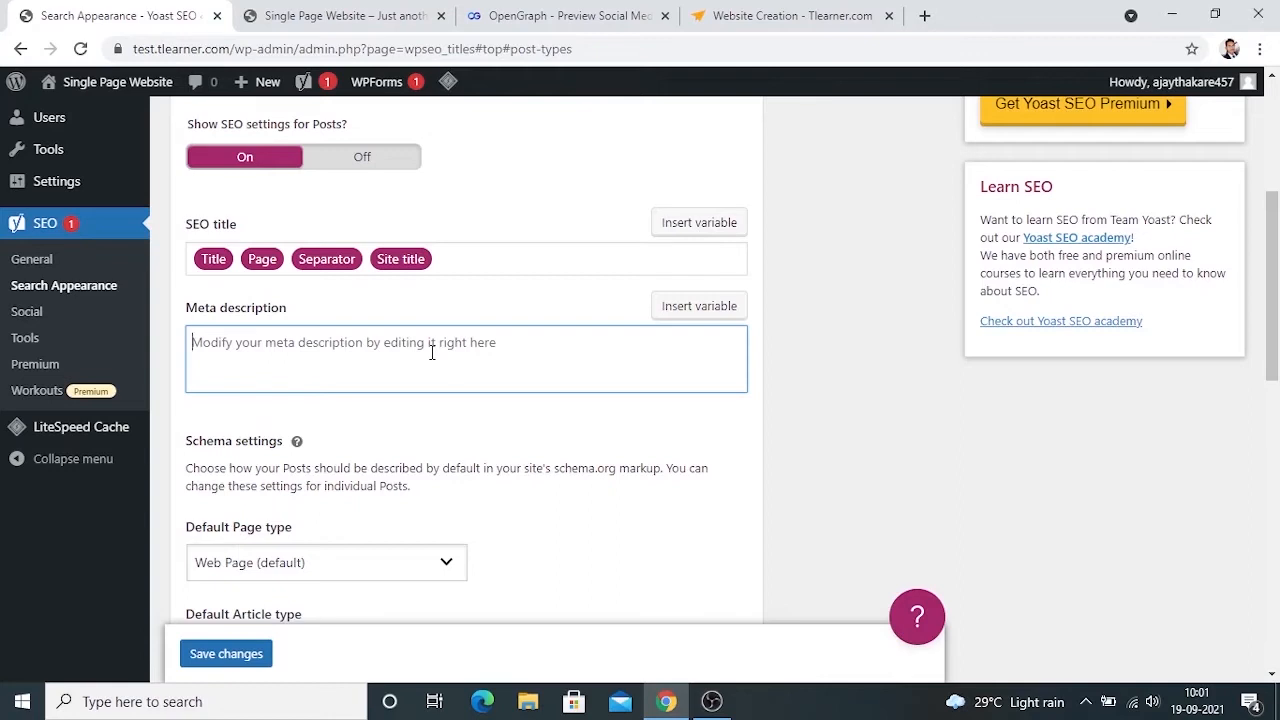
left_click(676, 315)
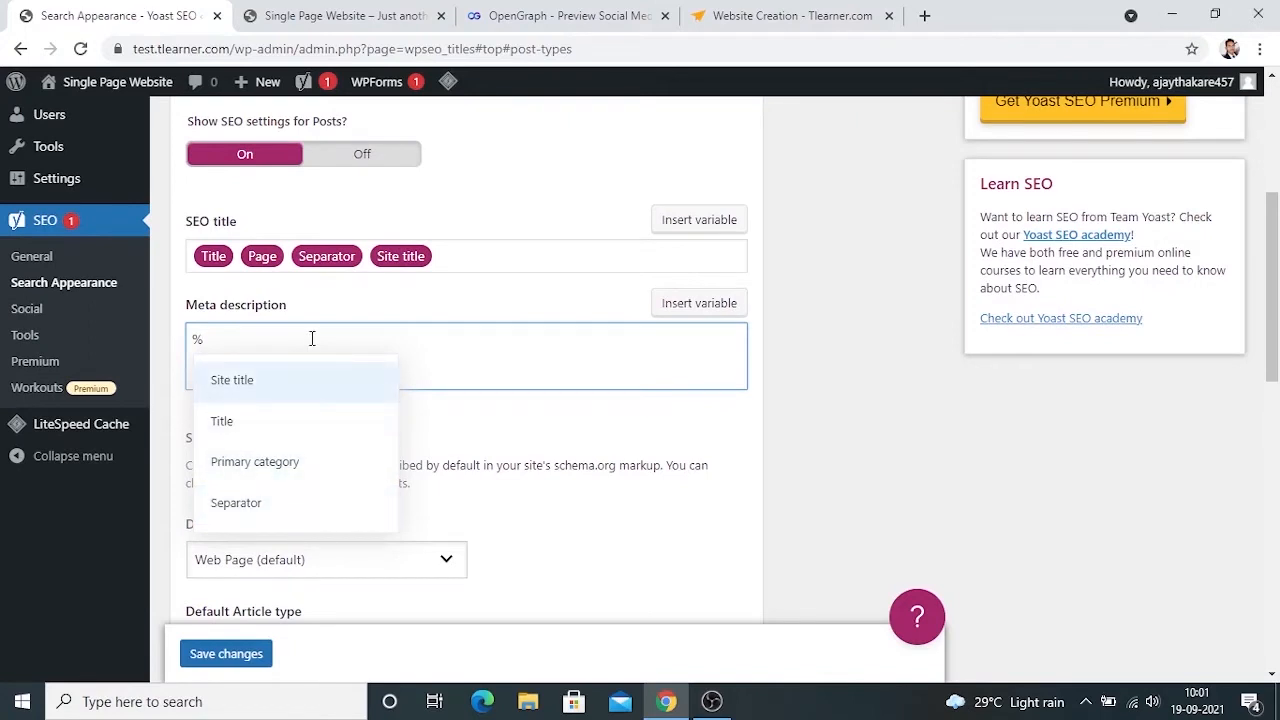
key("BackSpace")
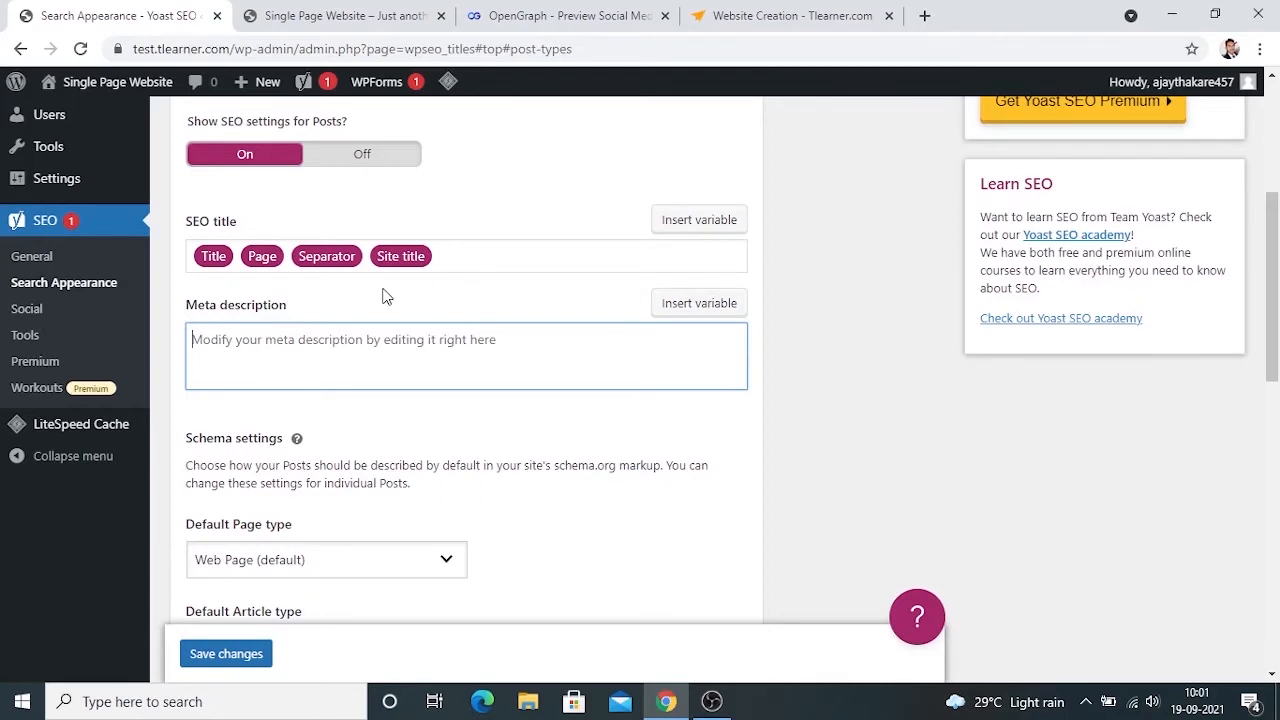
Step: Examine the SEO title and meta description template fields in the Posts settings
left_click(462, 241)
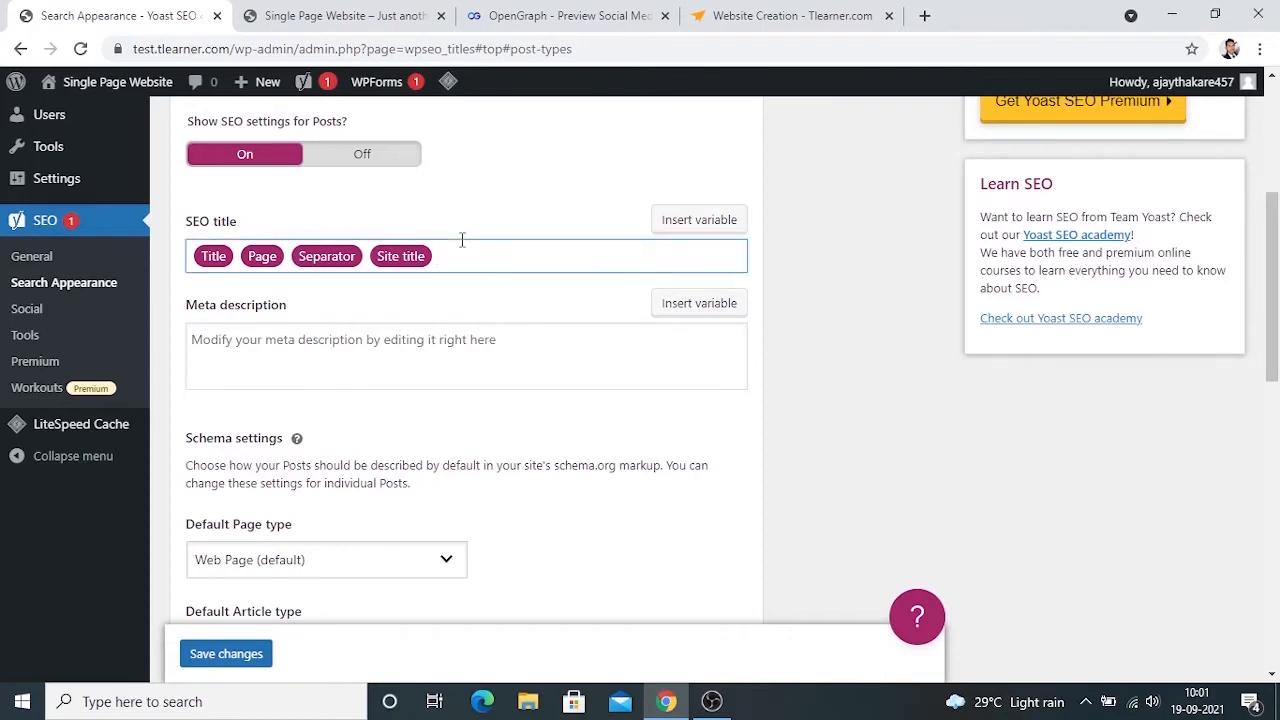
left_click(465, 300)
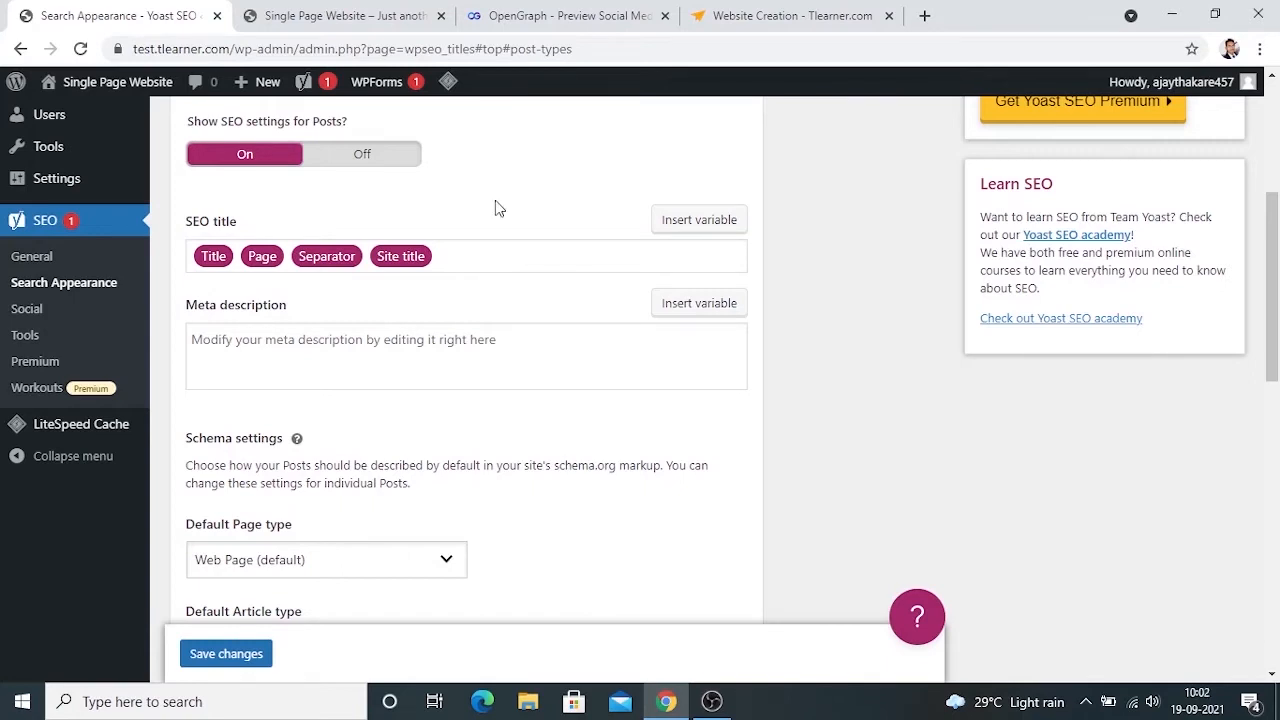
left_click(485, 259)
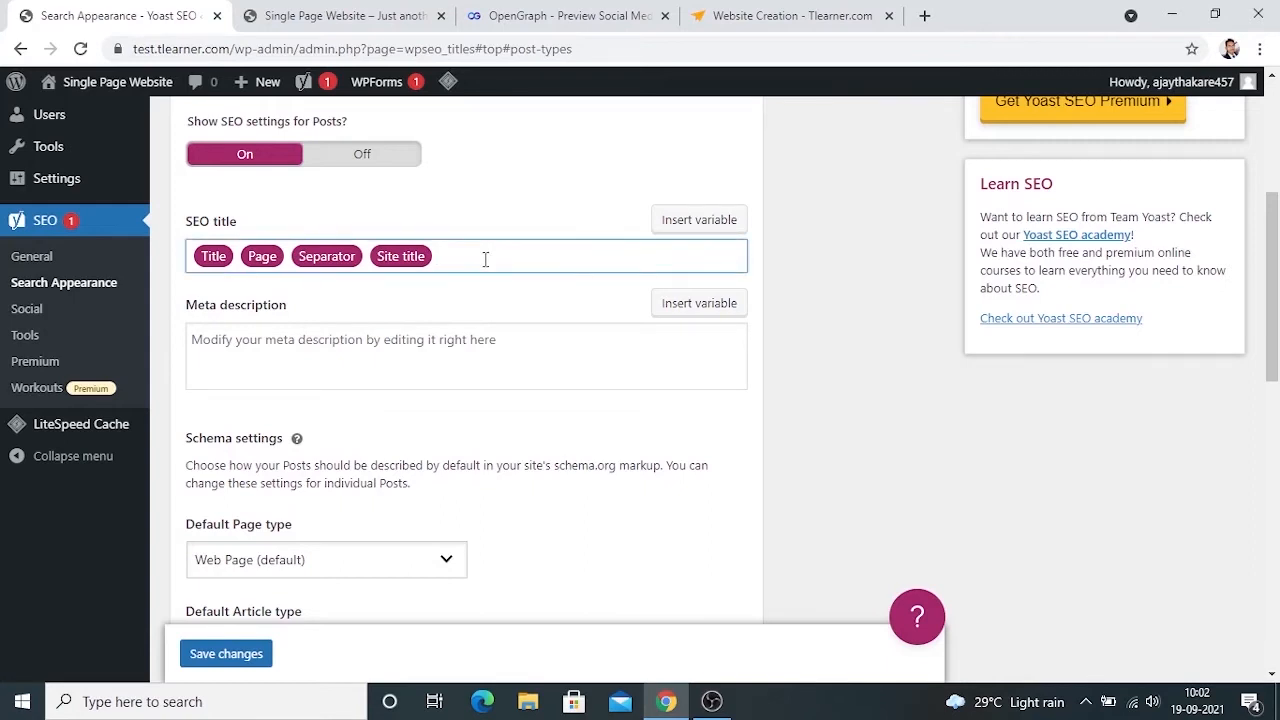
left_click(486, 294)
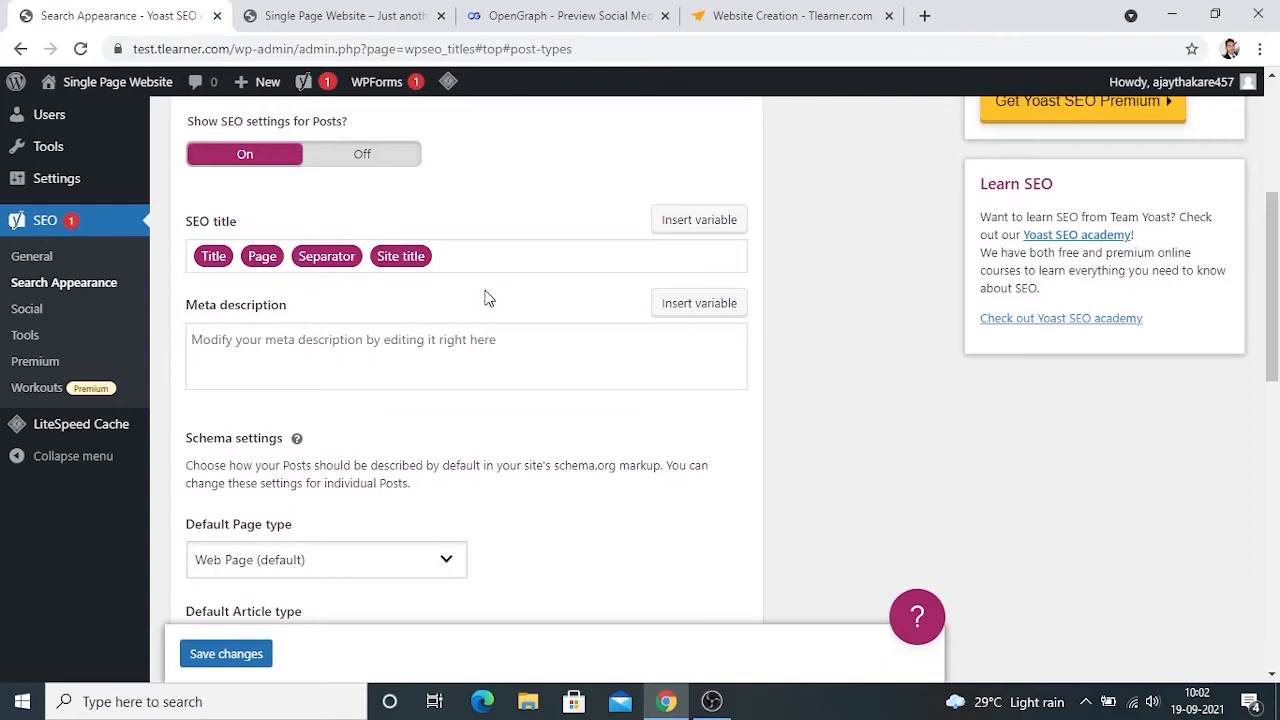
left_click(461, 334)
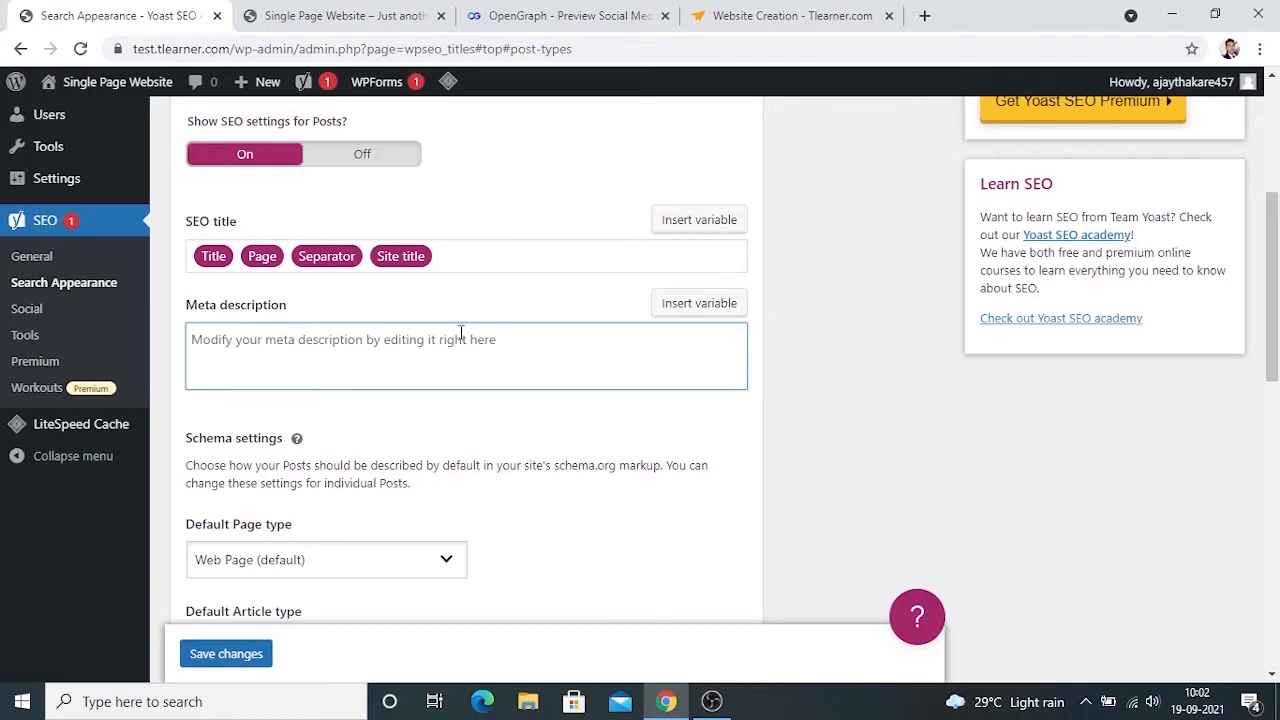
left_click(464, 318)
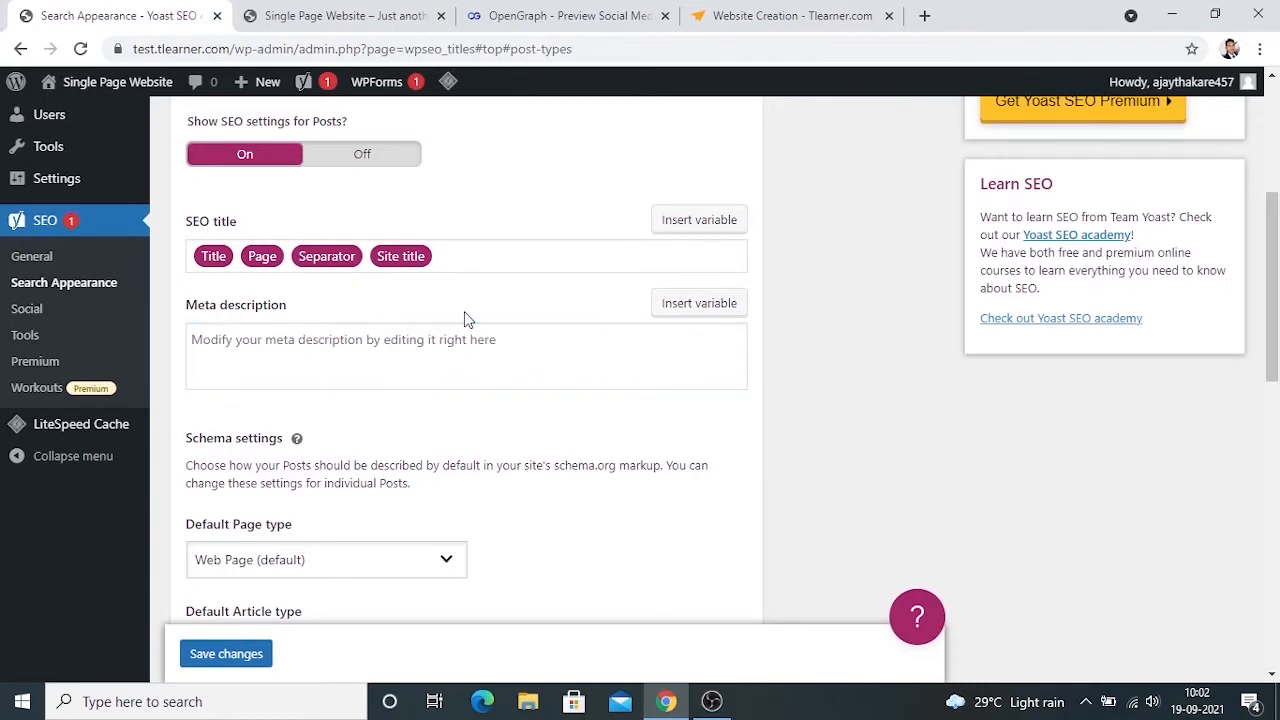
left_click(480, 260)
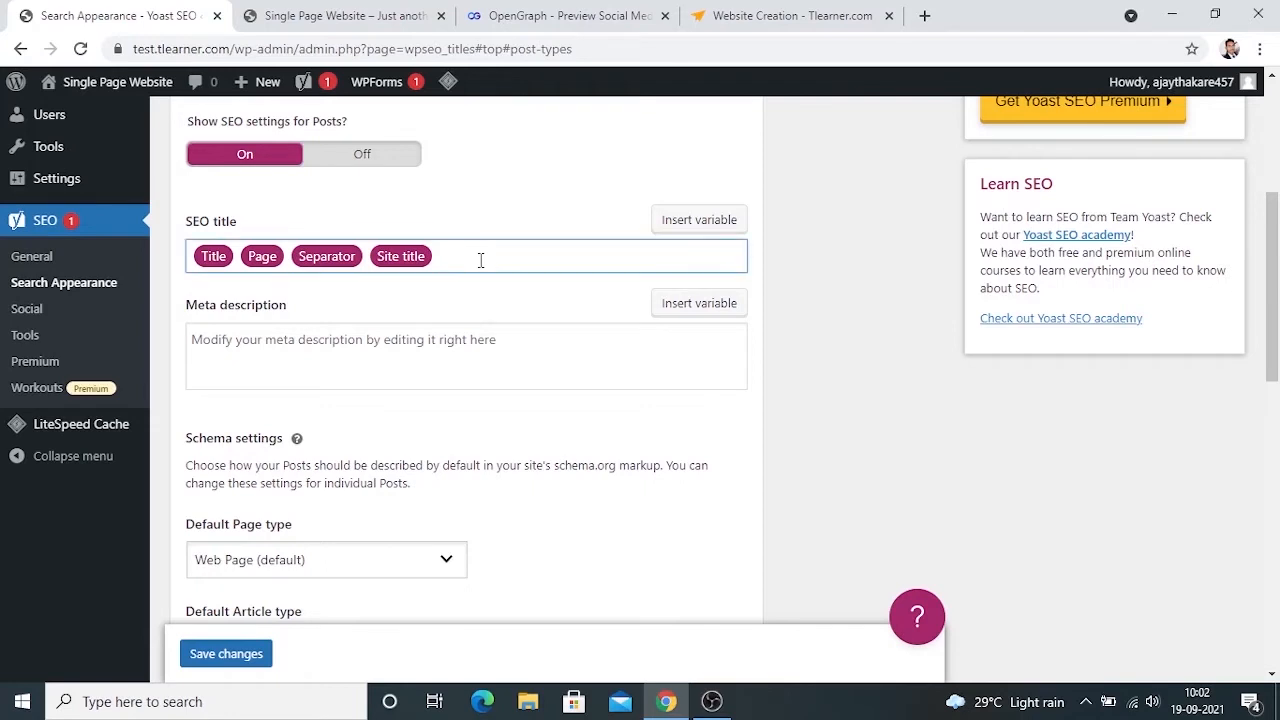
left_click(505, 220)
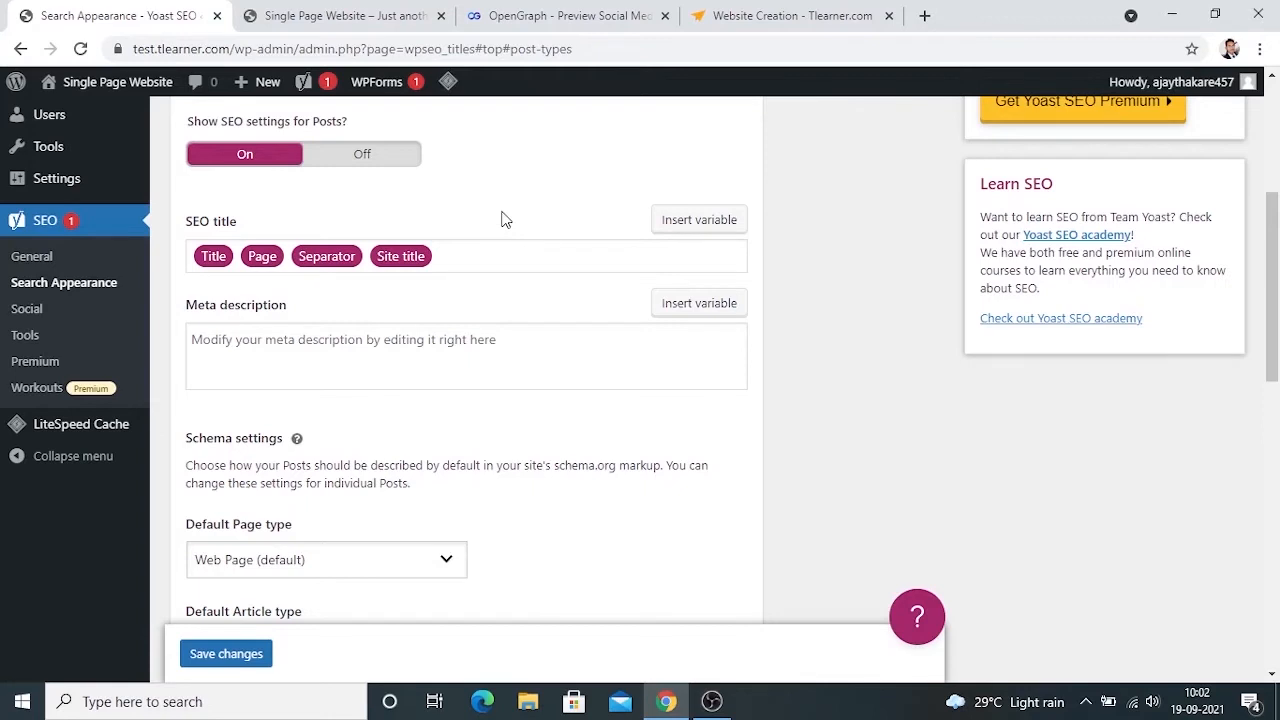
left_click(494, 254)
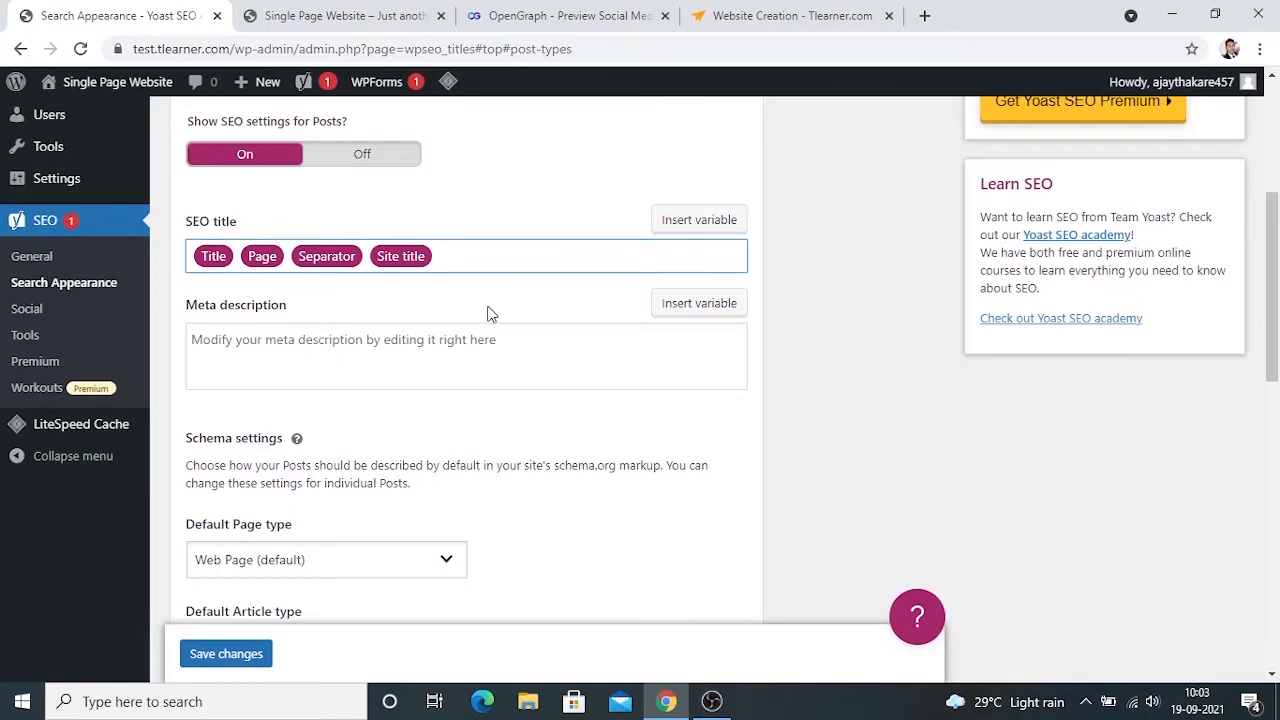
Step: Examine the schema options for Posts, keeping Web Page (default) as the page type and Article (default) as the article type
left_click(520, 450)
scroll(540, 440, "down", 1)
scroll(563, 424, "down", 1)
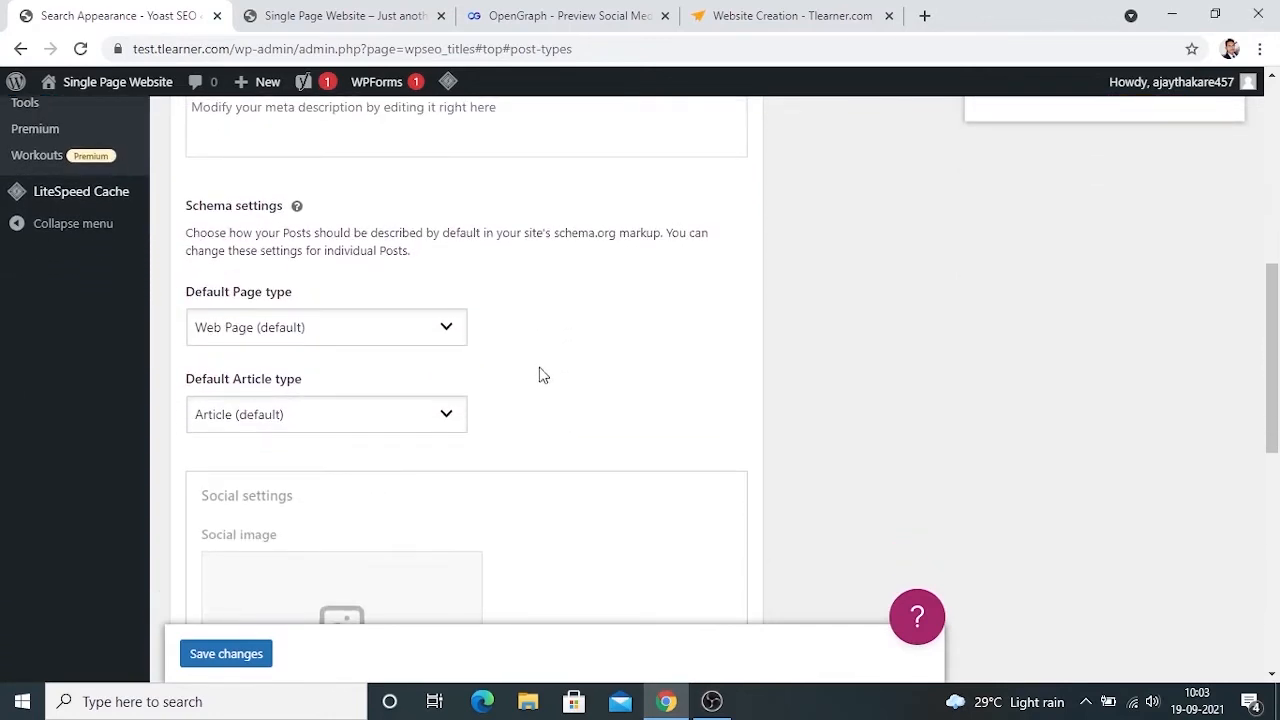
left_click(458, 334)
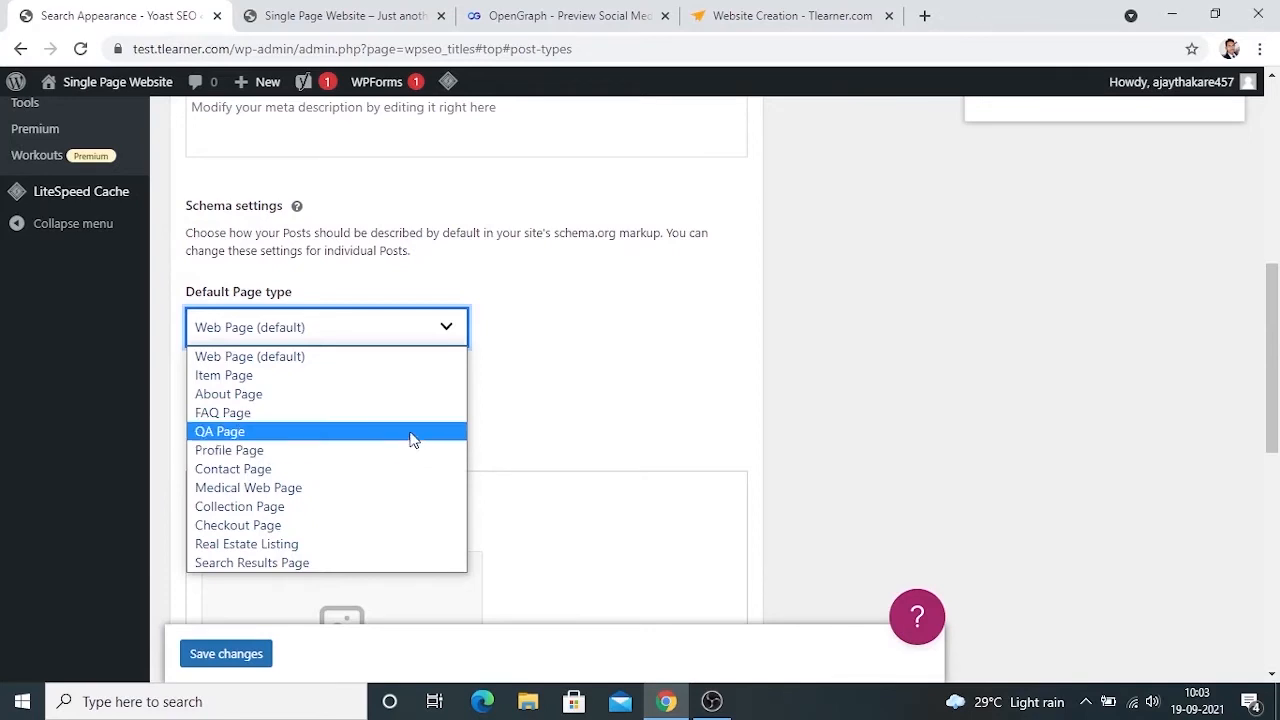
left_click(408, 357)
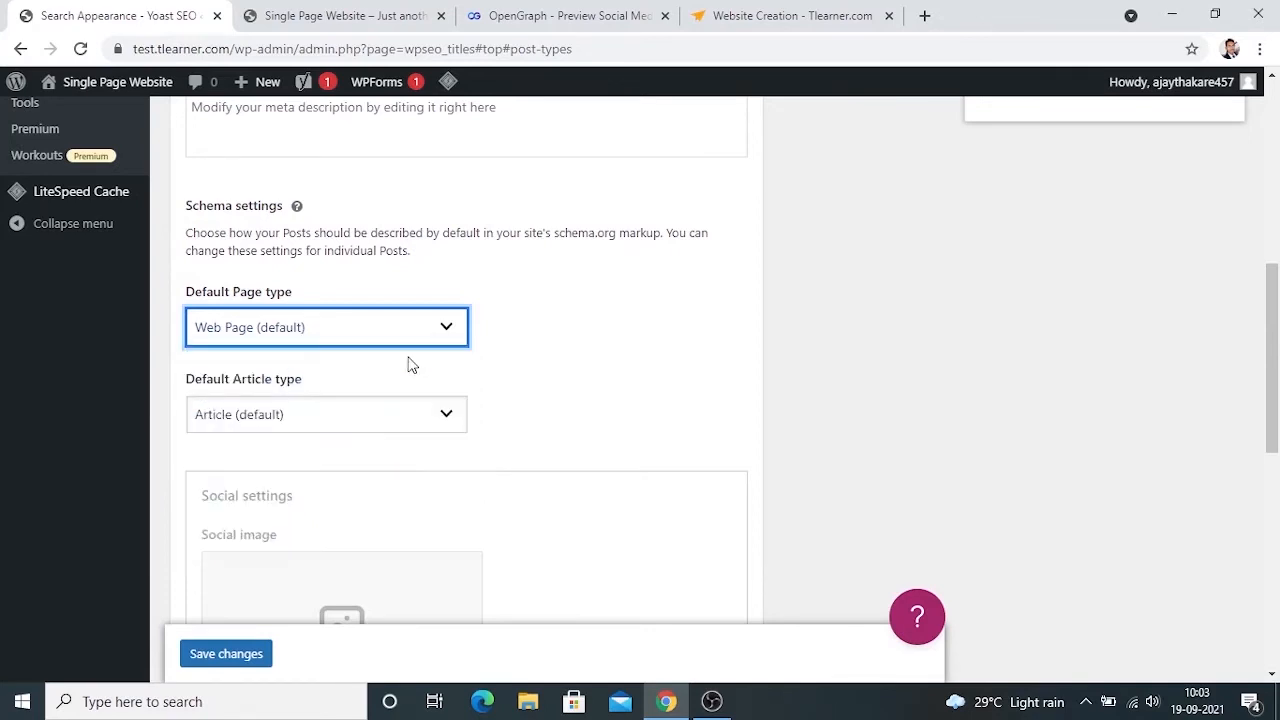
left_click(382, 429)
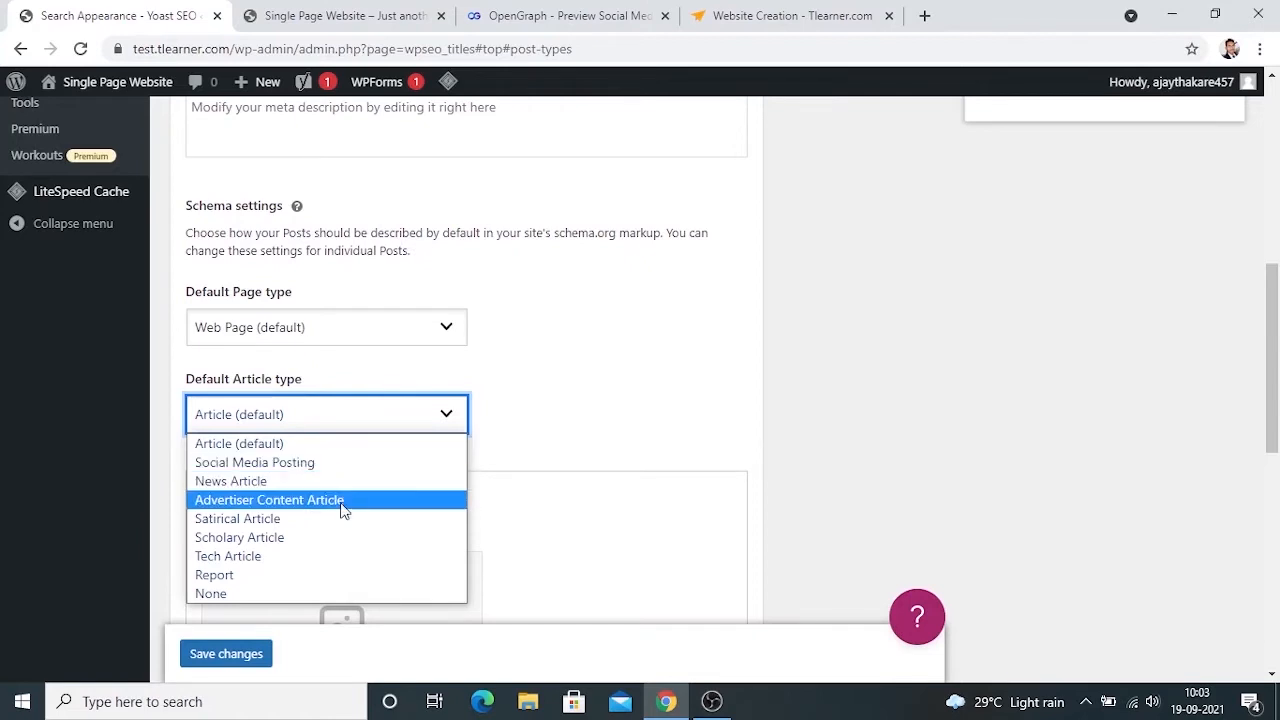
left_click(620, 391)
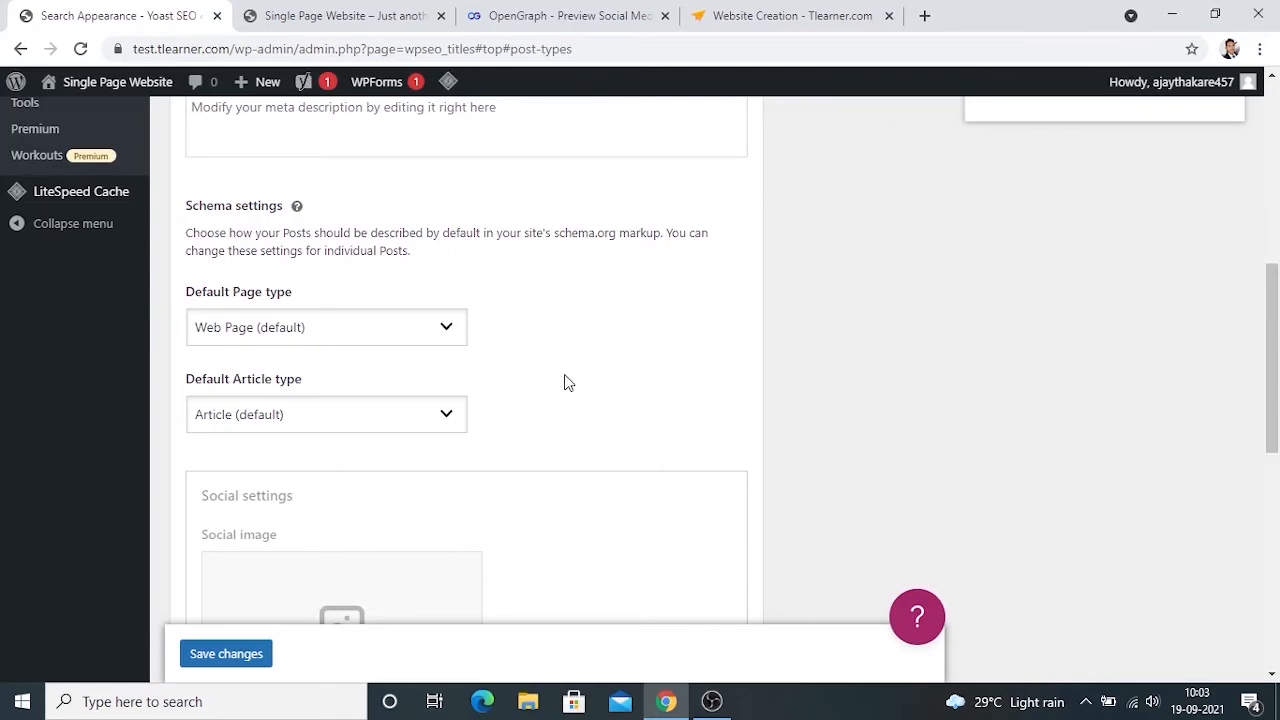
Step: Expand the Pages content type section to view its single page search appearance settings
scroll(565, 370, "down", 5)
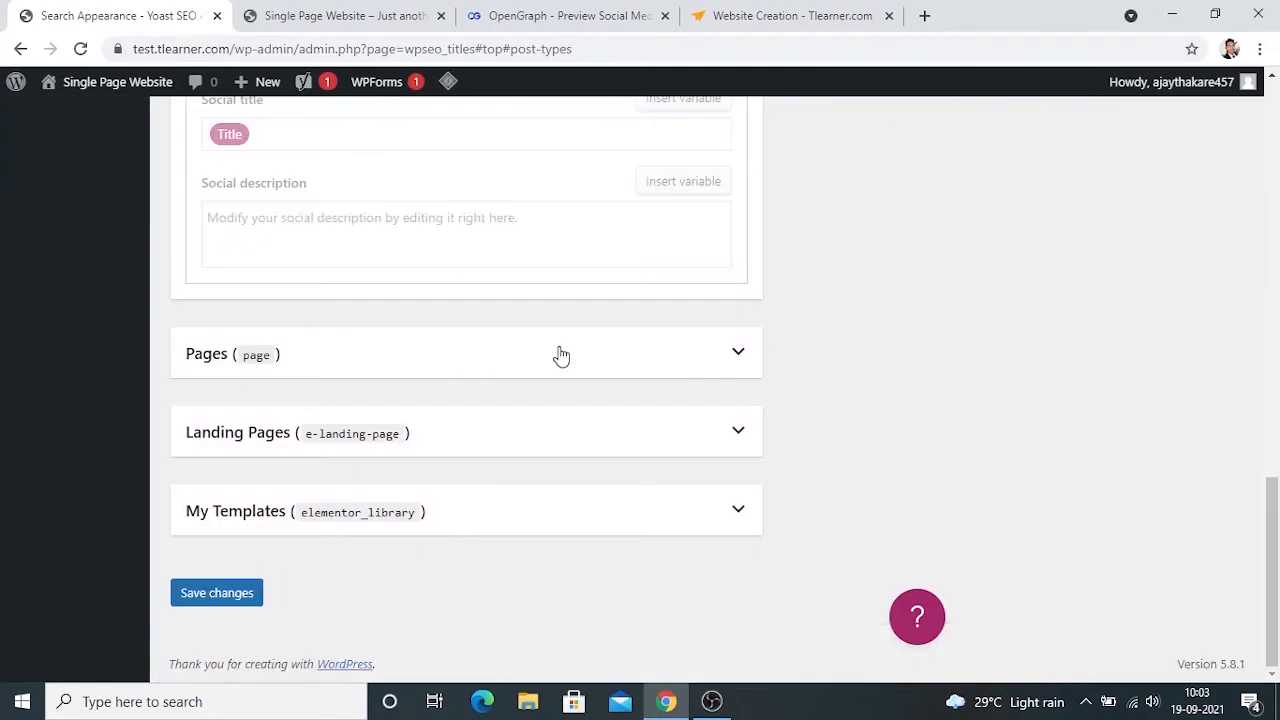
left_click(560, 354)
scroll(560, 354, "down", 1)
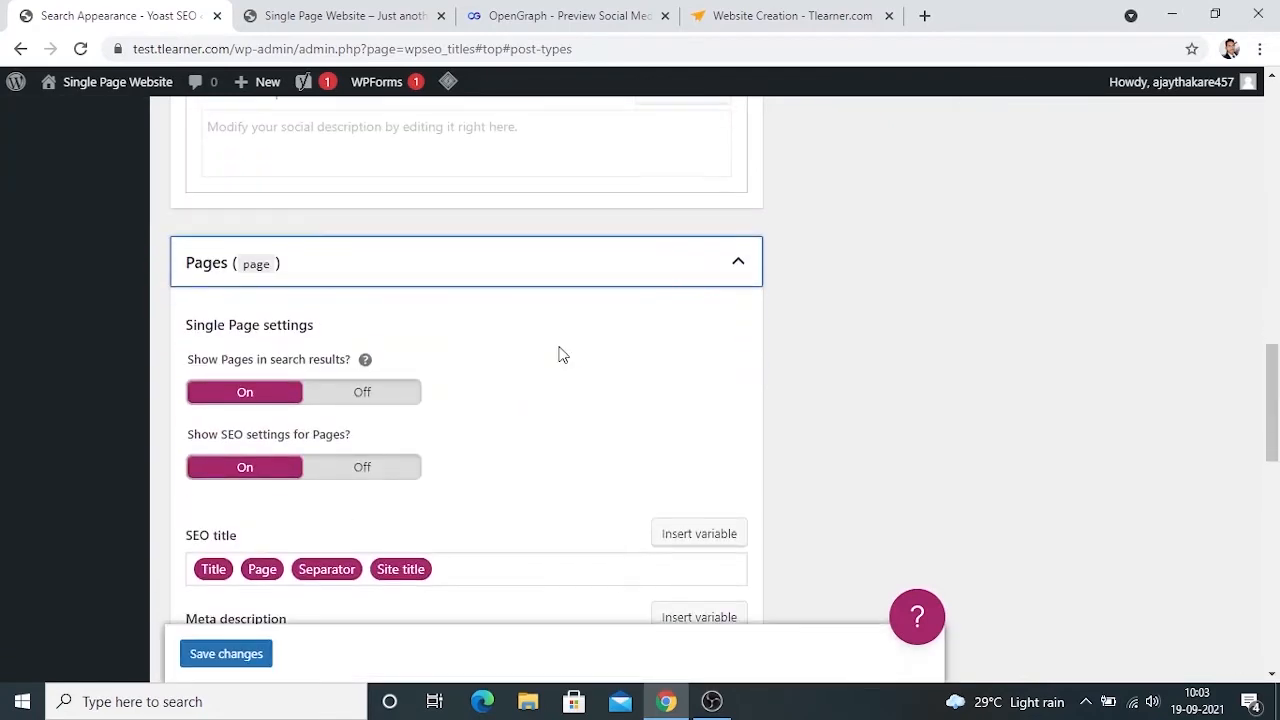
Step: Review the Pages title, meta description and schema settings, and save the content type settings
scroll(537, 357, "down", 1)
scroll(534, 357, "down", 3)
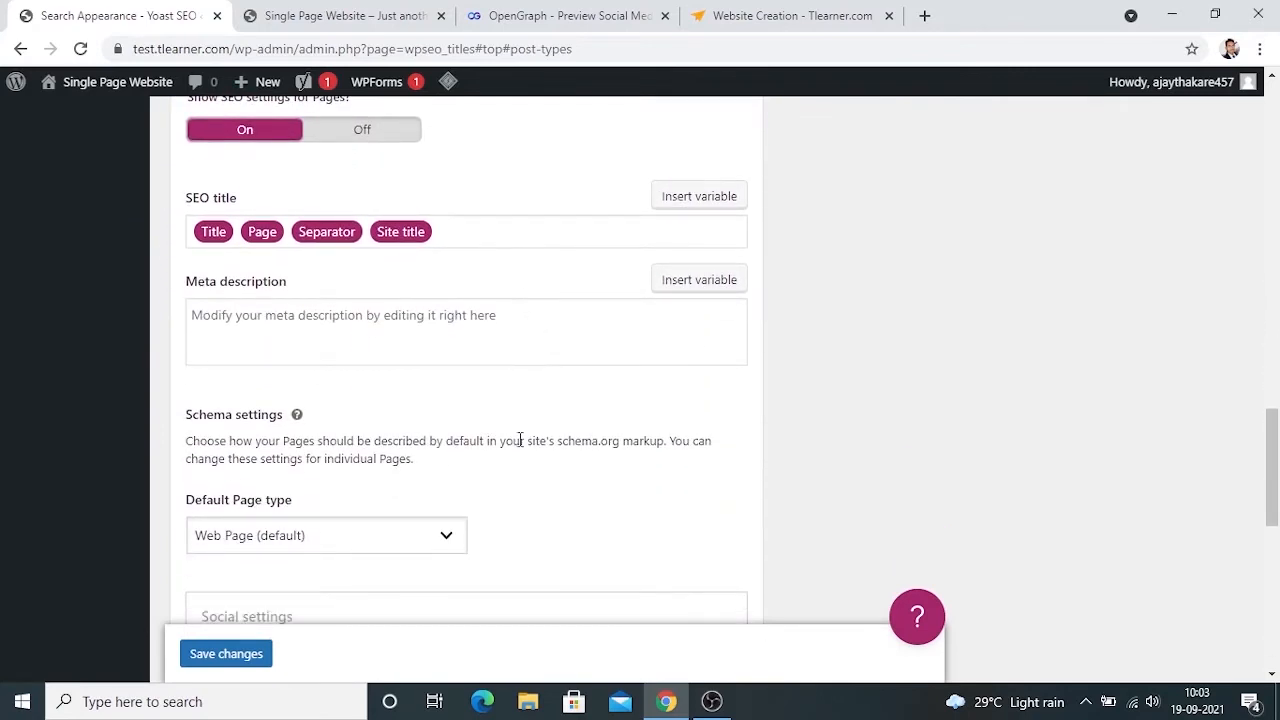
scroll(520, 440, "down", 1)
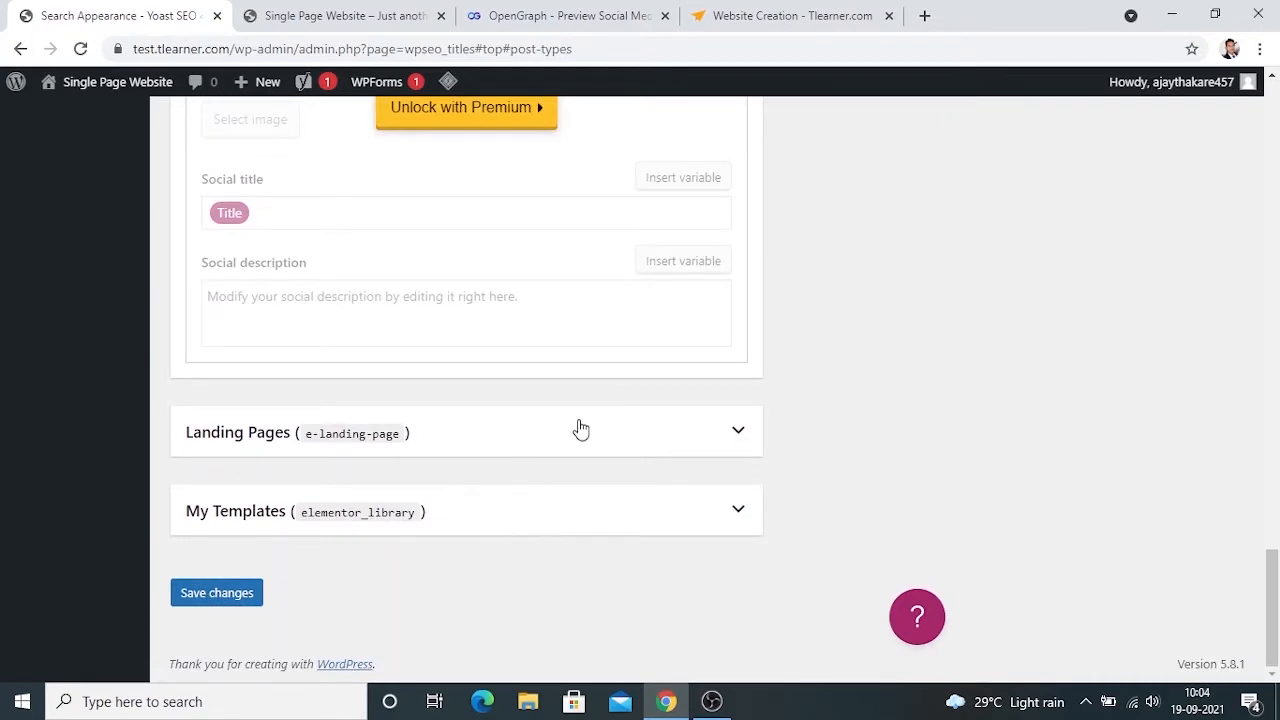
left_click(211, 601)
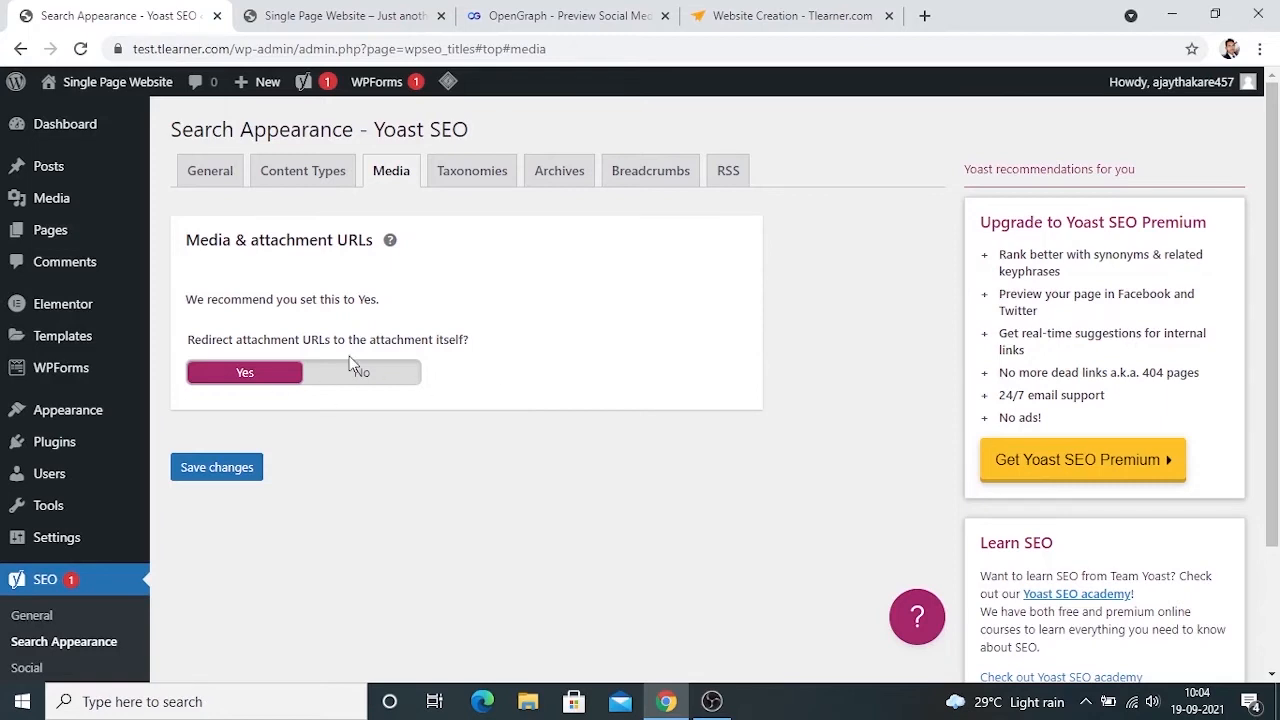
Step: Examine the Media setting that redirects attachment URLs to the attachment itself
double_click(400, 340)
left_click(529, 377)
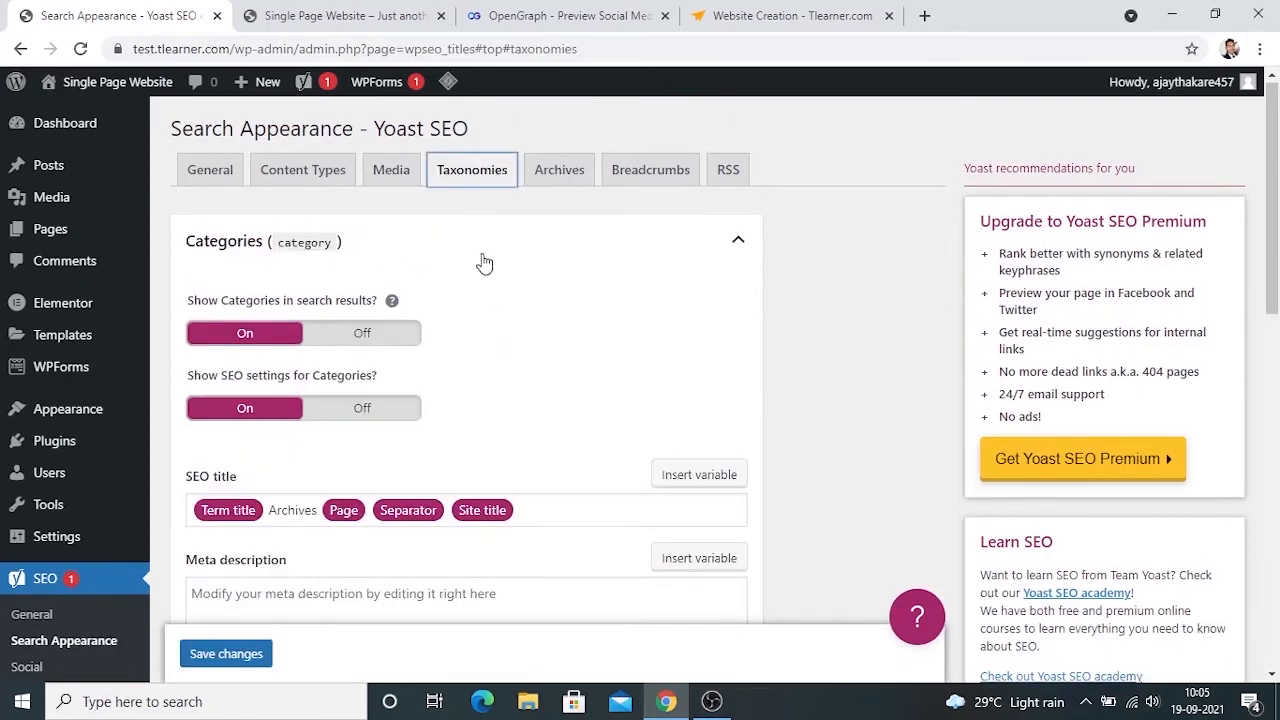
Step: Review the Categories search appearance settings in Taxonomies, and save them with the category URL prefix set to Keep
left_click(298, 178)
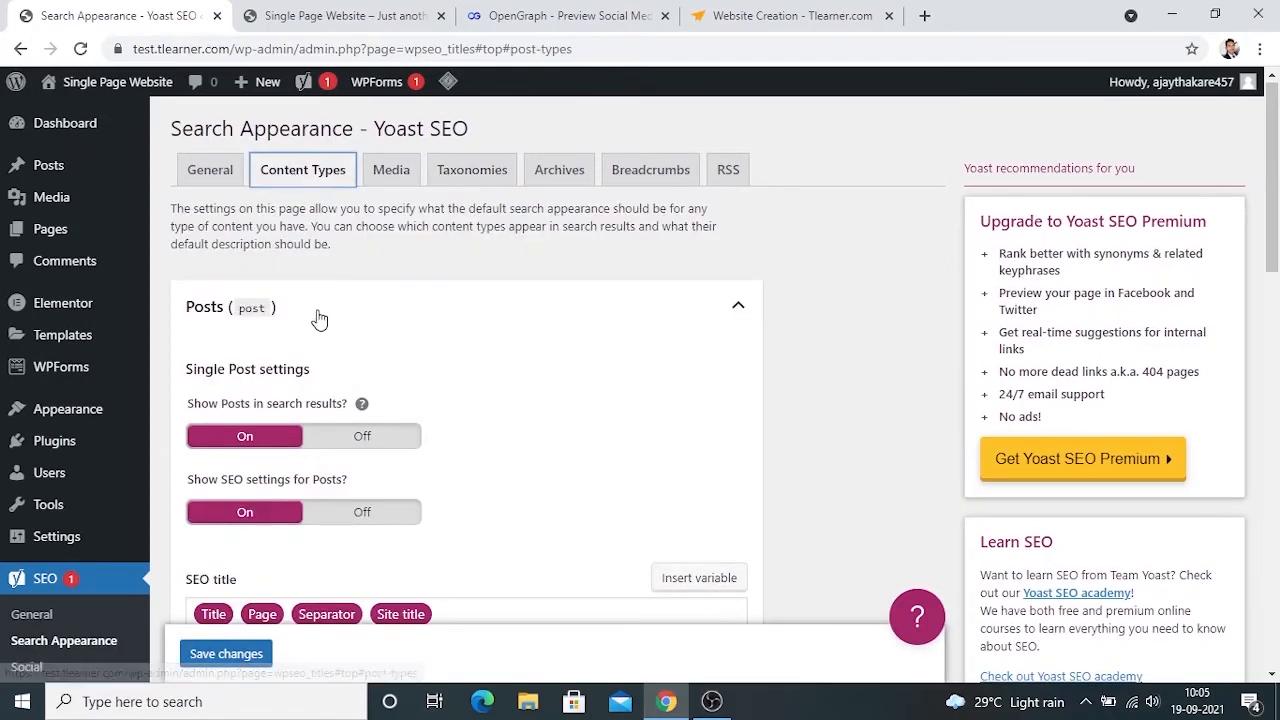
left_click(466, 176)
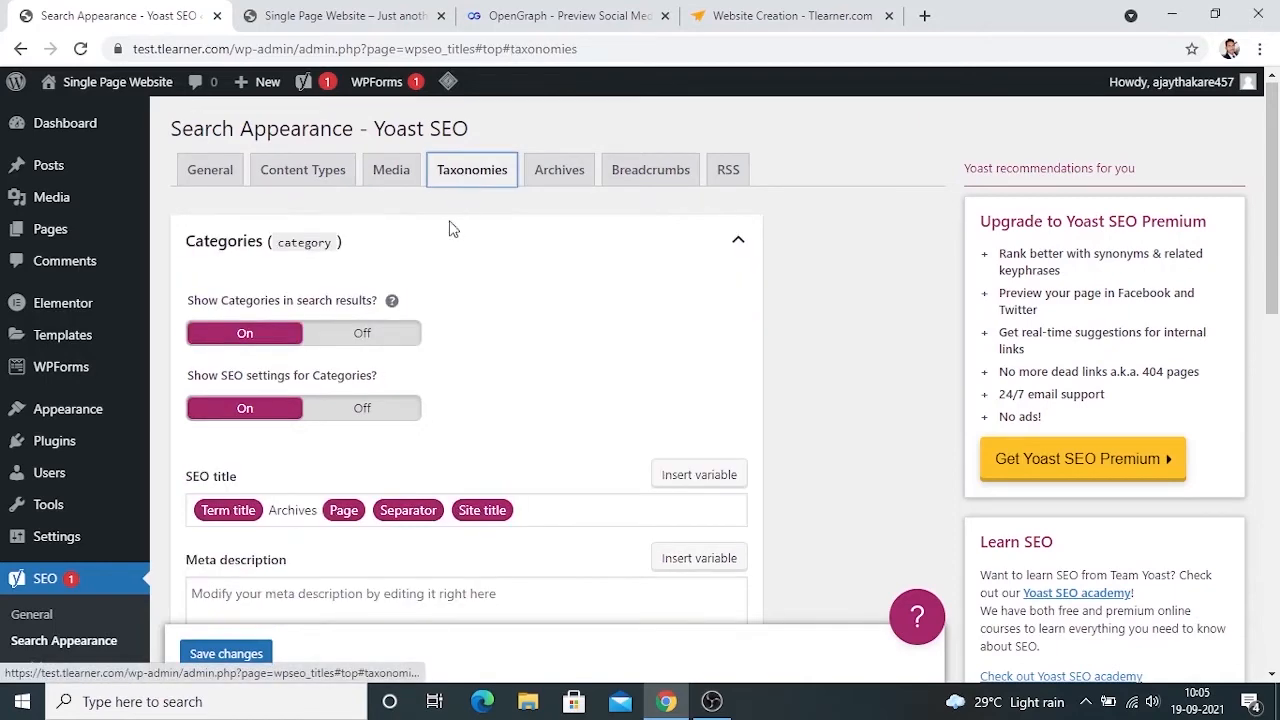
scroll(440, 263, "down", 6)
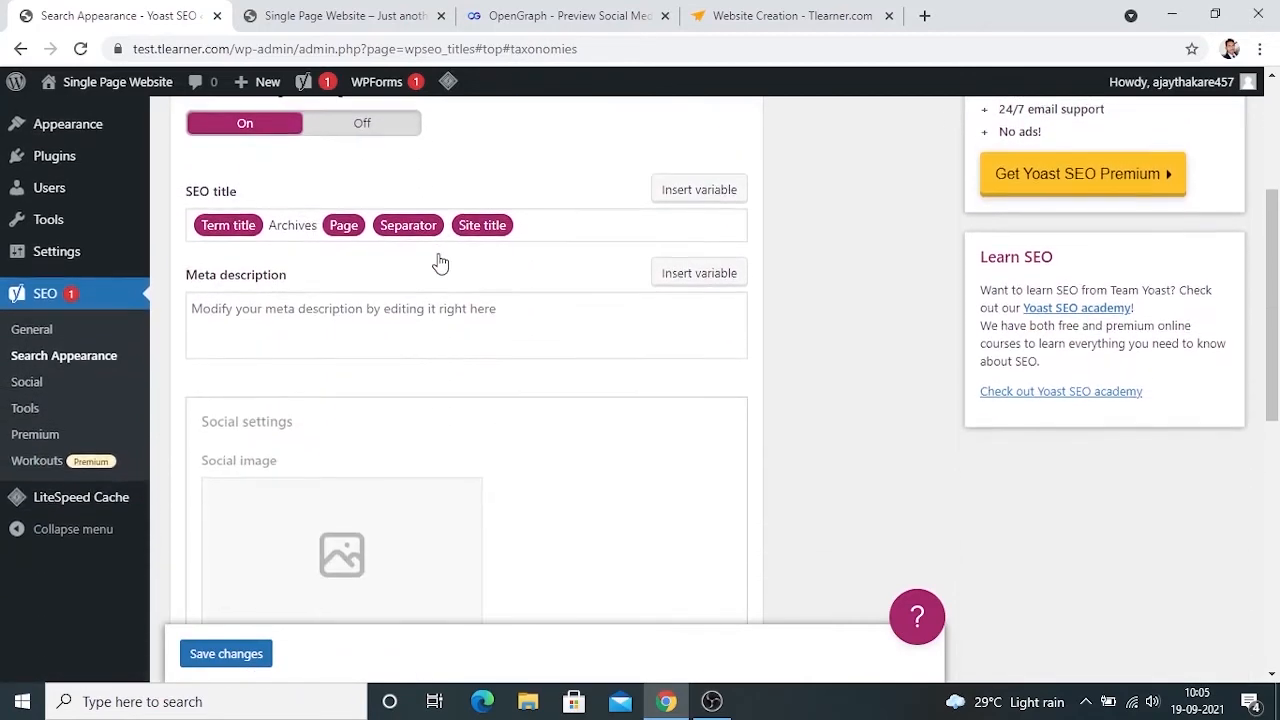
scroll(350, 502, "down", 4)
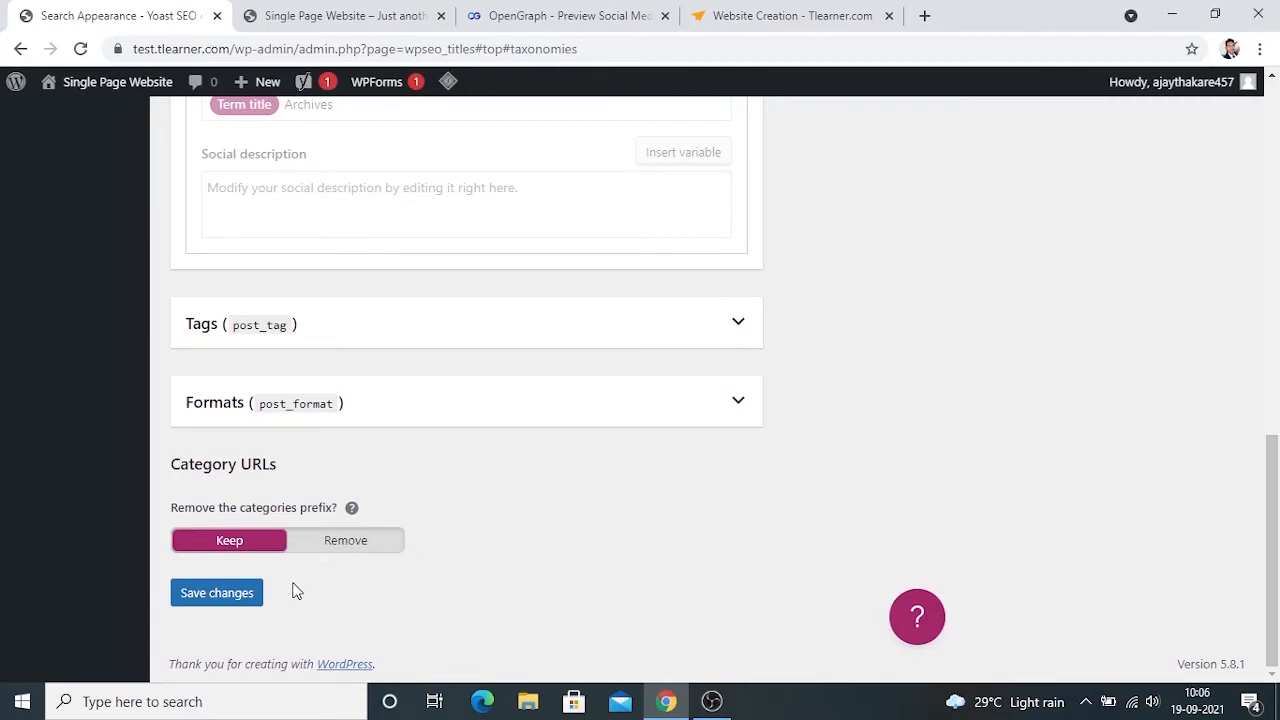
left_click(234, 594)
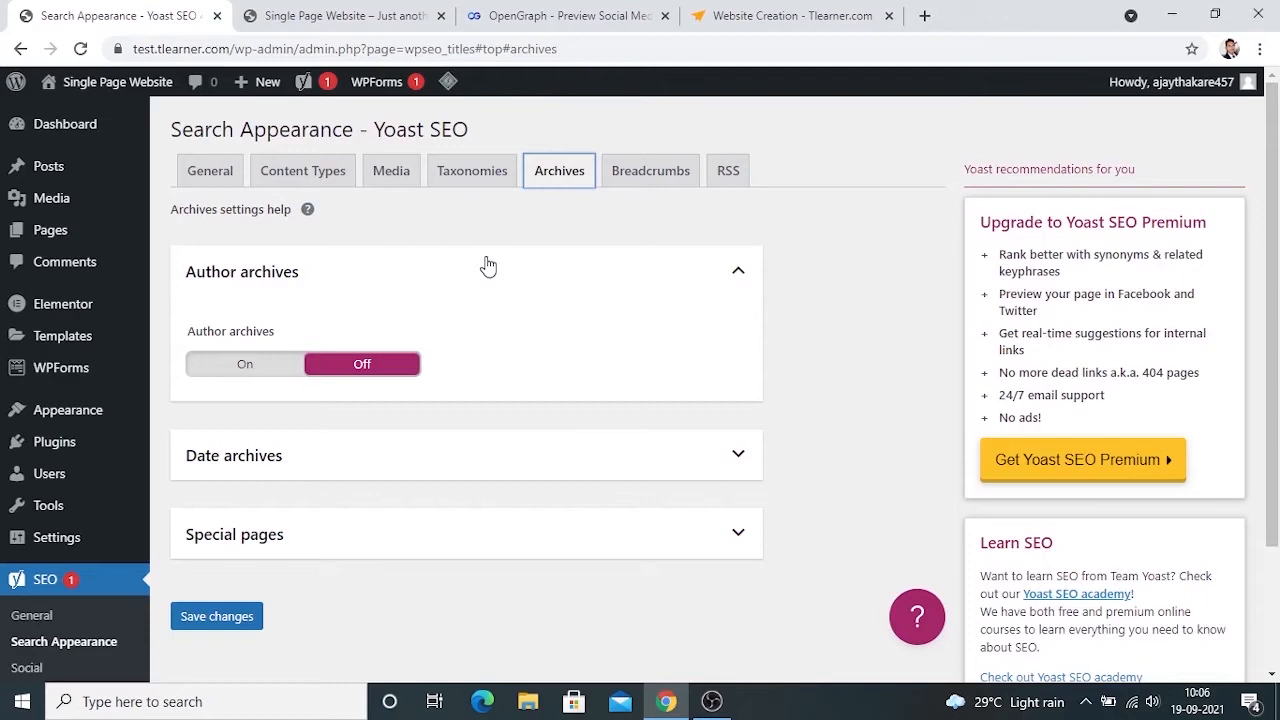
Step: Switch author archives on and back off, and briefly expand the Date archives section to view its options
left_click(271, 377)
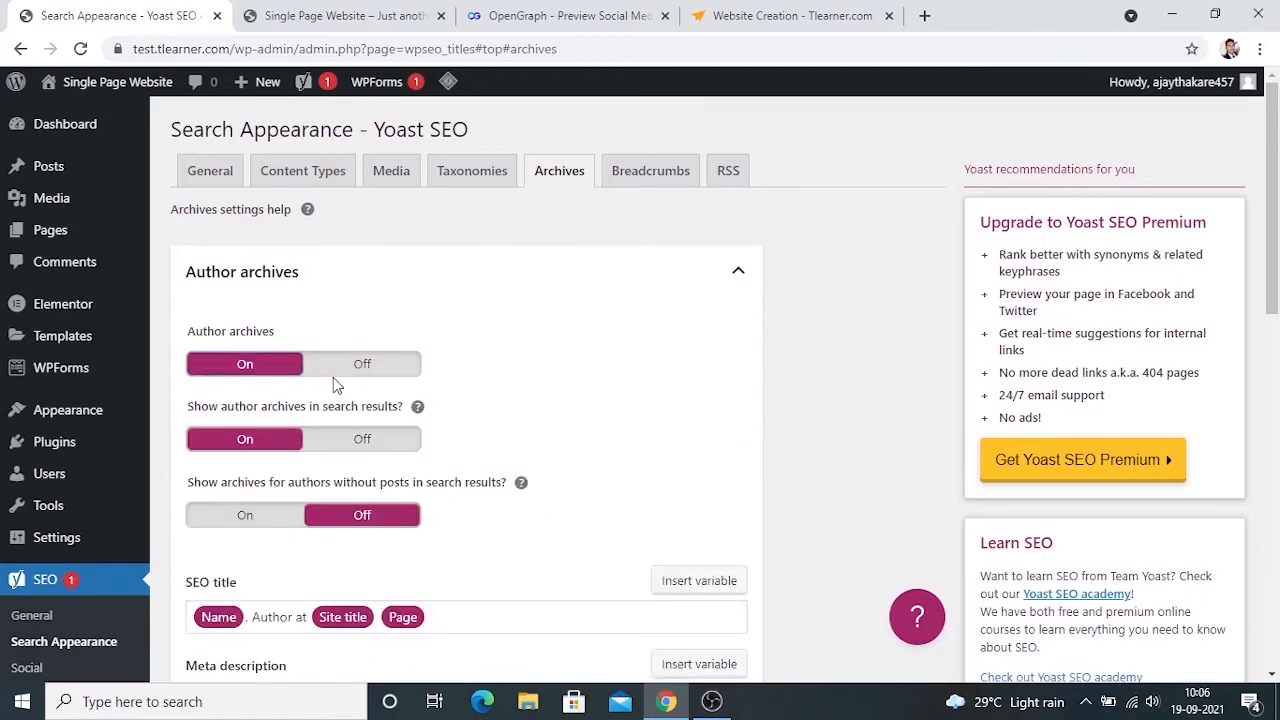
left_click(362, 366)
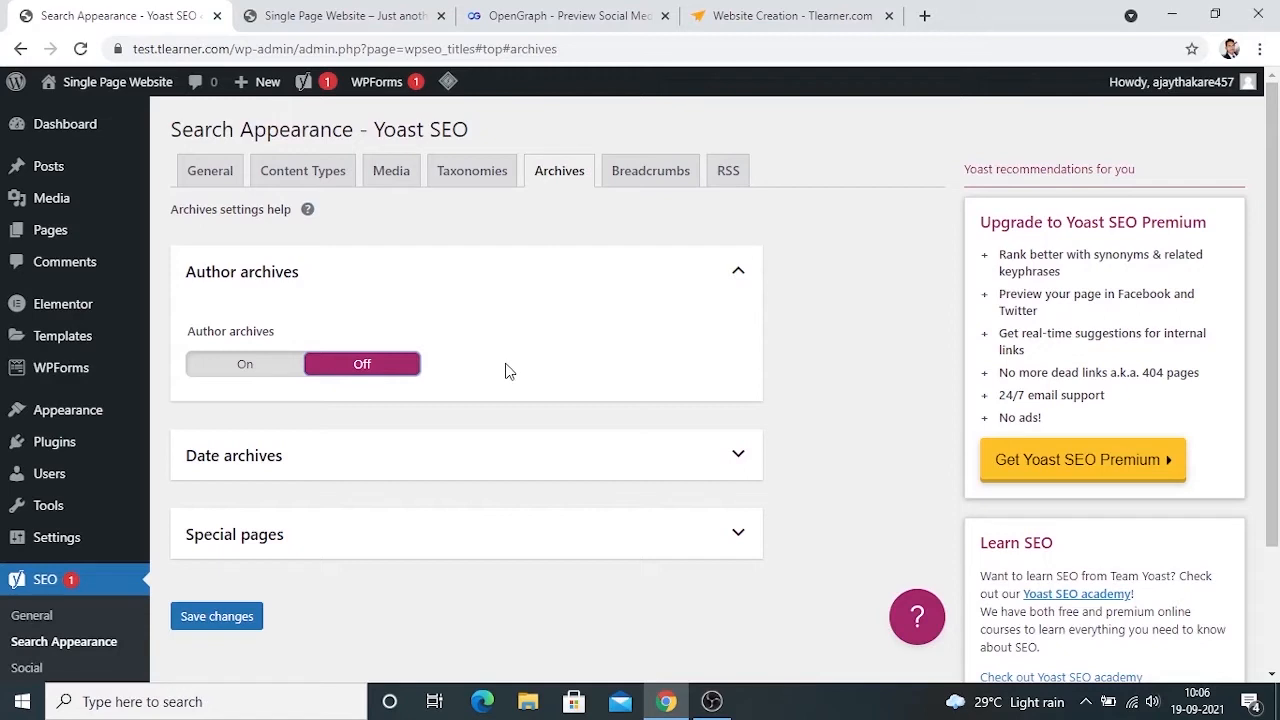
left_click(432, 467)
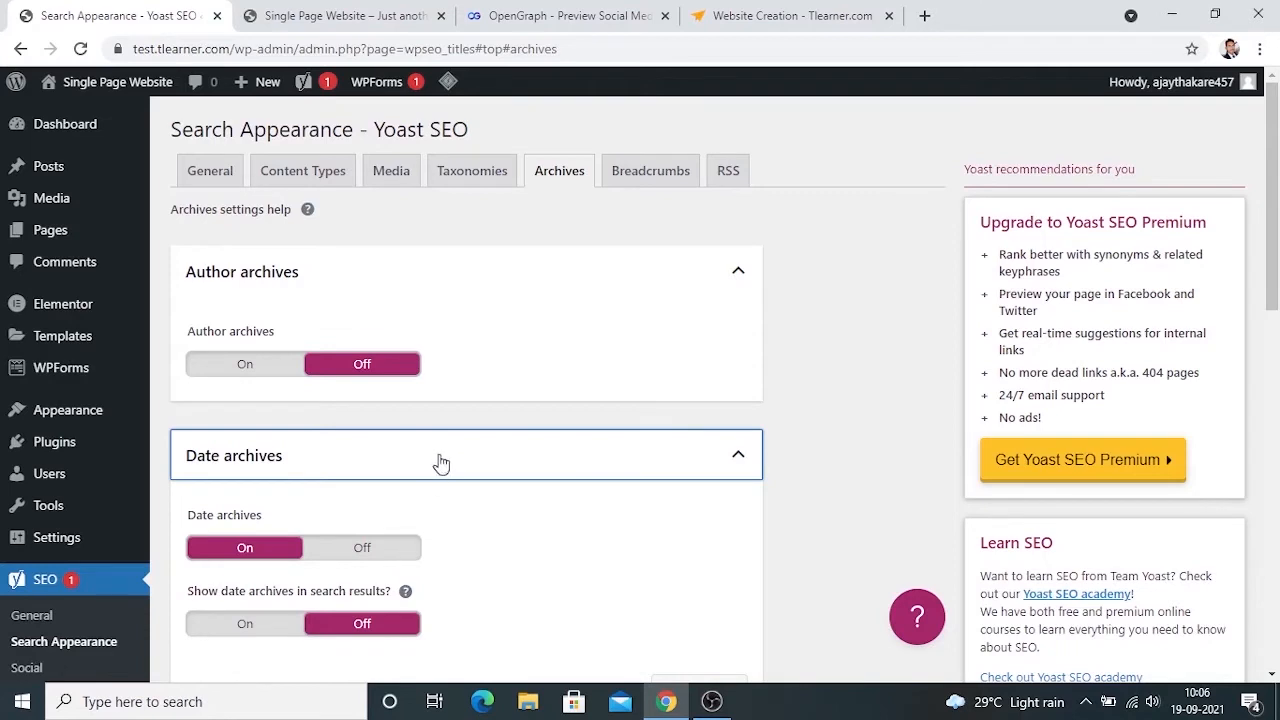
left_click(448, 452)
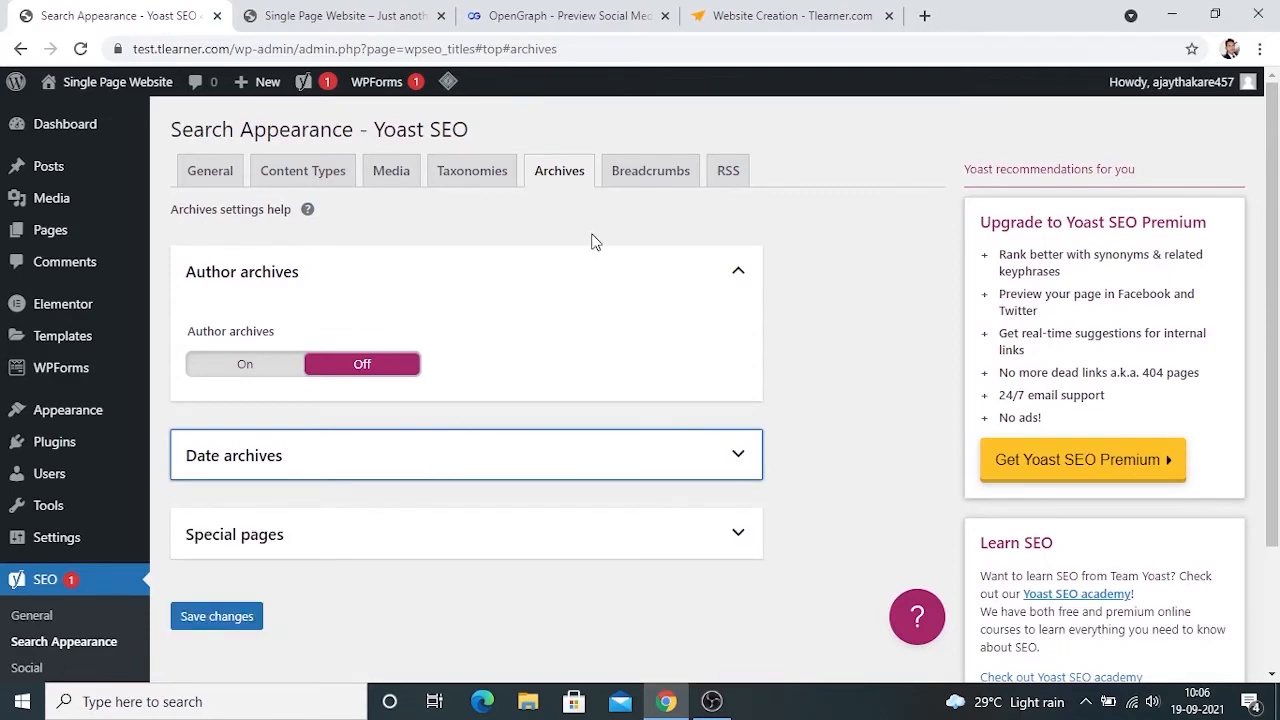
Step: Examine the breadcrumbs settings, including the separator, the homepage anchor text, the prefixes and the taxonomy options
left_click(640, 178)
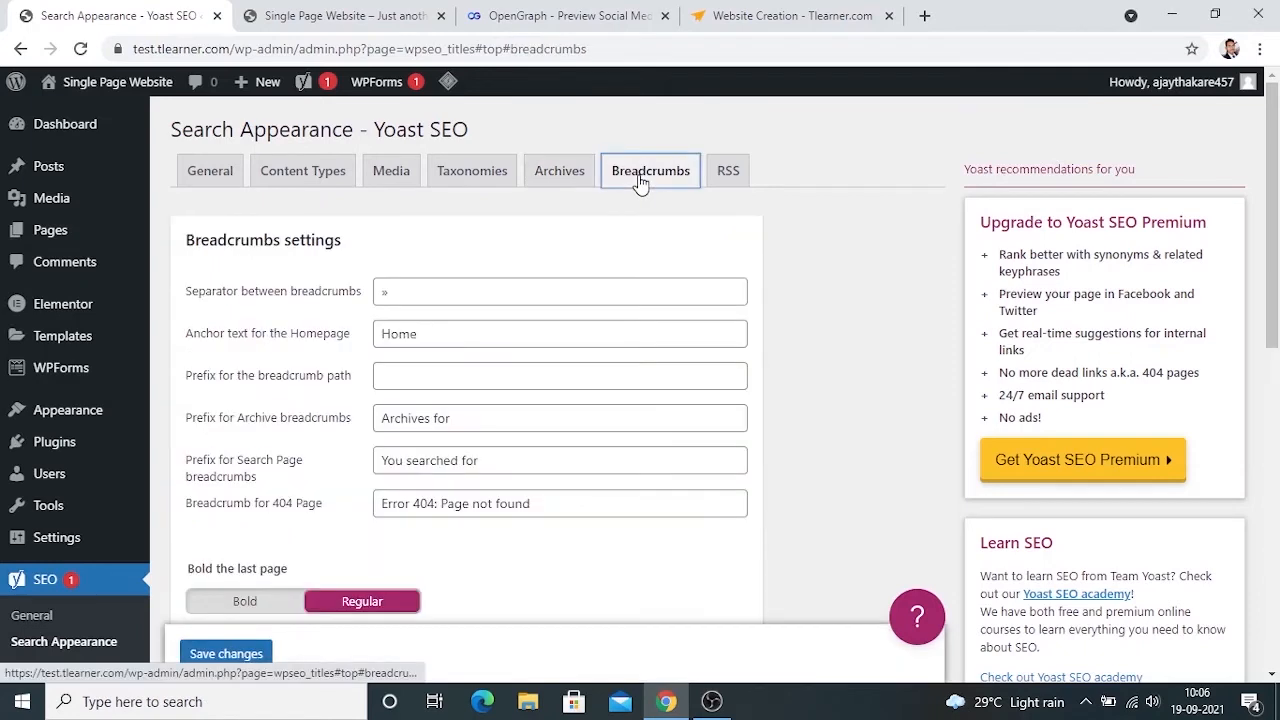
scroll(896, 335, "down", 1)
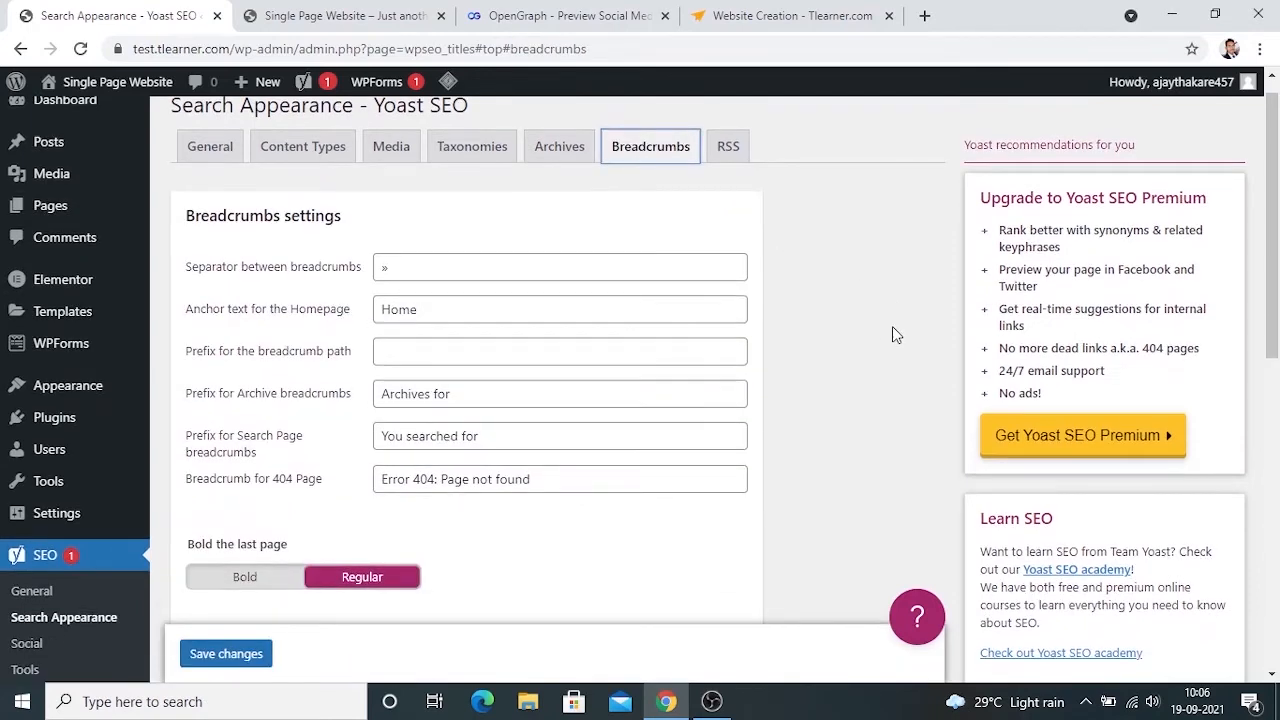
left_click(514, 264)
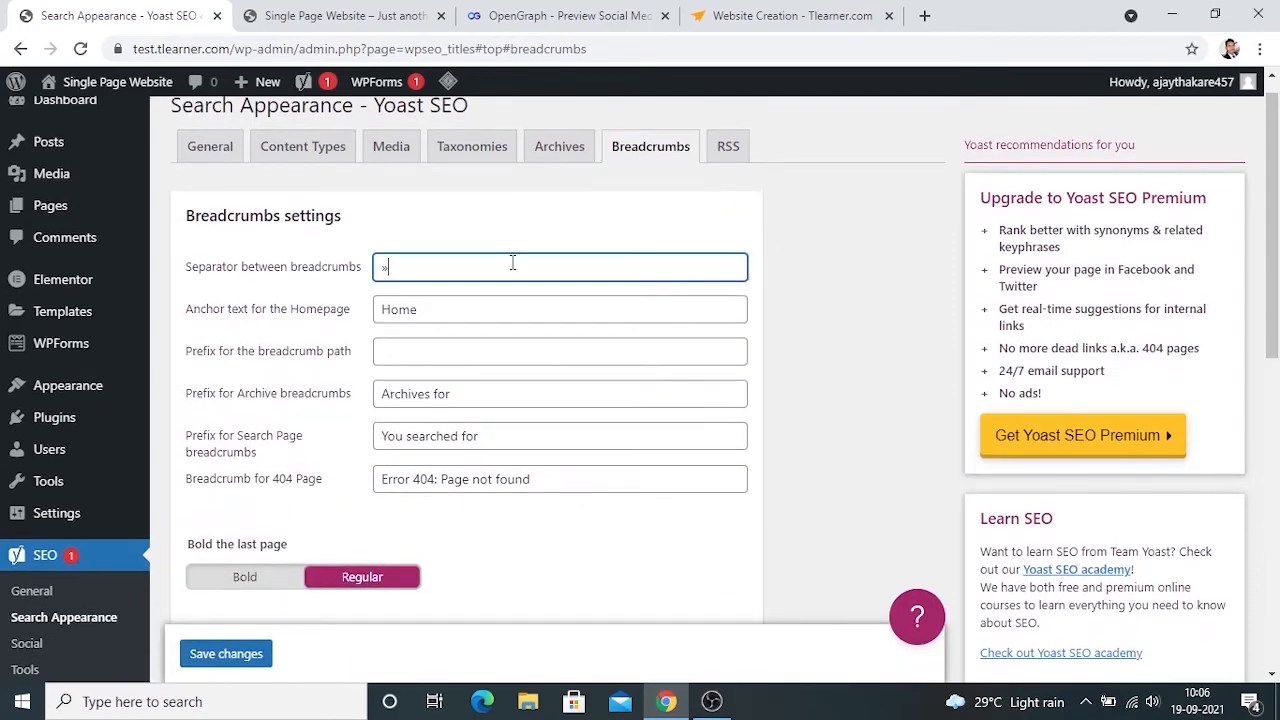
left_click(479, 311)
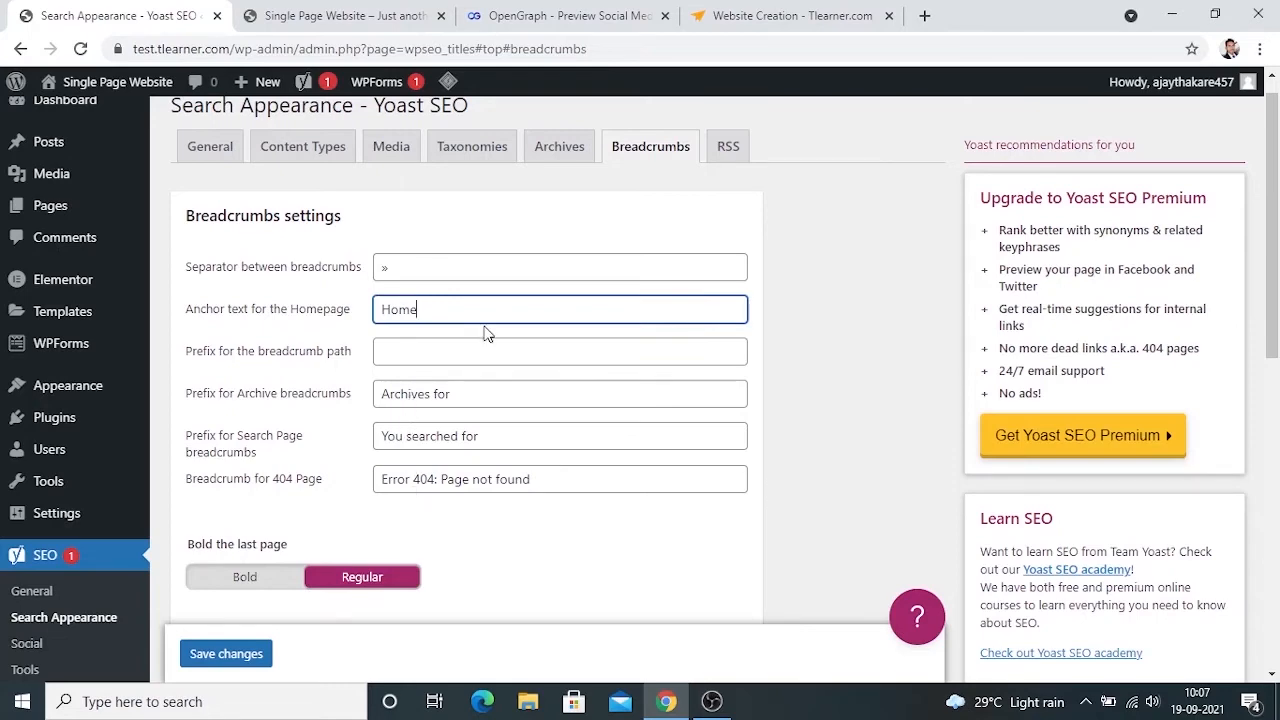
scroll(543, 531, "down", 1)
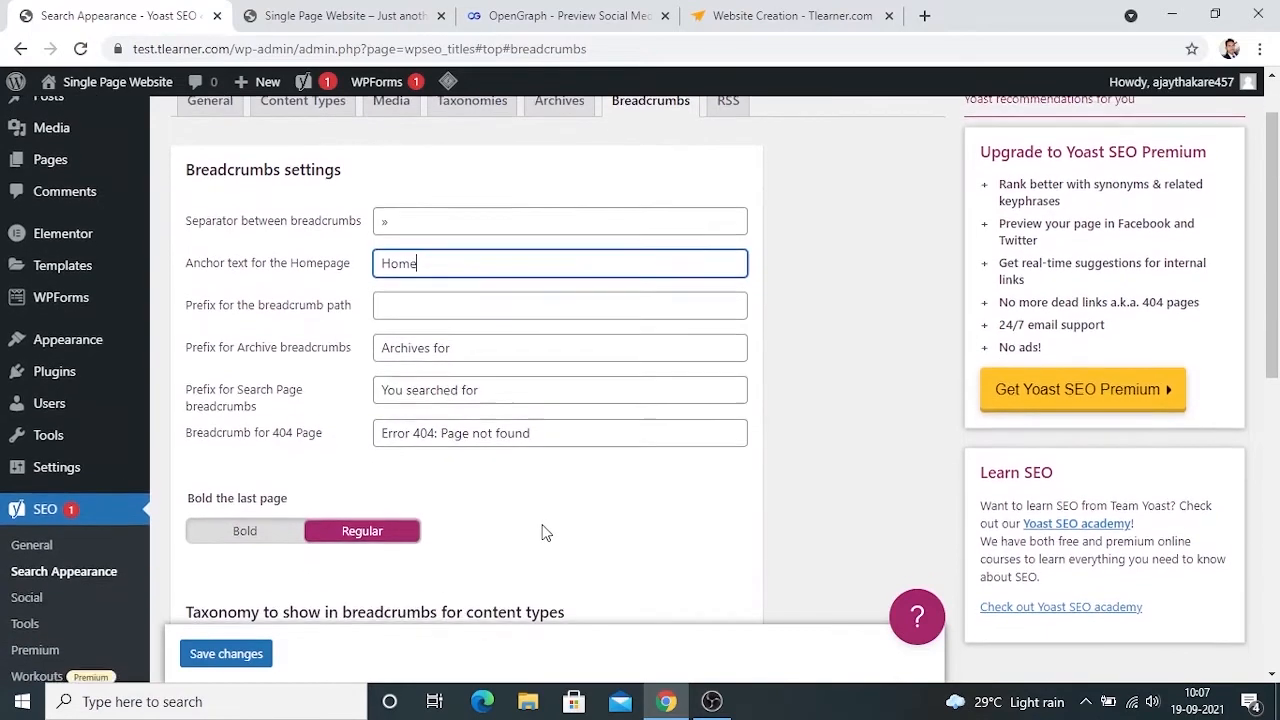
scroll(543, 531, "down", 6)
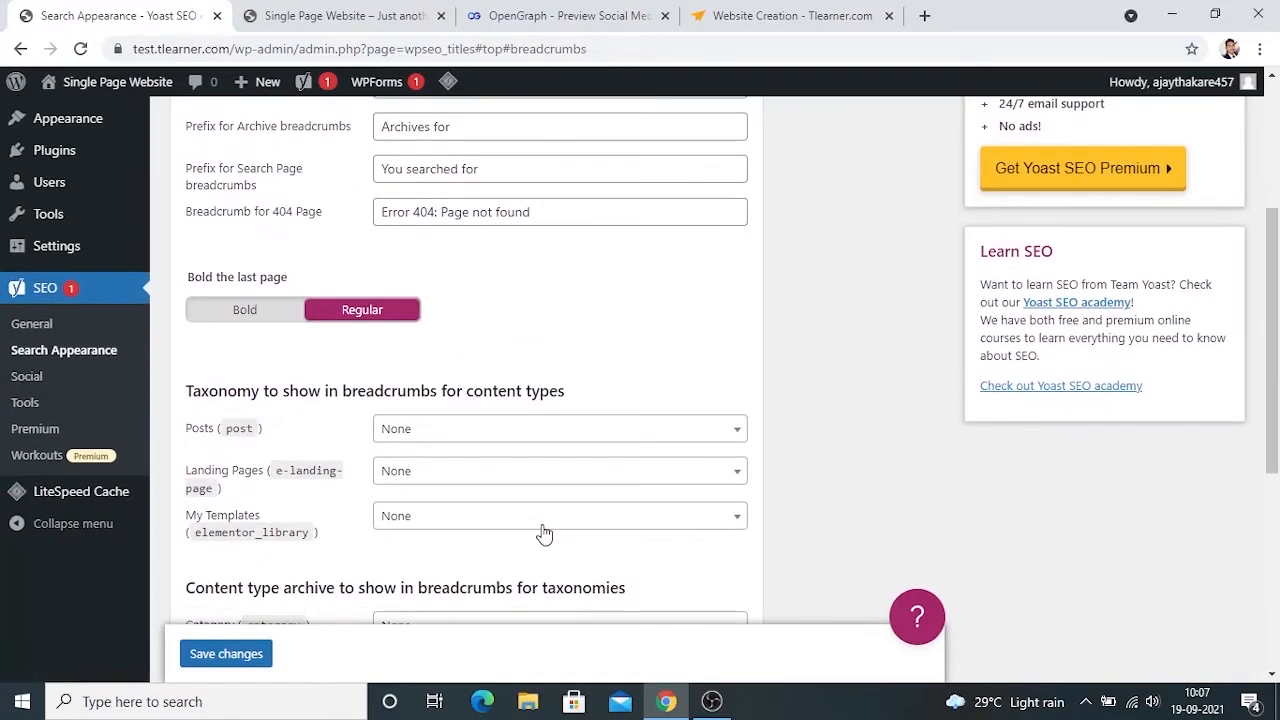
scroll(880, 354, "down", 3)
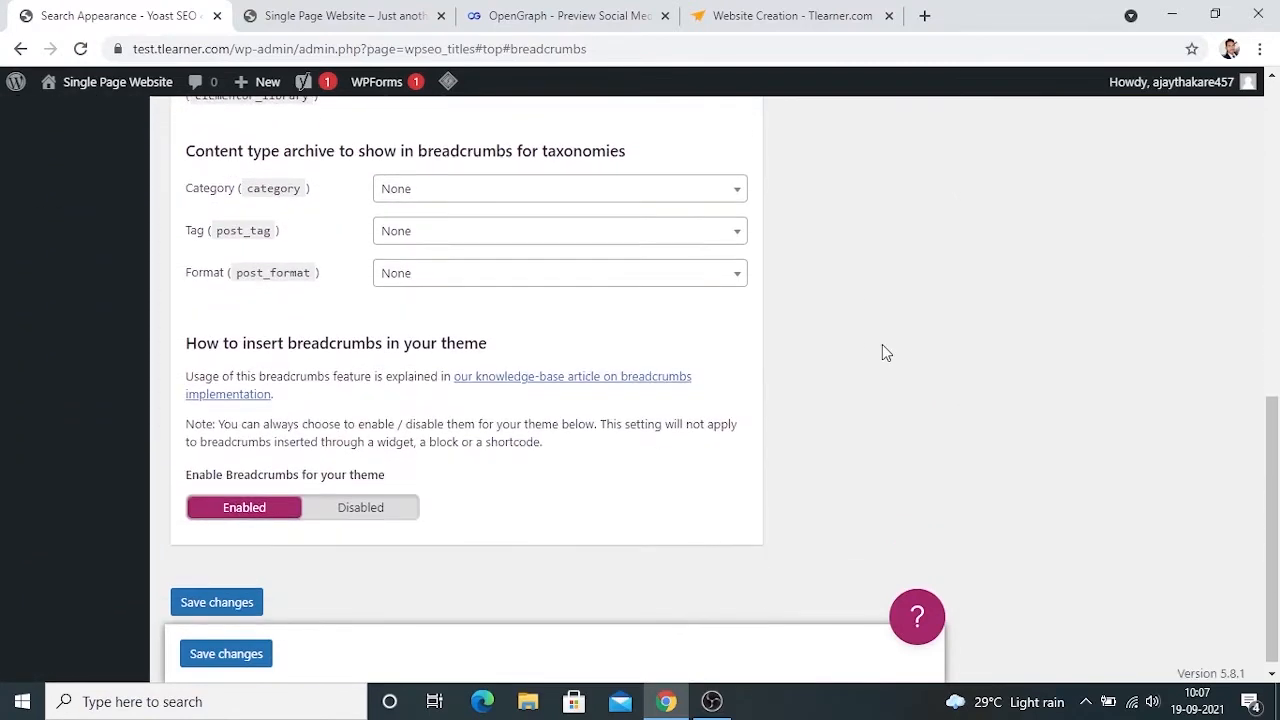
Step: Set the taxonomy shown in breadcrumbs for Posts to Category
scroll(882, 352, "up", 2)
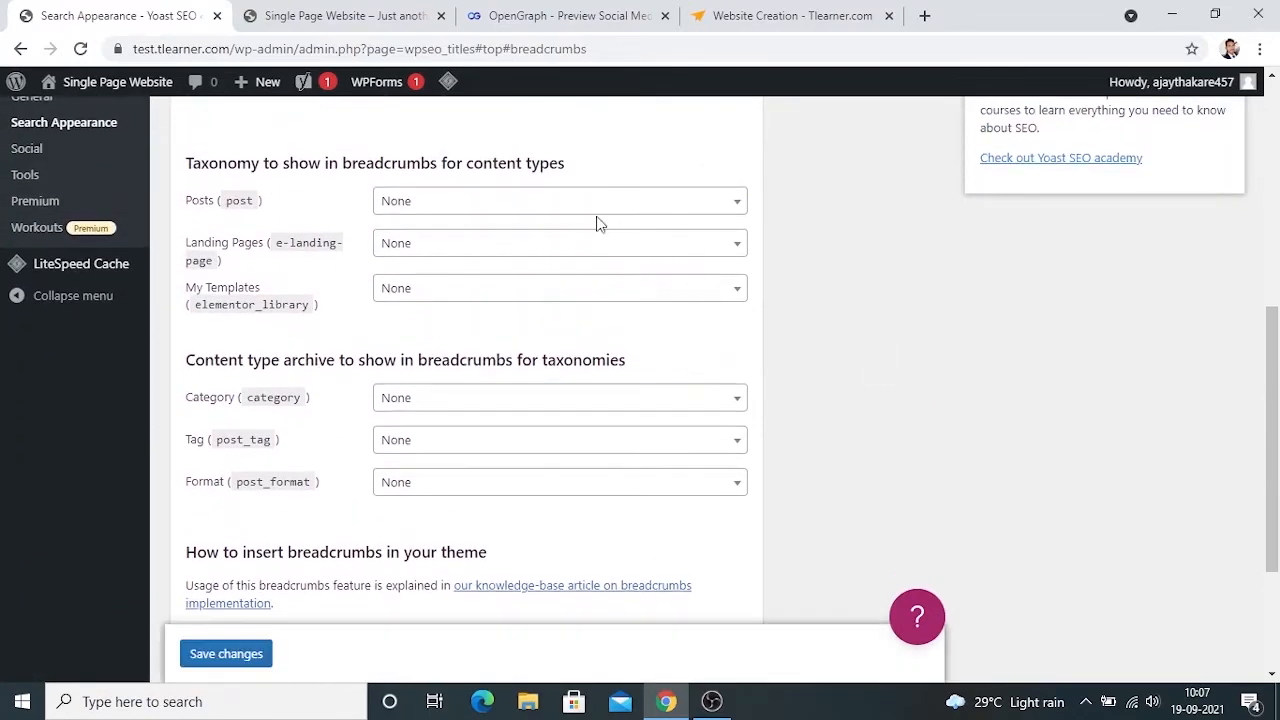
left_click(581, 206)
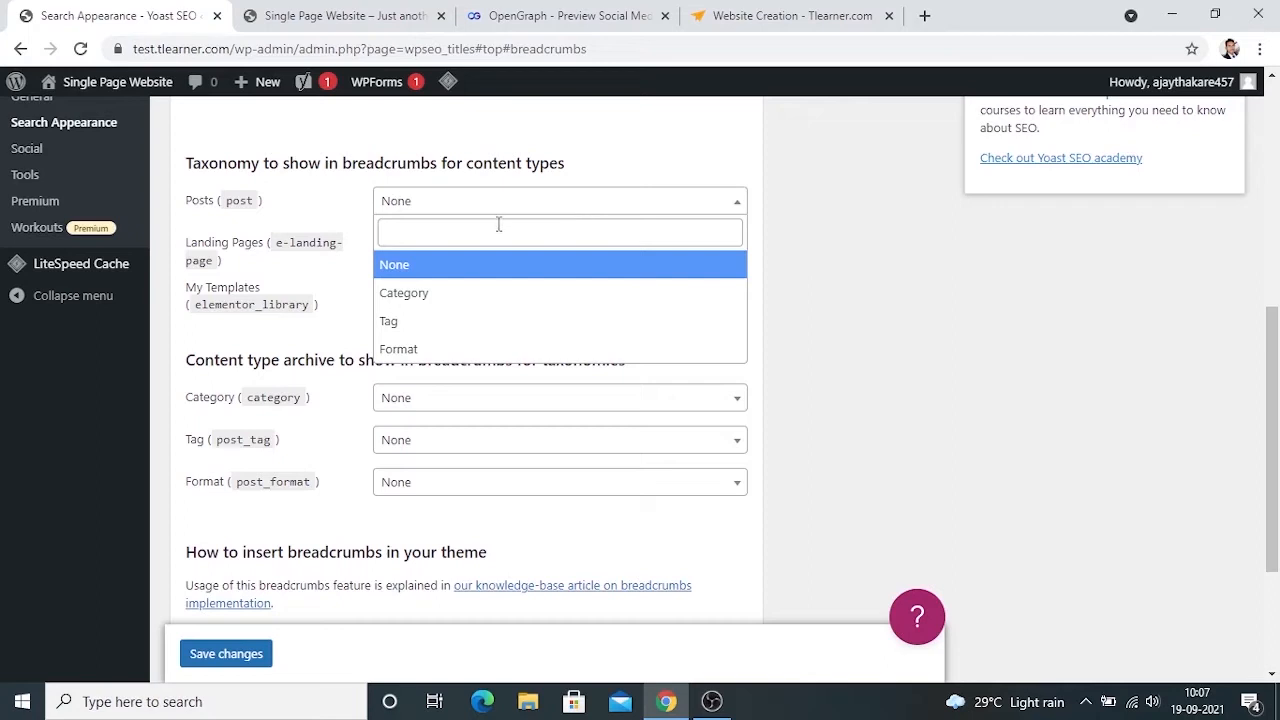
left_click(500, 293)
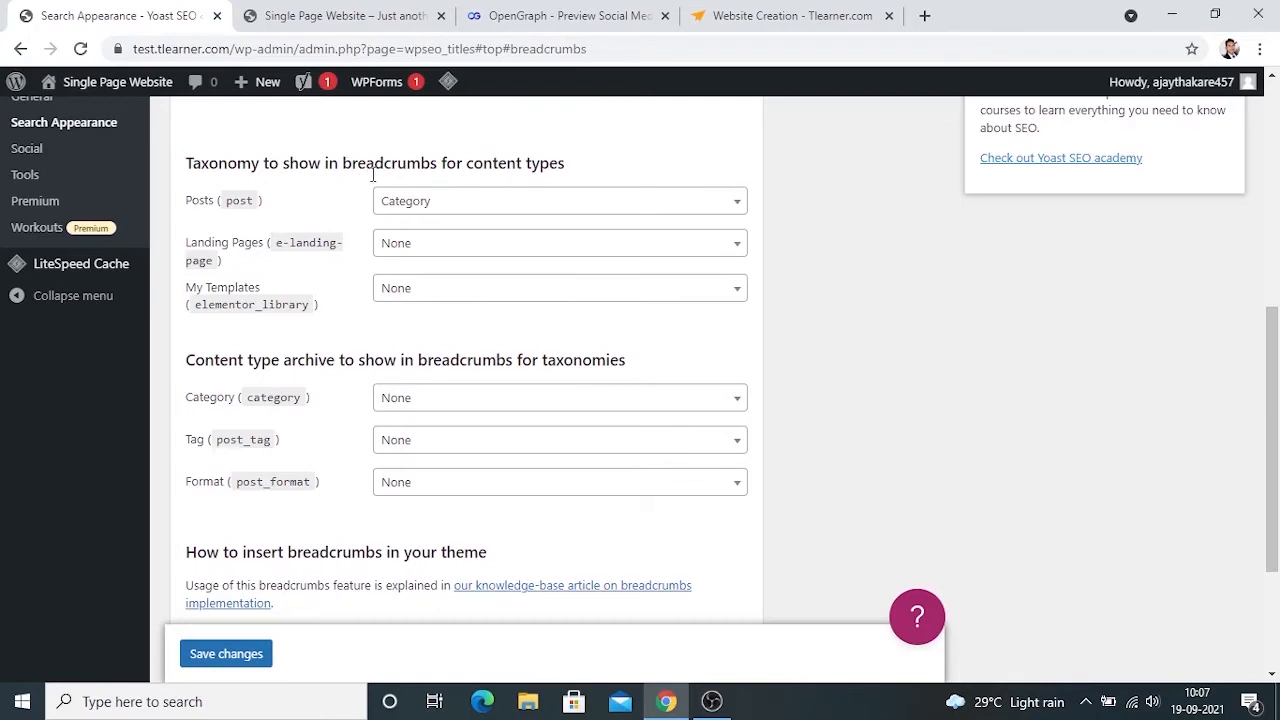
left_click(406, 204)
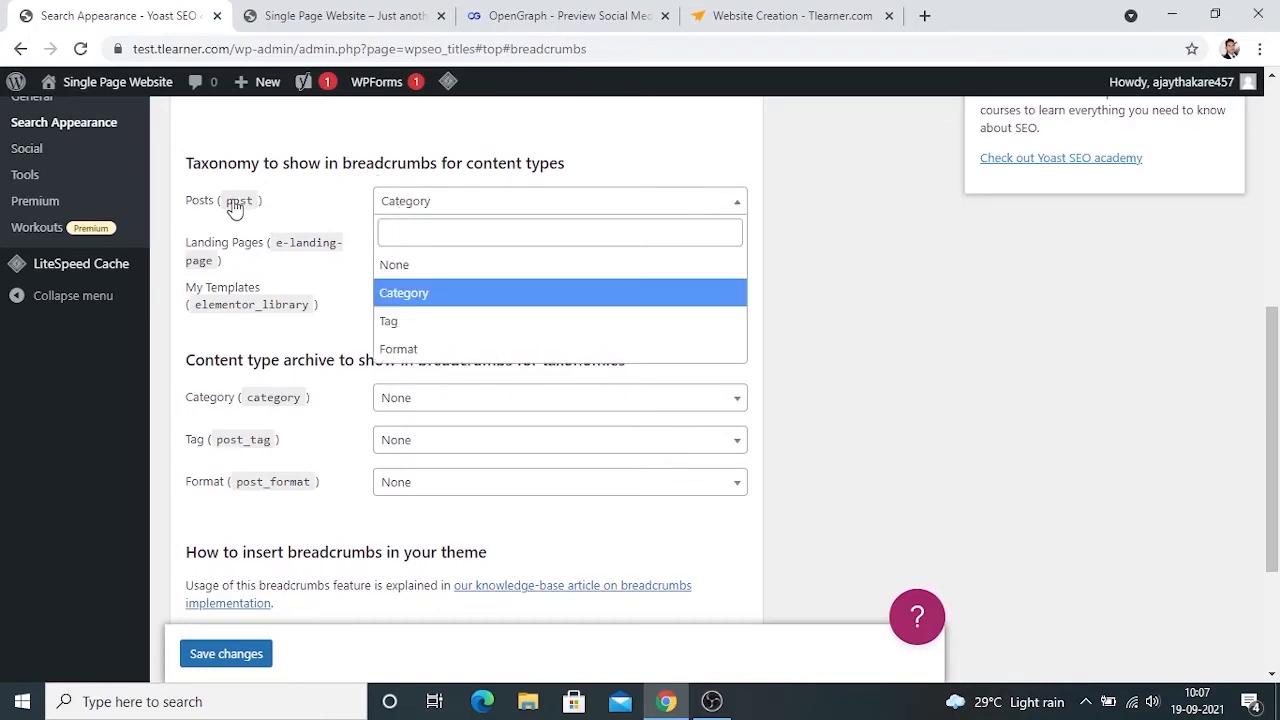
left_click(394, 292)
left_click(437, 200)
left_click(332, 225)
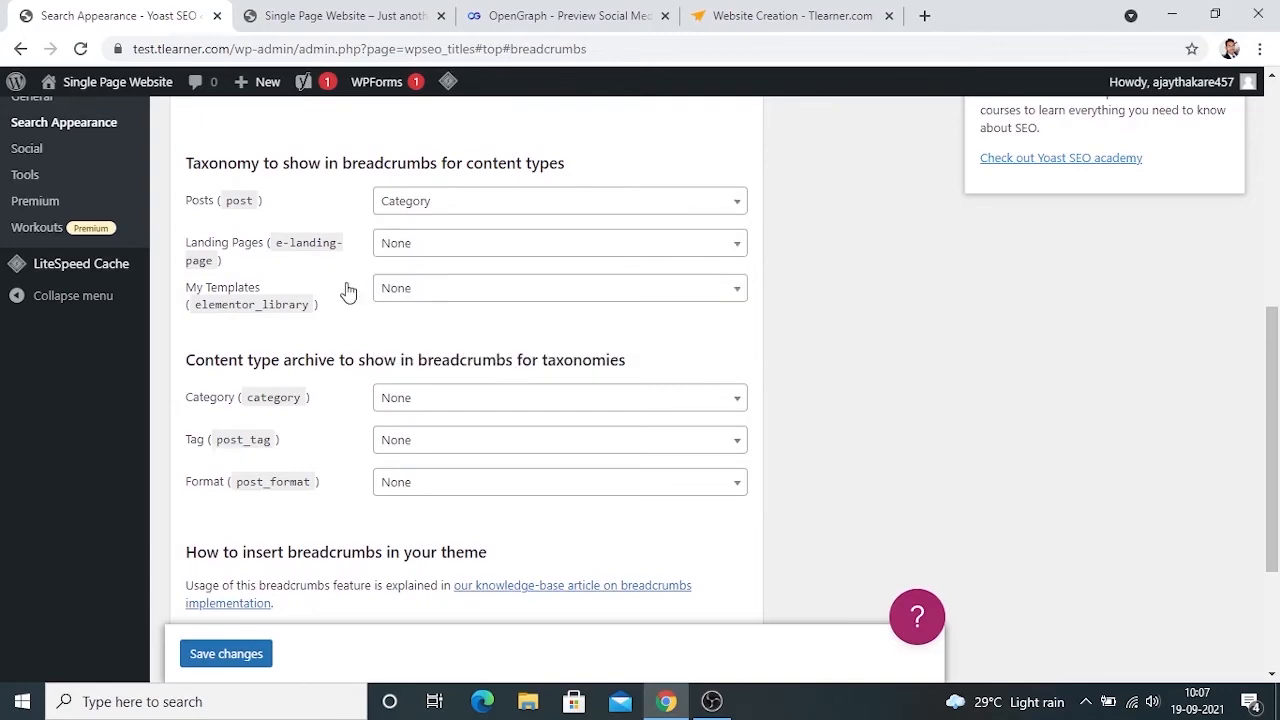
Step: Examine the Enabled and Disabled choices of the setting that enables breadcrumbs for the theme
scroll(348, 291, "down", 3)
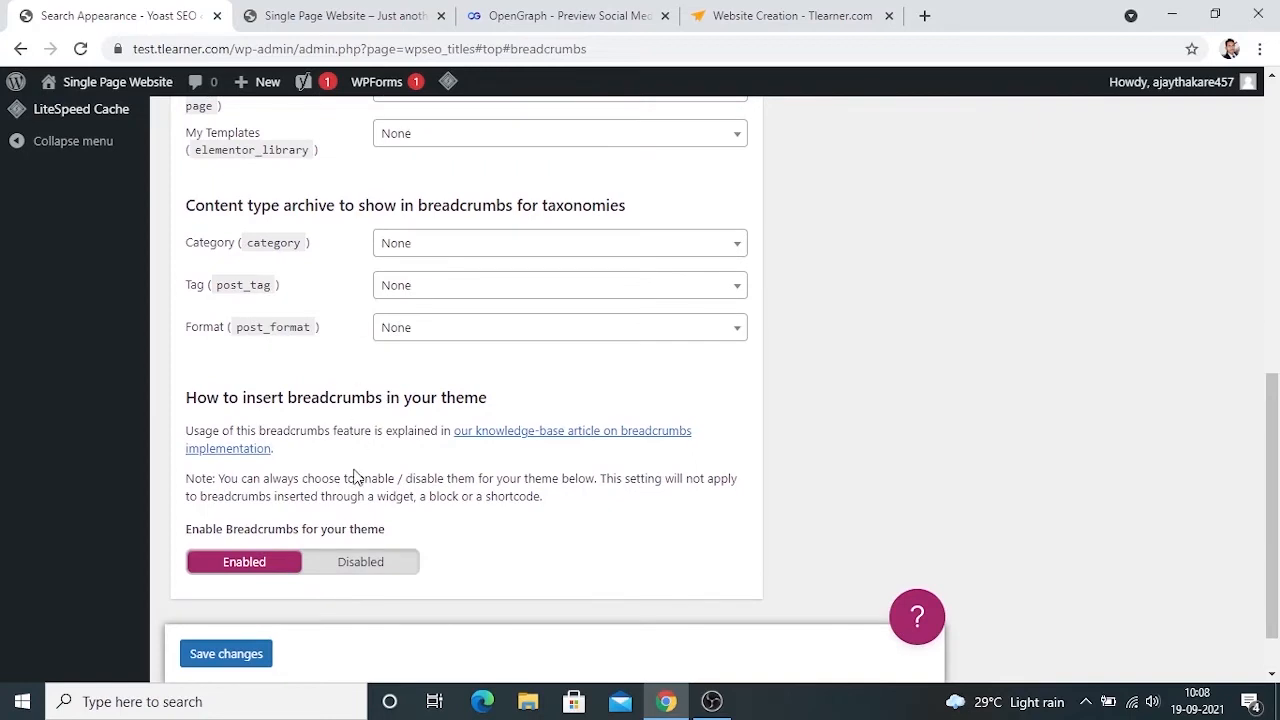
triple_click(364, 532)
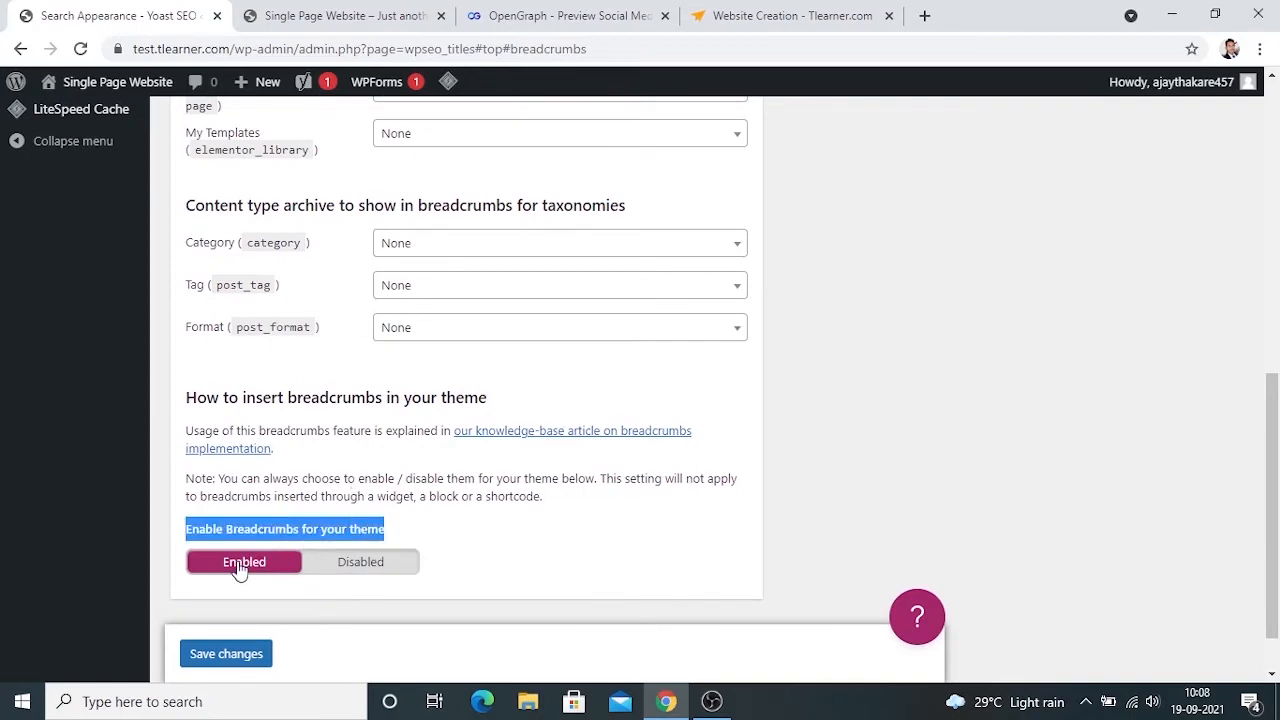
left_click(514, 551)
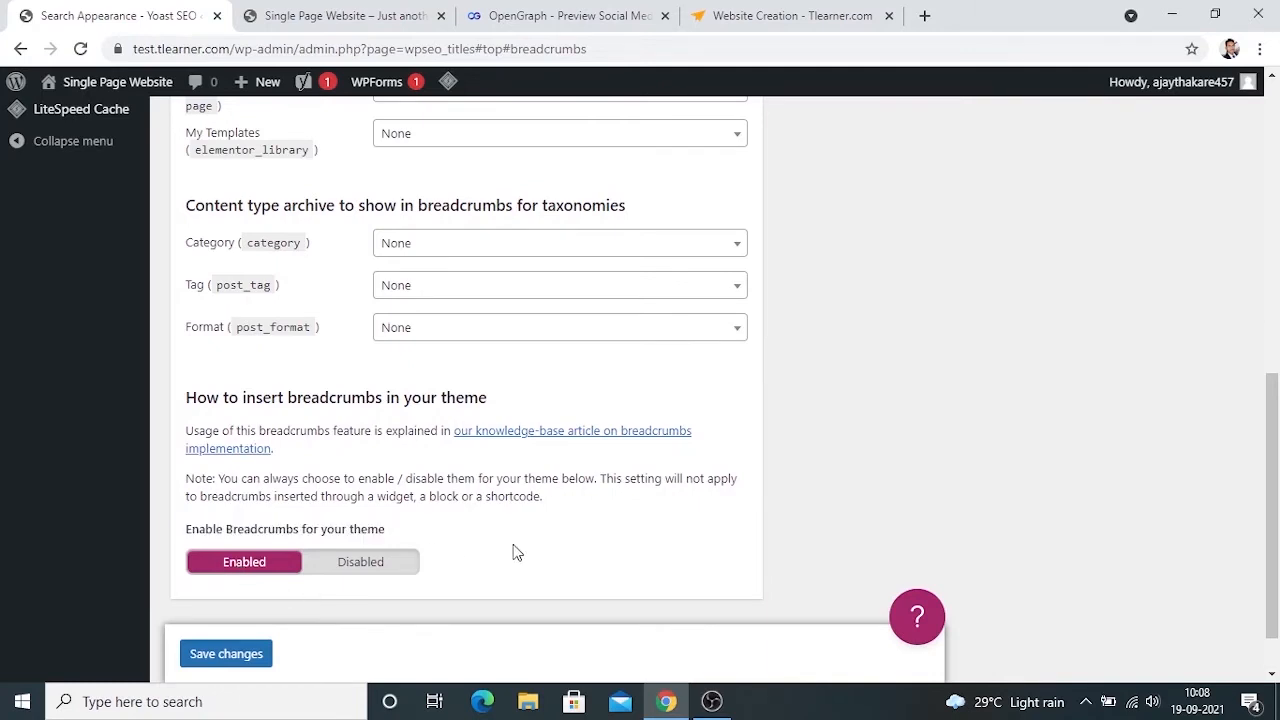
left_click(390, 570)
Step: Examine the RSS feed fields for content before and after each post, and the table of available variables
scroll(657, 233, "up", 10)
left_click(728, 171)
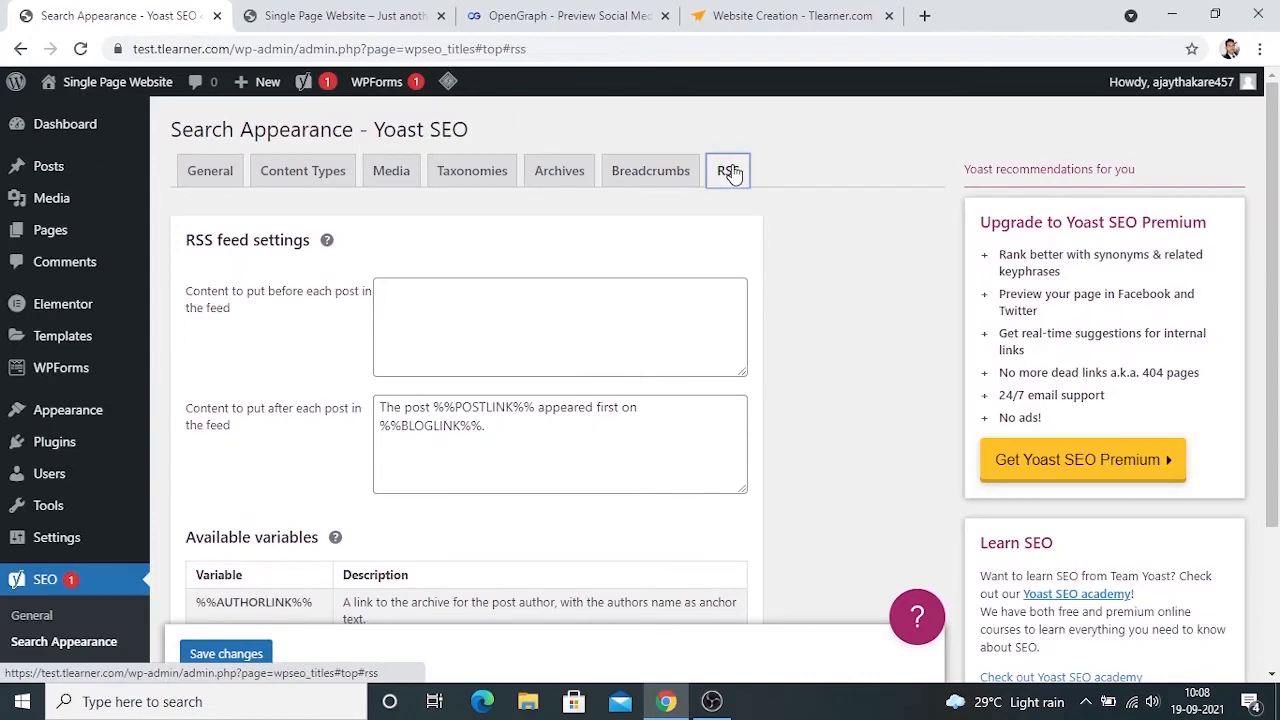
left_click(411, 350)
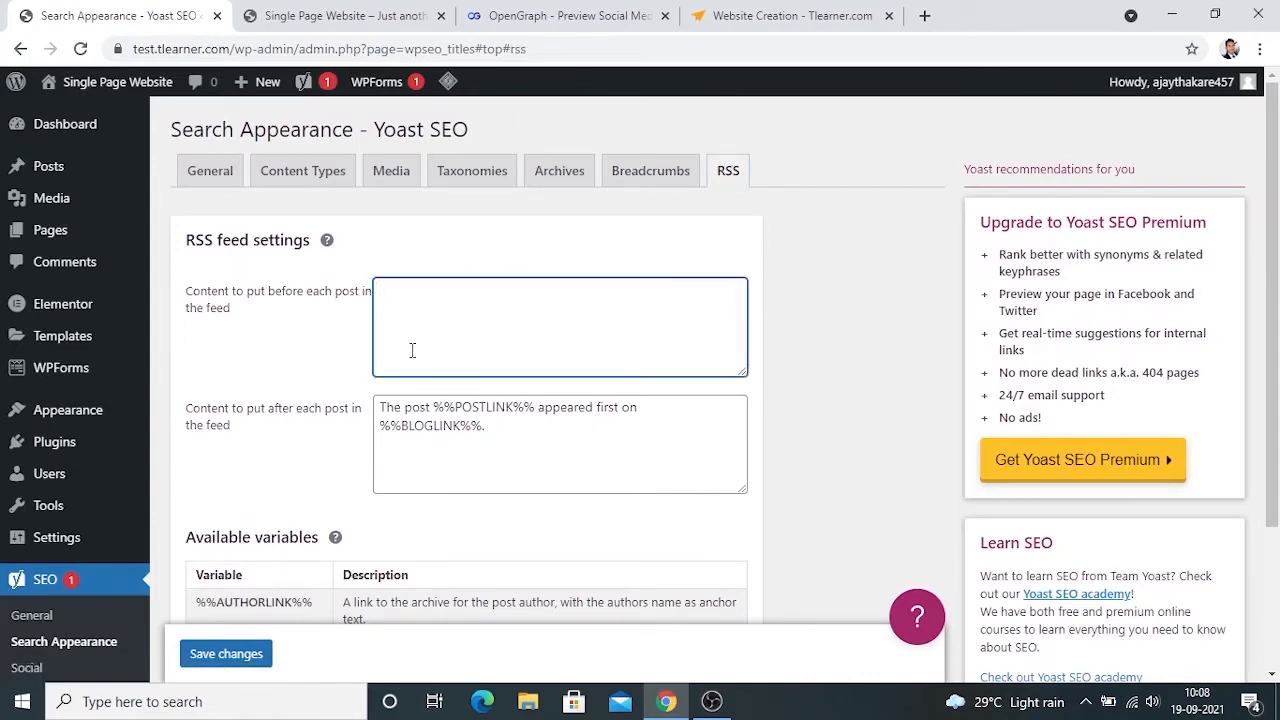
left_click(338, 357)
scroll(338, 357, "down", 2)
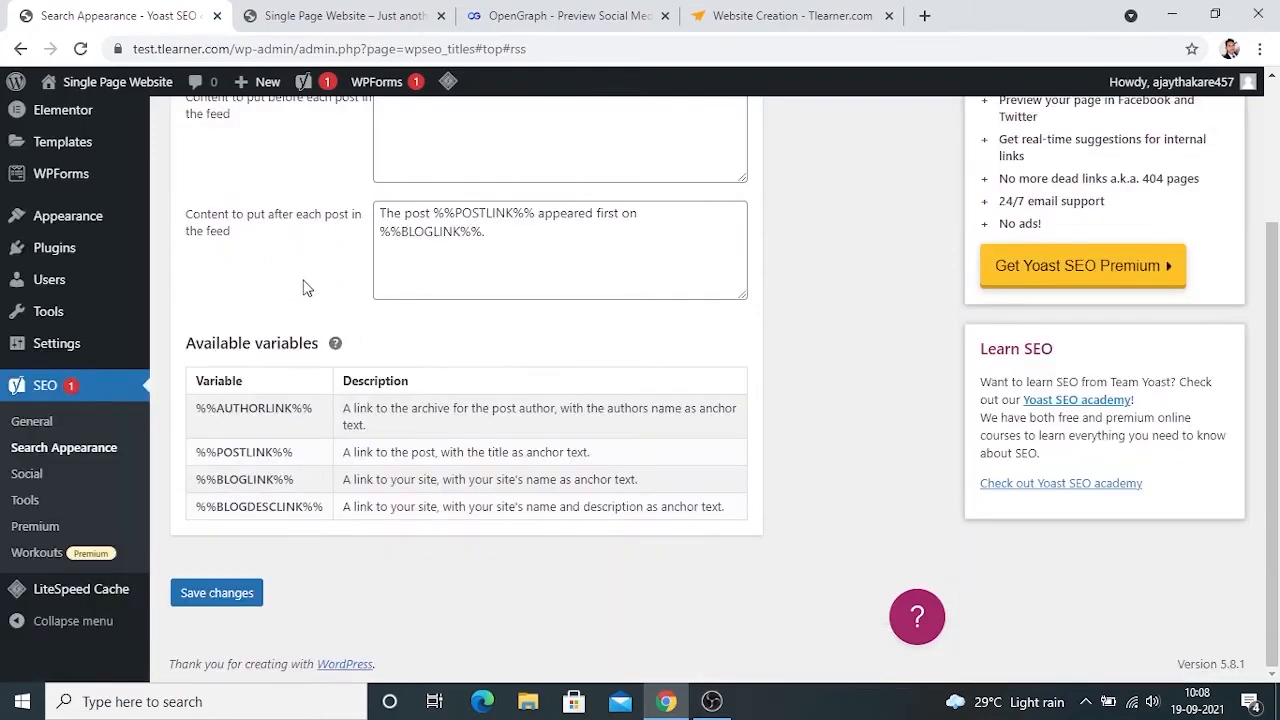
triple_click(265, 343)
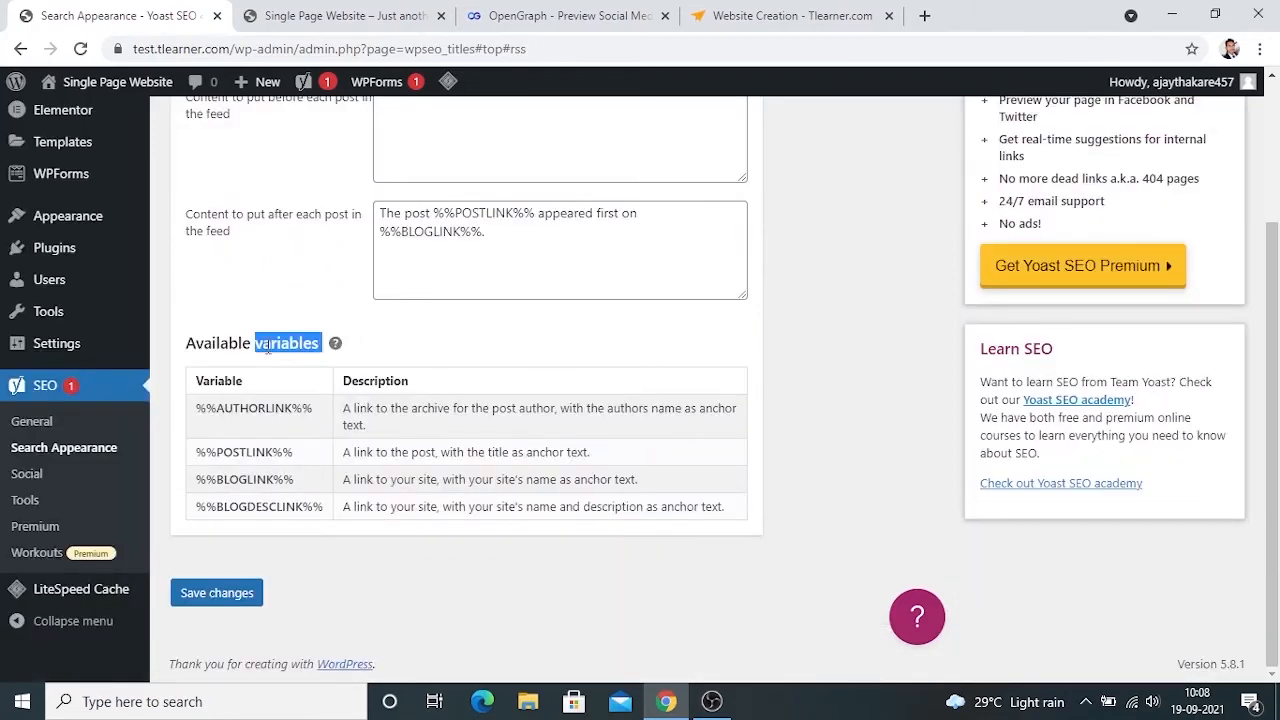
left_click(363, 590)
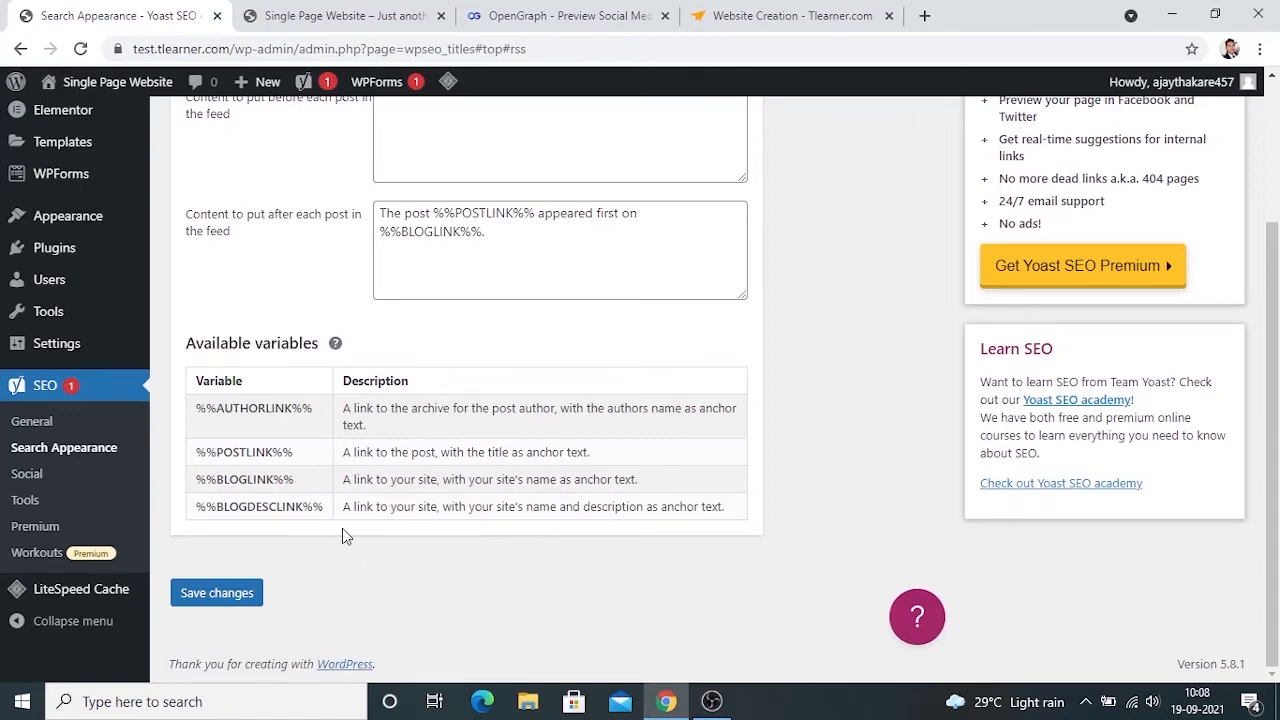
Step: Open the Yoast SEO Social settings at the organization social profile fields
left_click(26, 473)
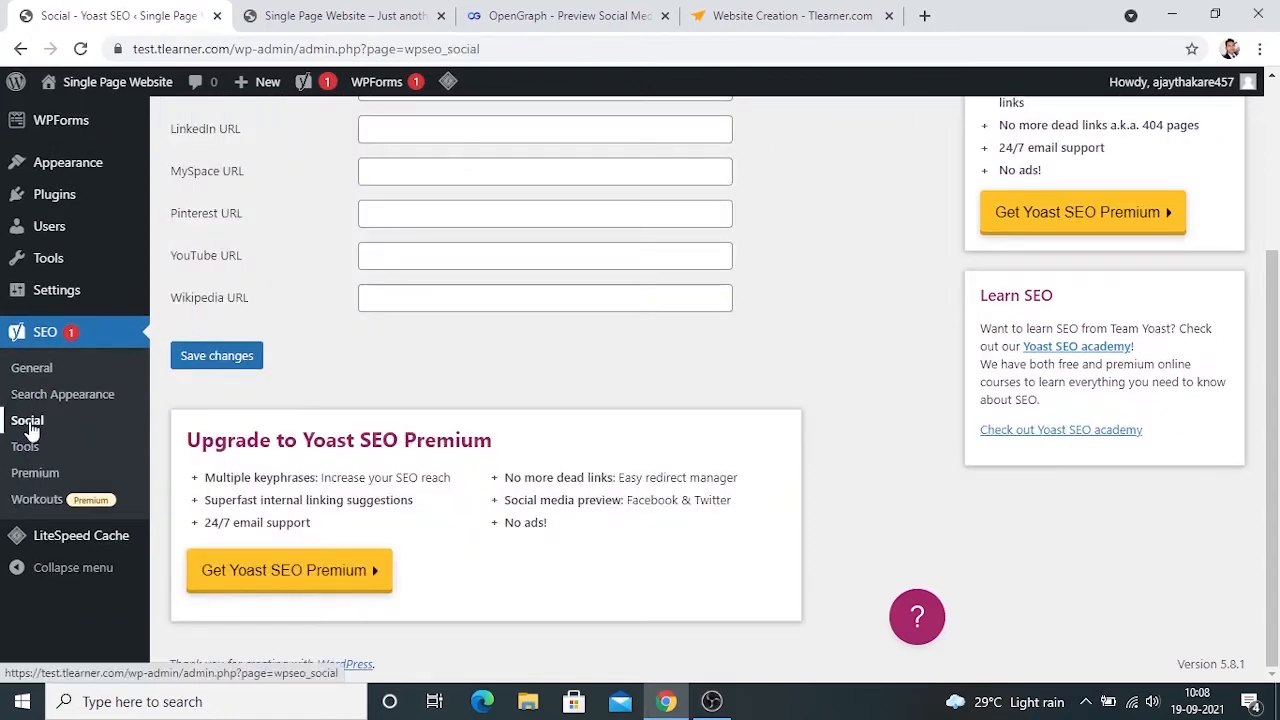
scroll(380, 285, "up", 3)
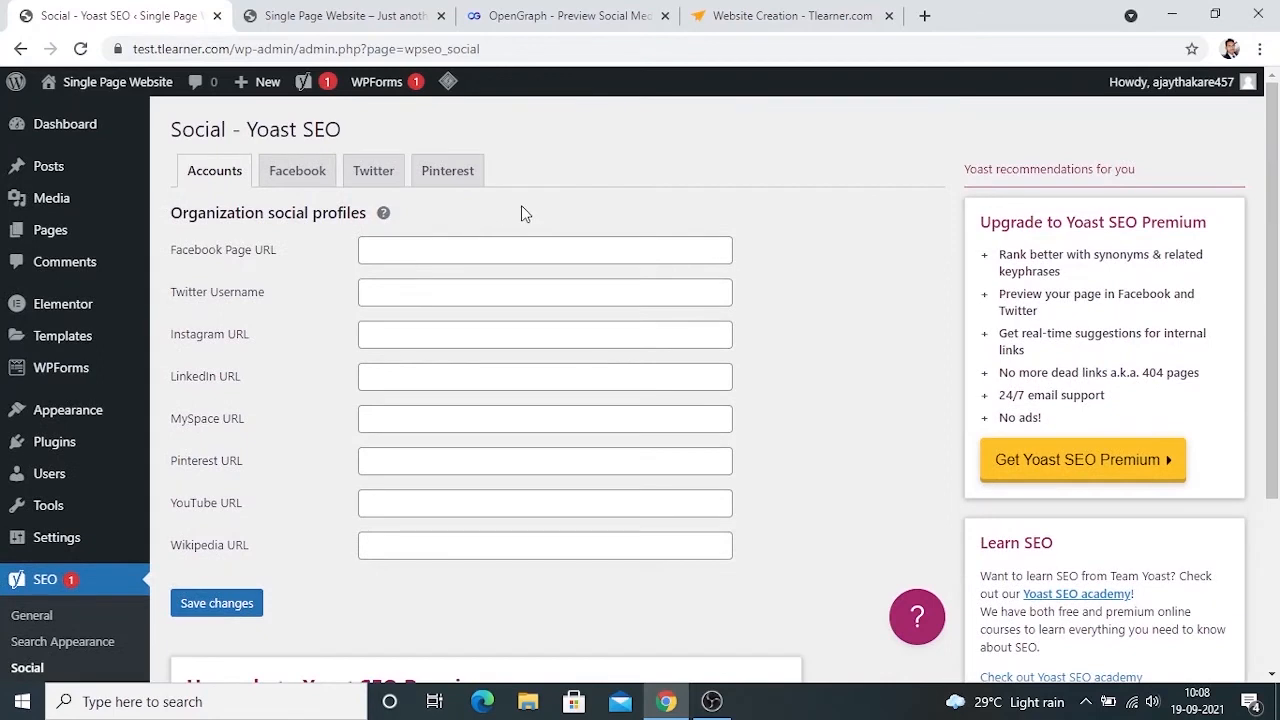
Step: Examine the organization social profile fields for the Facebook page, Twitter username, Instagram and LinkedIn
left_click(450, 256)
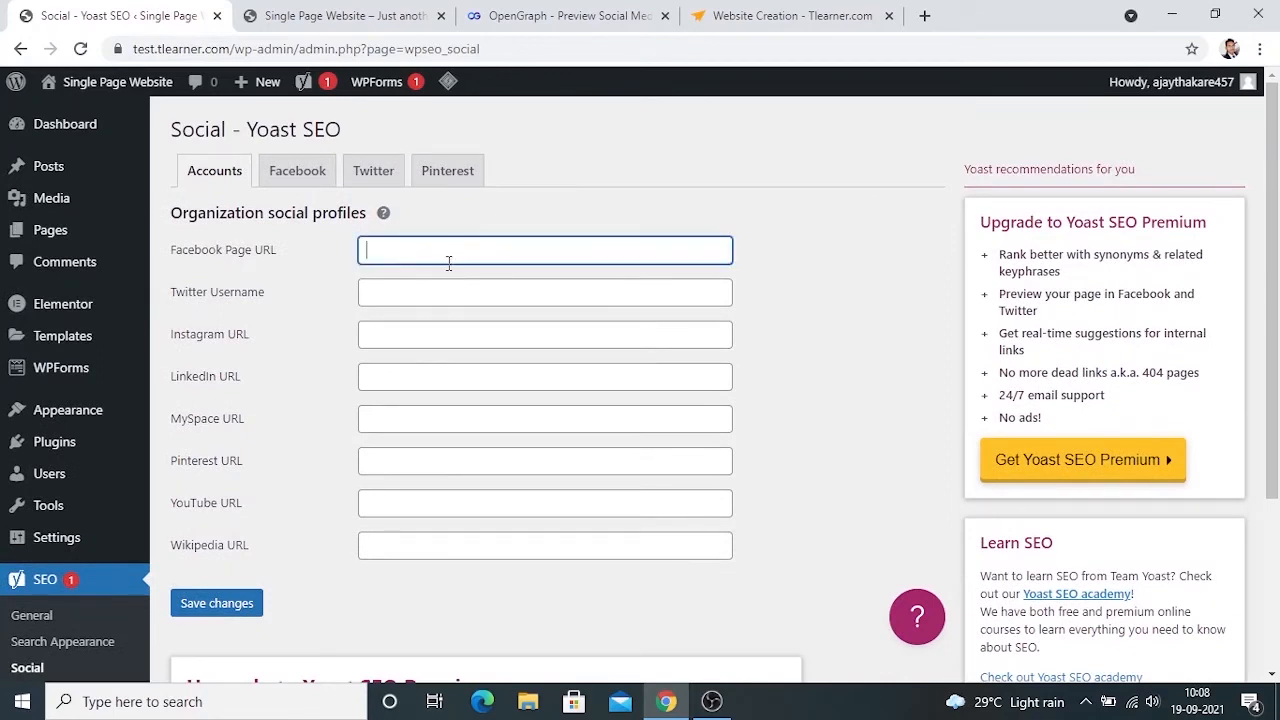
left_click(439, 297)
left_click(427, 334)
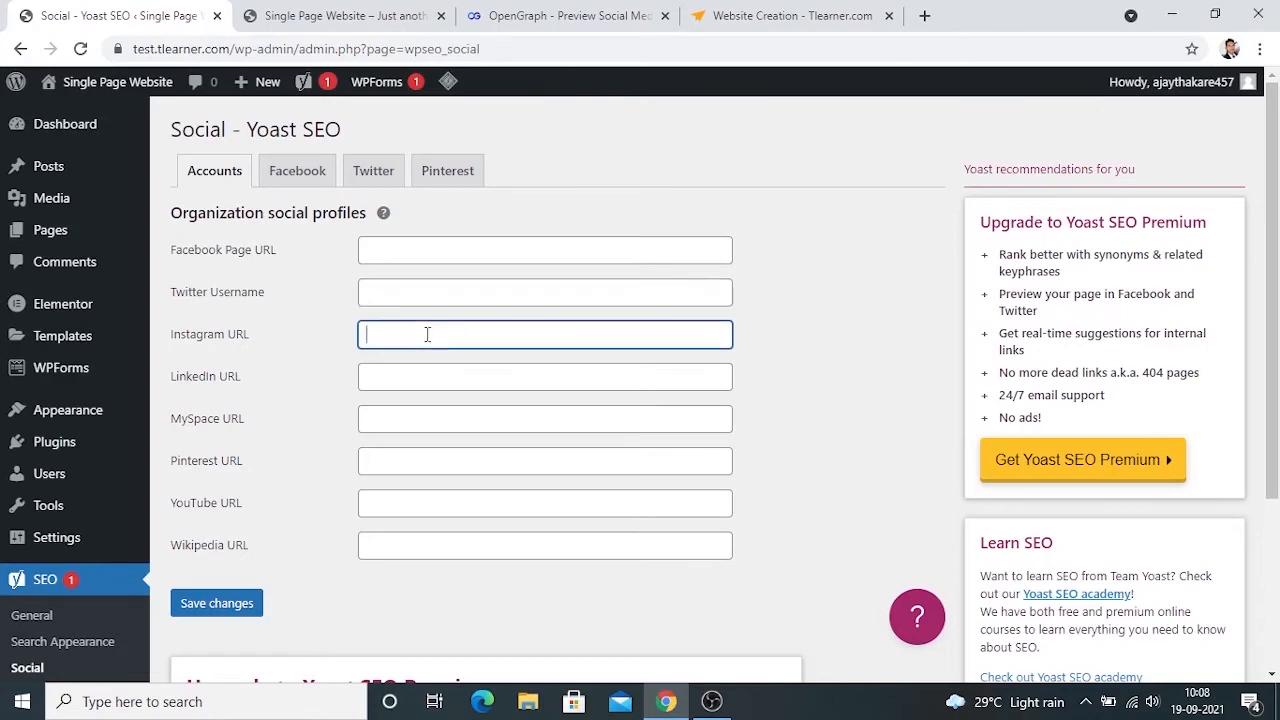
left_click(421, 385)
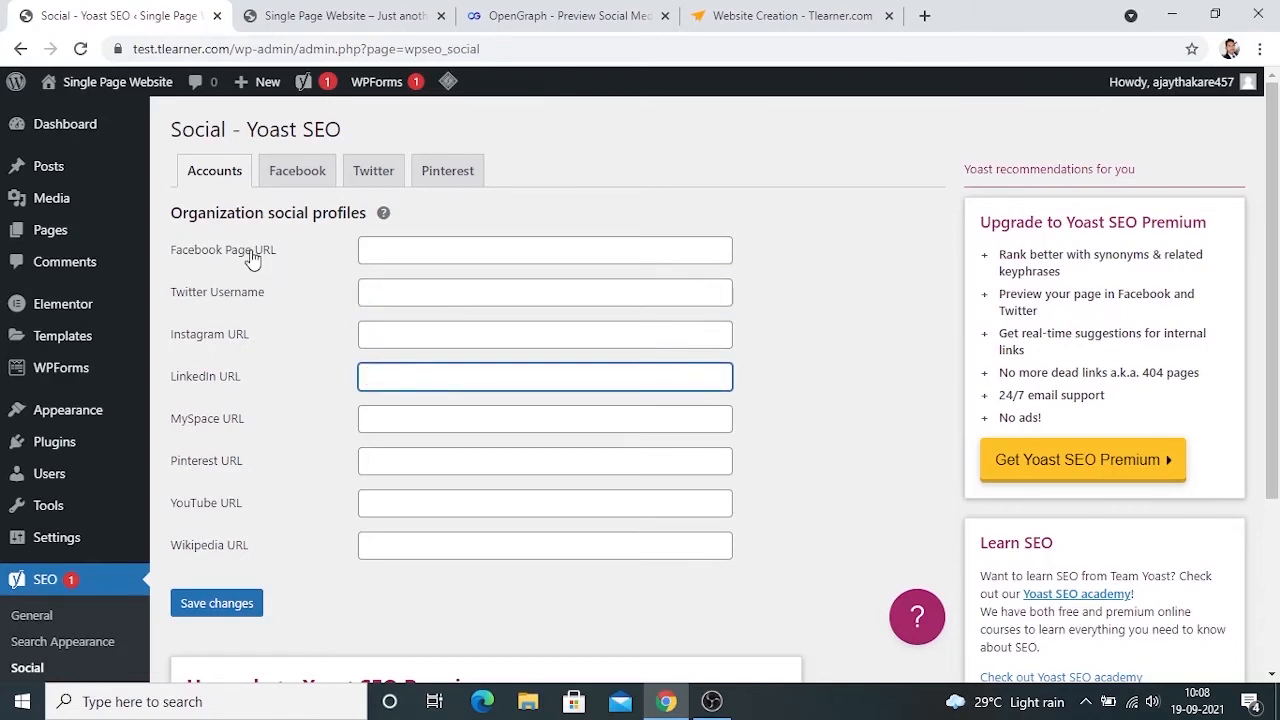
left_click(408, 254)
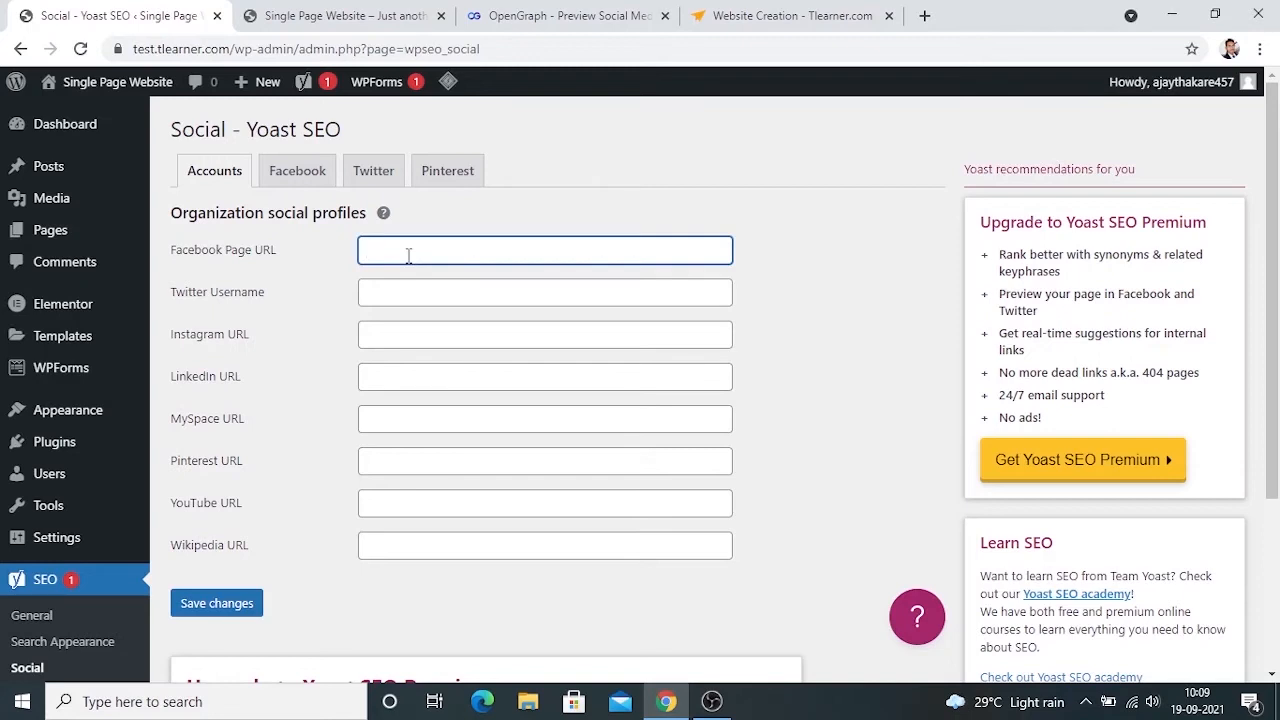
Step: Examine the Facebook social settings, including the Open Graph meta data option and the default image
left_click(305, 176)
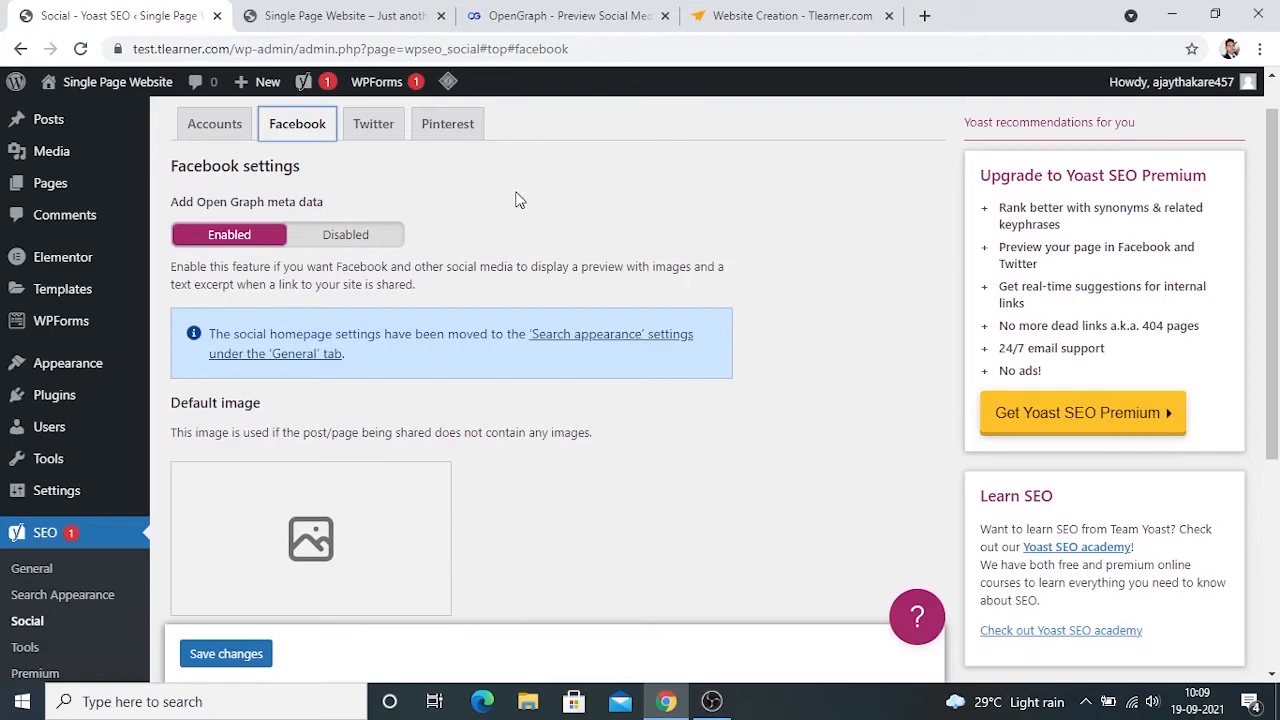
scroll(445, 392, "down", 1)
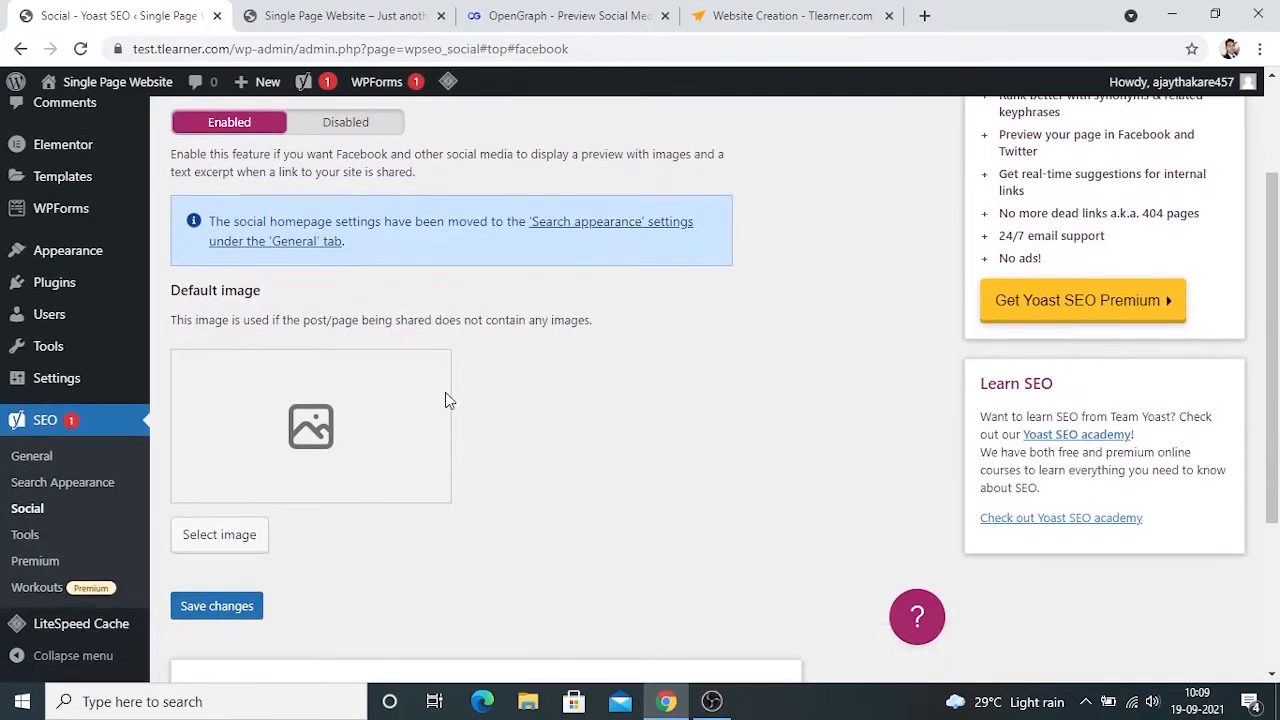
scroll(537, 420, "down", 1)
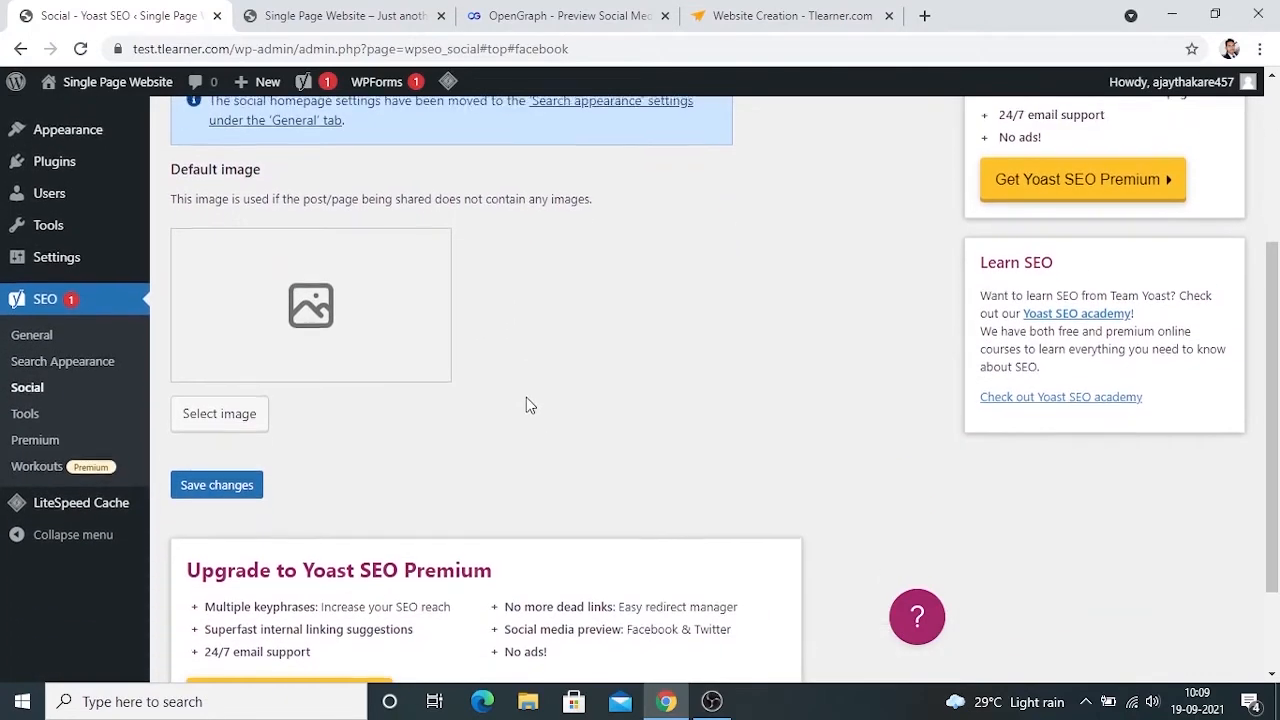
scroll(526, 400, "up", 2)
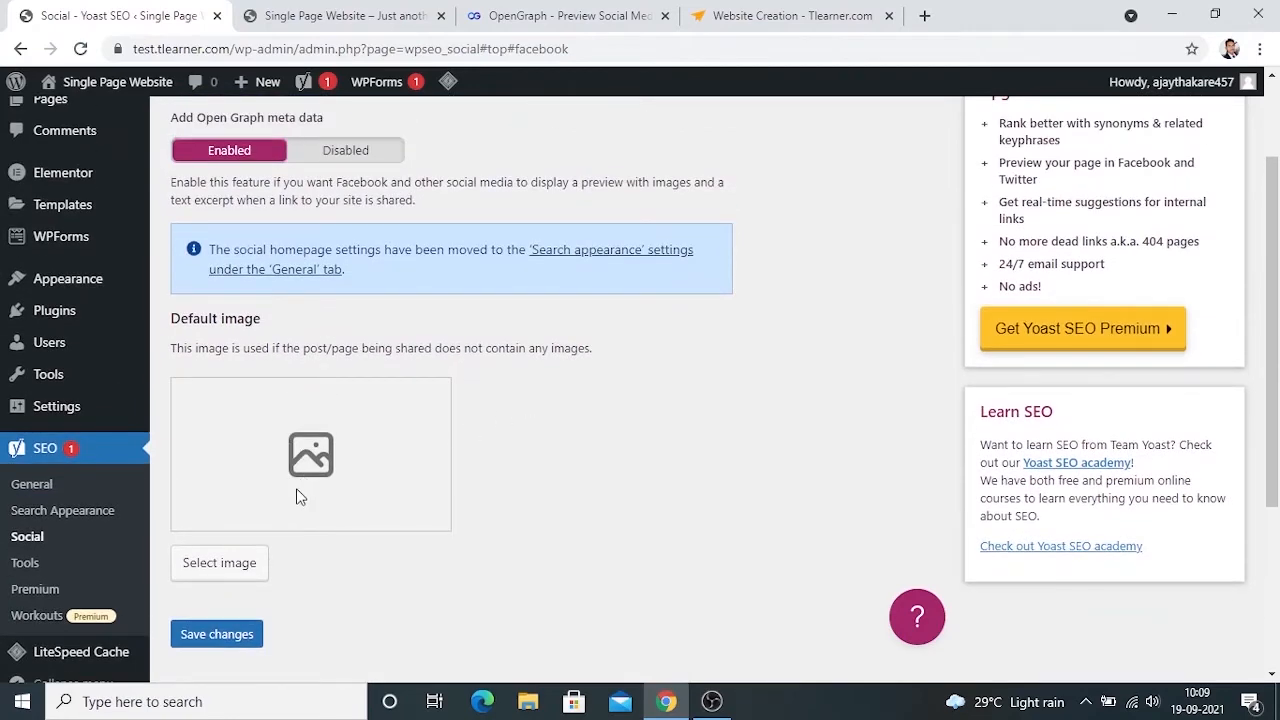
scroll(525, 446, "up", 2)
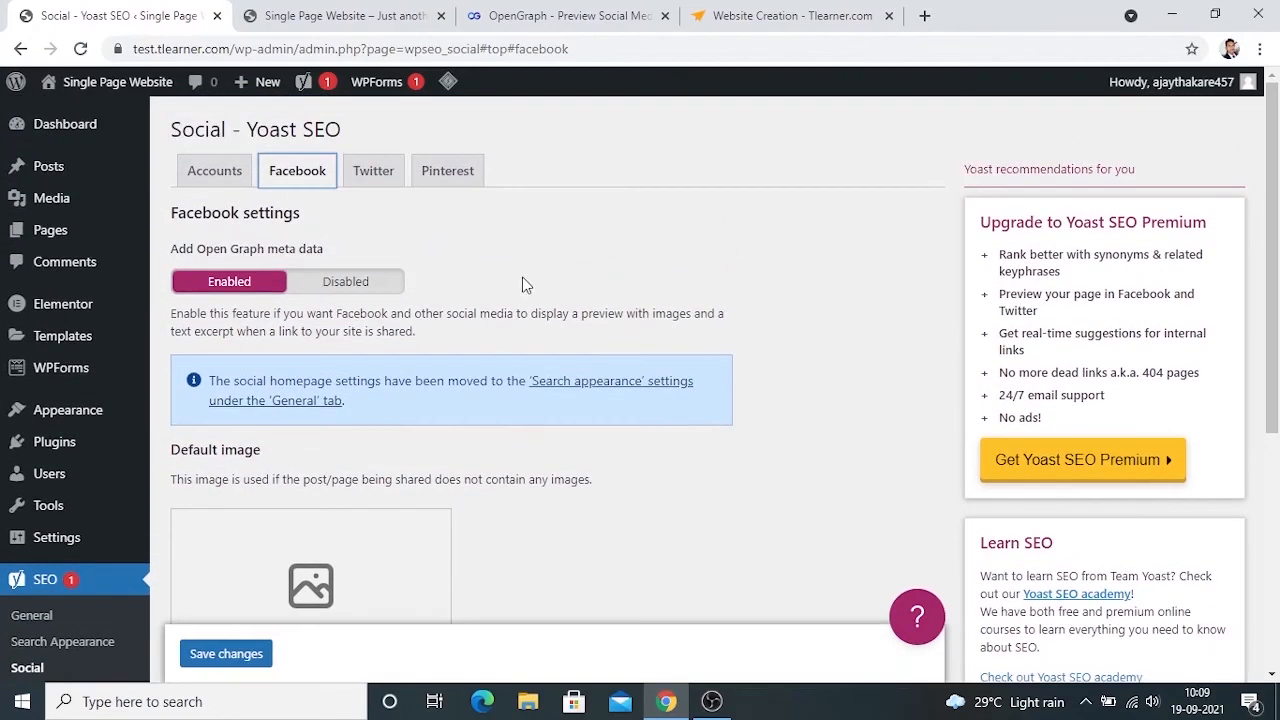
Step: Examine the Twitter social settings, including the card meta data option and the choices for the default card type
left_click(390, 180)
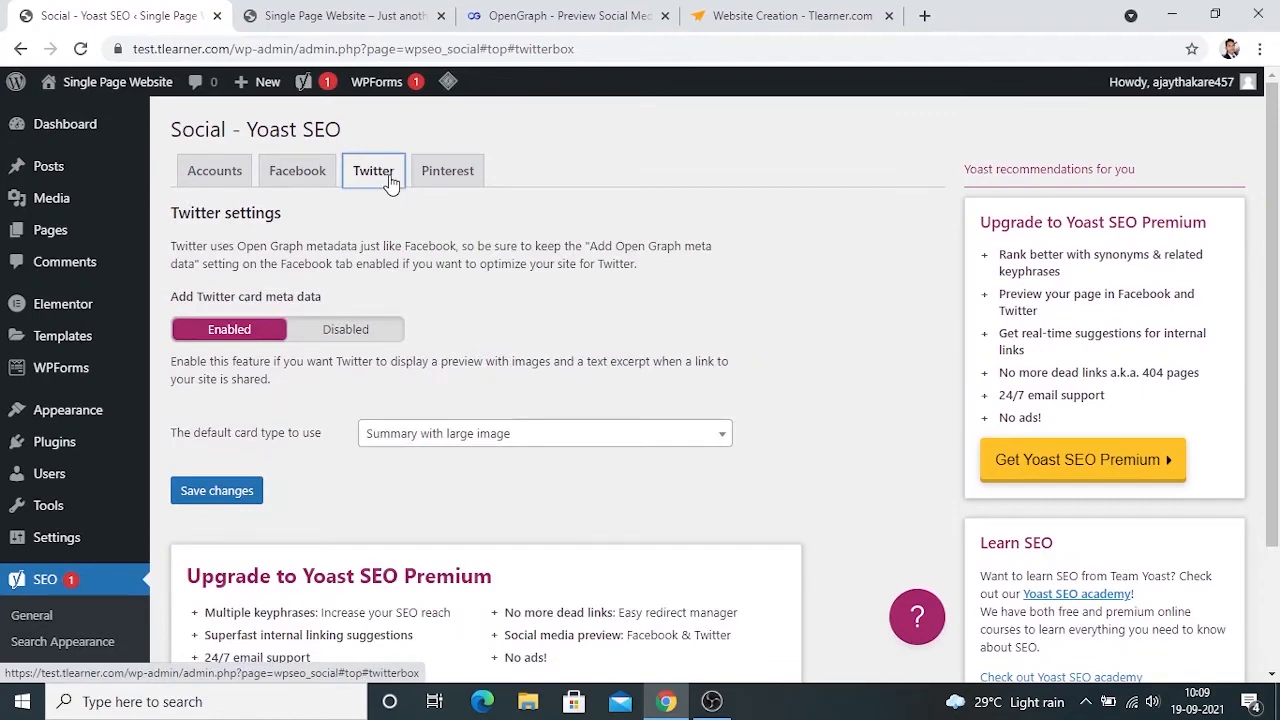
scroll(541, 318, "down", 1)
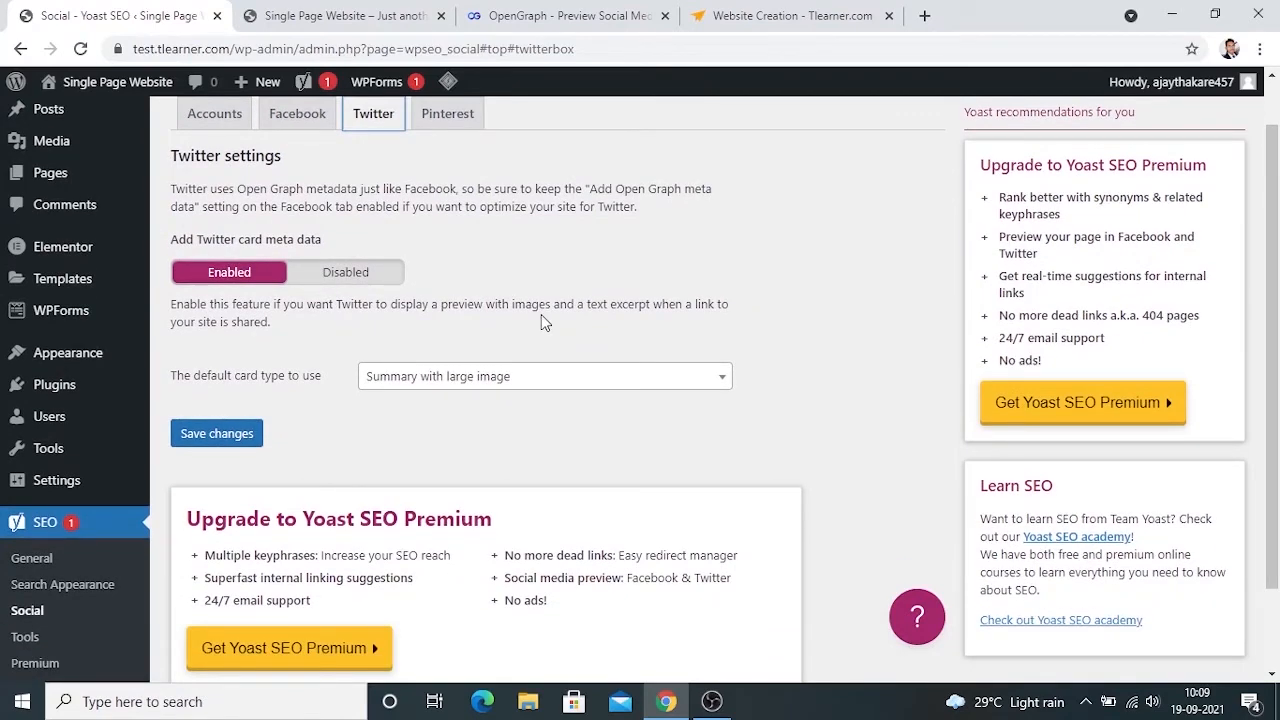
left_click(531, 381)
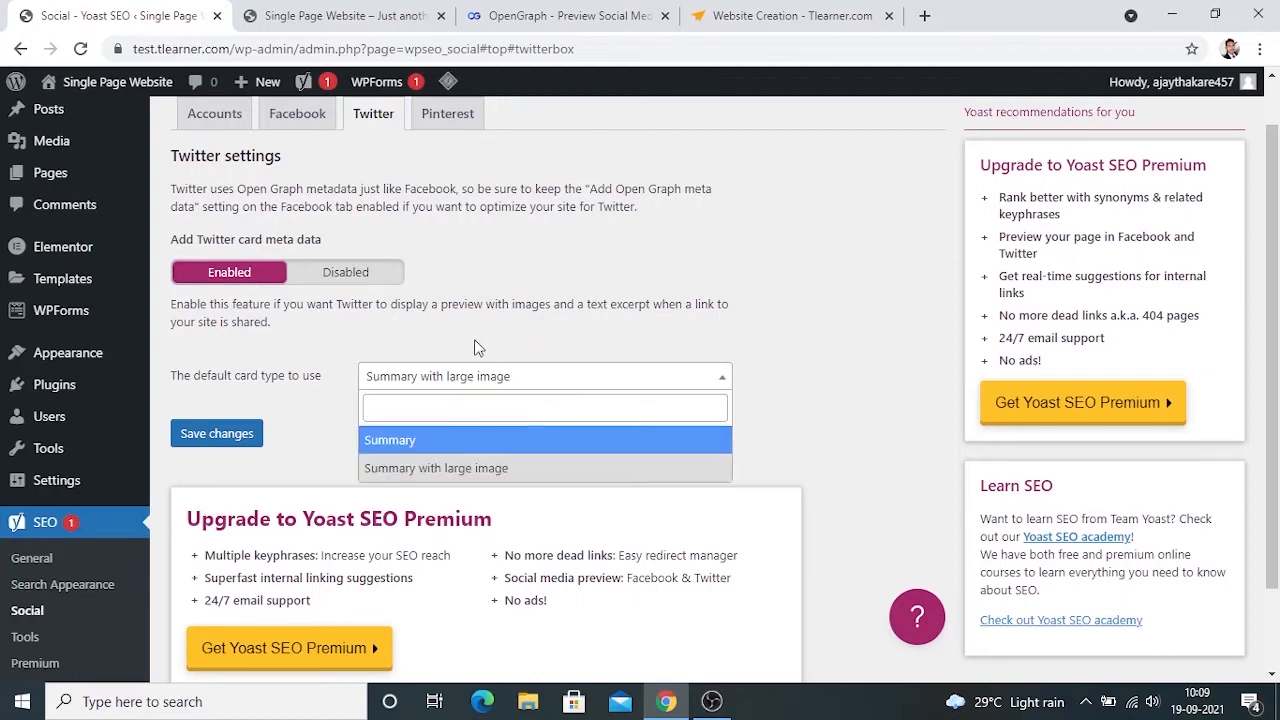
left_click(522, 281)
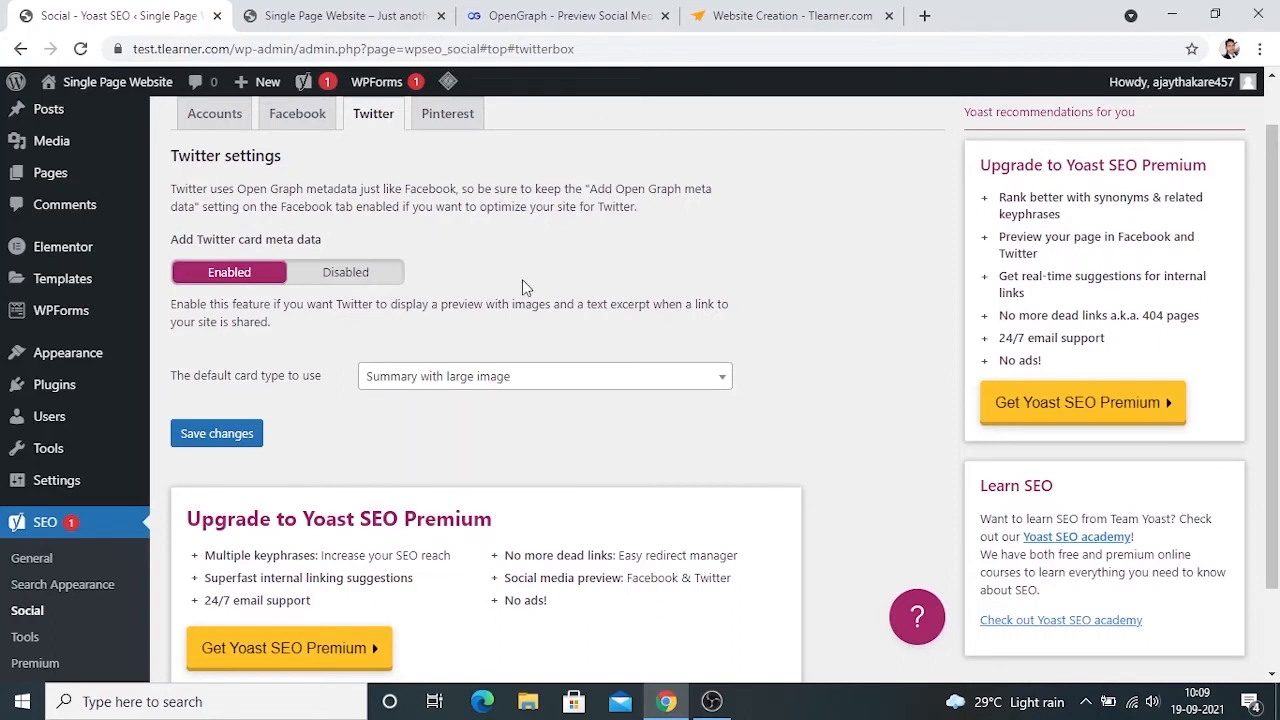
Step: Recheck the Facebook Open Graph meta data option and examine the Pinterest settings with the site confirmation field
left_click(305, 117)
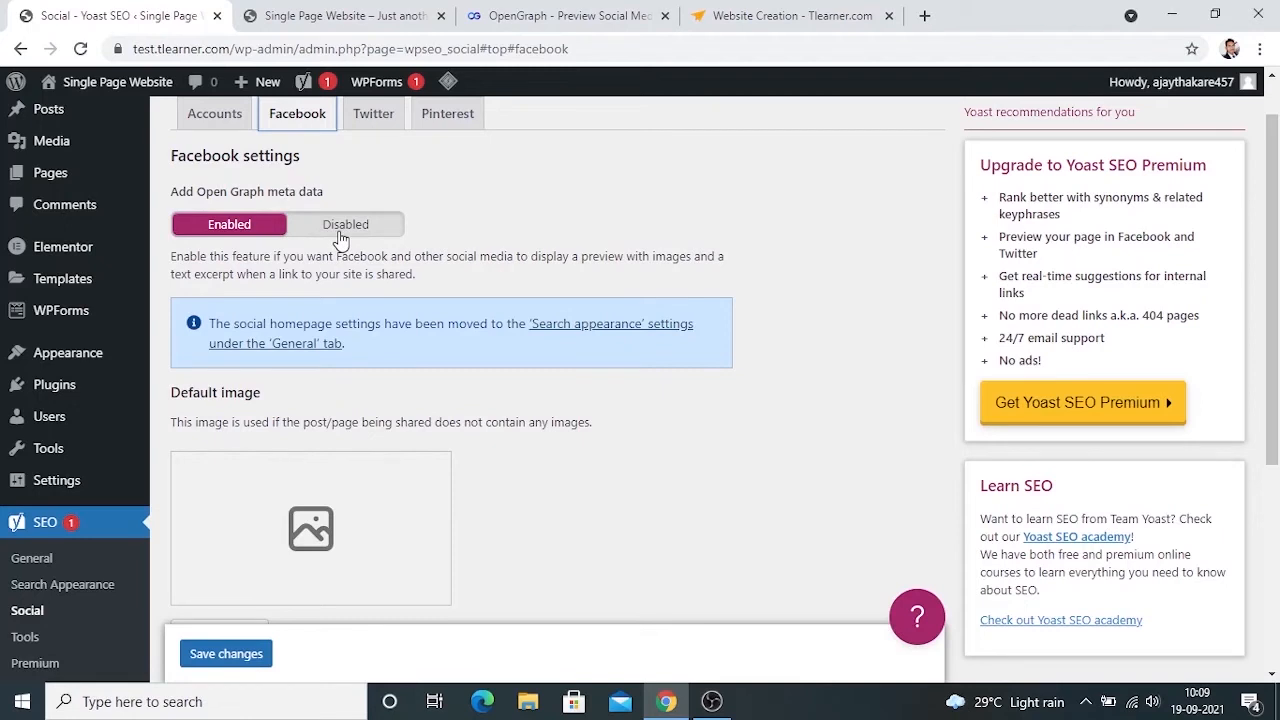
left_click(455, 127)
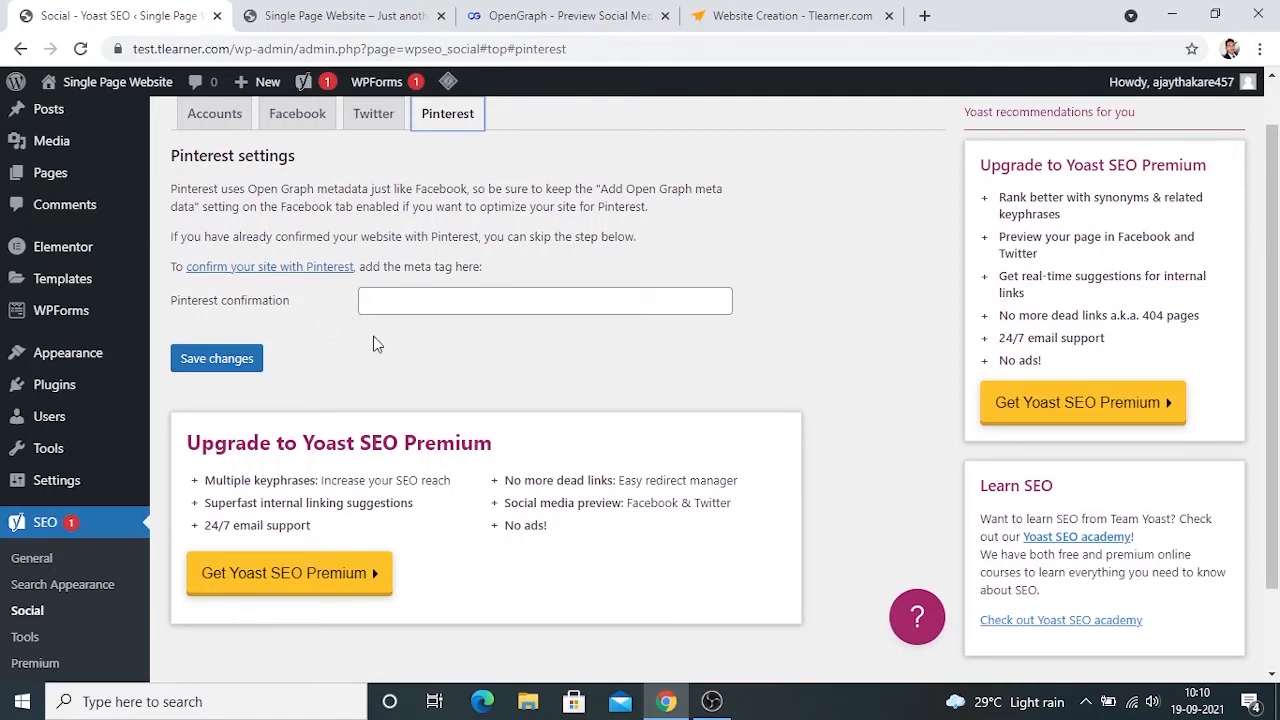
scroll(376, 344, "up", 1)
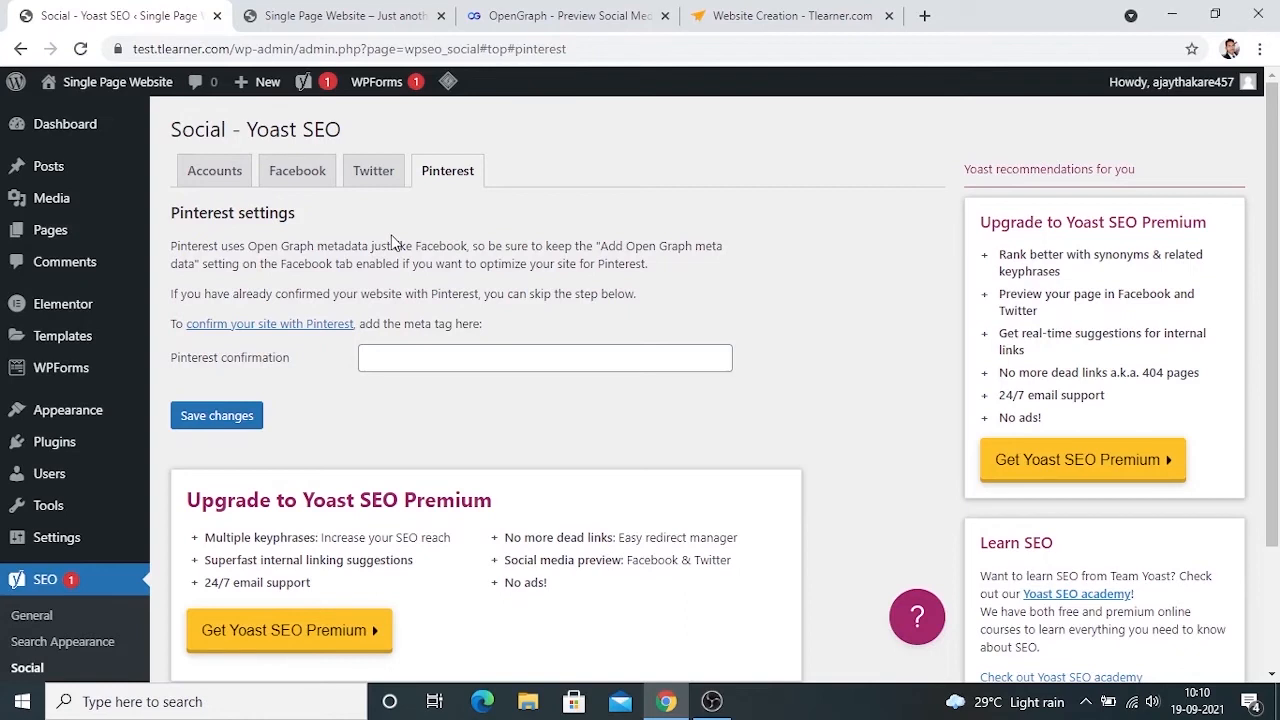
Step: Switch to the OpenGraph preview site and examine how tlearner.com is displayed on Facebook, Twitter, LinkedIn and Discord
left_click(521, 12)
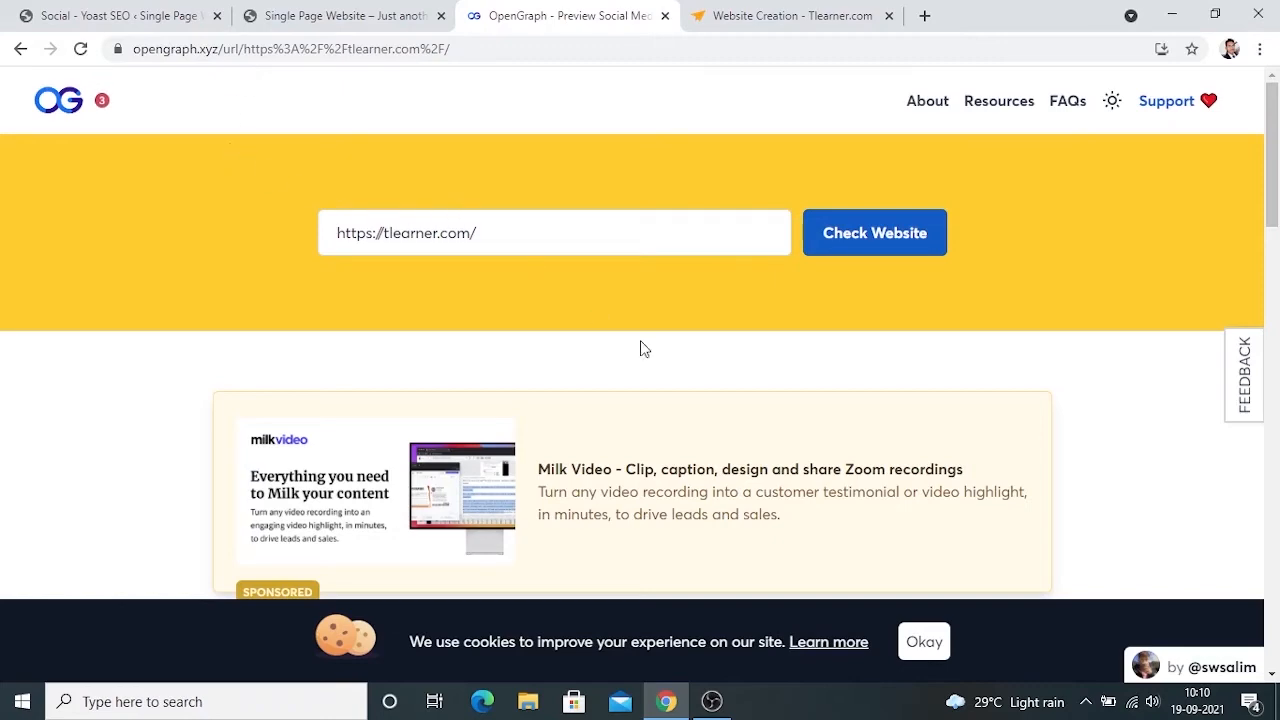
scroll(851, 285, "down", 7)
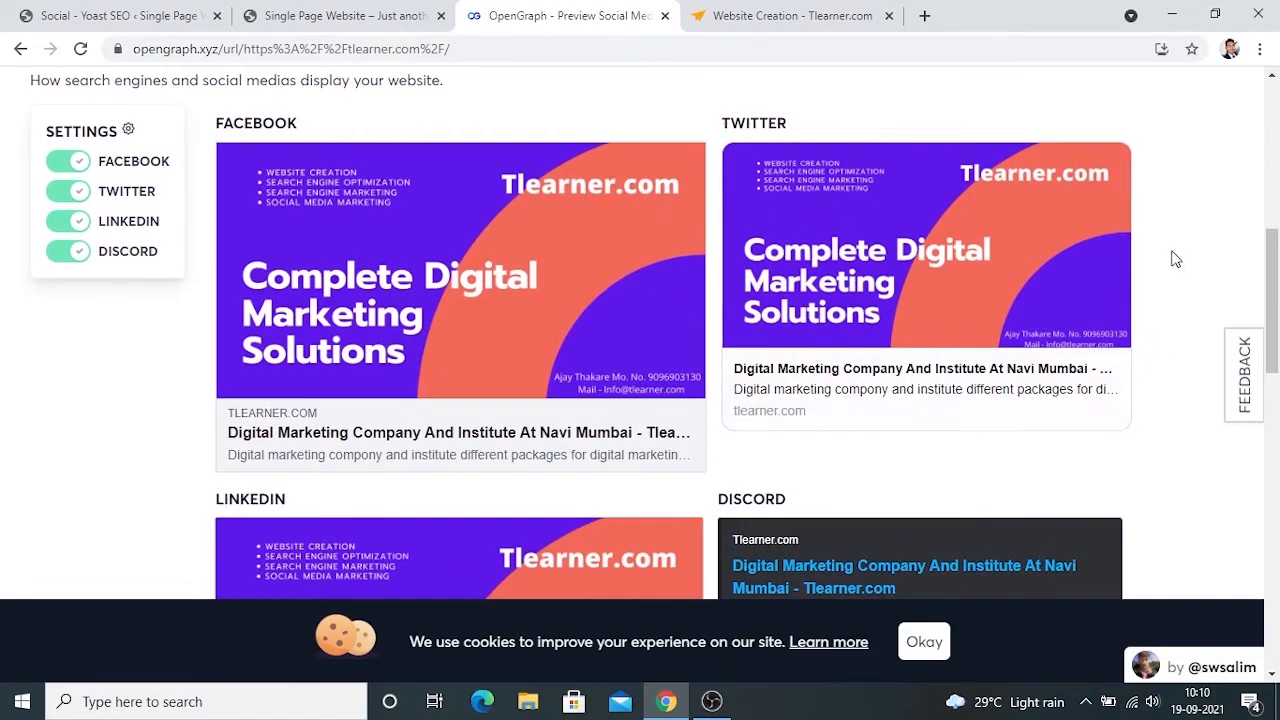
scroll(1175, 250, "down", 5)
scroll(526, 383, "up", 2)
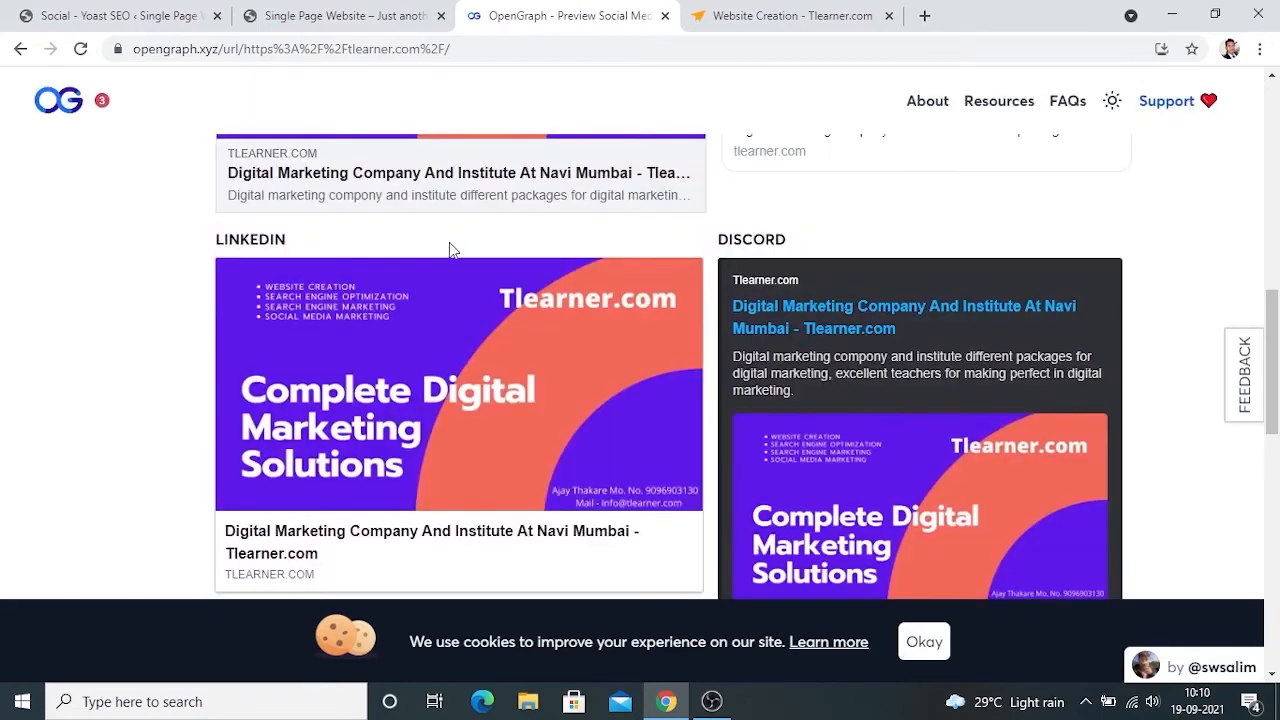
scroll(1189, 298, "down", 1)
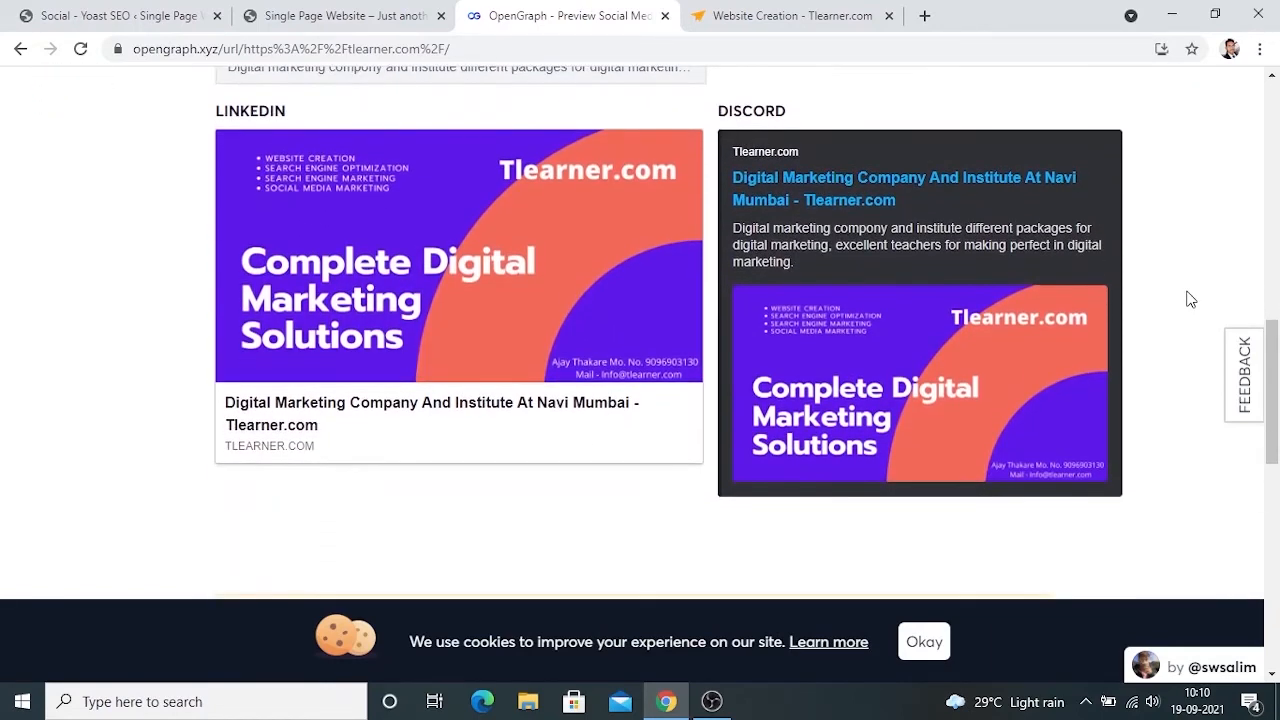
scroll(1190, 298, "down", 3)
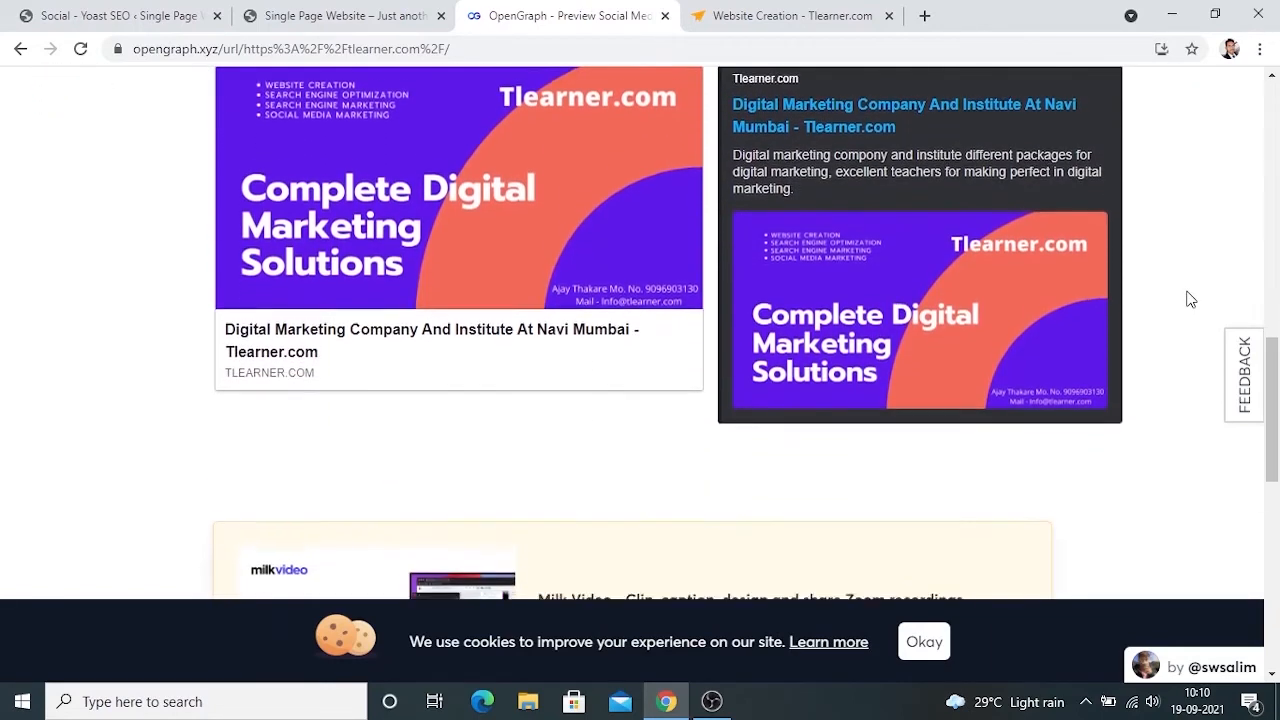
scroll(1190, 298, "up", 1)
scroll(1190, 298, "up", 3)
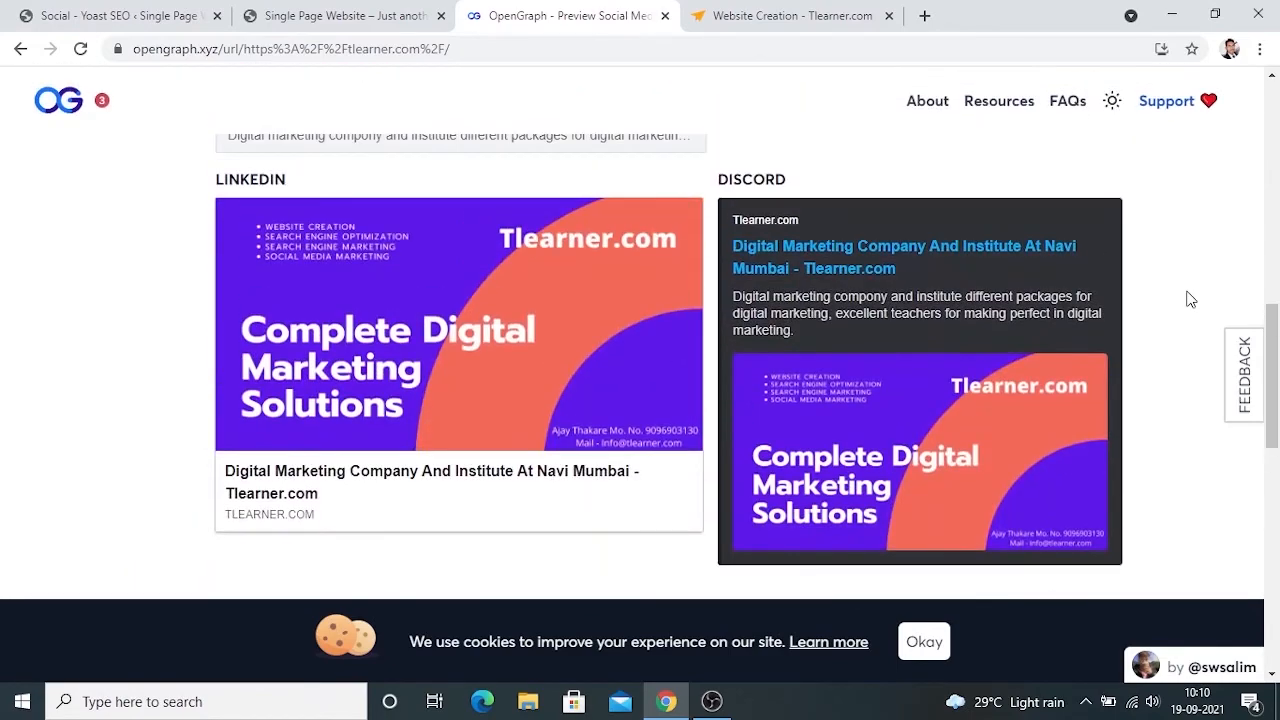
Step: Return to Yoast SEO and examine its built-in tools, including the Optimize SEO Data status
left_click(150, 15)
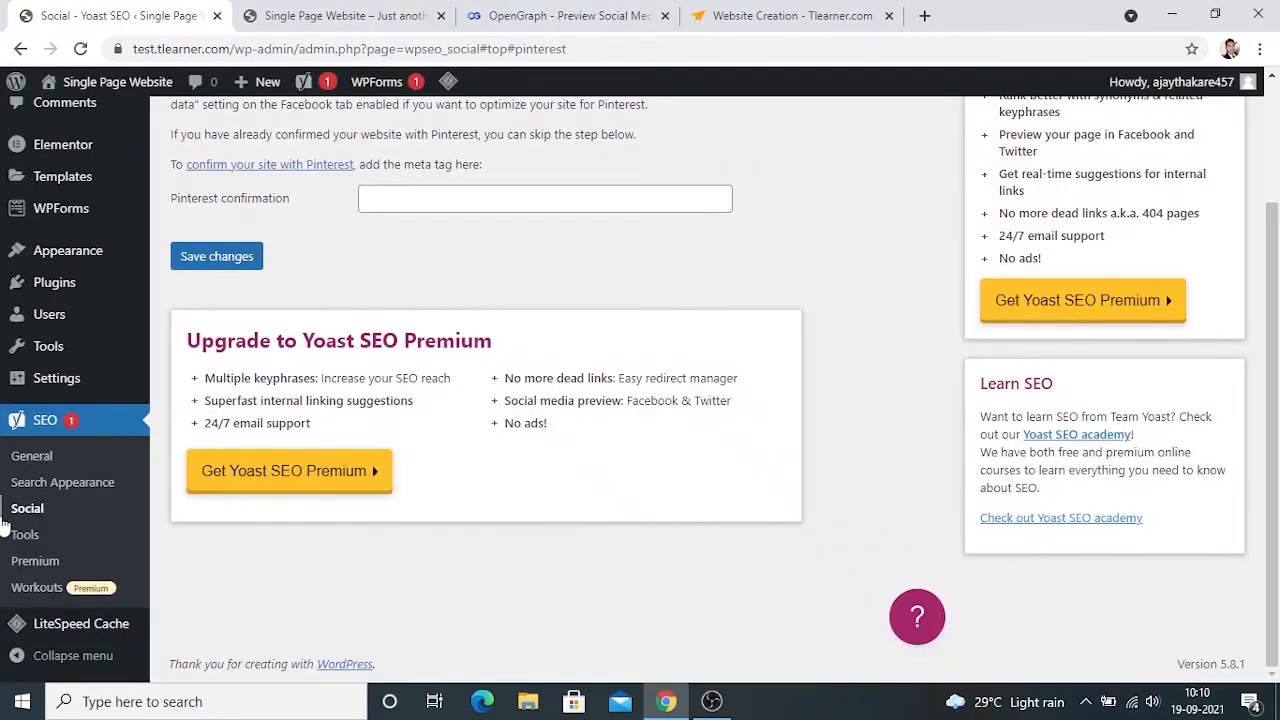
left_click(25, 543)
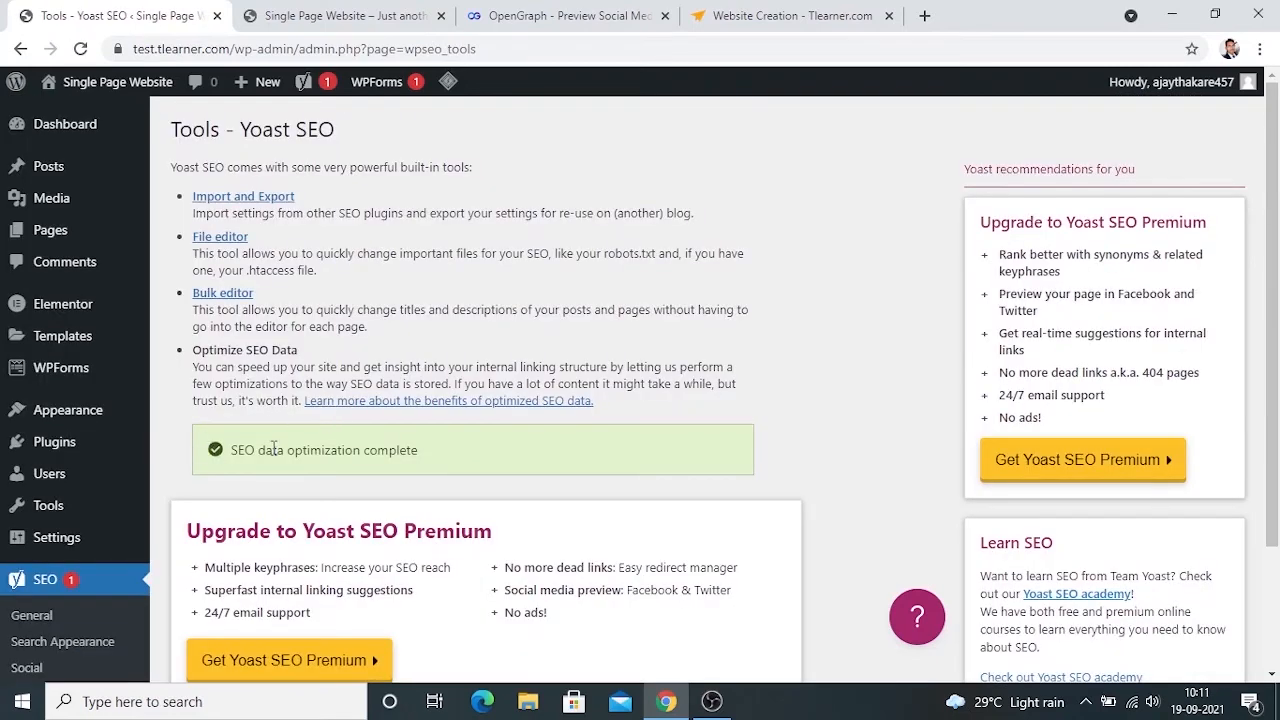
triple_click(286, 451)
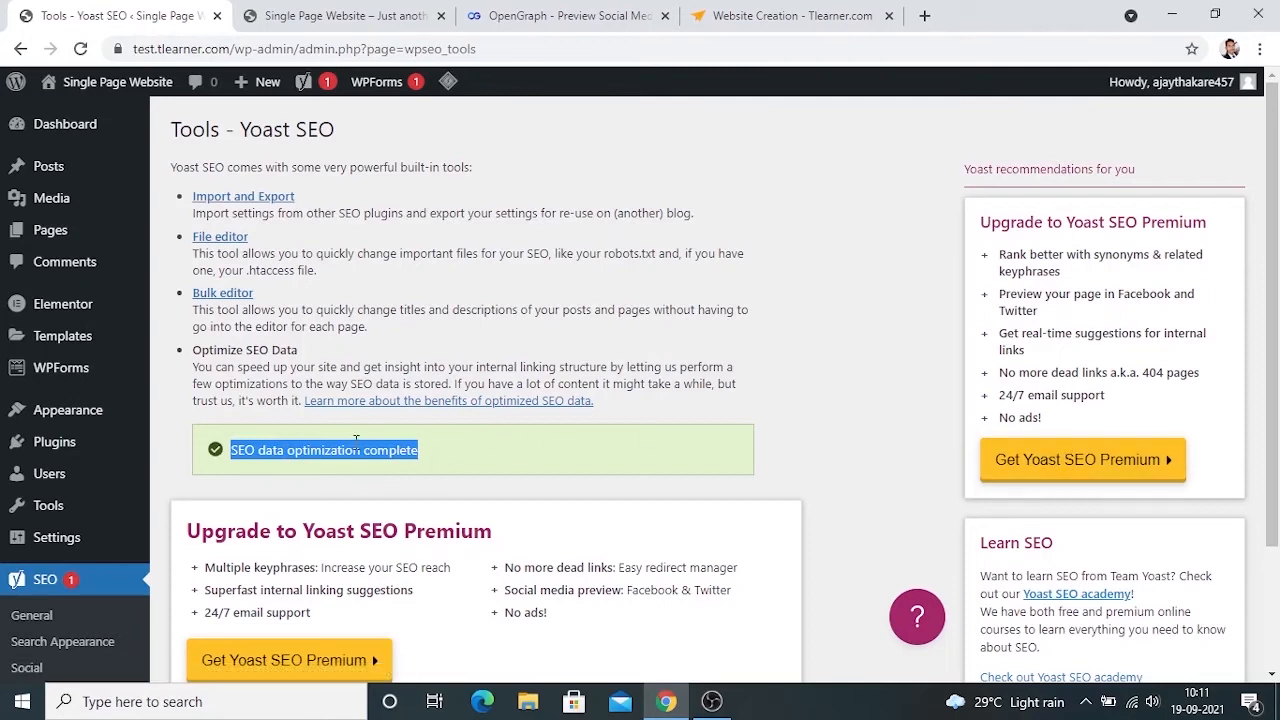
left_click(777, 460)
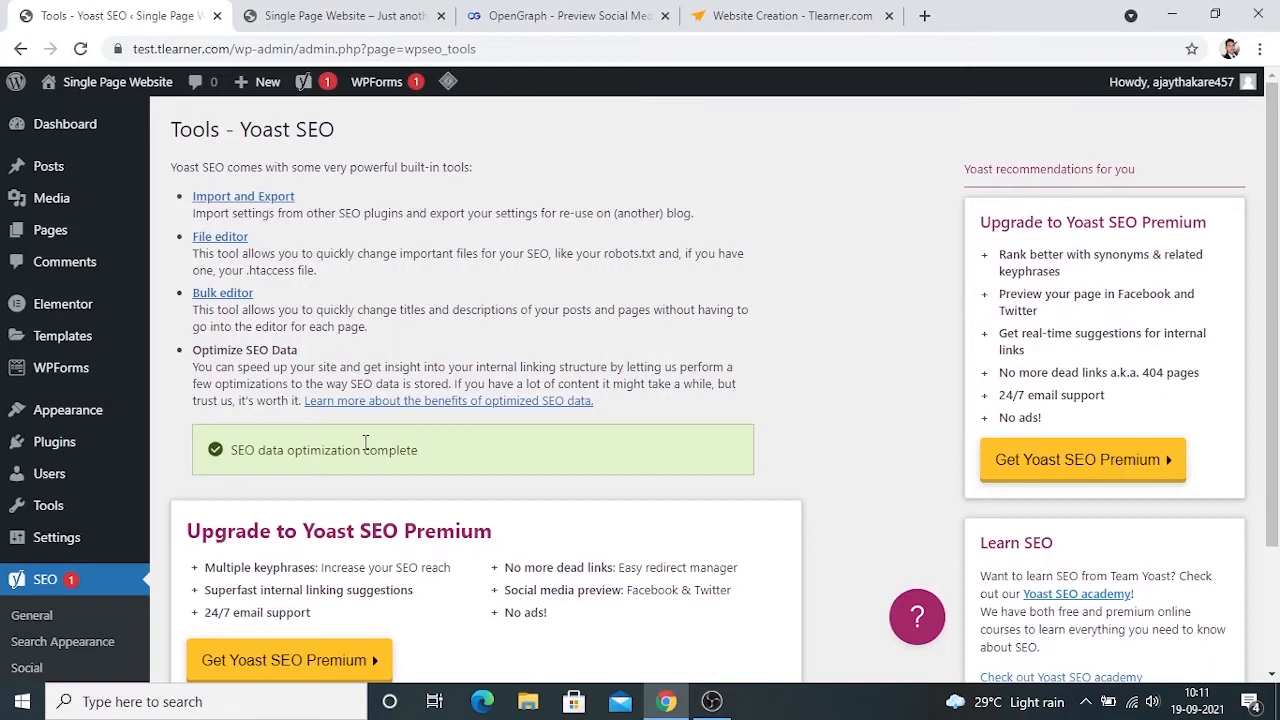
Step: Export the Yoast SEO settings with the Import and Export tool
left_click(263, 200)
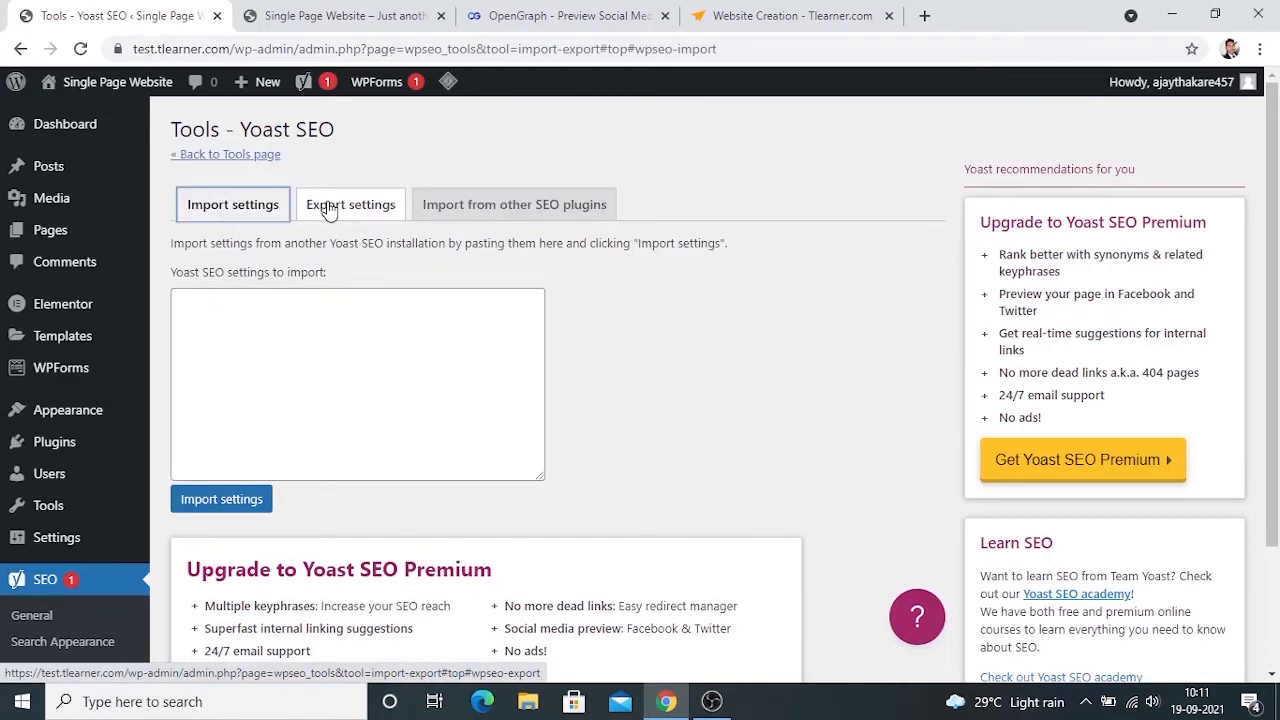
left_click(328, 208)
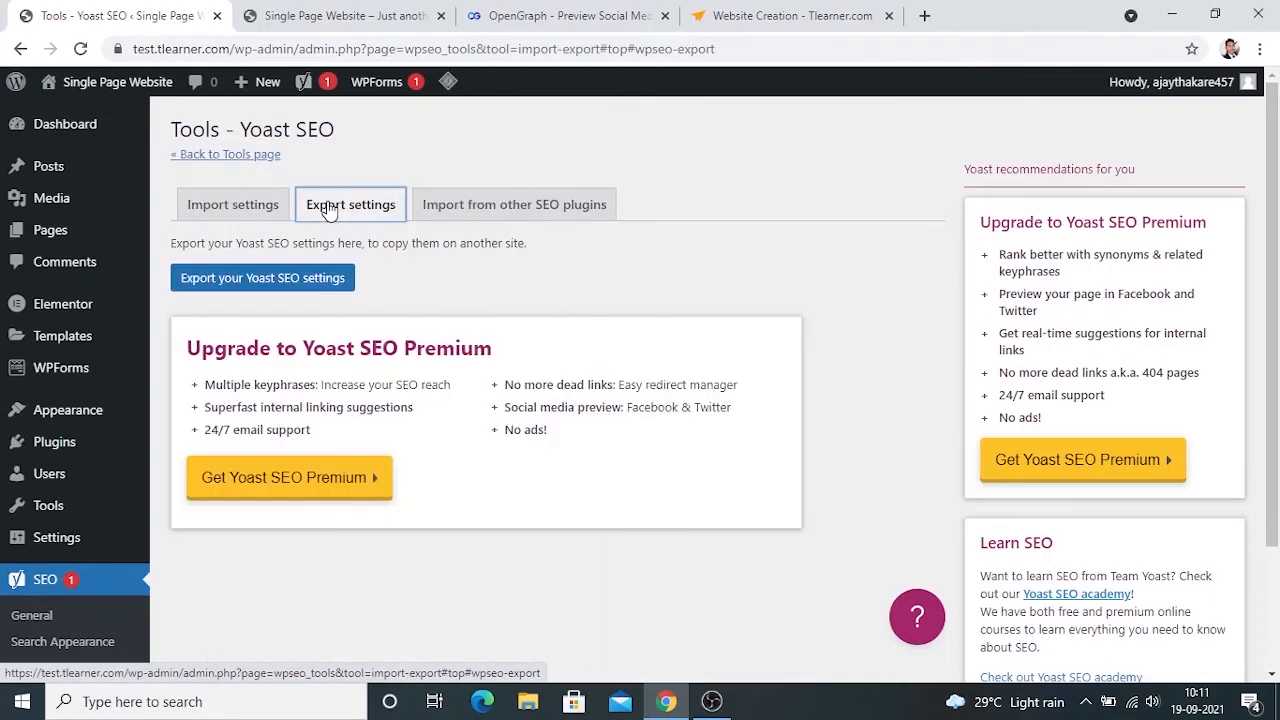
left_click(281, 287)
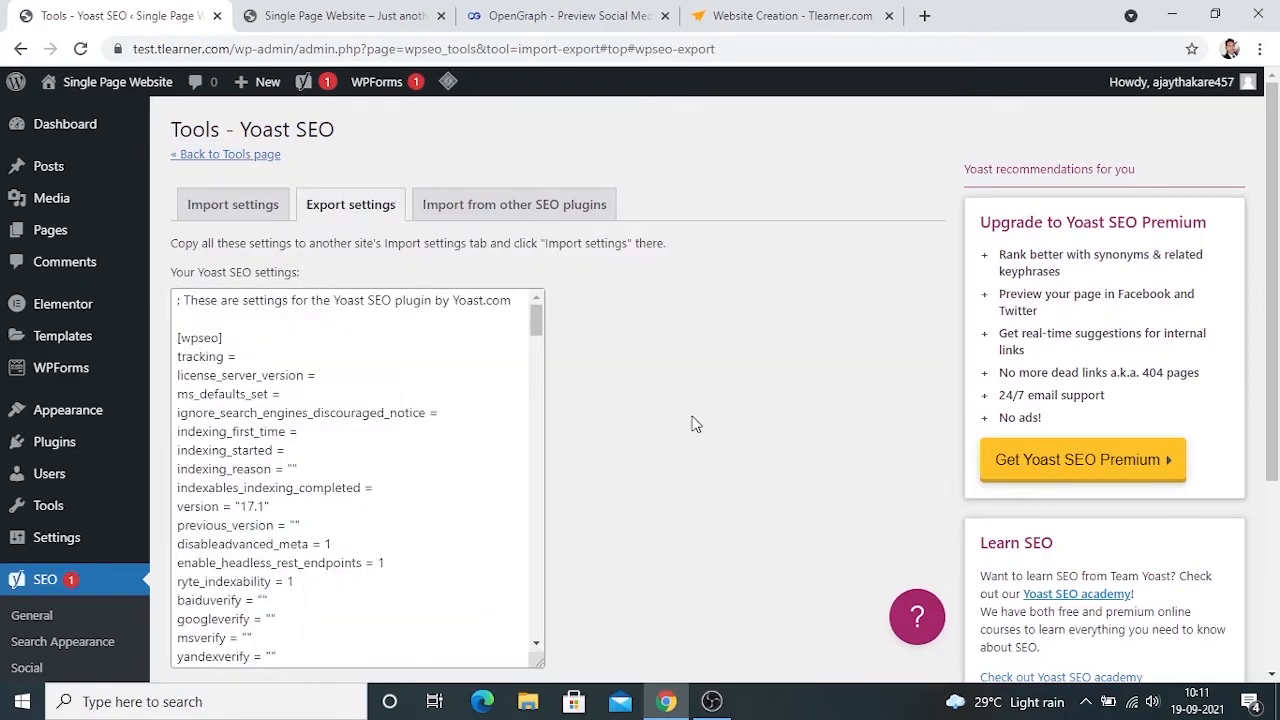
Step: Examine the full text of the exported Yoast SEO settings that can be copied to another site
scroll(697, 425, "down", 1)
left_click(286, 400)
scroll(286, 400, "down", 10)
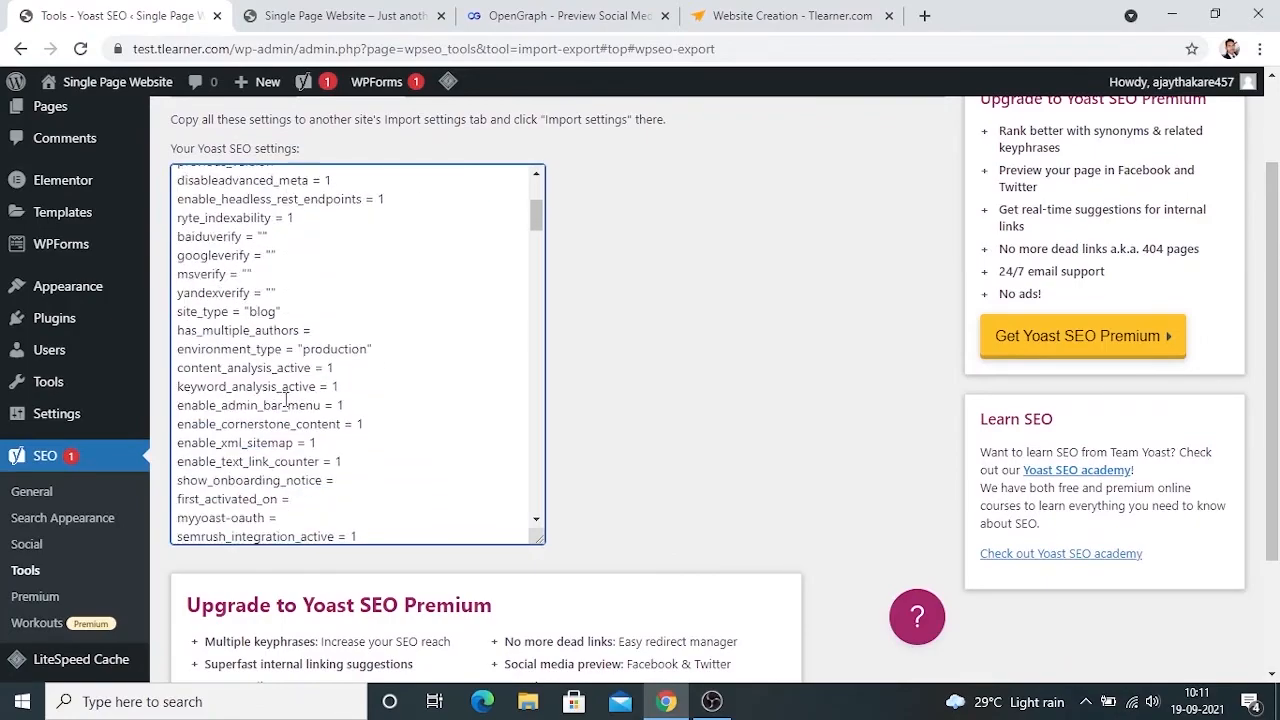
scroll(286, 400, "down", 15)
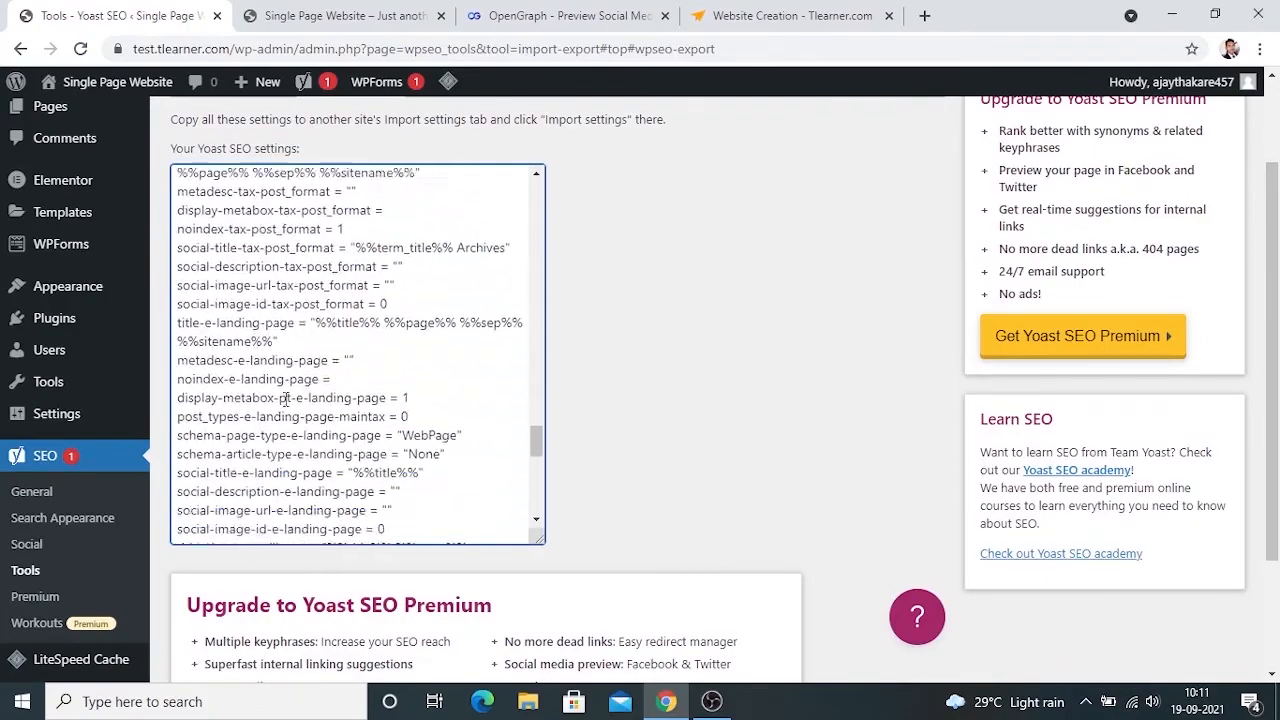
scroll(322, 390, "up", 20)
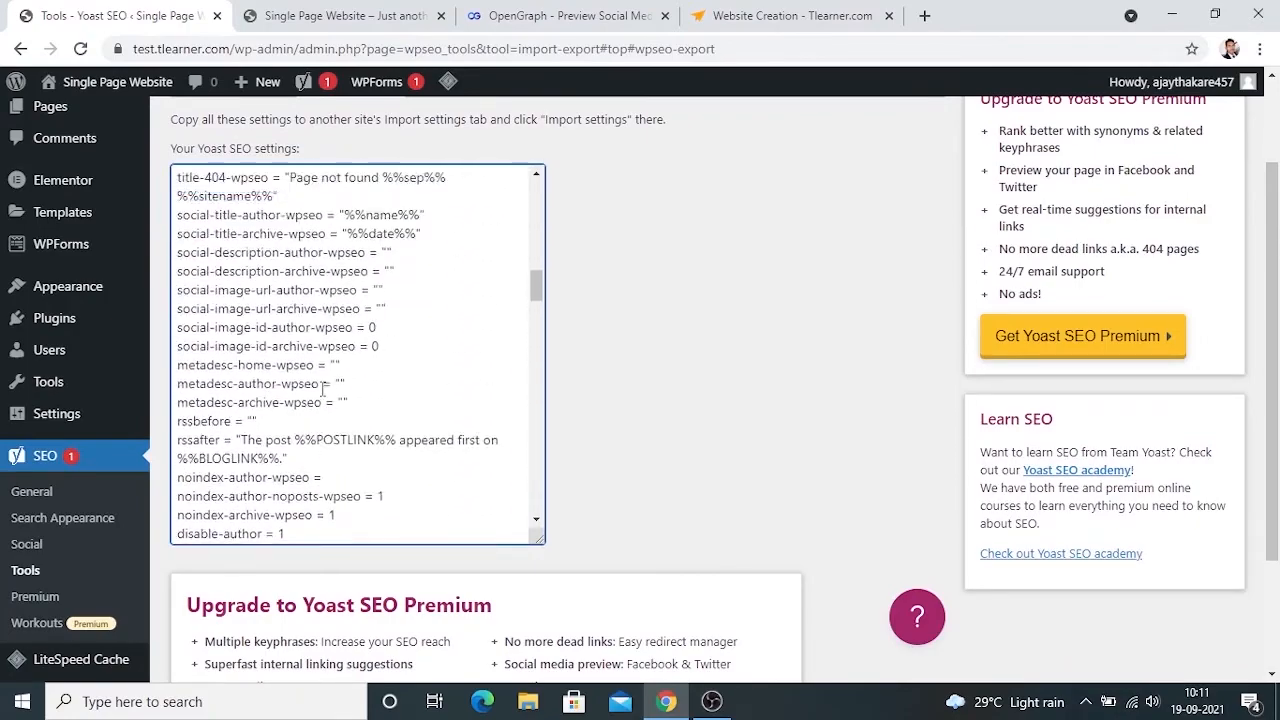
key("ctrl+a")
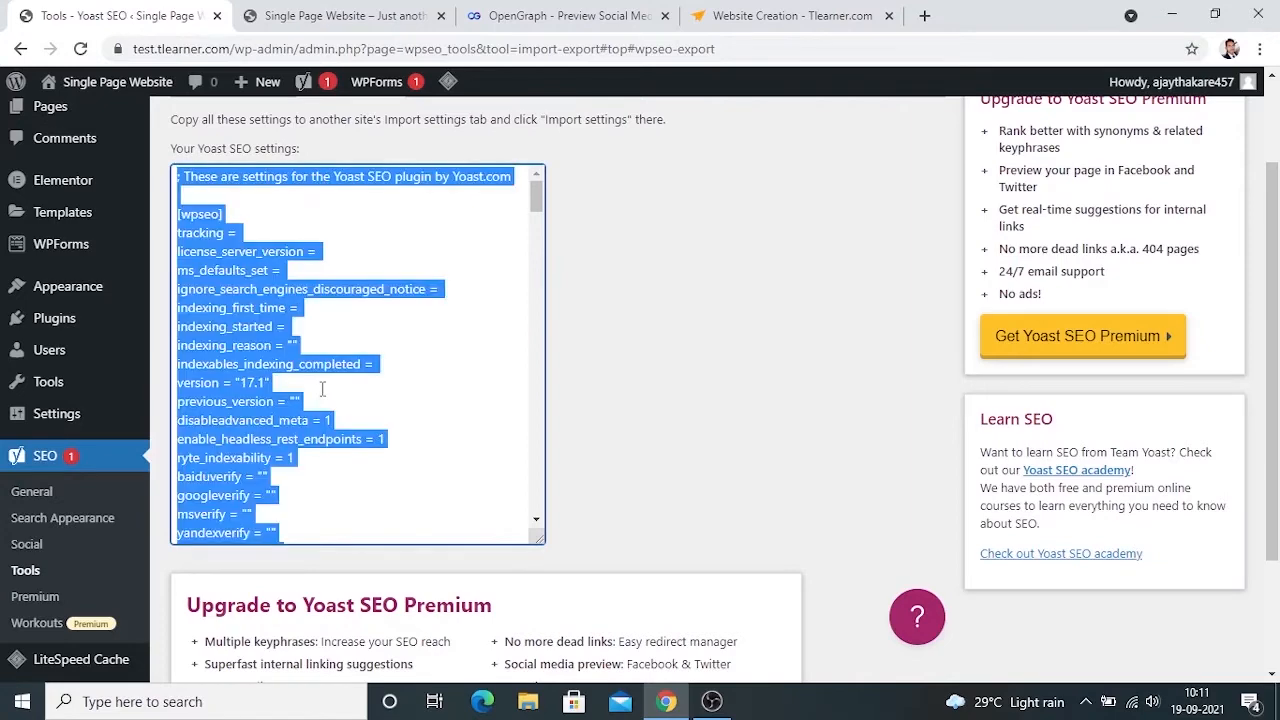
left_click(752, 405)
scroll(752, 408, "up", 2)
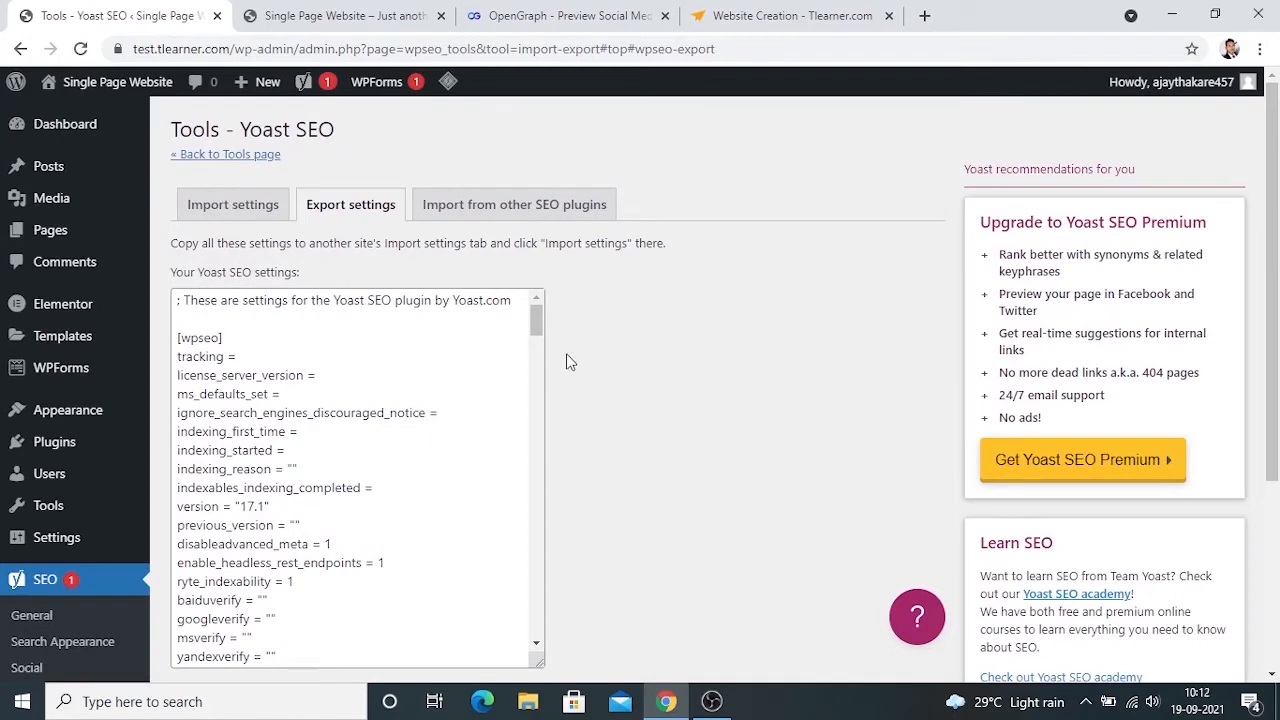
left_click(425, 361)
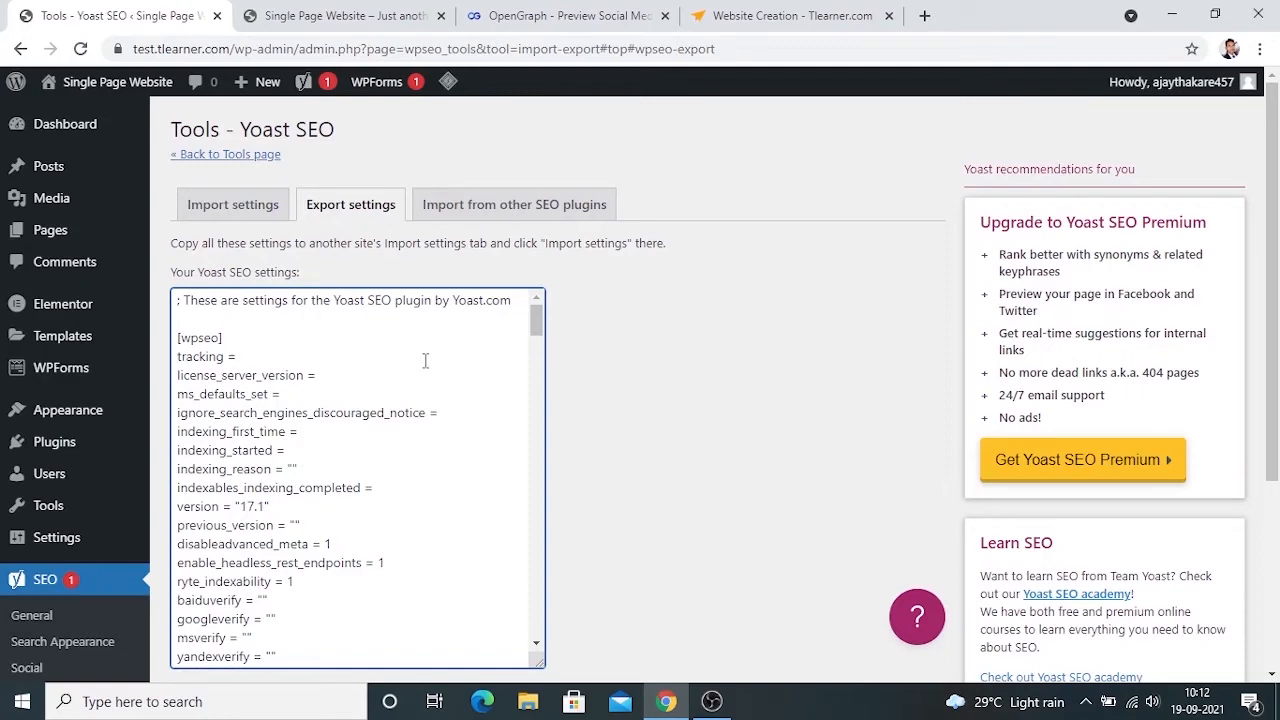
Step: Paste the exported Yoast SEO settings into the field for settings to import and clear the field again
key("ctrl+a")
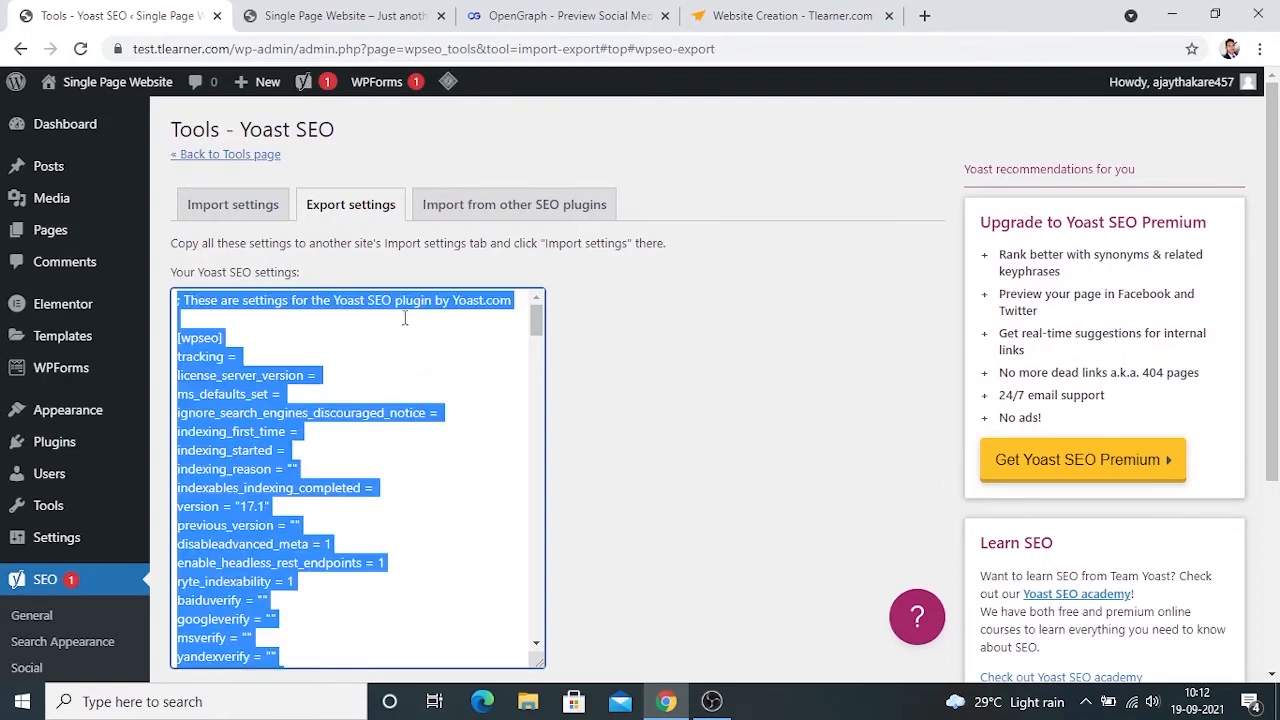
left_click(252, 214)
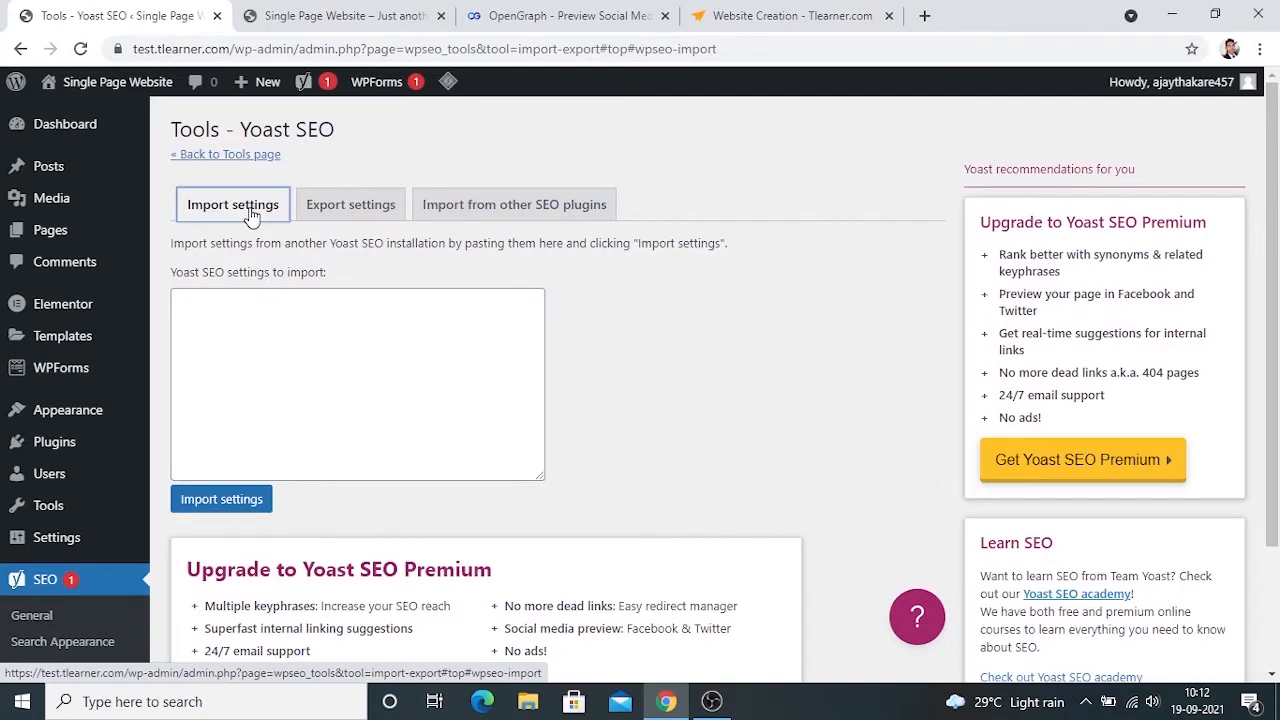
left_click(290, 374)
key("ctrl+v")
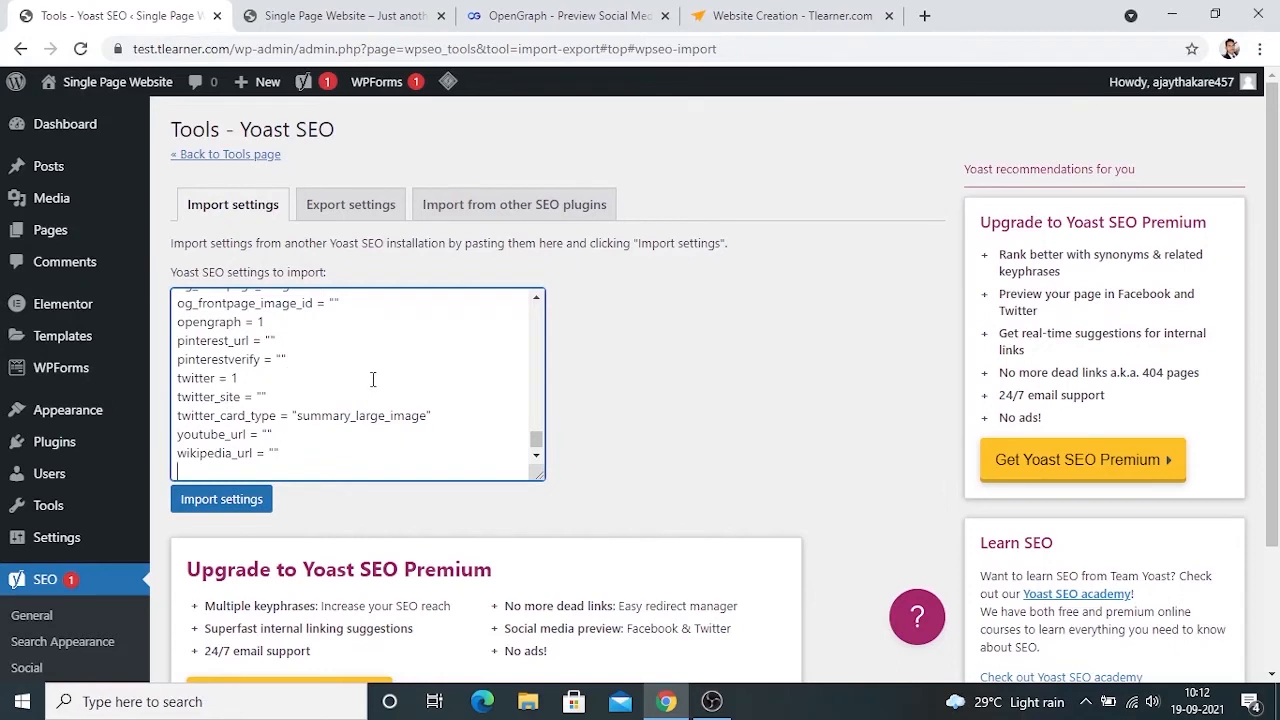
key("ctrl+a")
key("BackSpace")
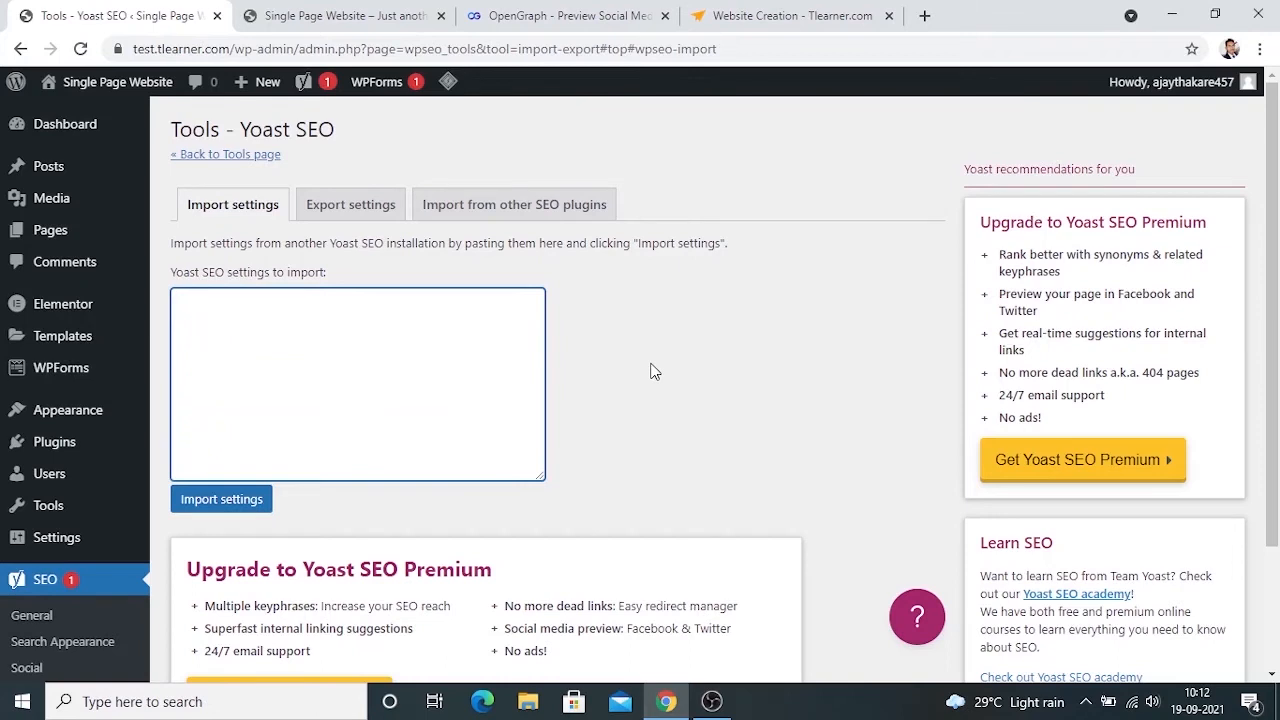
Step: Examine the option to import from other SEO plugins and the Yoast SEO Premium extensions page
left_click(561, 208)
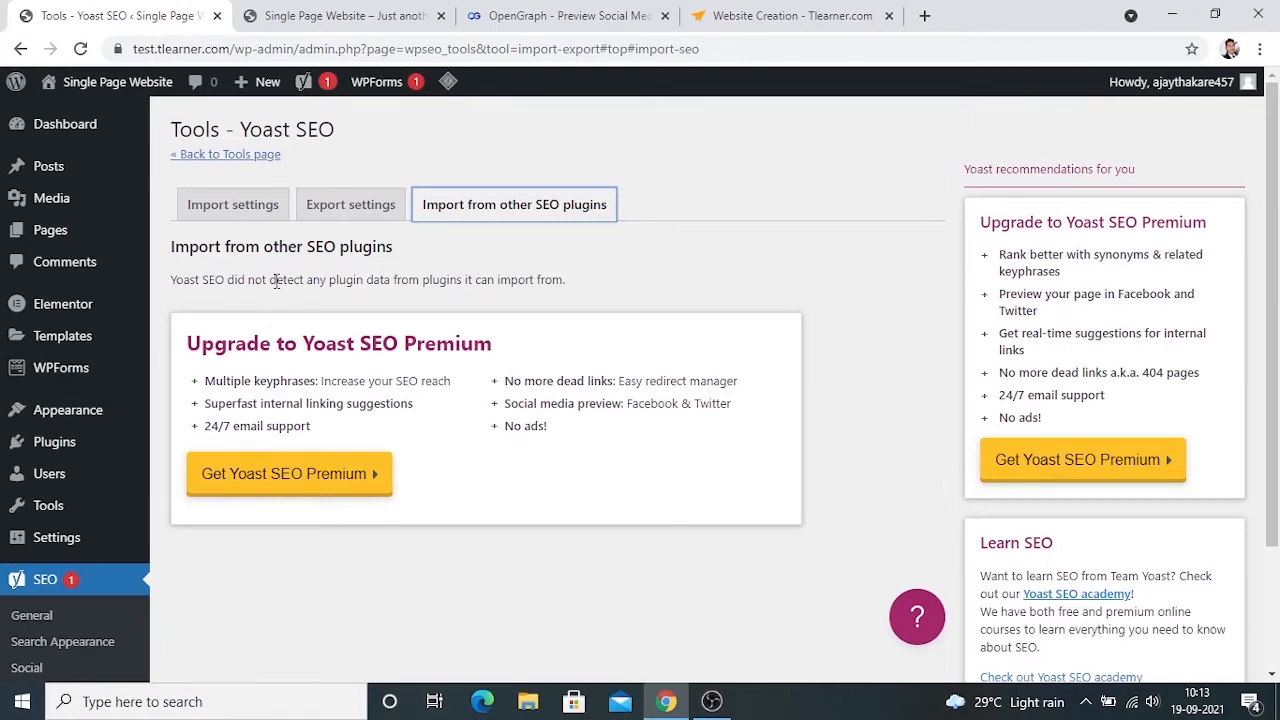
scroll(276, 282, "down", 2)
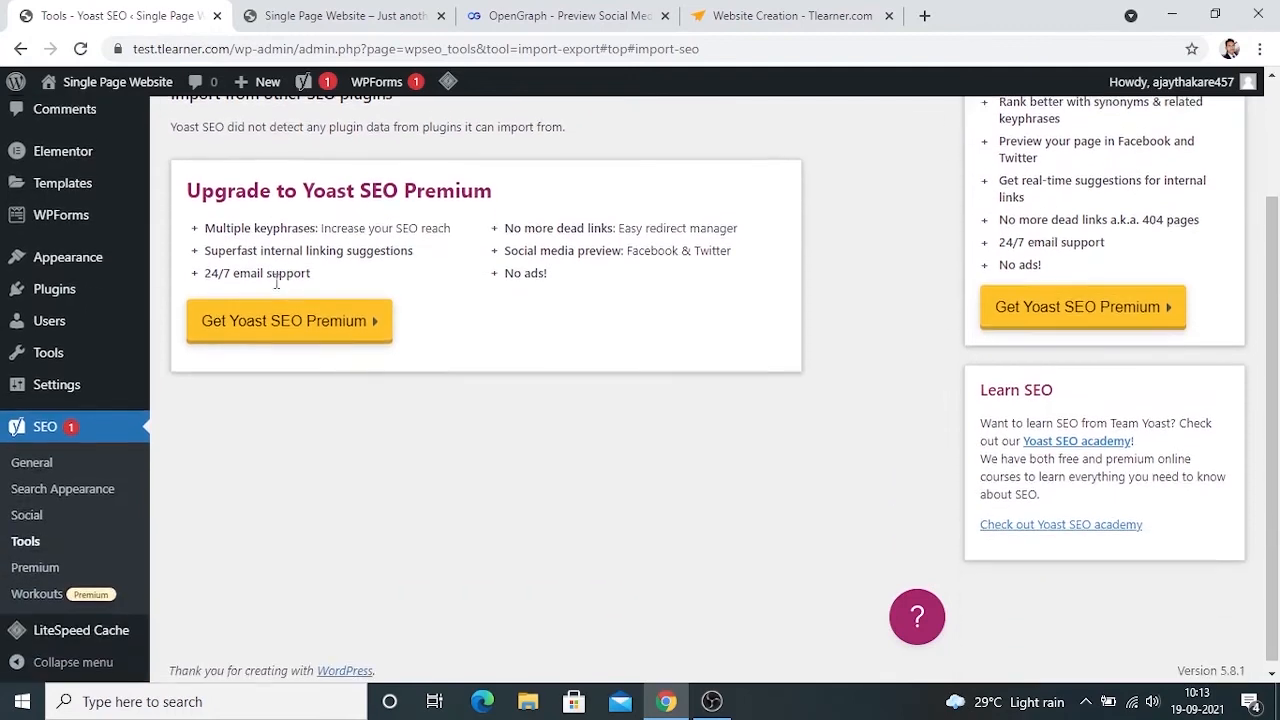
left_click(35, 566)
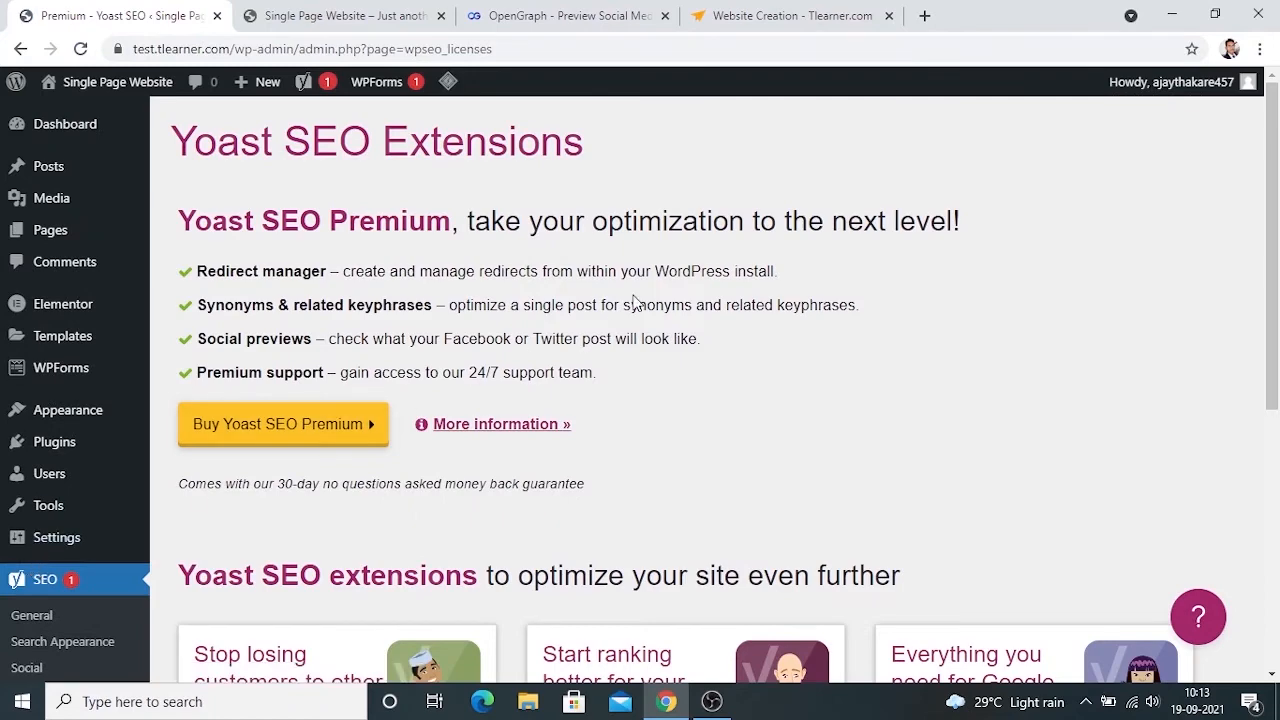
scroll(634, 303, "down", 3)
scroll(634, 303, "up", 3)
Step: Open the Home page in the block editor, dismiss the welcome guide and show the Yoast SEO sidebar beside its settings
mouse_move(55, 172)
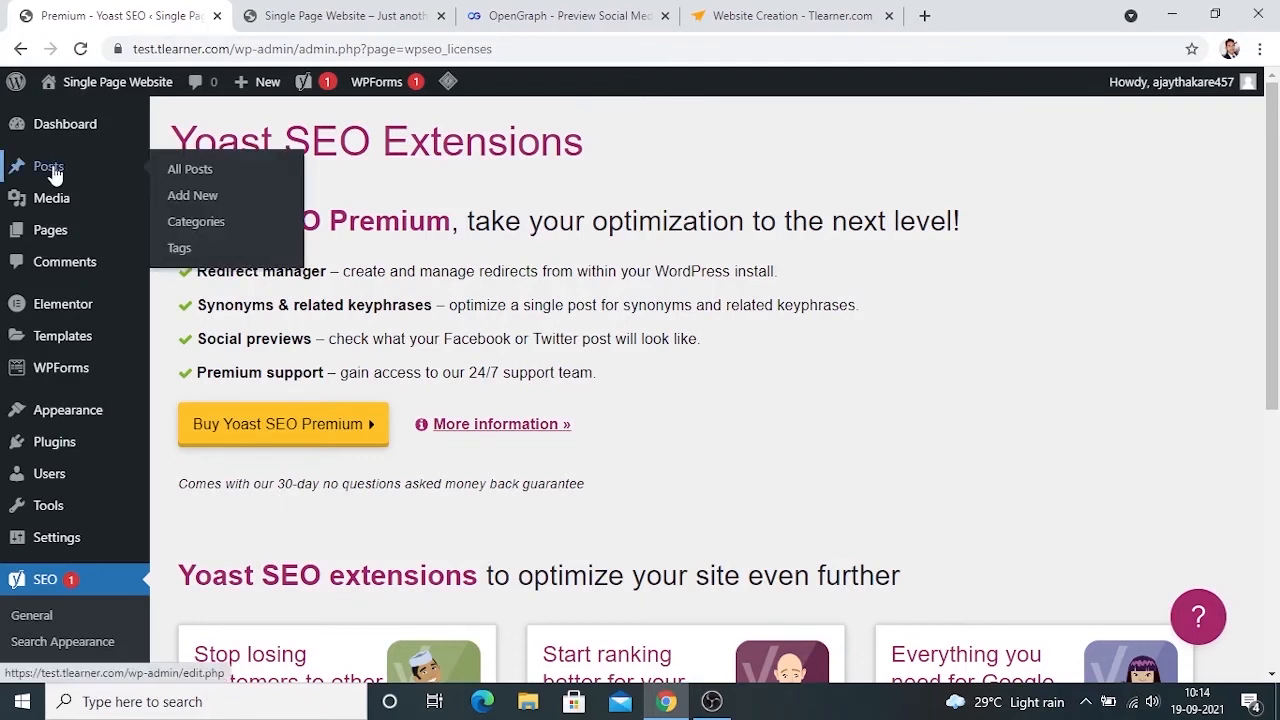
left_click(64, 237)
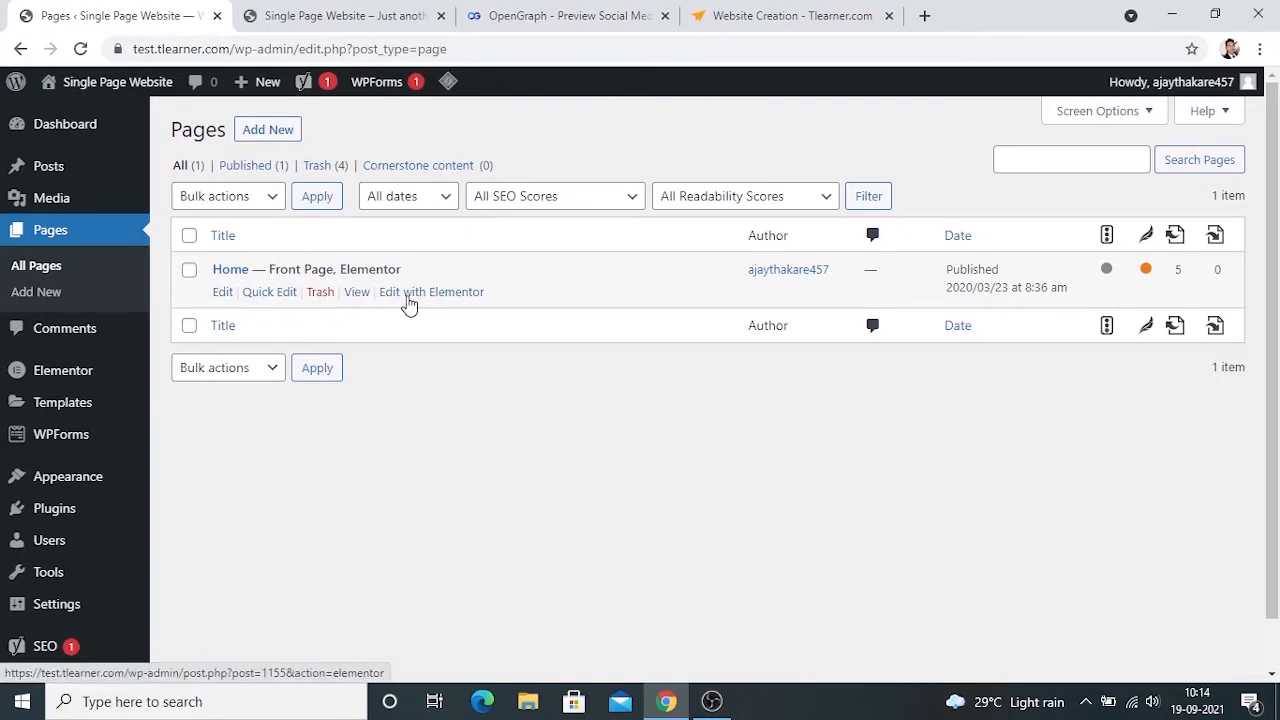
left_click(222, 298)
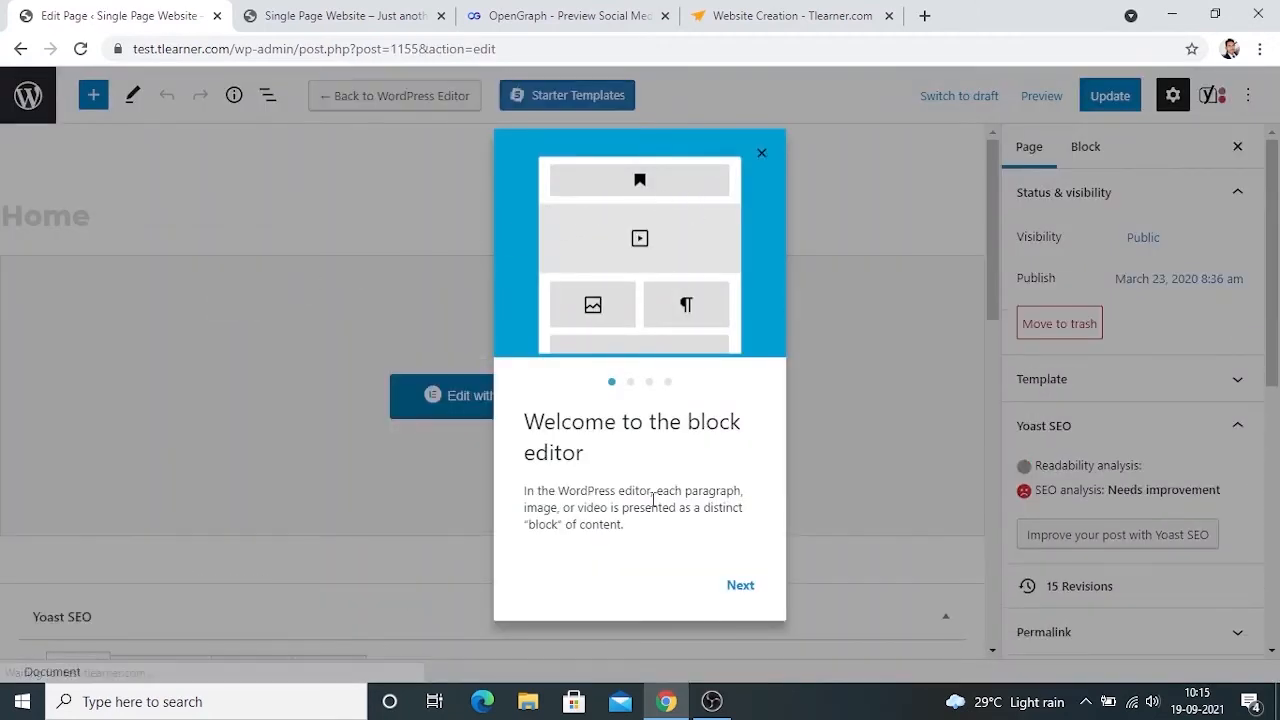
left_click(763, 155)
scroll(745, 341, "down", 4)
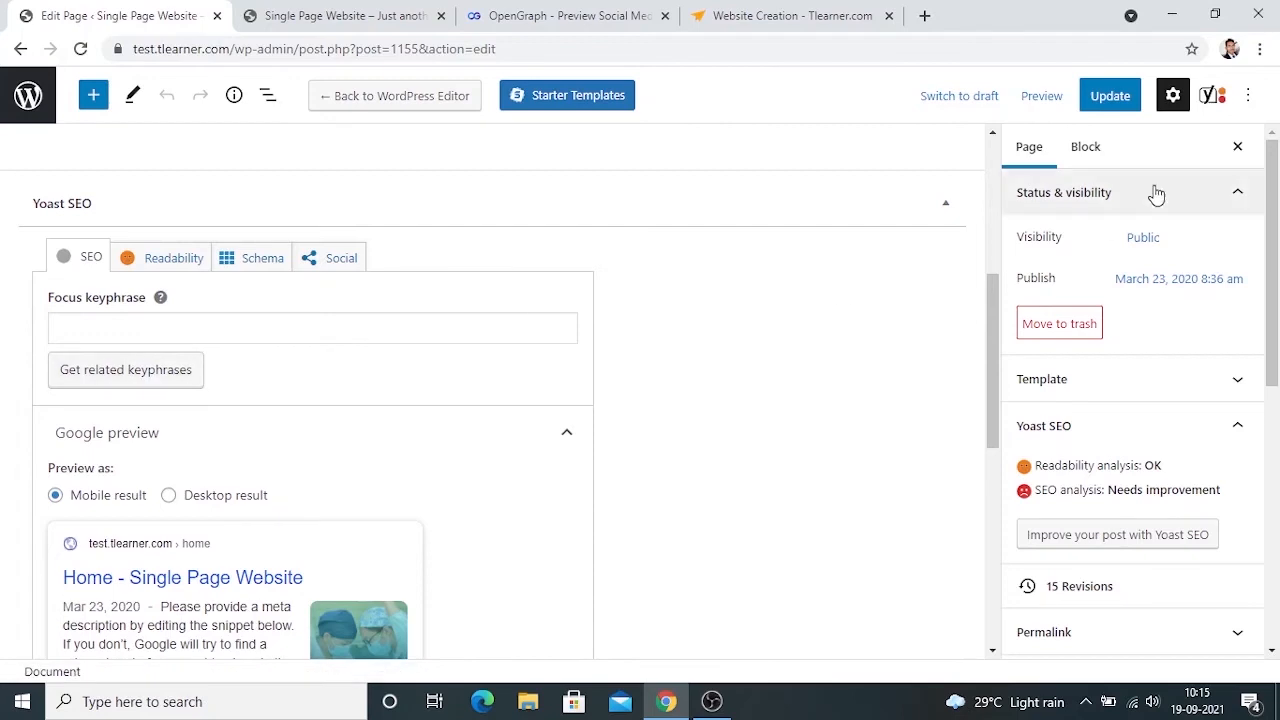
left_click(1212, 97)
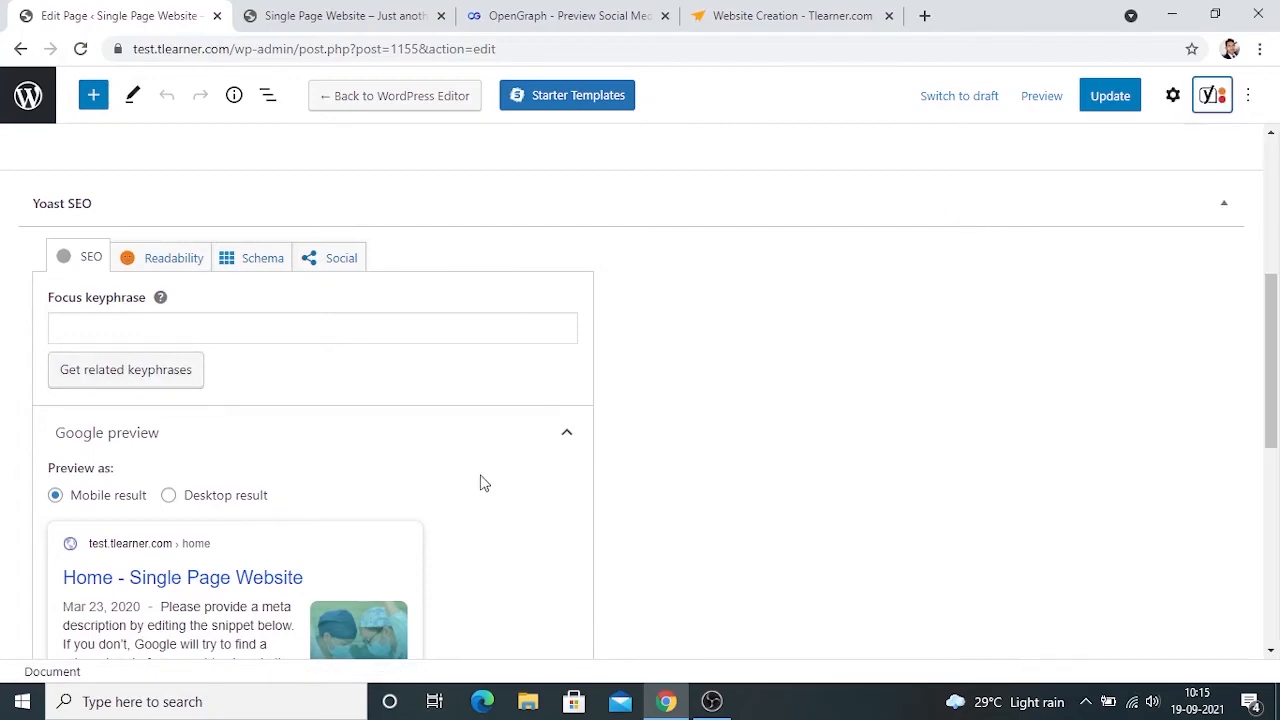
left_click(1212, 96)
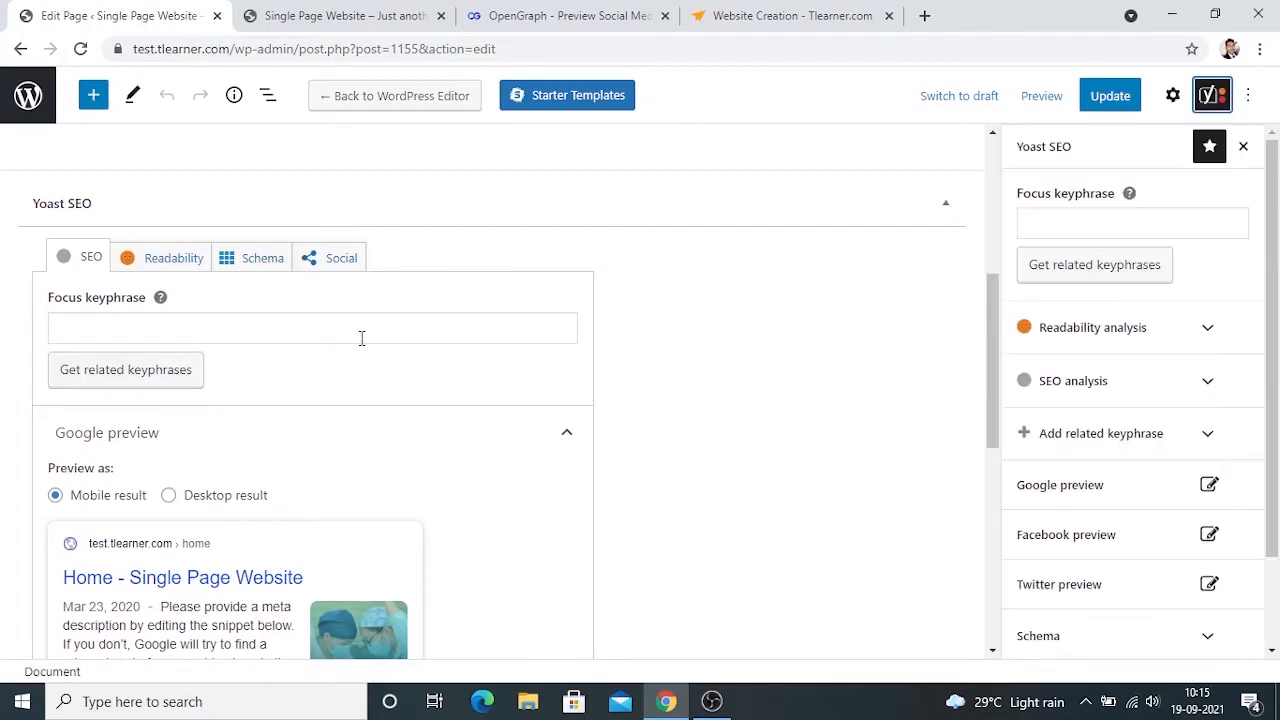
Step: Set the Home page's focus keyphrase to "test" and try to get related keyphrases, closing the Semrush login window
left_click(358, 332)
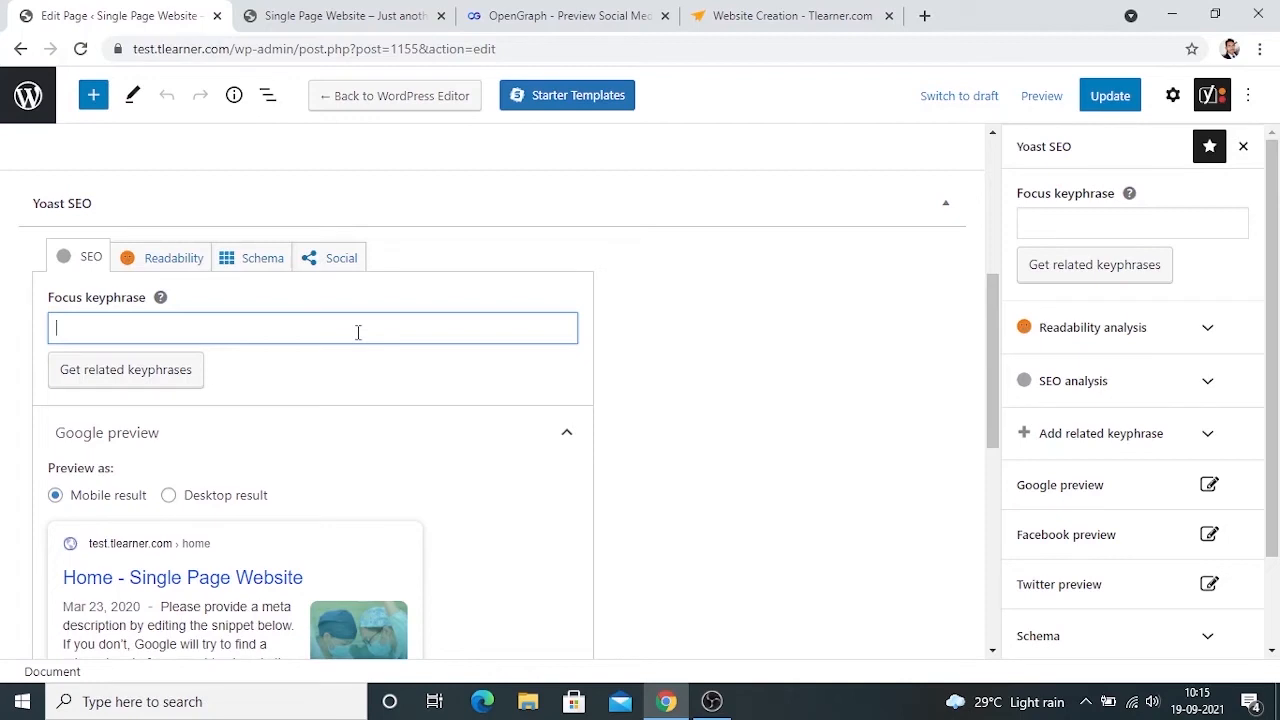
type("test")
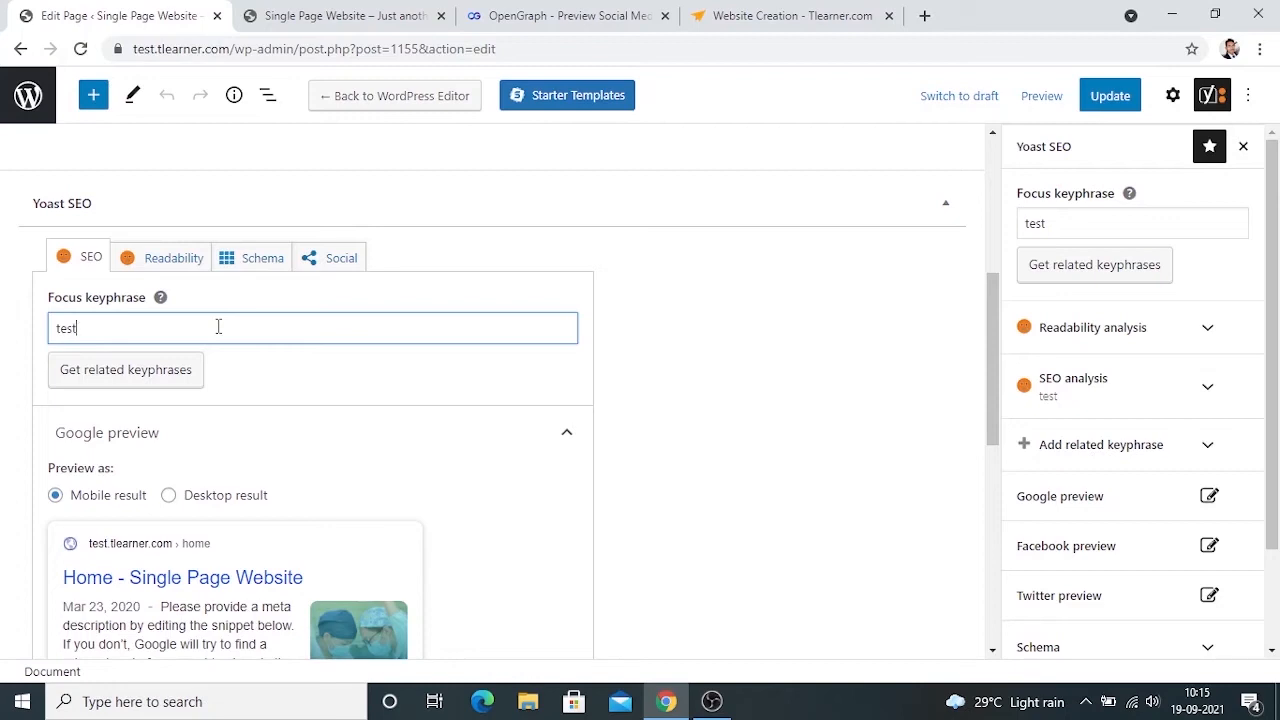
left_click(154, 390)
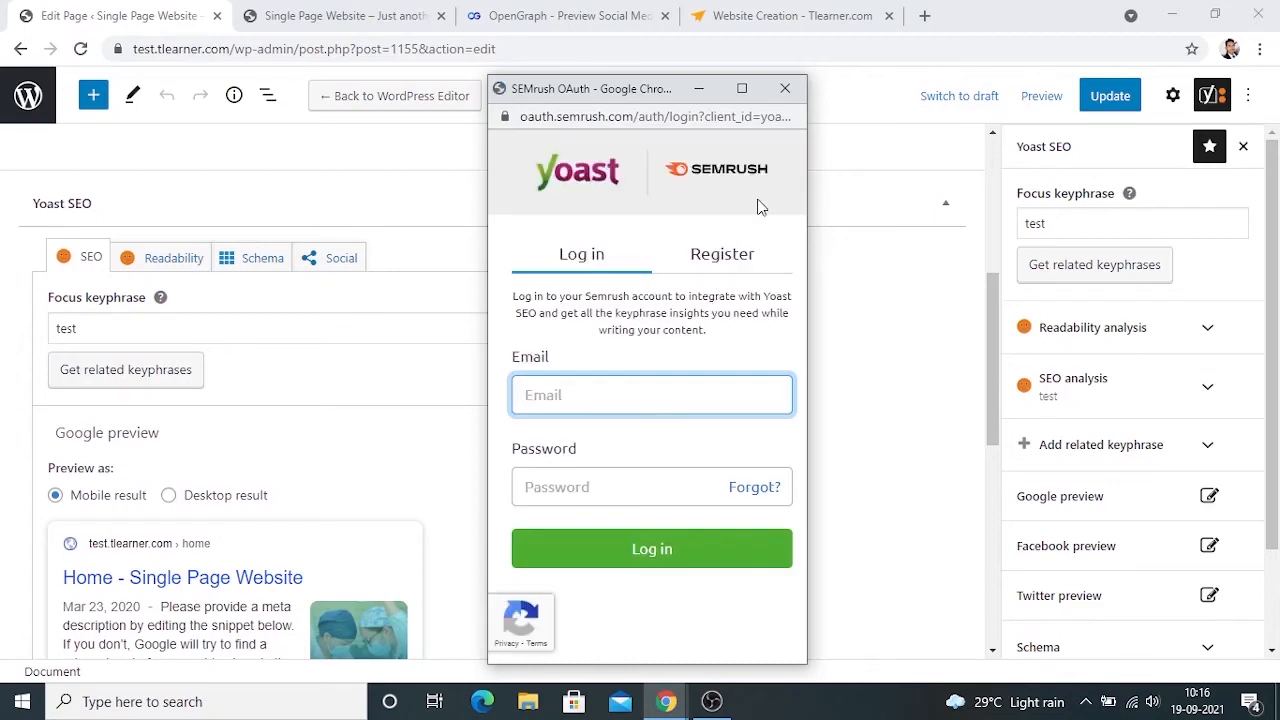
left_click(788, 89)
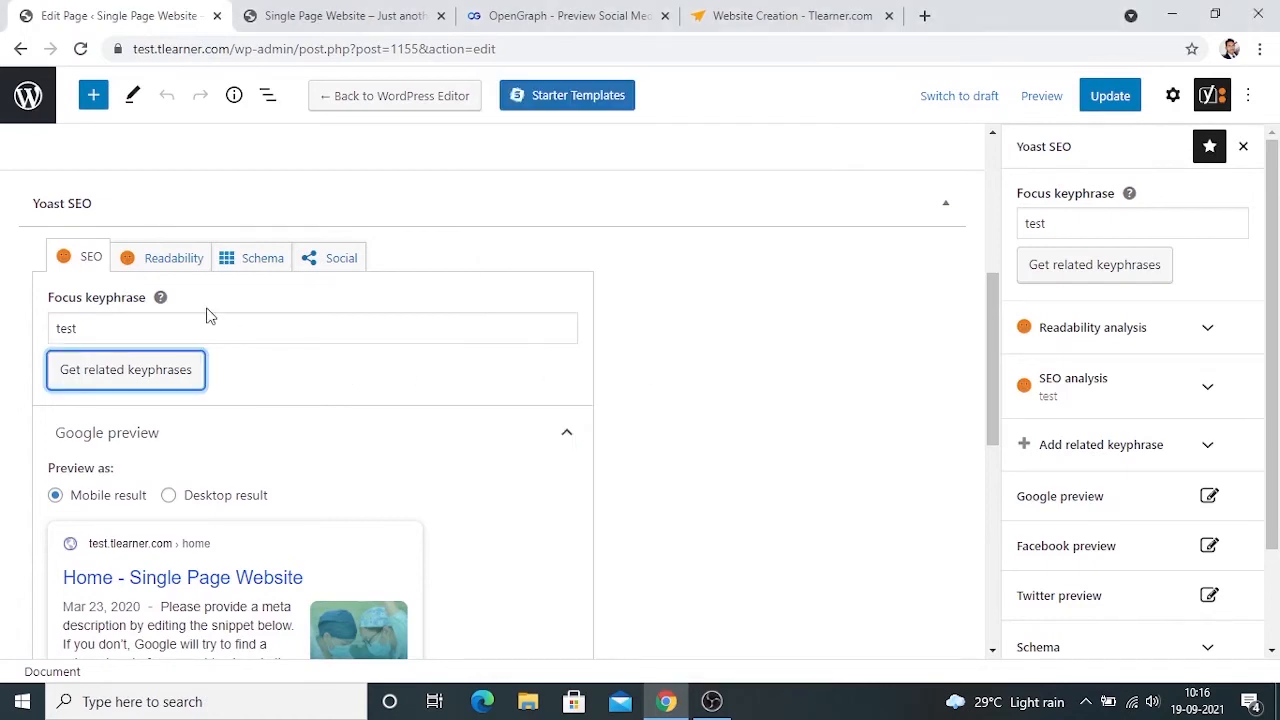
scroll(695, 404, "down", 1)
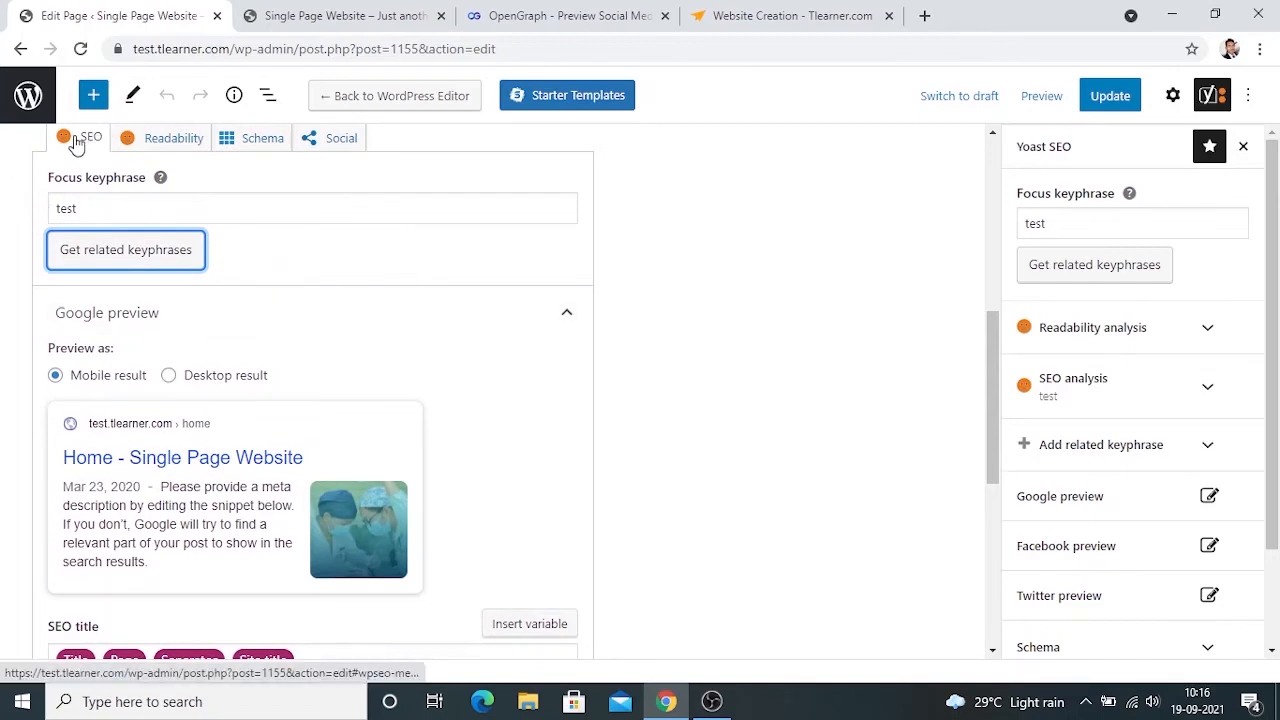
scroll(77, 146, "up", 1)
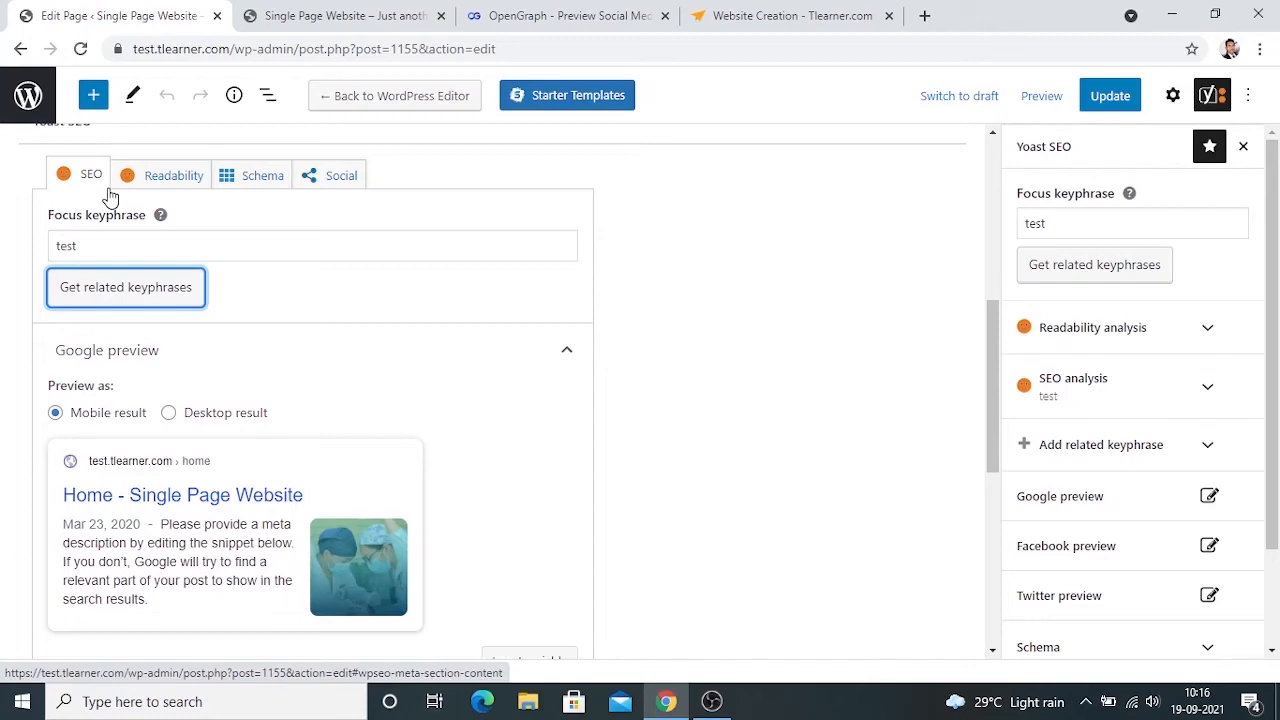
left_click(806, 375)
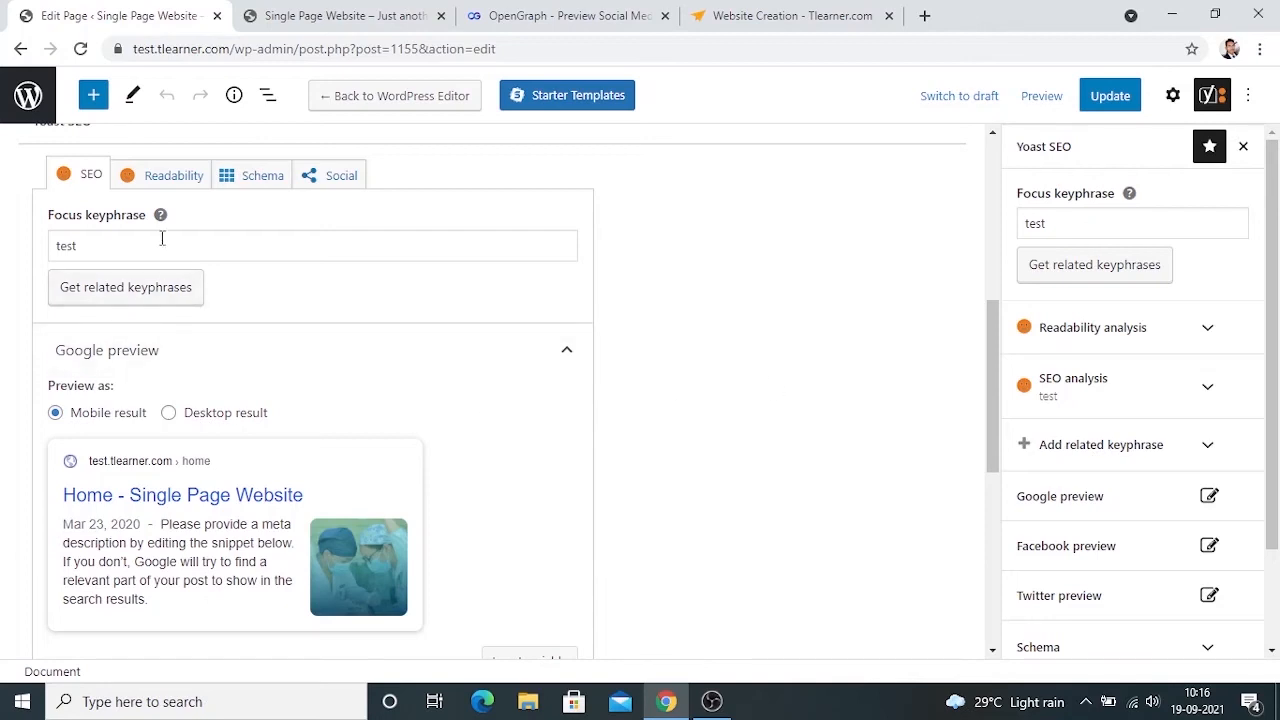
Step: Compare the mobile and desktop results in the Home page's Google preview, ending on the mobile result
scroll(797, 358, "down", 2)
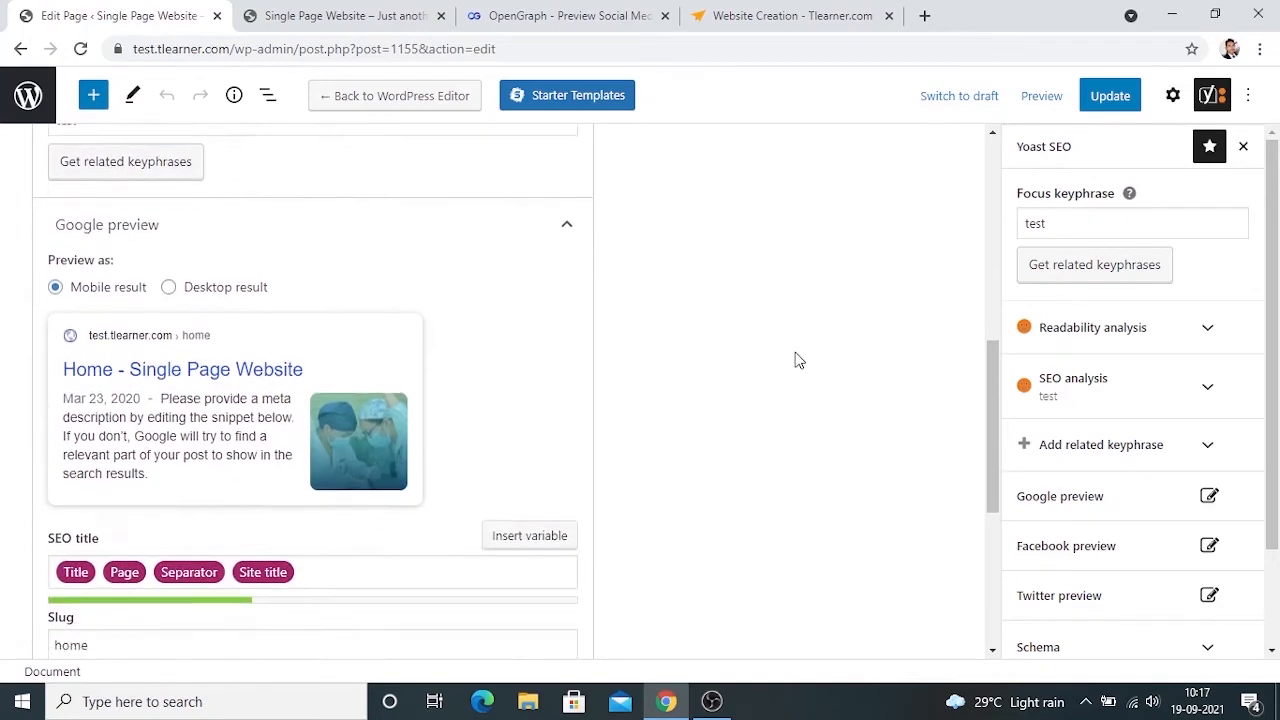
scroll(237, 234, "up", 2)
scroll(234, 240, "down", 1)
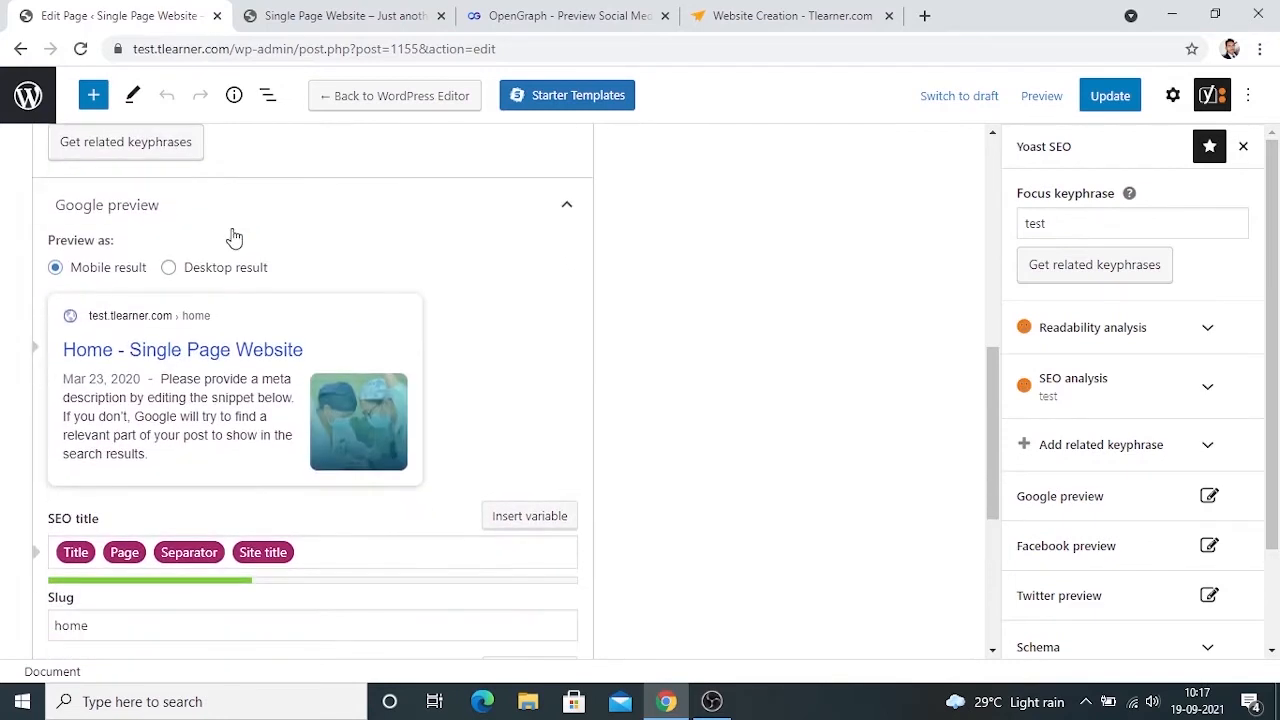
left_click(168, 267)
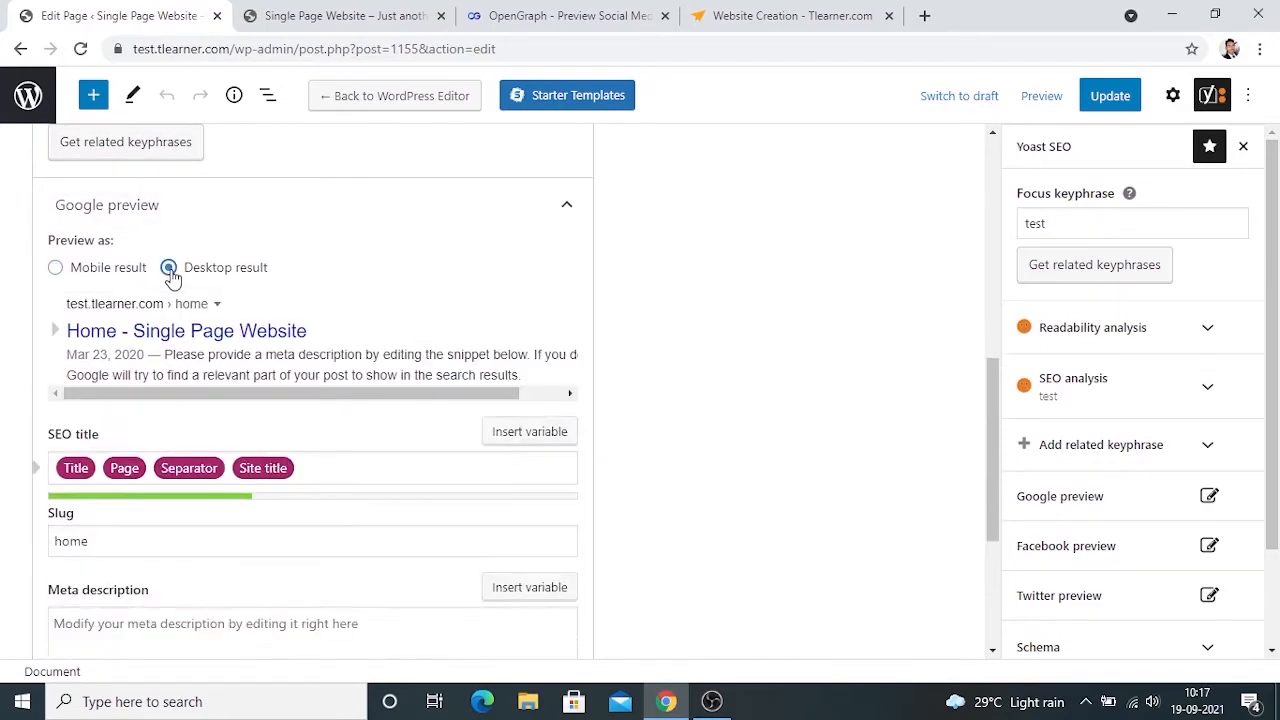
left_click(62, 267)
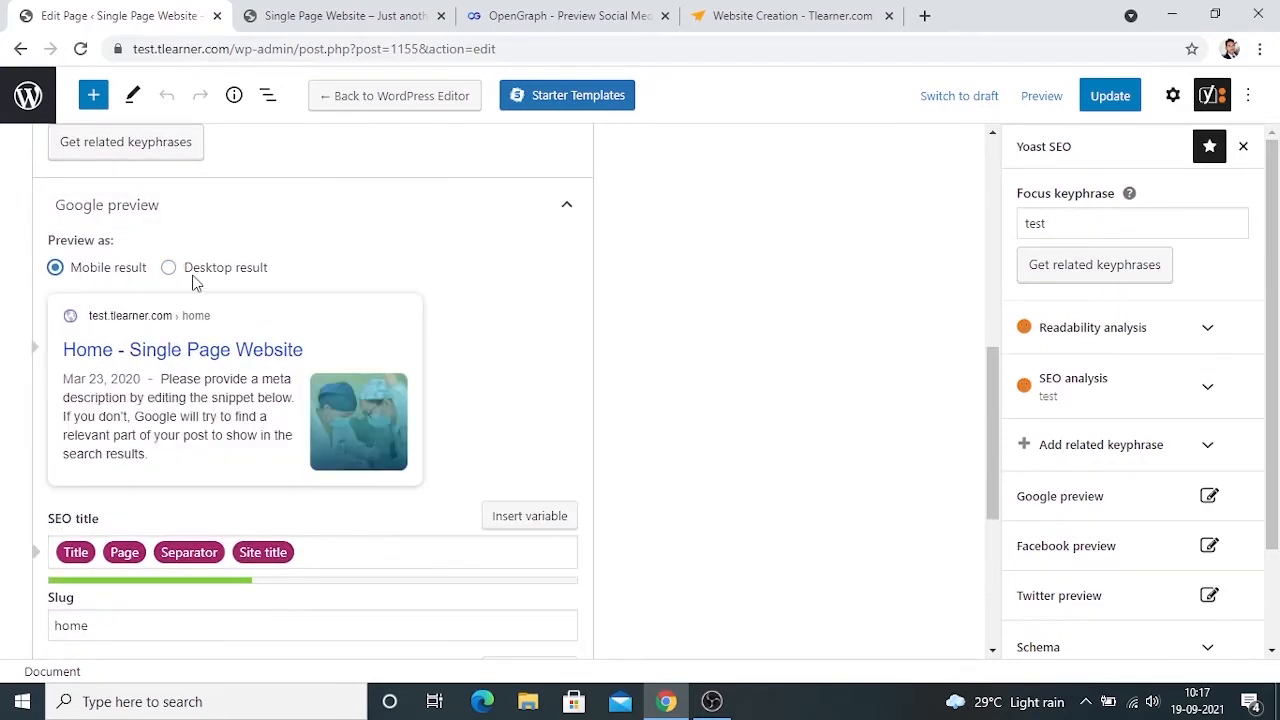
left_click(226, 270)
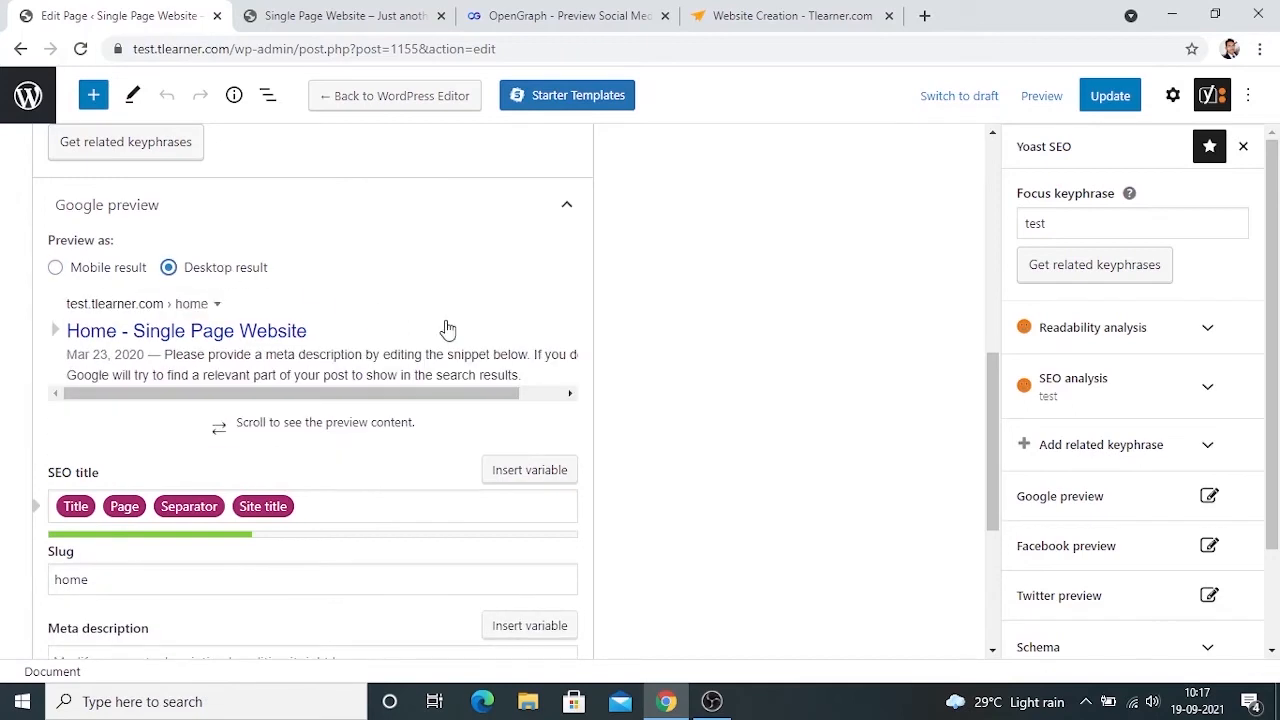
left_click(108, 268)
Step: Replace the Home page's slug with "Test" in the Yoast SEO settings
scroll(408, 374, "down", 3)
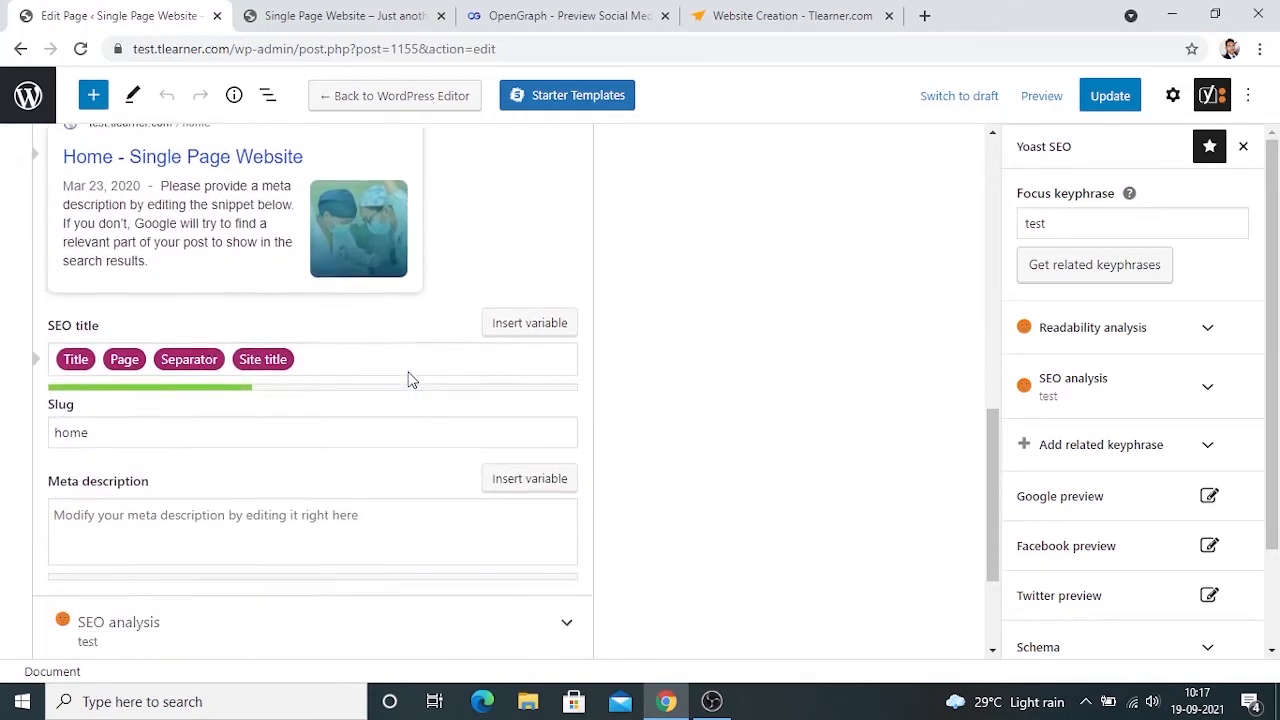
left_click(203, 407)
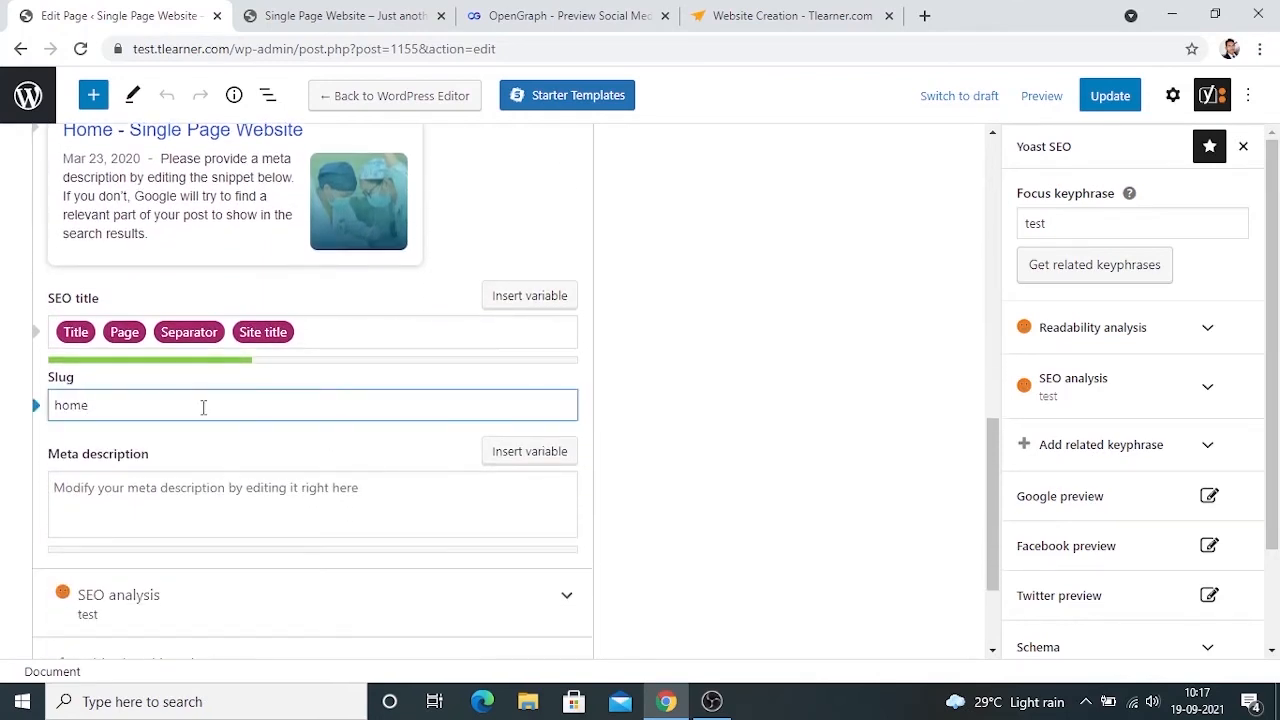
key("BackSpace")
key("BackSpace")
key("BackSpace")
key("BackSpace")
type("T")
key("ctrl+z")
type("Test")
left_click(660, 410)
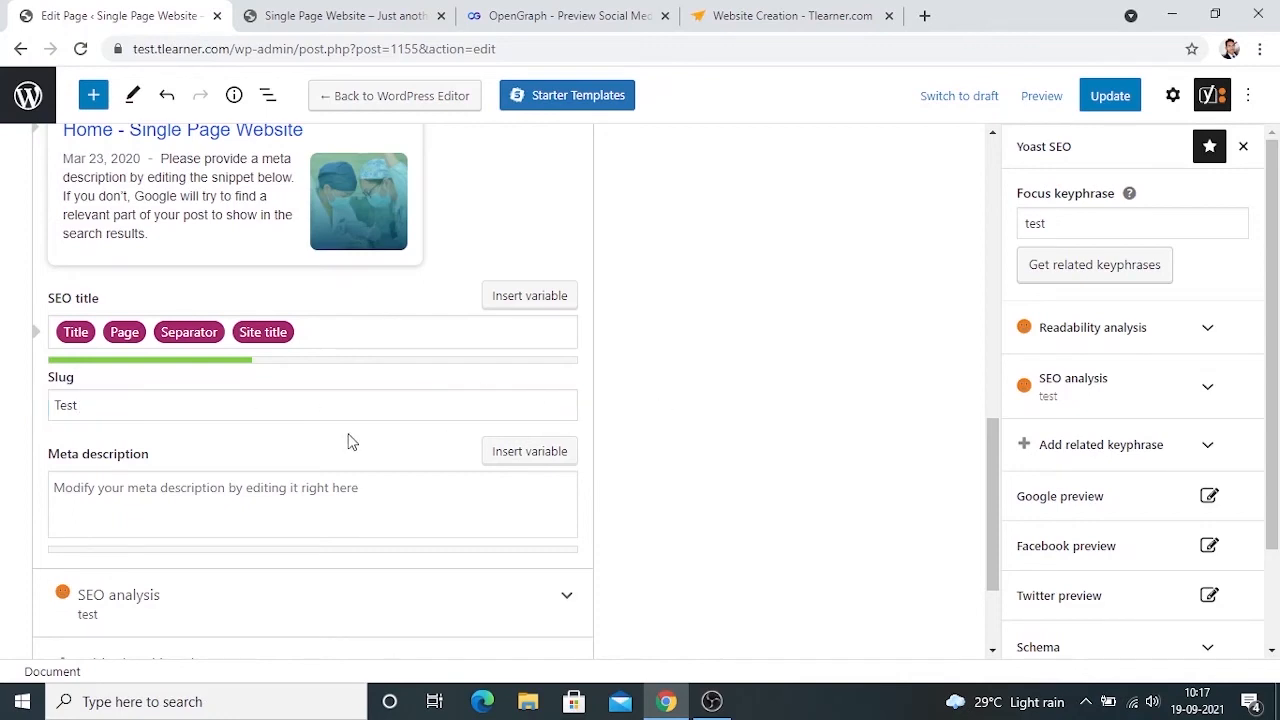
left_click(284, 396)
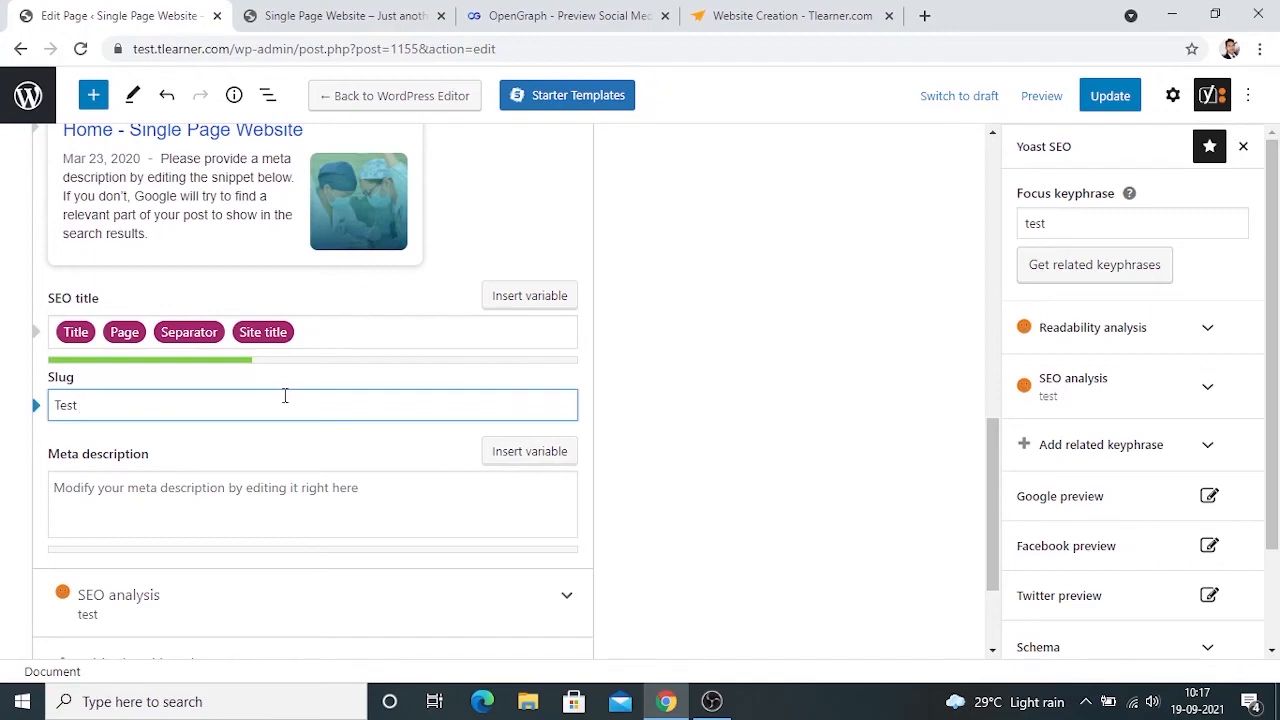
Step: Try adding custom text after the Site title variable in the Home page's SEO title, and clear it
left_click(316, 324)
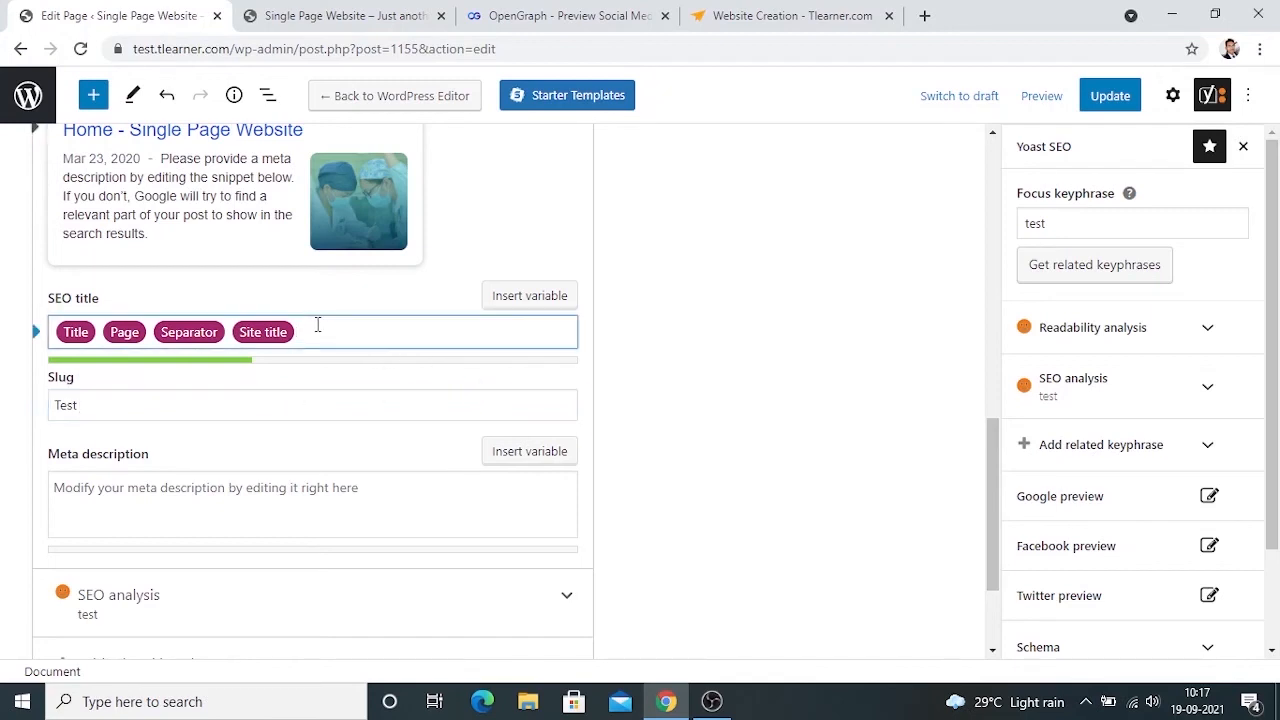
left_click(250, 50)
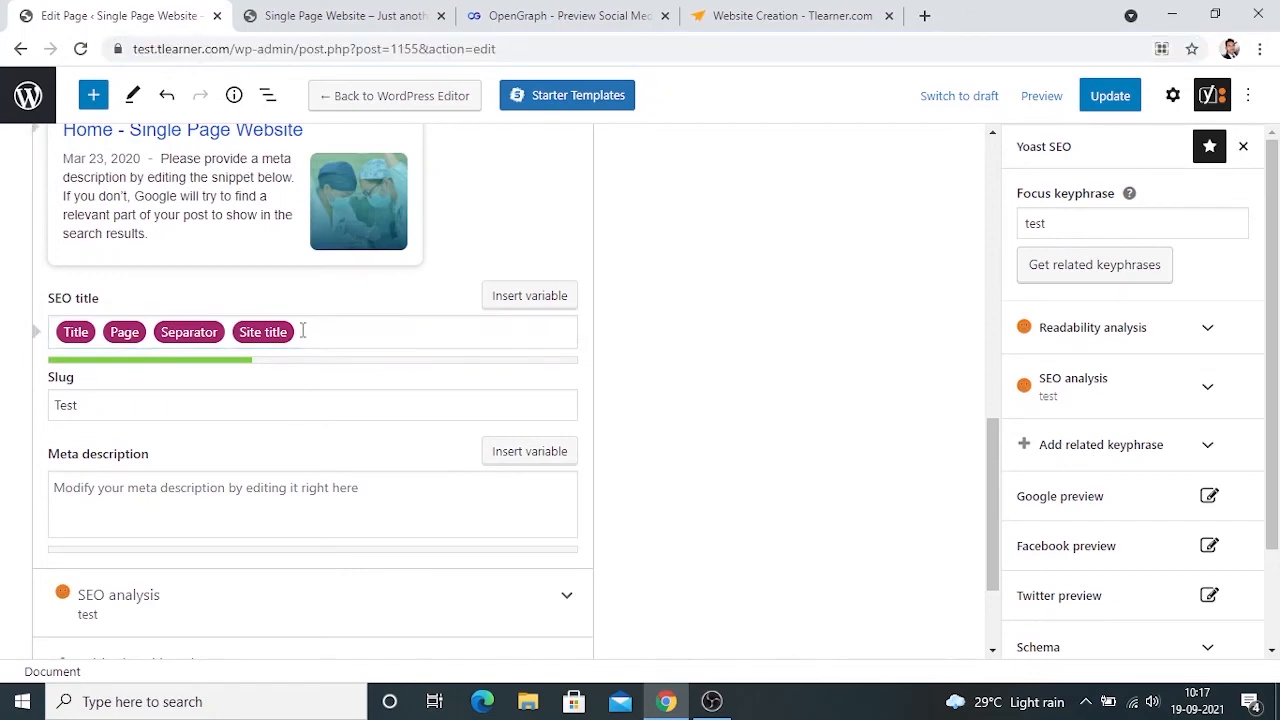
left_click(301, 332)
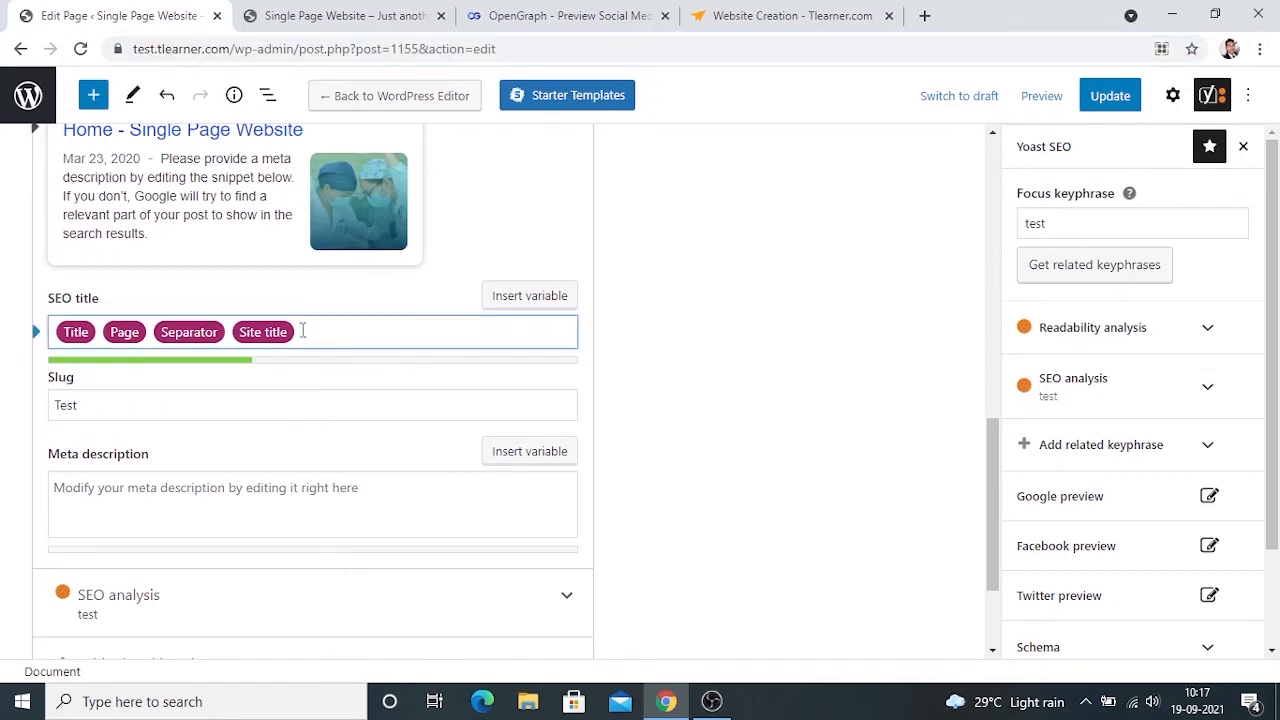
scroll(354, 291, "up", 1)
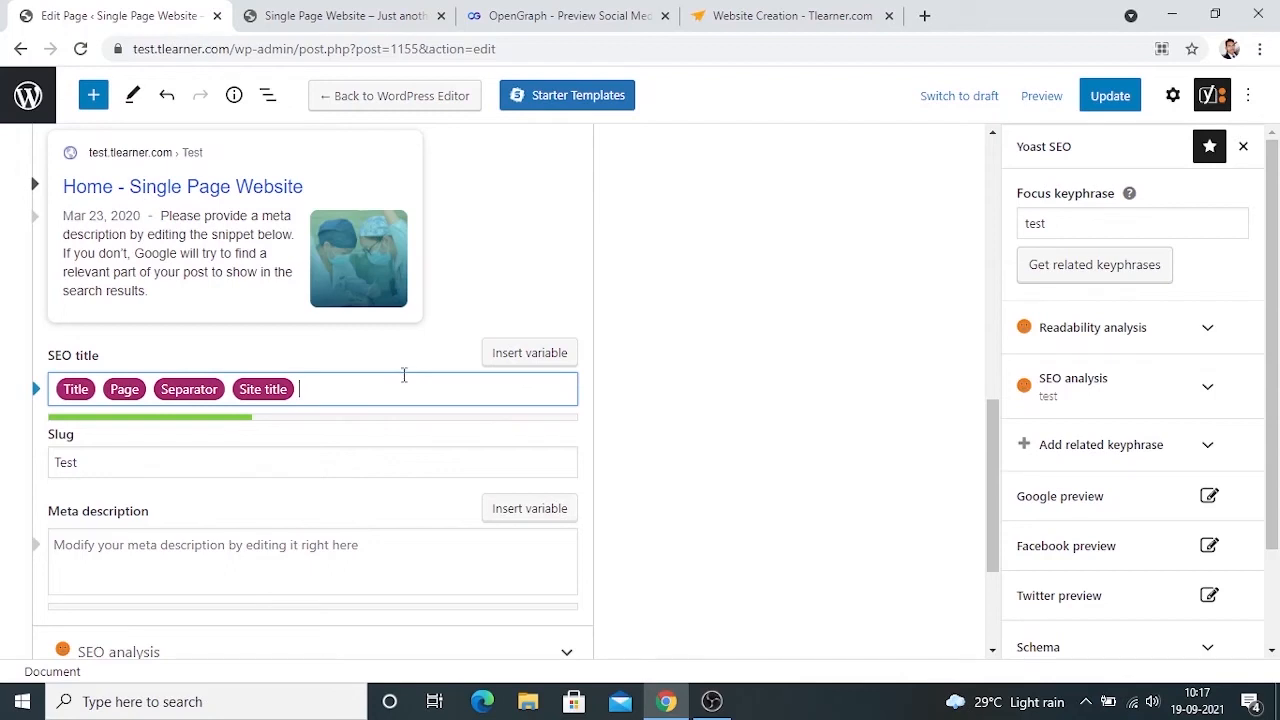
type("Ajay")
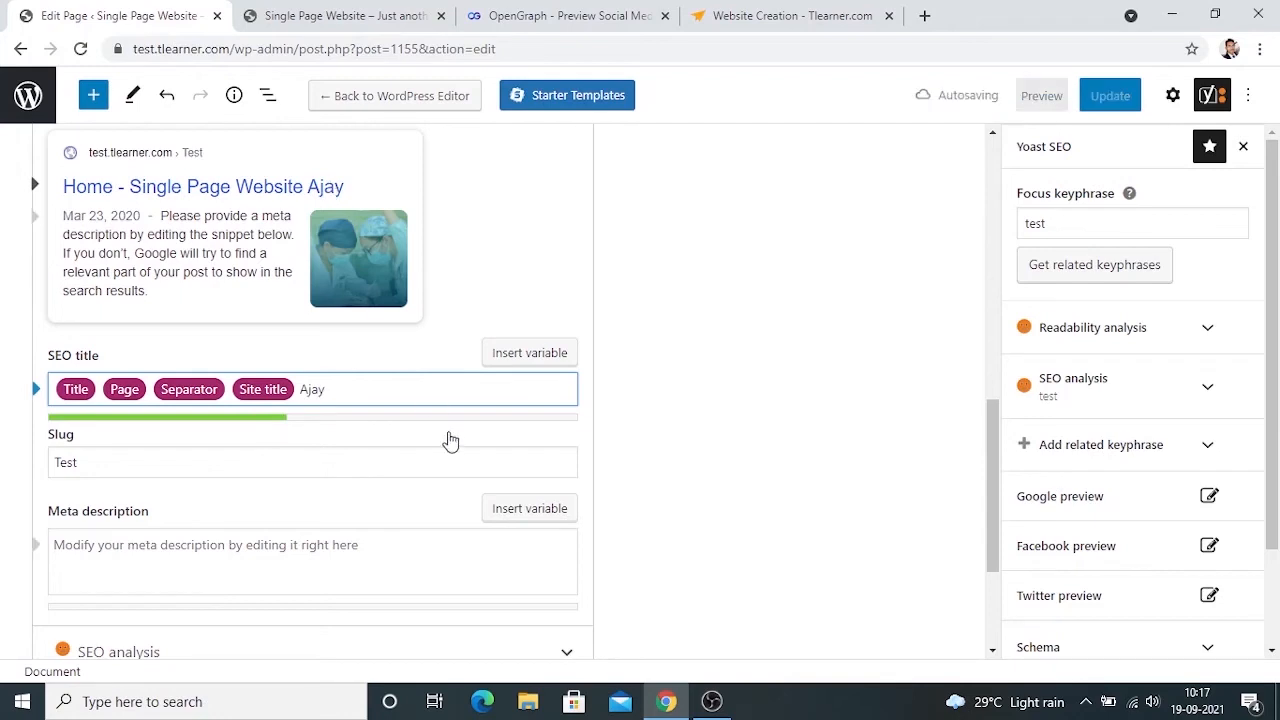
key("BackSpace")
key("BackSpace")
key("BackSpace")
type("\\")
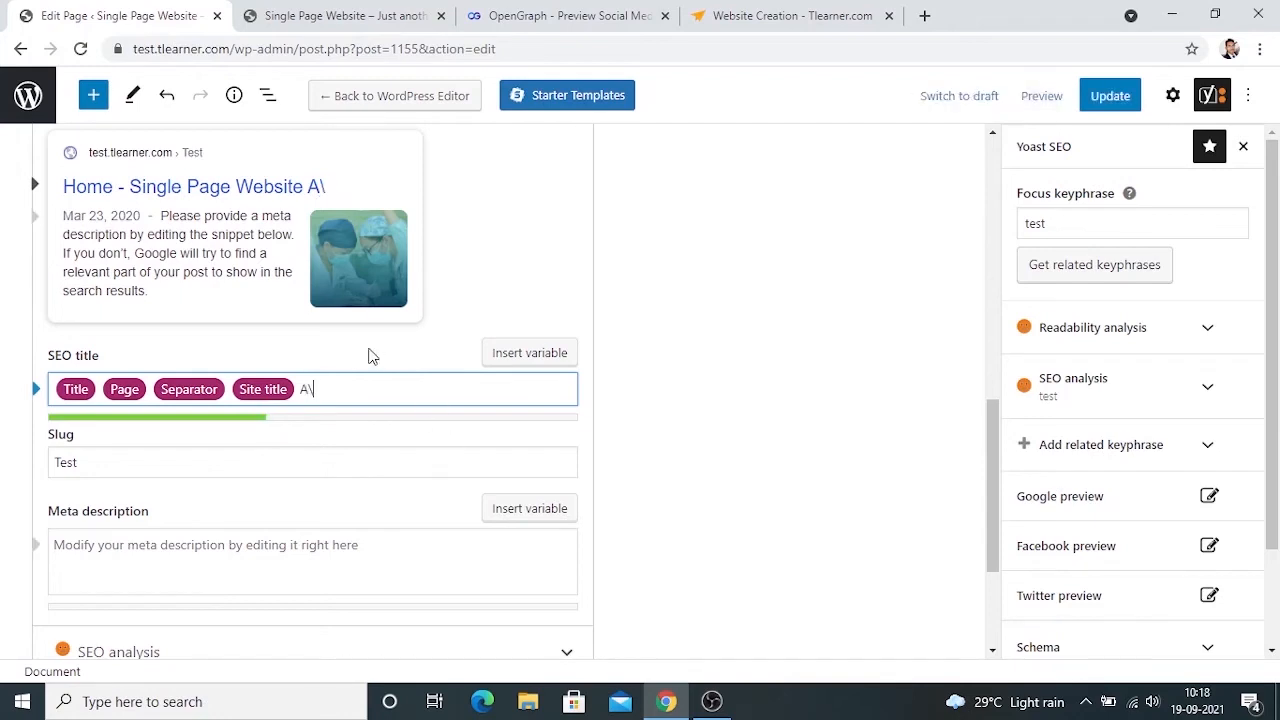
key("BackSpace")
key("BackSpace")
Step: Try inserting a second Site title variable at the end of the SEO title, and remove it
left_click(523, 355)
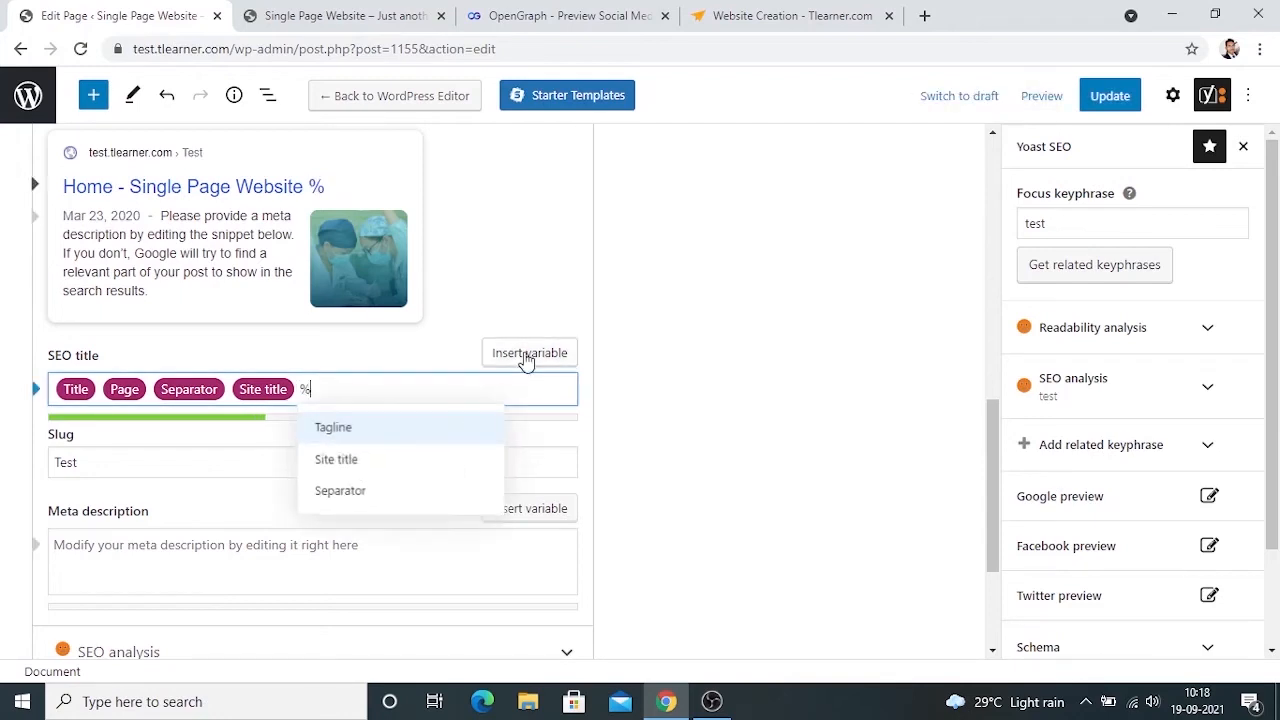
left_click(362, 459)
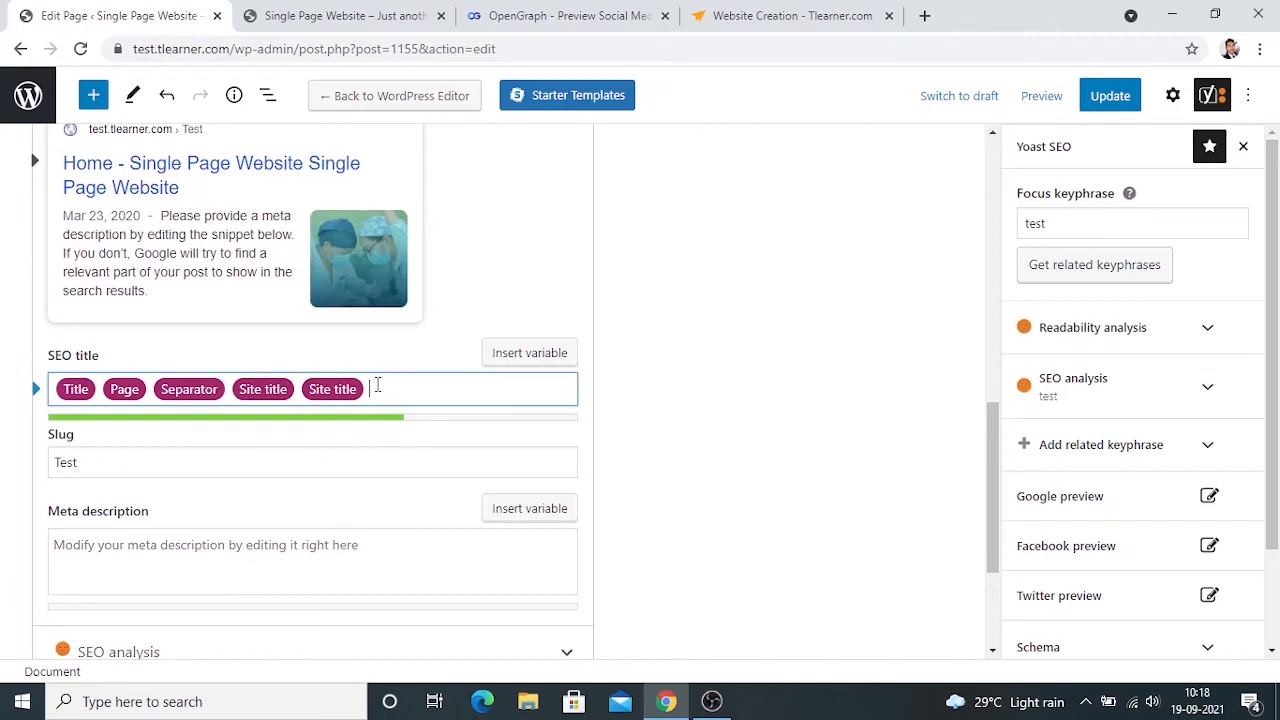
key("BackSpace")
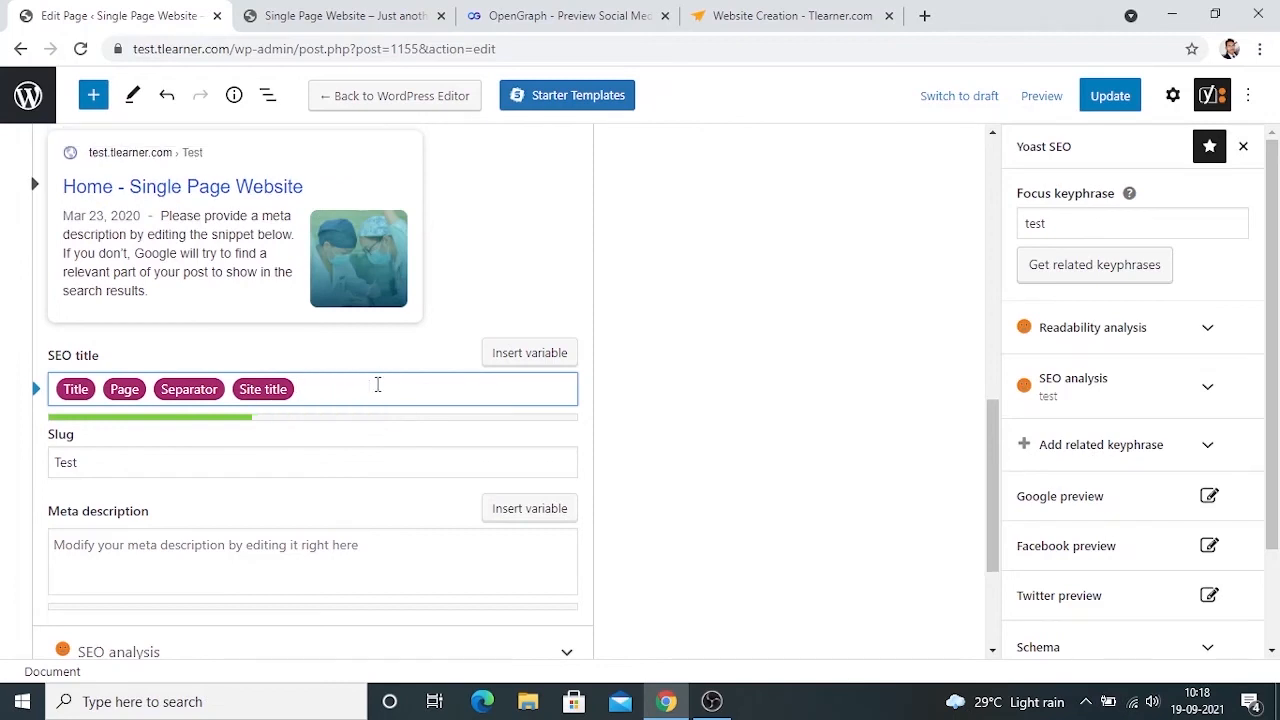
Step: Set the meta description to the Site title variable followed by "Lorem ipsum dolor sit amet, consectetur adipiscing elit. Ut elit tellus, luctus nec ullamcorper mattis."
scroll(378, 384, "down", 2)
left_click(283, 336)
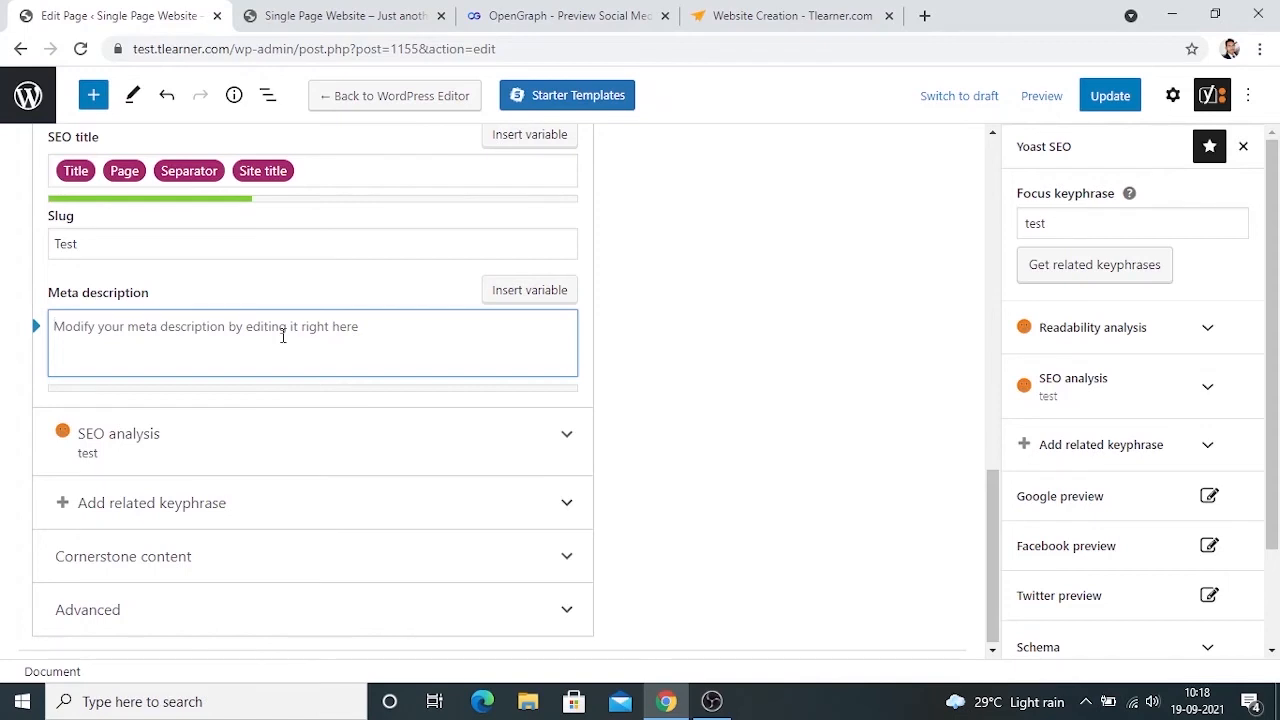
left_click(506, 302)
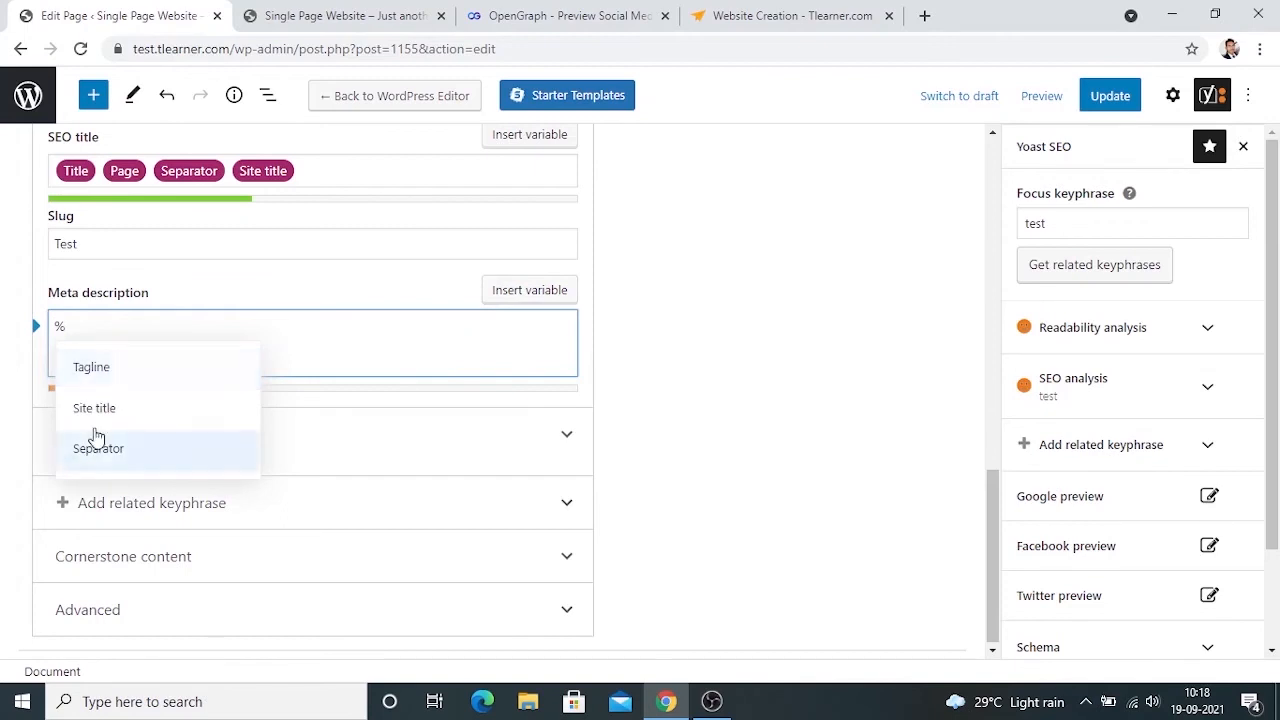
left_click(135, 410)
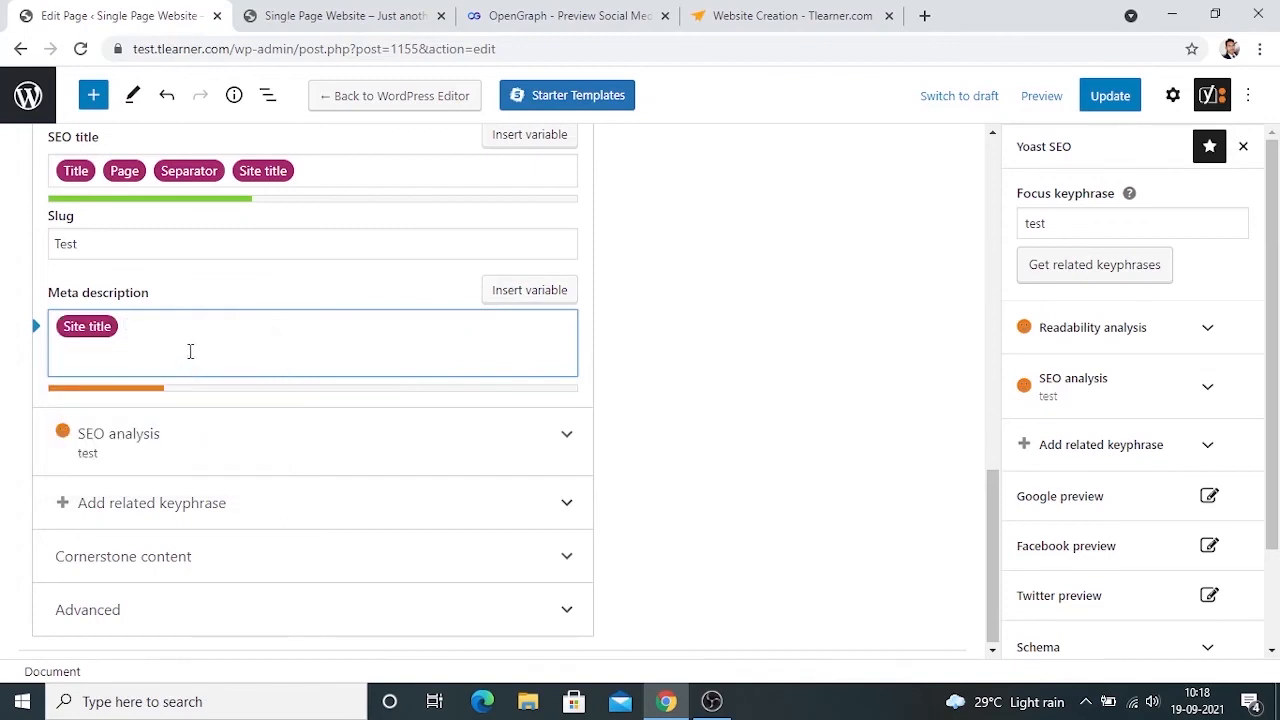
type("%")
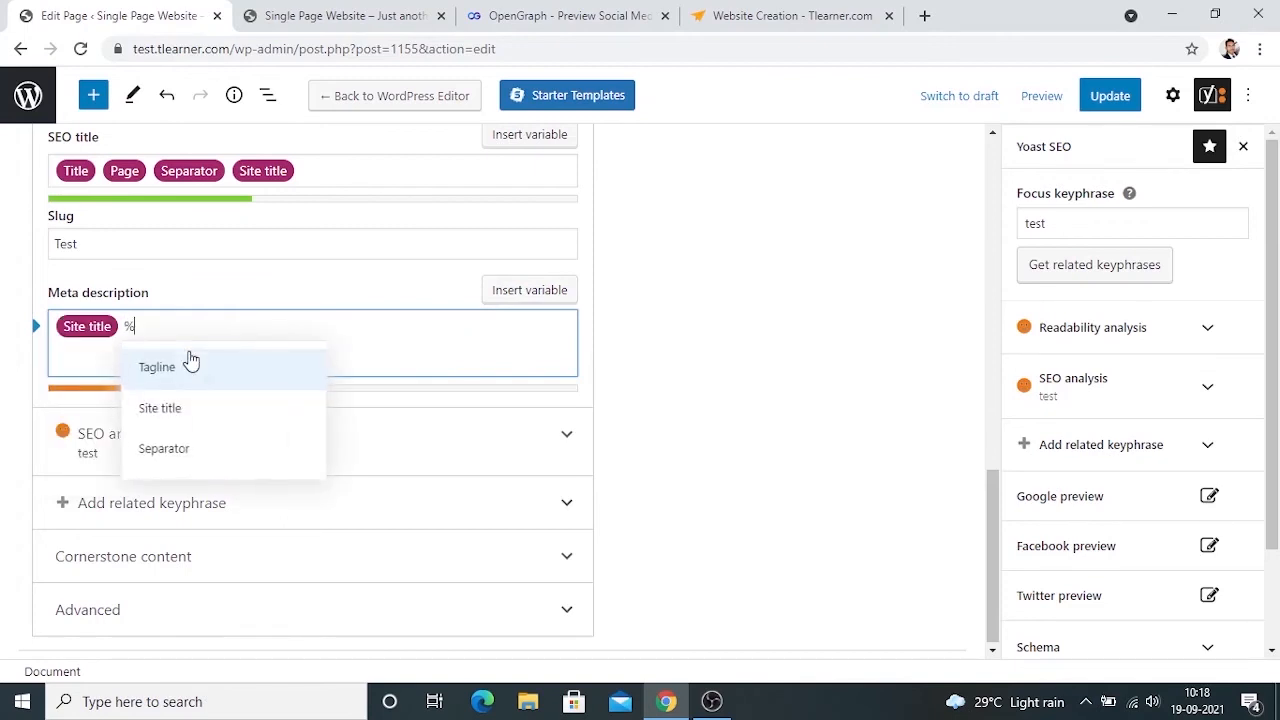
key("BackSpace")
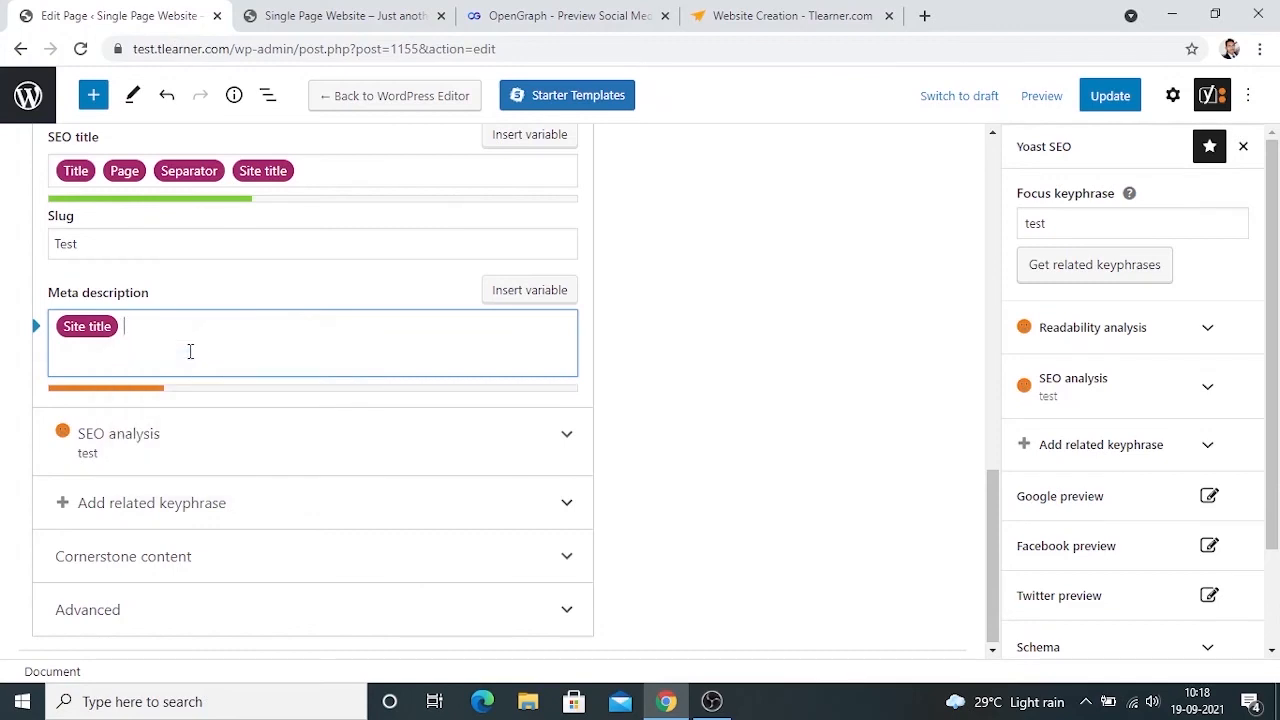
type("Lorem ipsum dolor sit amet, consectetur adipiscing elit. Ut elit tellus, luctus ne")
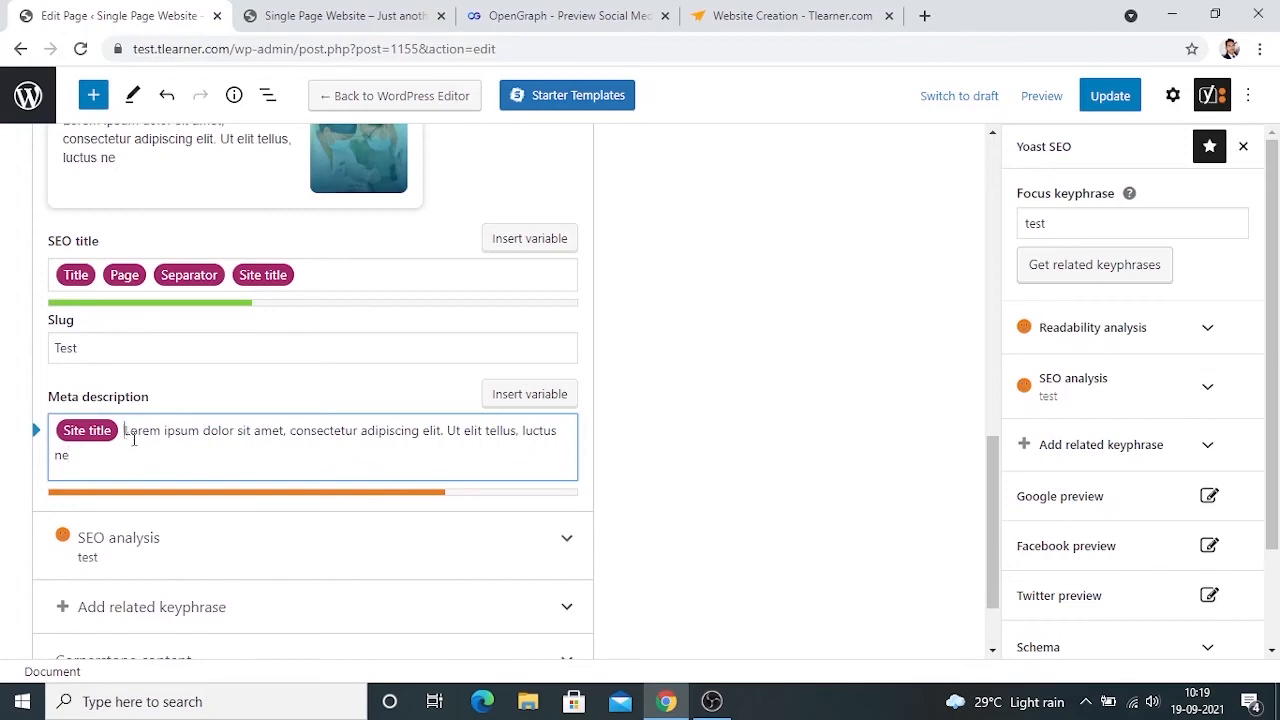
left_click_drag(126, 430, 163, 461)
key("ctrl+v")
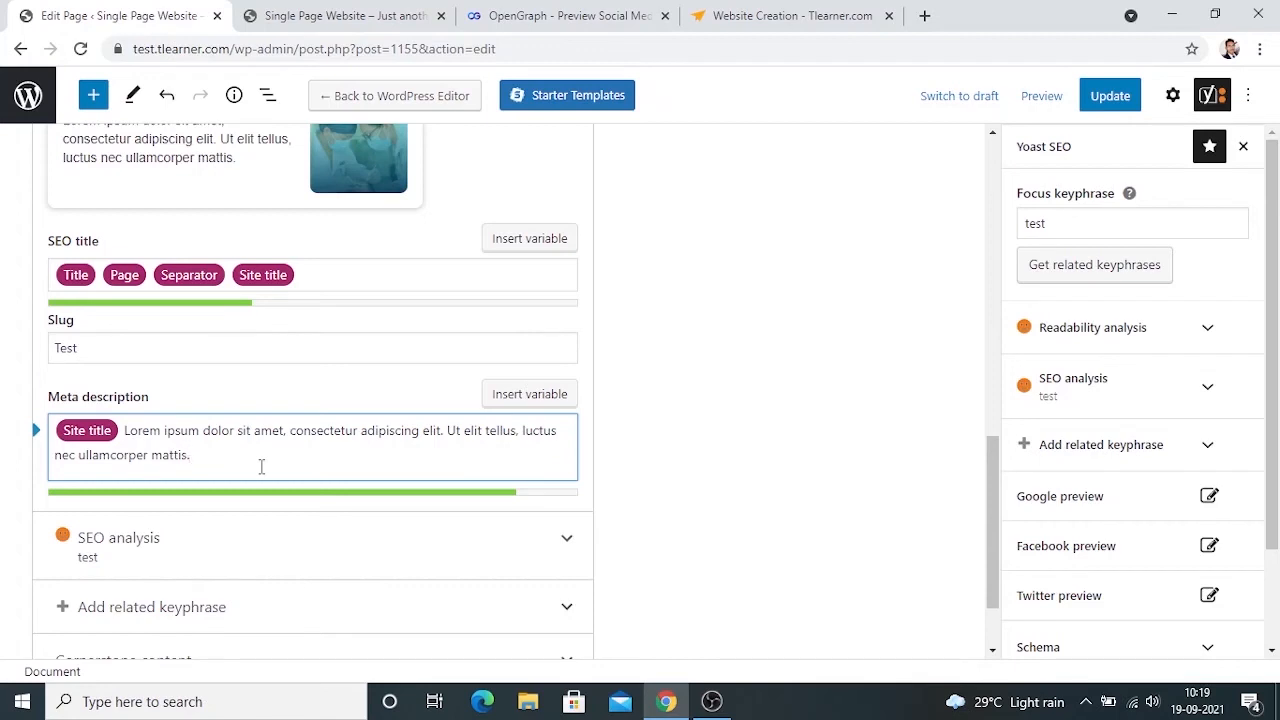
left_click(330, 283)
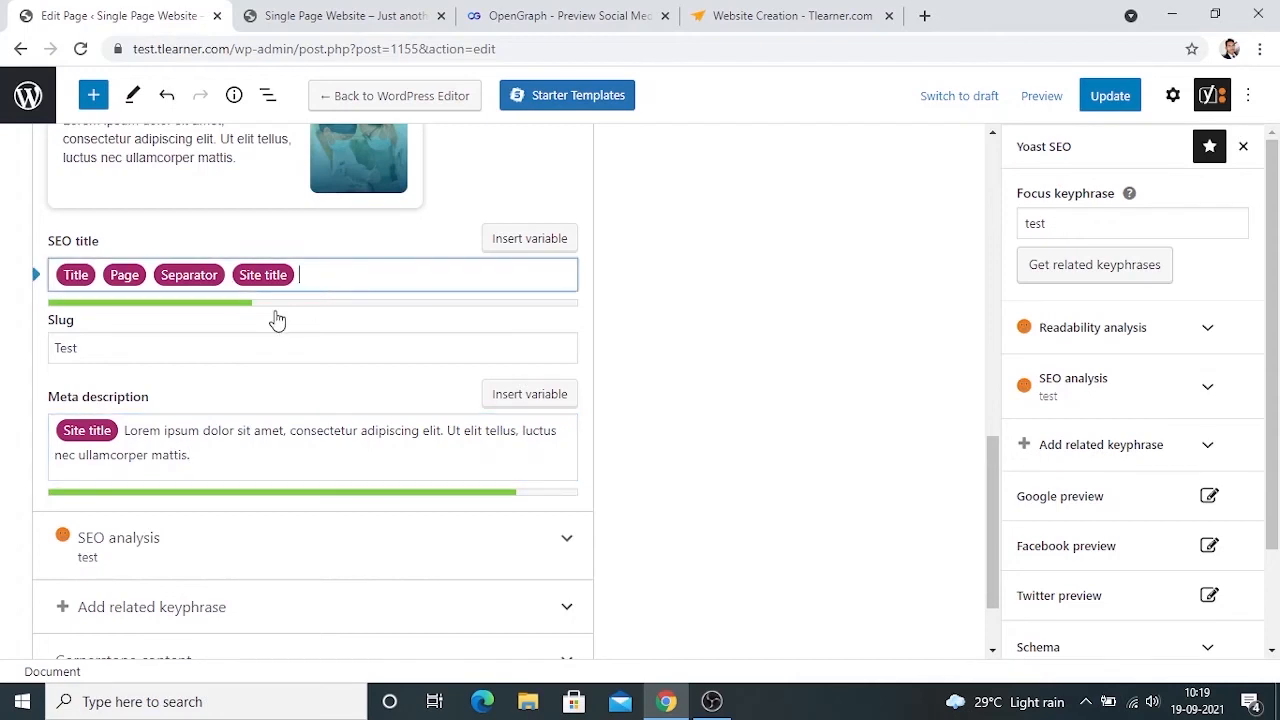
scroll(610, 366, "down", 1)
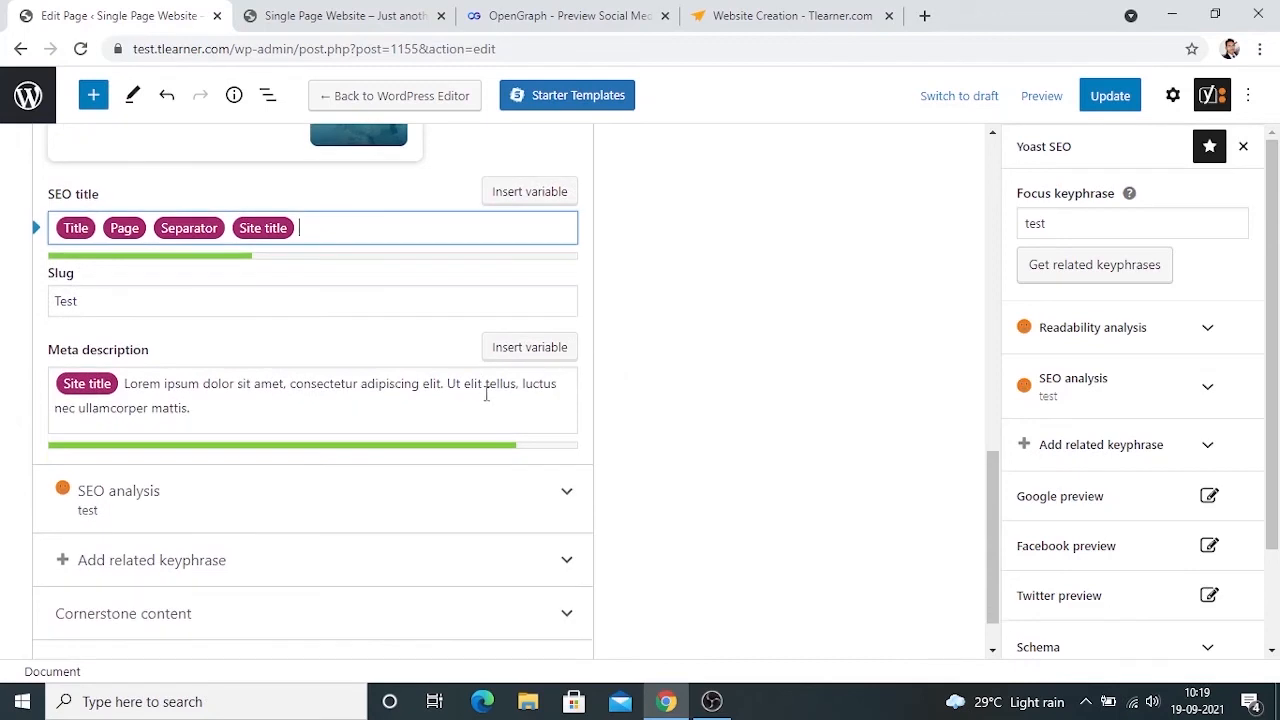
left_click(333, 403)
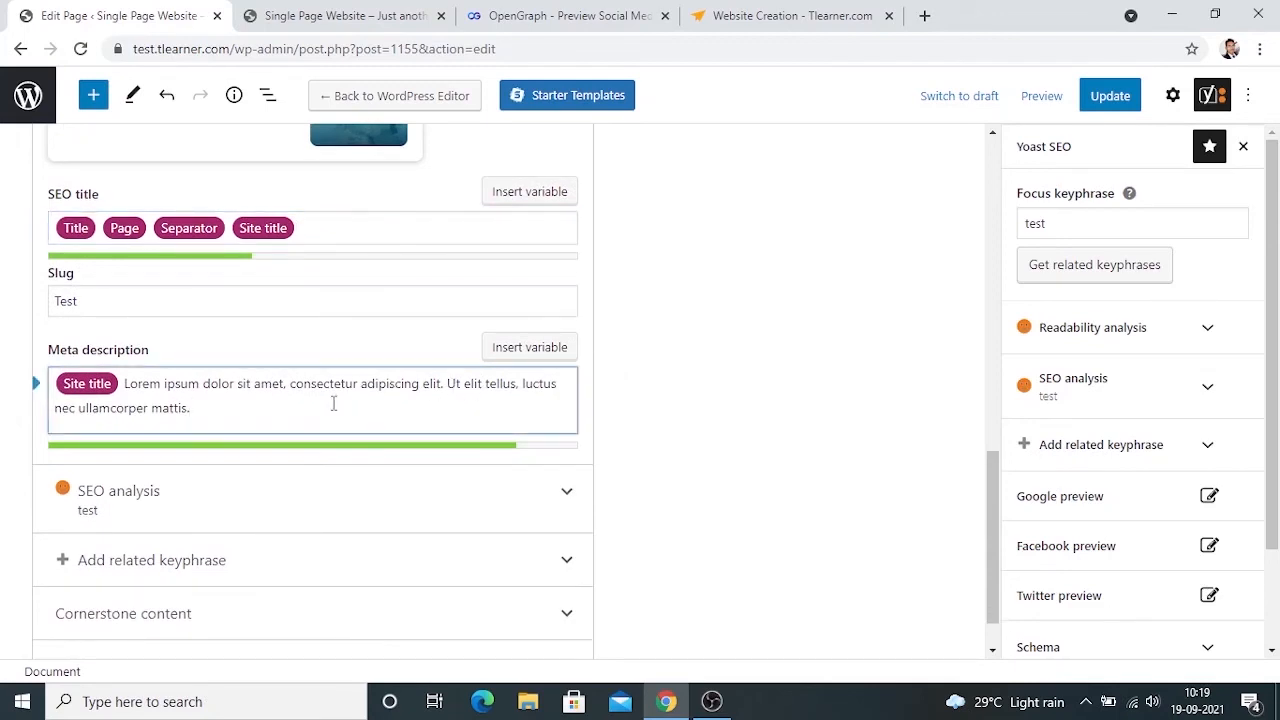
Step: Expand the Home page's SEO analysis and examine its problems, improvements and good results
scroll(600, 500, "down", 1)
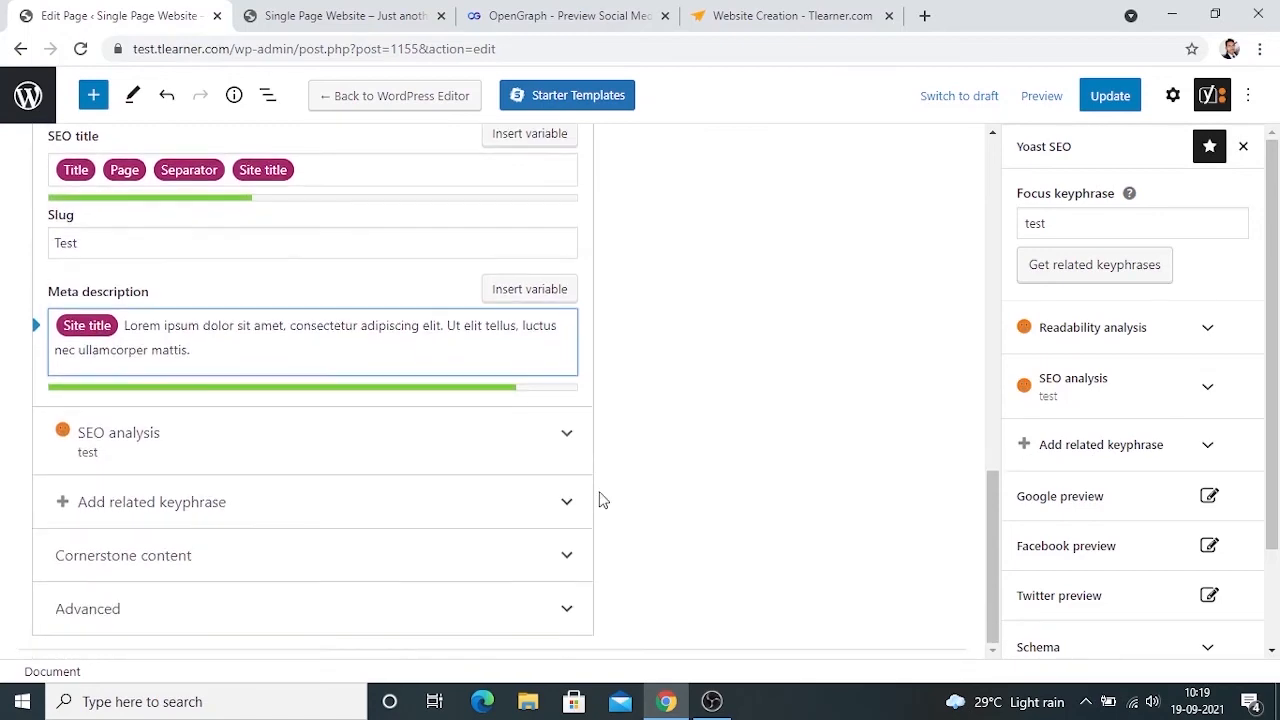
left_click(535, 456)
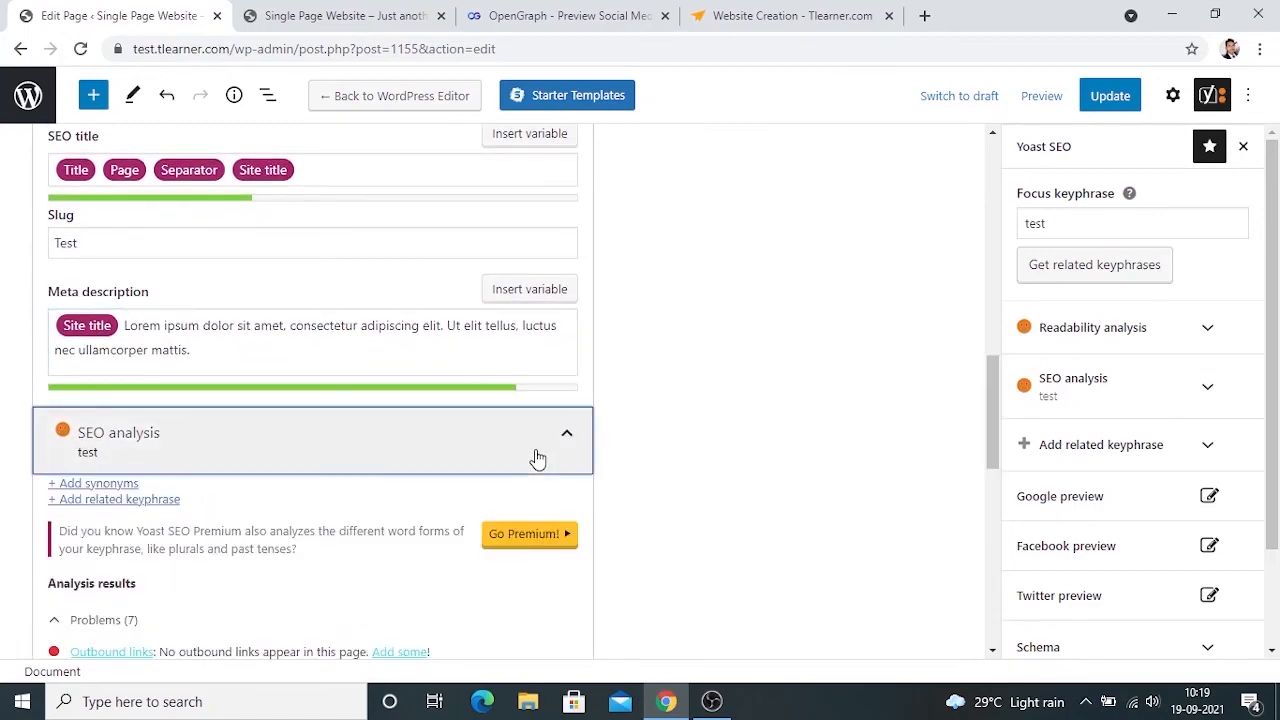
scroll(534, 457, "down", 5)
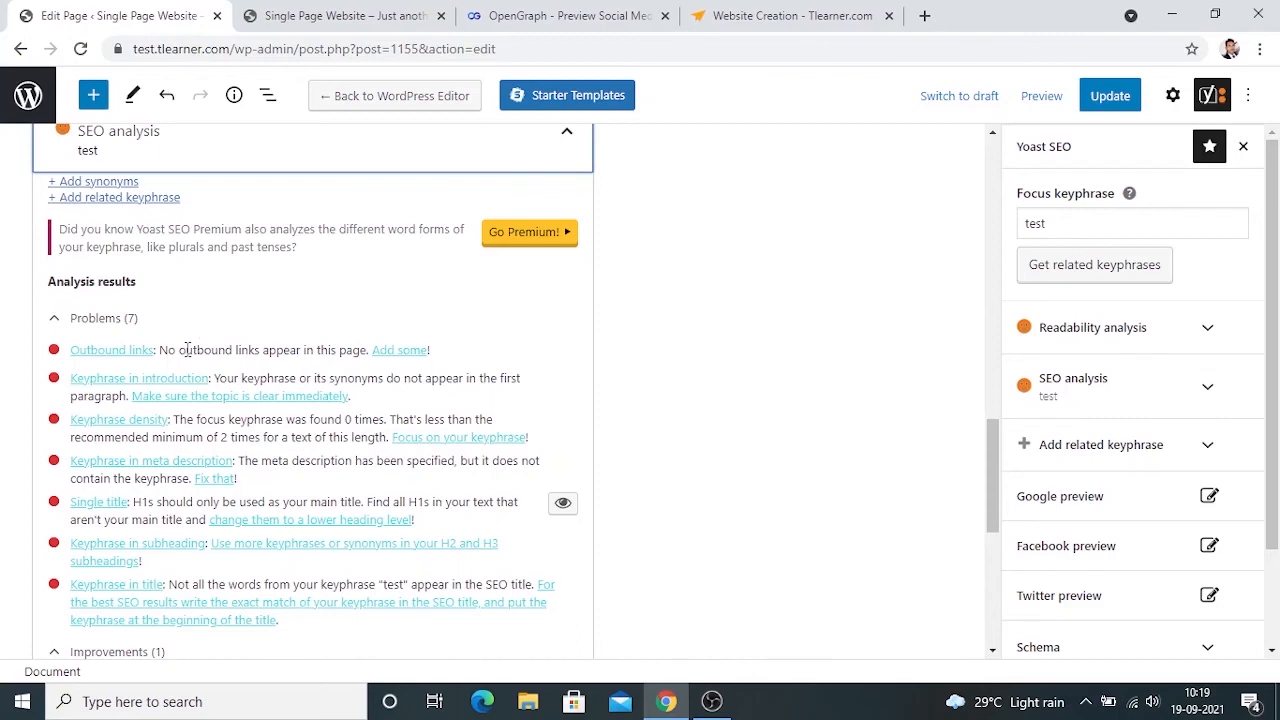
left_click(187, 356)
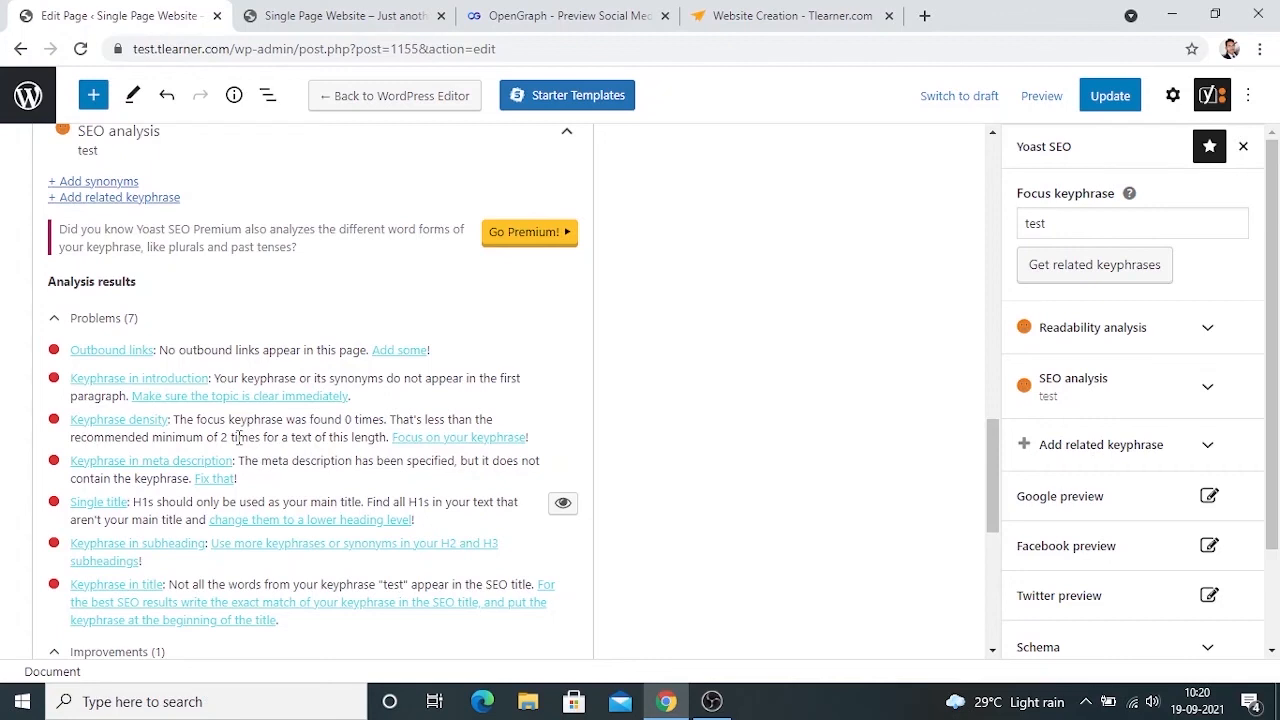
left_click_drag(214, 437, 284, 438)
left_click(286, 439)
scroll(286, 440, "down", 1)
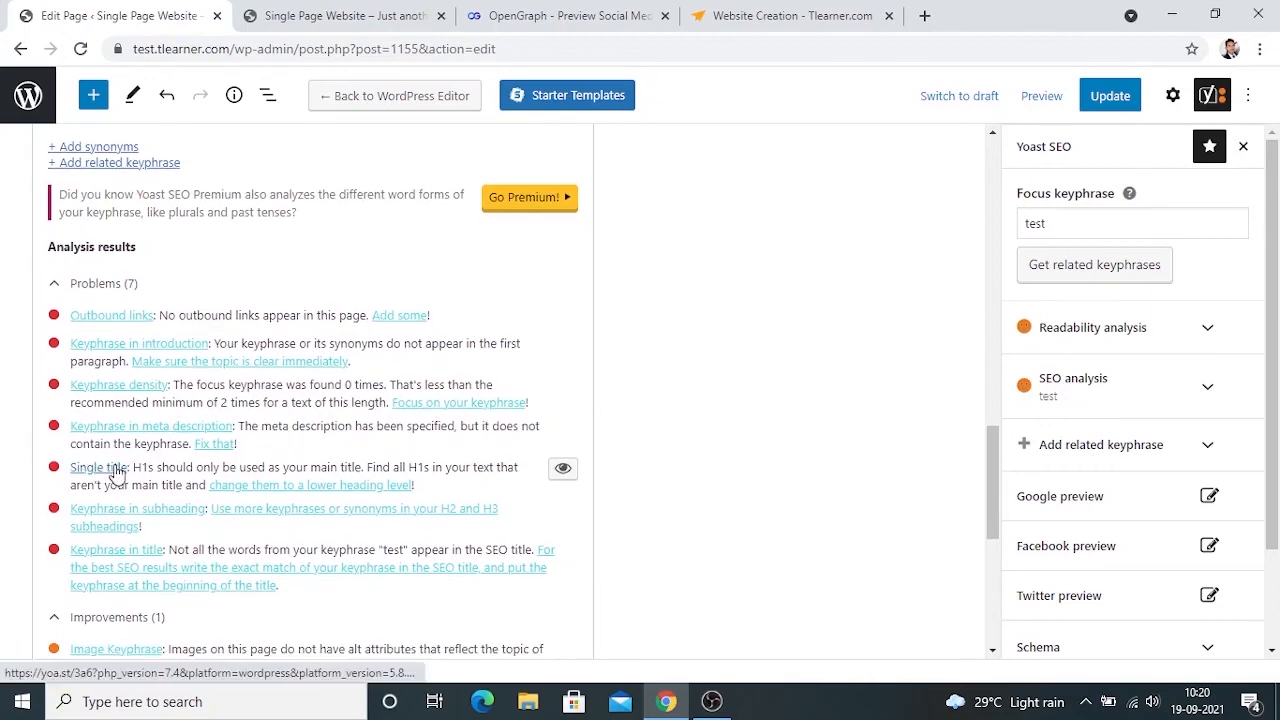
scroll(517, 569, "down", 2)
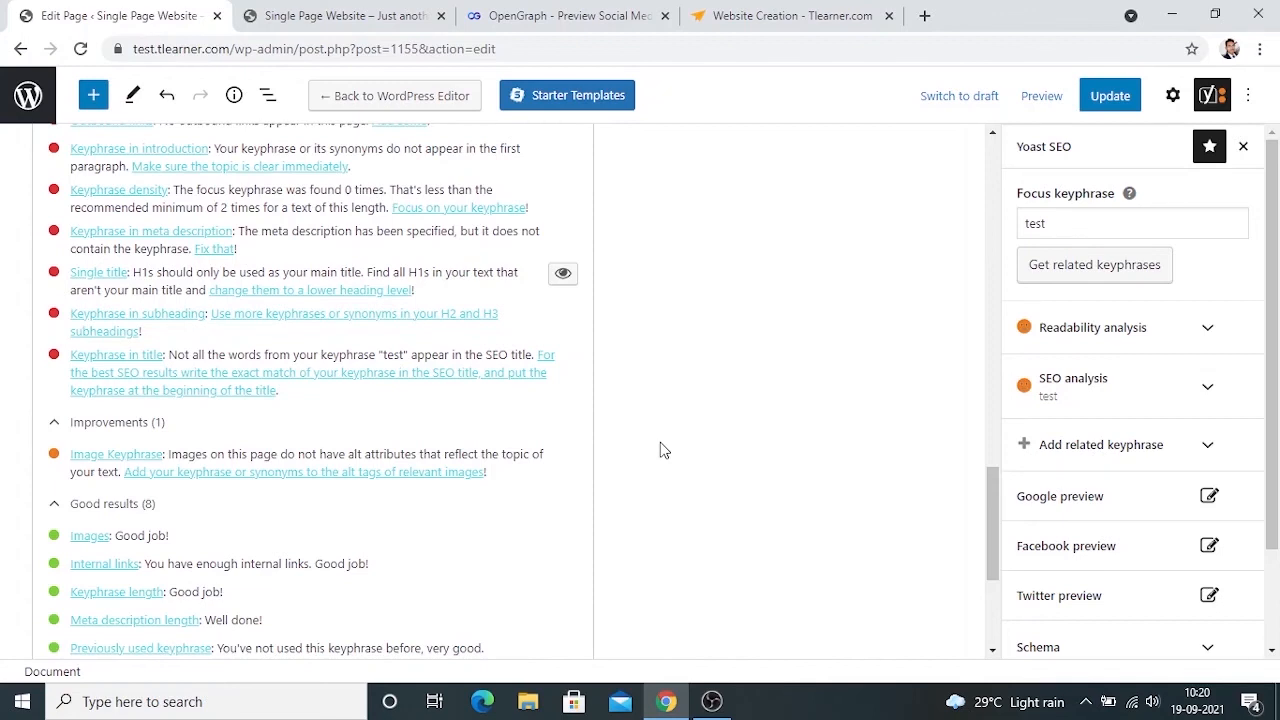
scroll(660, 450, "down", 3)
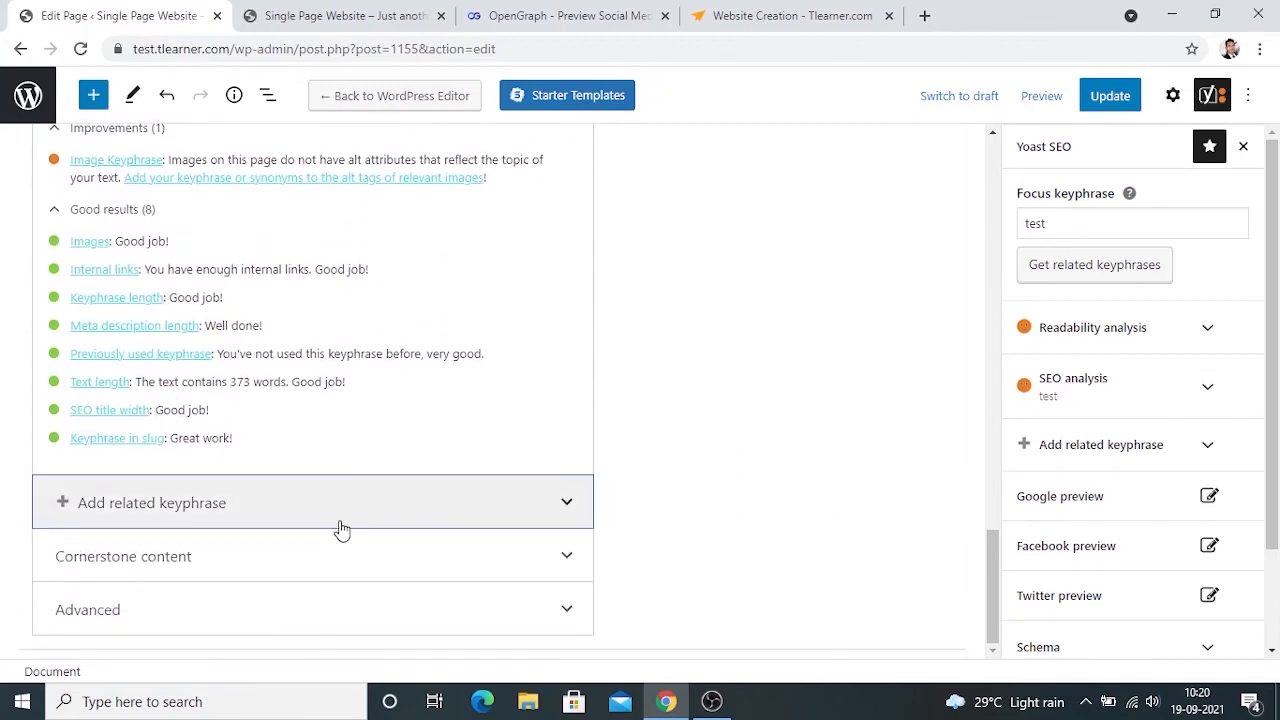
Step: Look at what the related keyphrase section below the SEO analysis offers, and collapse it again
left_click(341, 503)
scroll(341, 530, "down", 3)
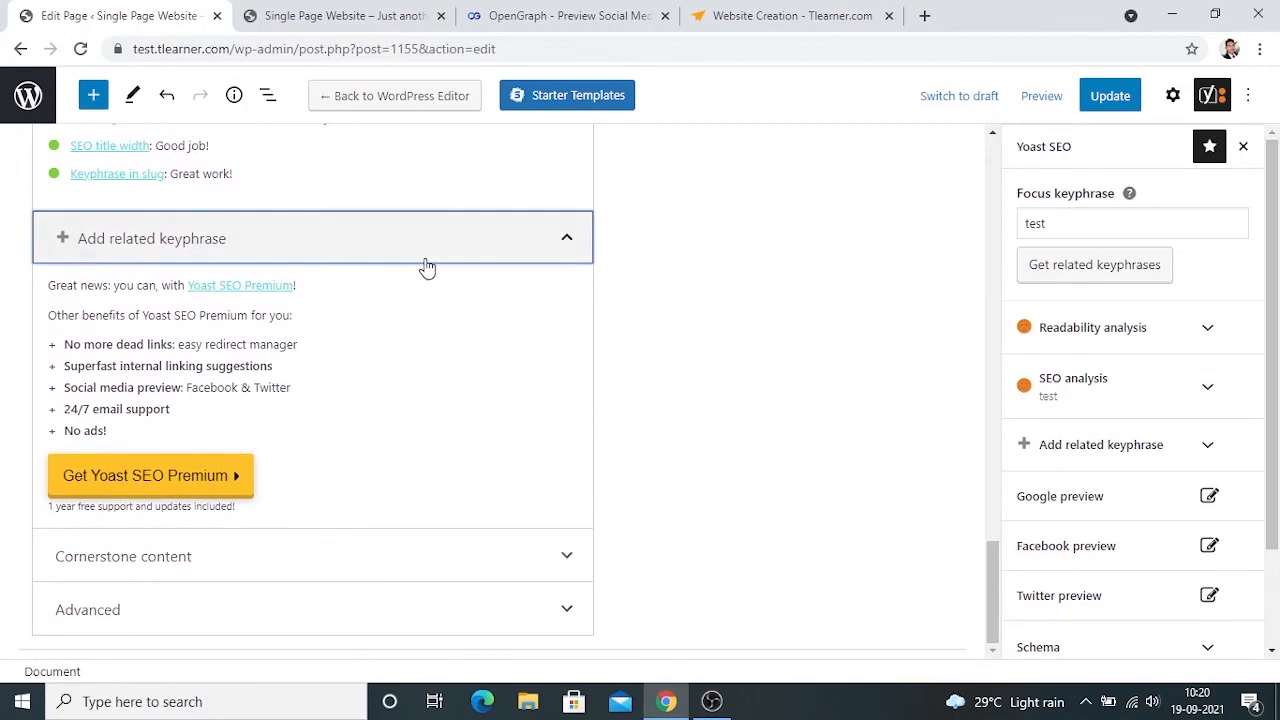
left_click(425, 258)
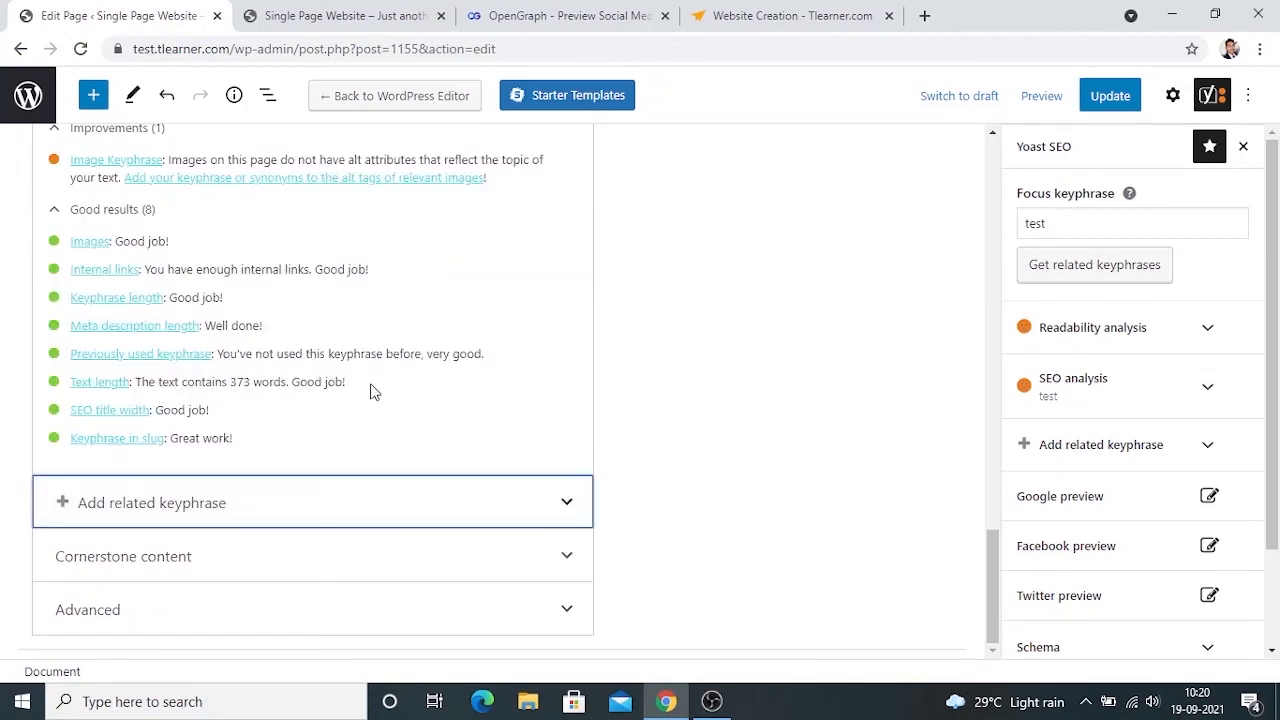
Step: Mark the Home page as cornerstone content in its Yoast SEO settings
scroll(370, 392, "up", 15)
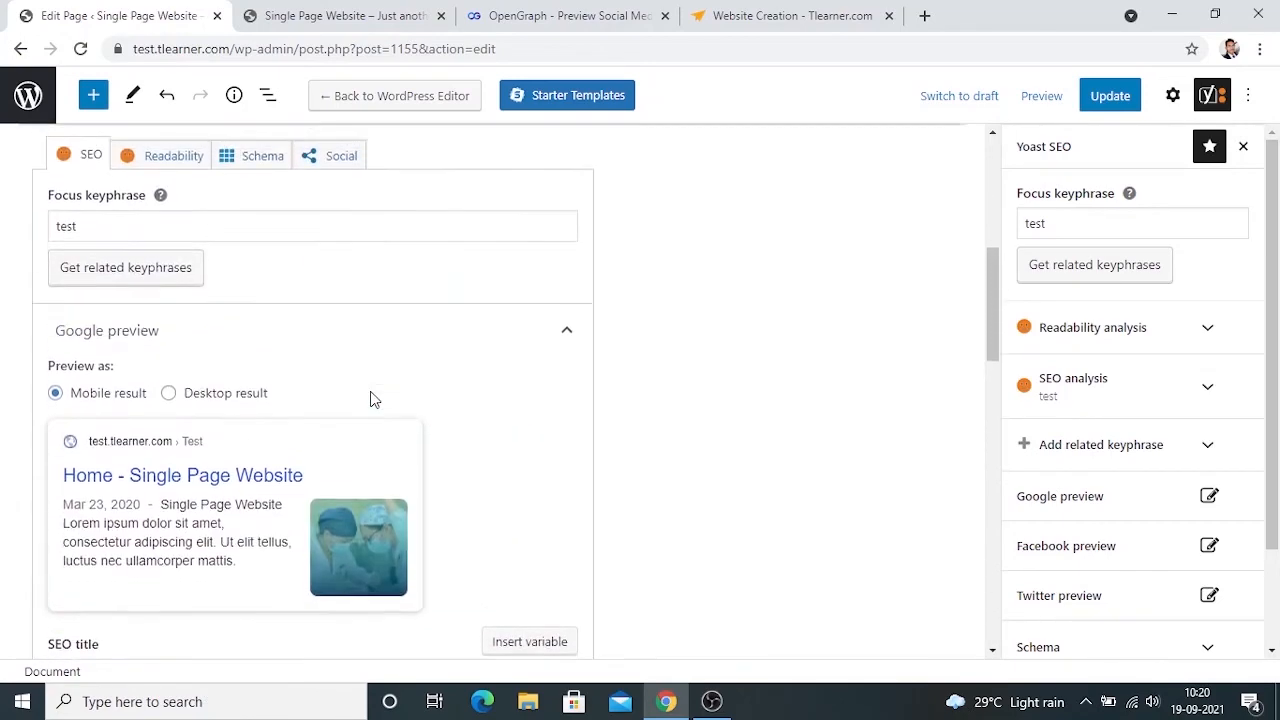
scroll(372, 397, "down", 12)
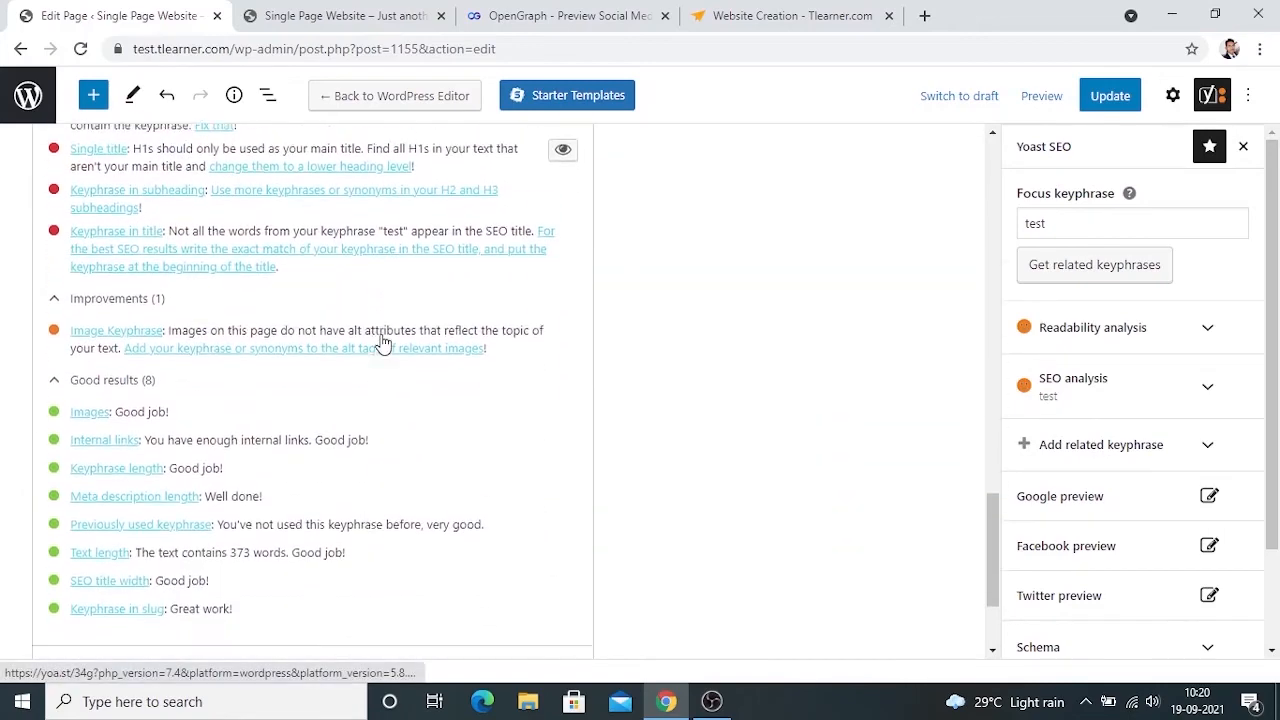
scroll(382, 344, "down", 3)
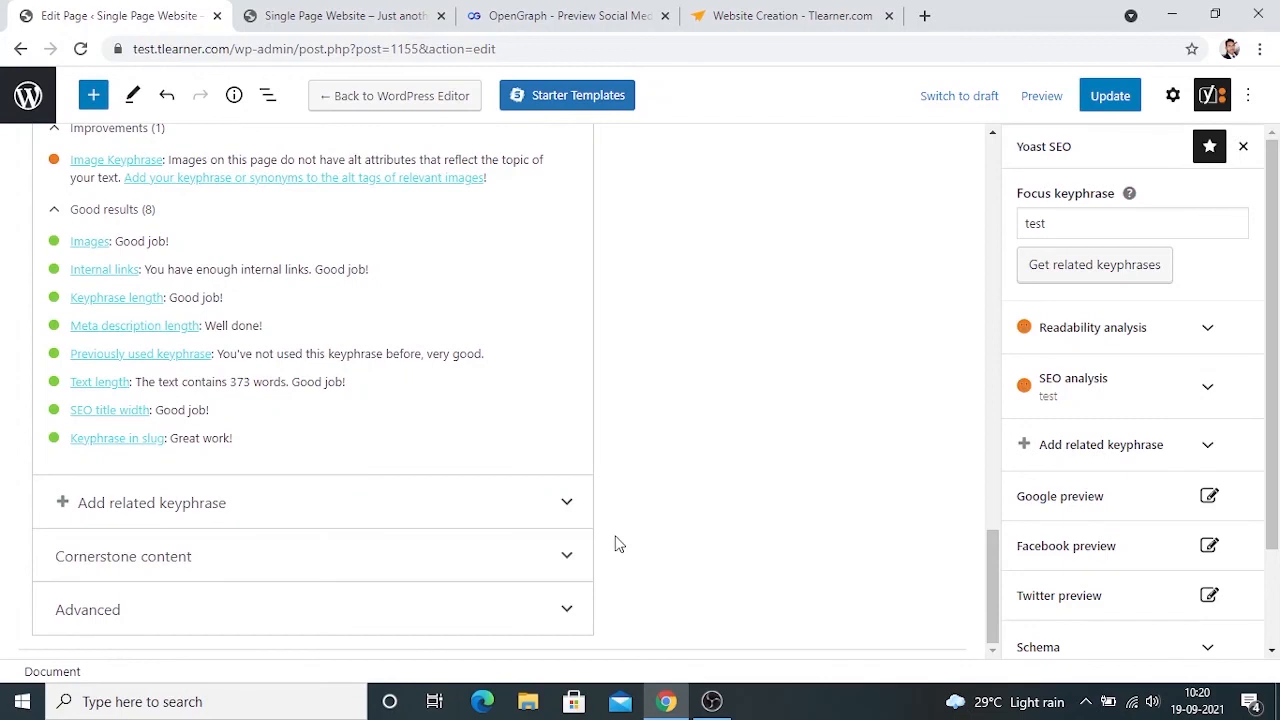
left_click(580, 570)
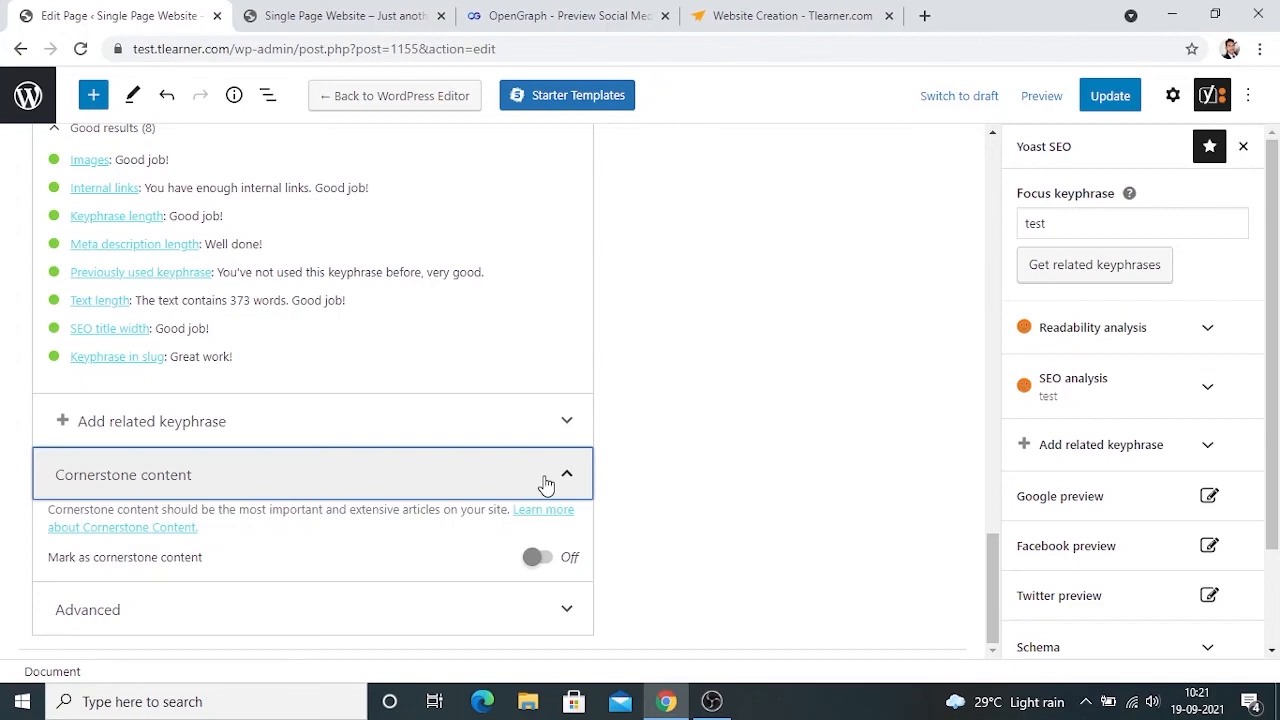
left_click(540, 562)
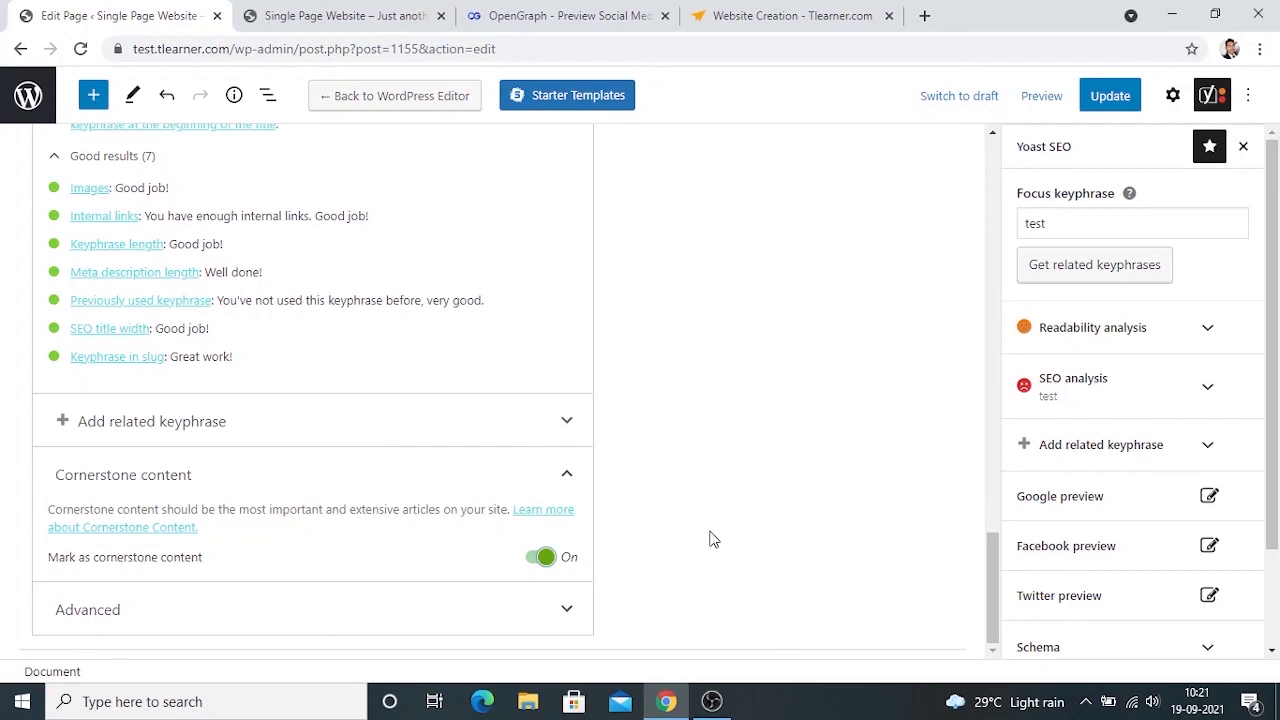
Step: Expand the Home page's advanced Yoast settings and review the search visibility, link following, meta robots, breadcrumbs title and canonical URL options
left_click(568, 612)
scroll(570, 620, "down", 3)
scroll(600, 450, "down", 1)
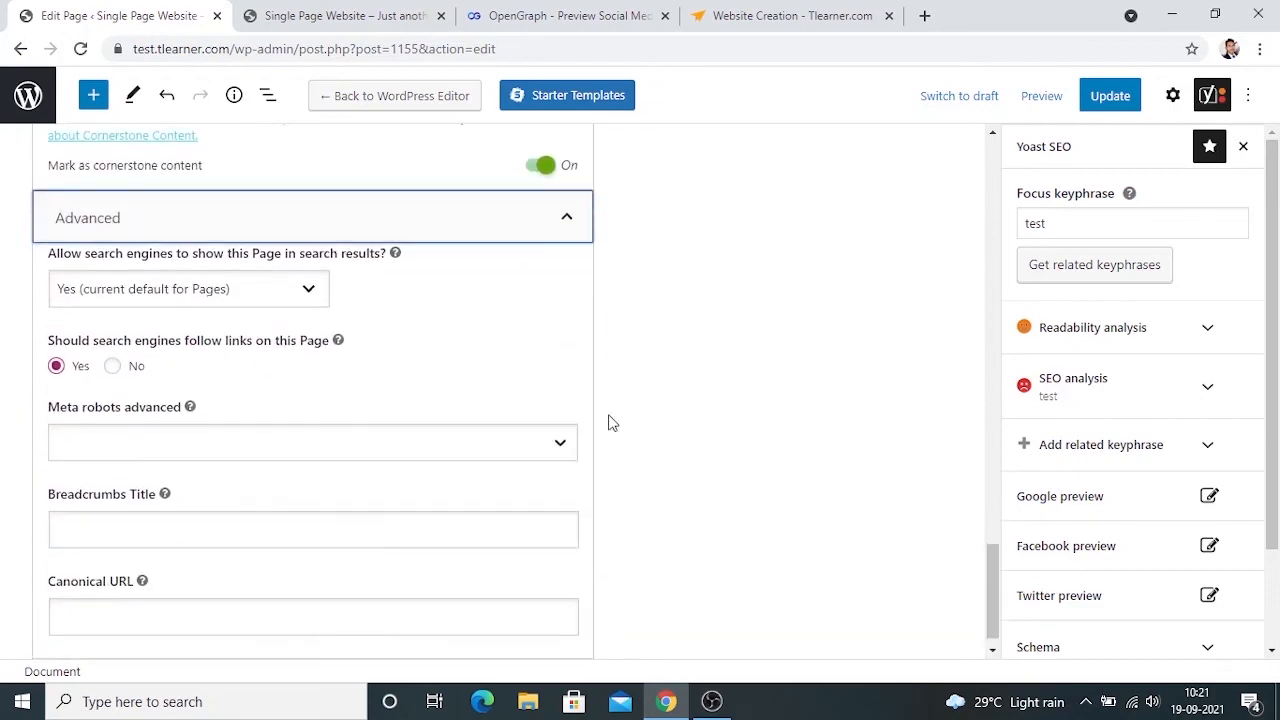
scroll(666, 360, "down", 1)
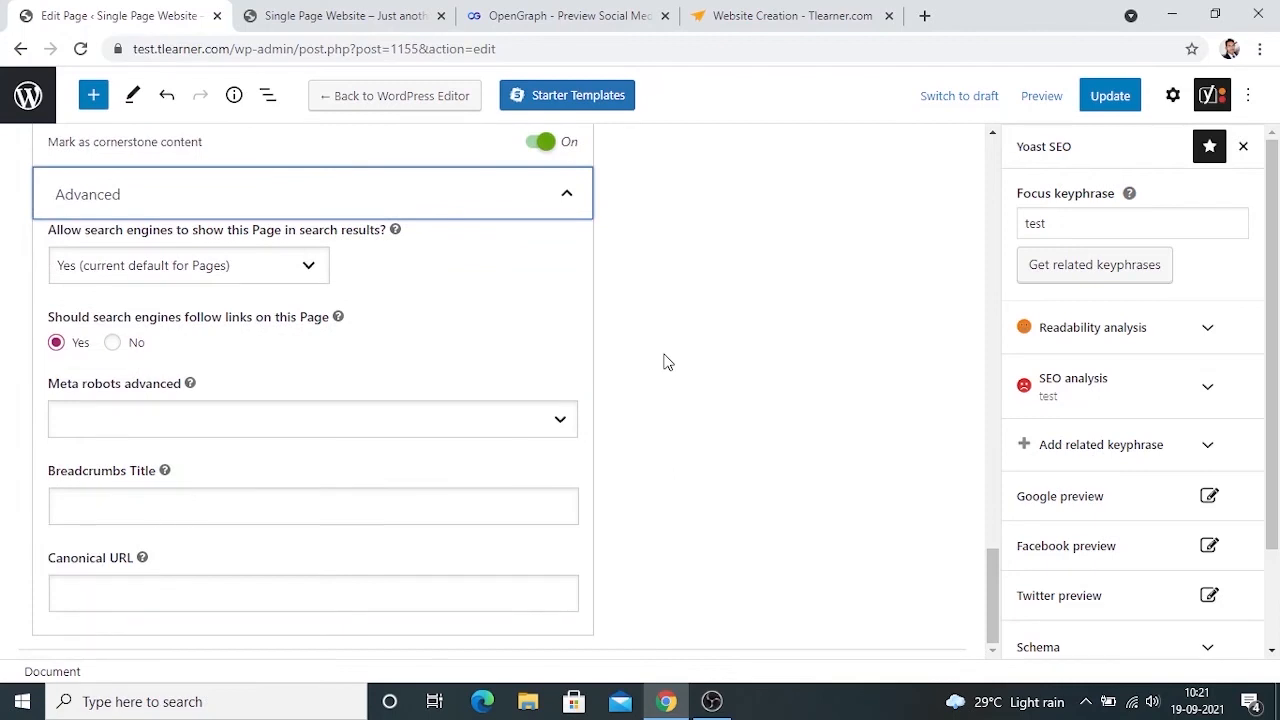
Step: Add No Image Index, No Archive and No Snippet to the Home page's advanced meta robots setting
left_click(297, 420)
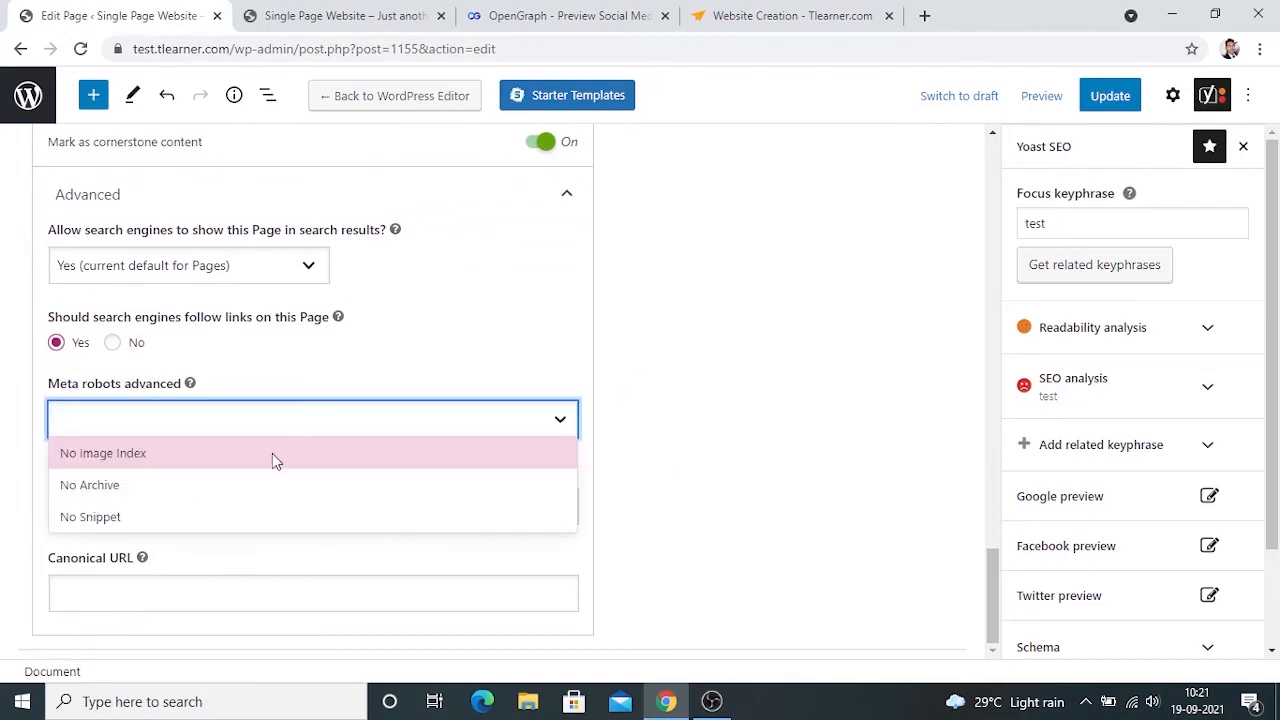
left_click(272, 455)
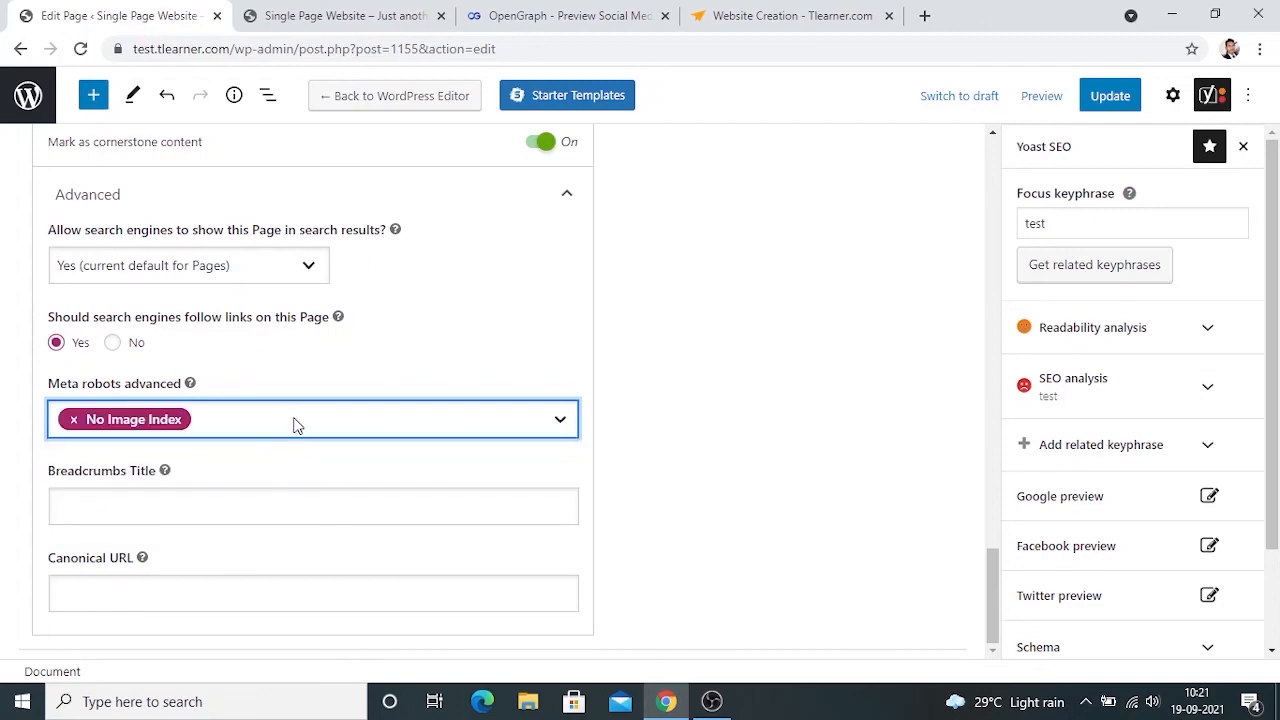
left_click(297, 425)
left_click(255, 482)
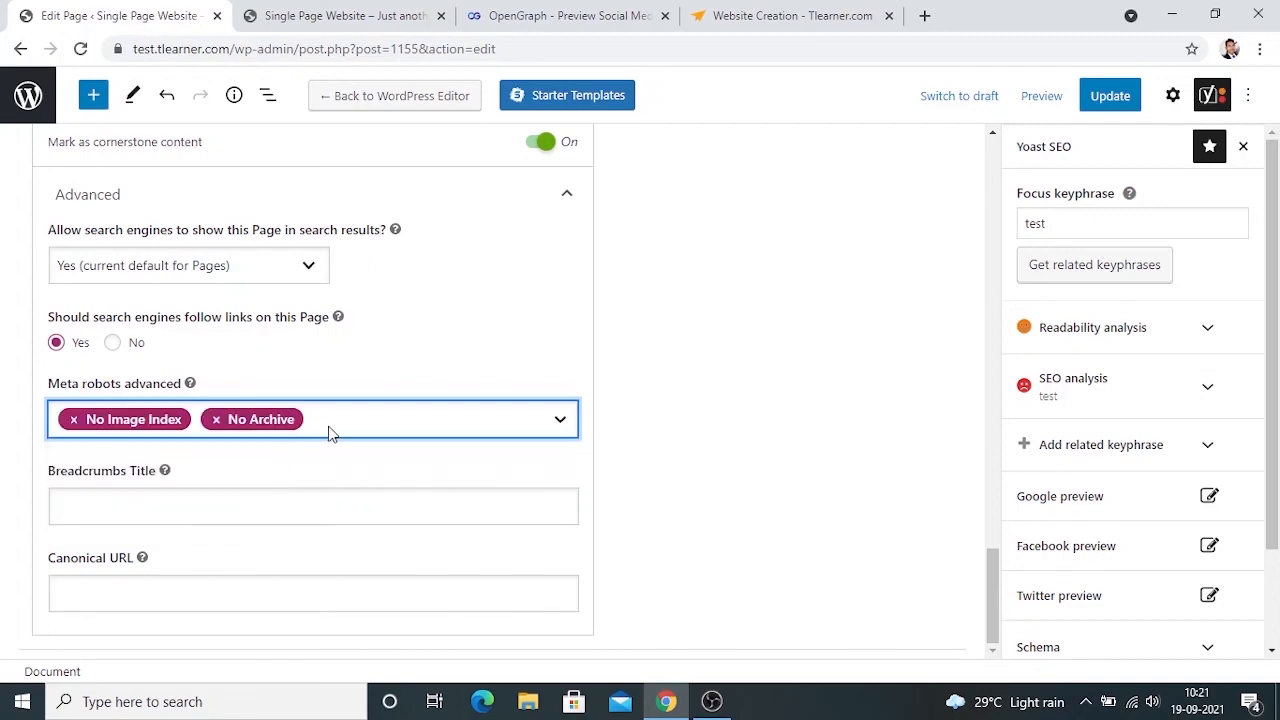
left_click(331, 430)
left_click(275, 514)
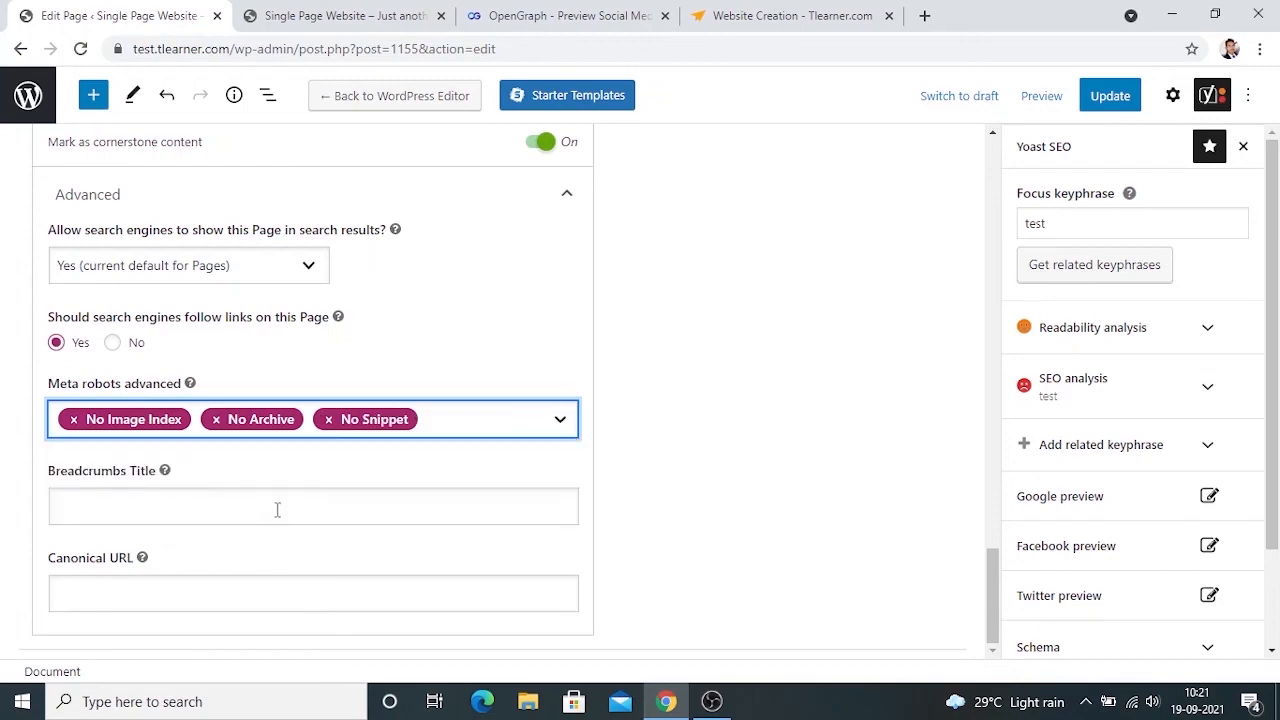
Step: Remove all three selected options from the advanced meta robots setting
left_click(457, 427)
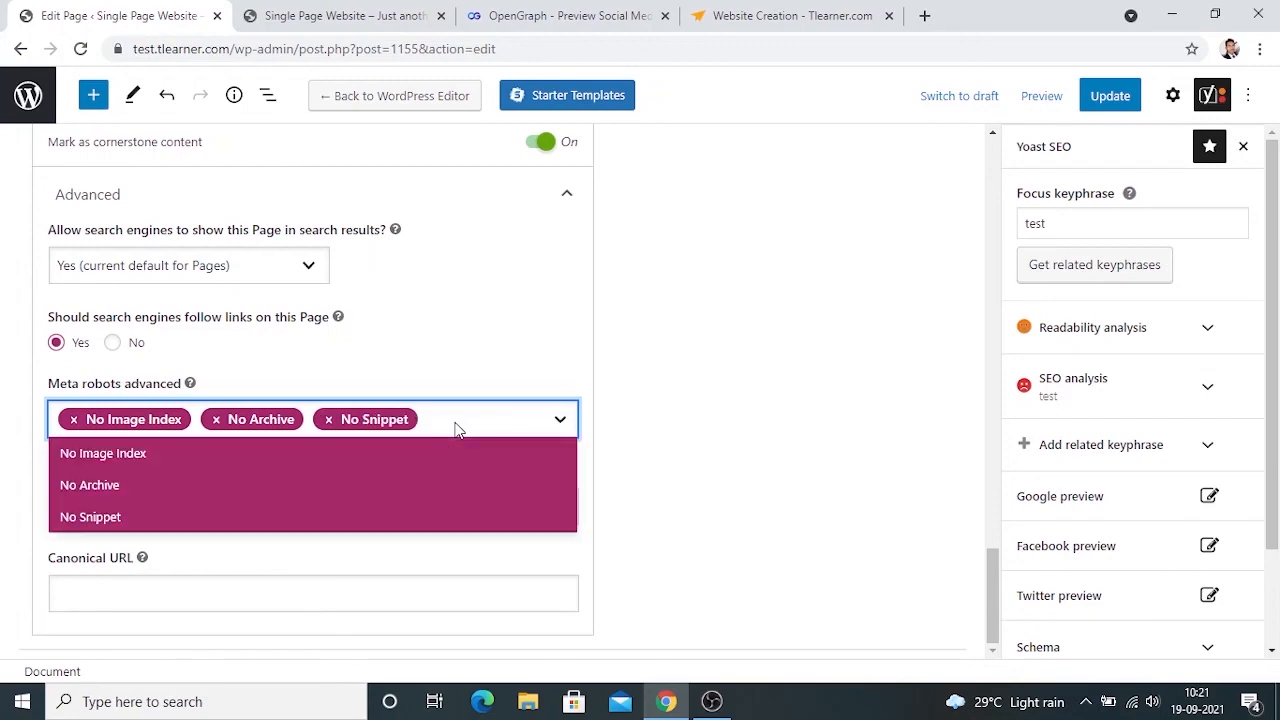
key("BackSpace")
key("BackSpace")
key("BackSpace")
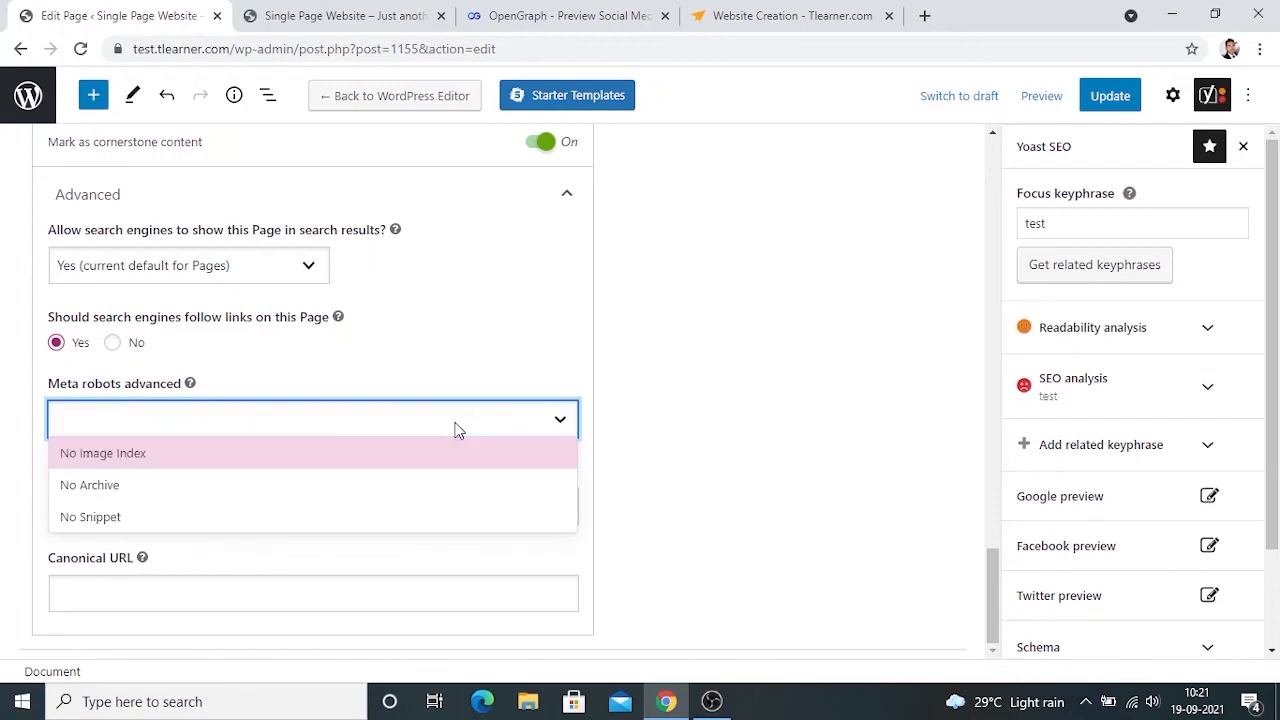
left_click(713, 406)
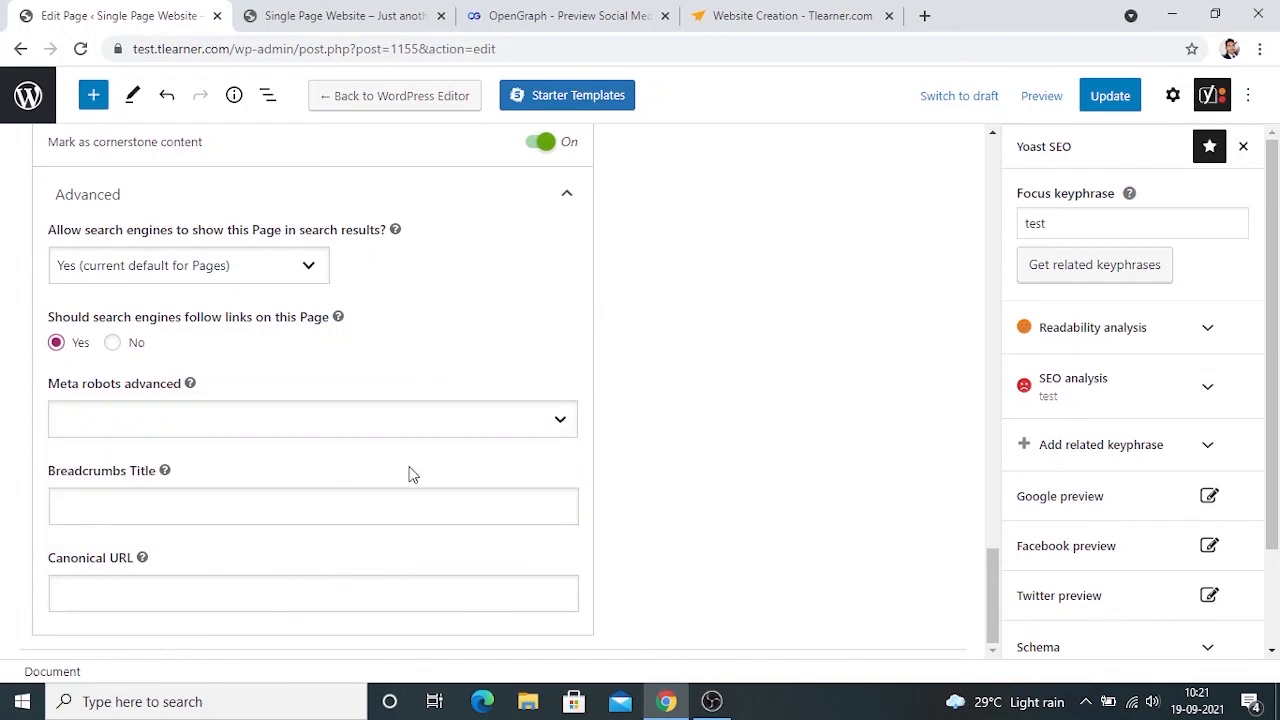
Step: Look at the breadcrumbs title and canonical URL fields in the Home page's advanced Yoast settings
left_click(250, 502)
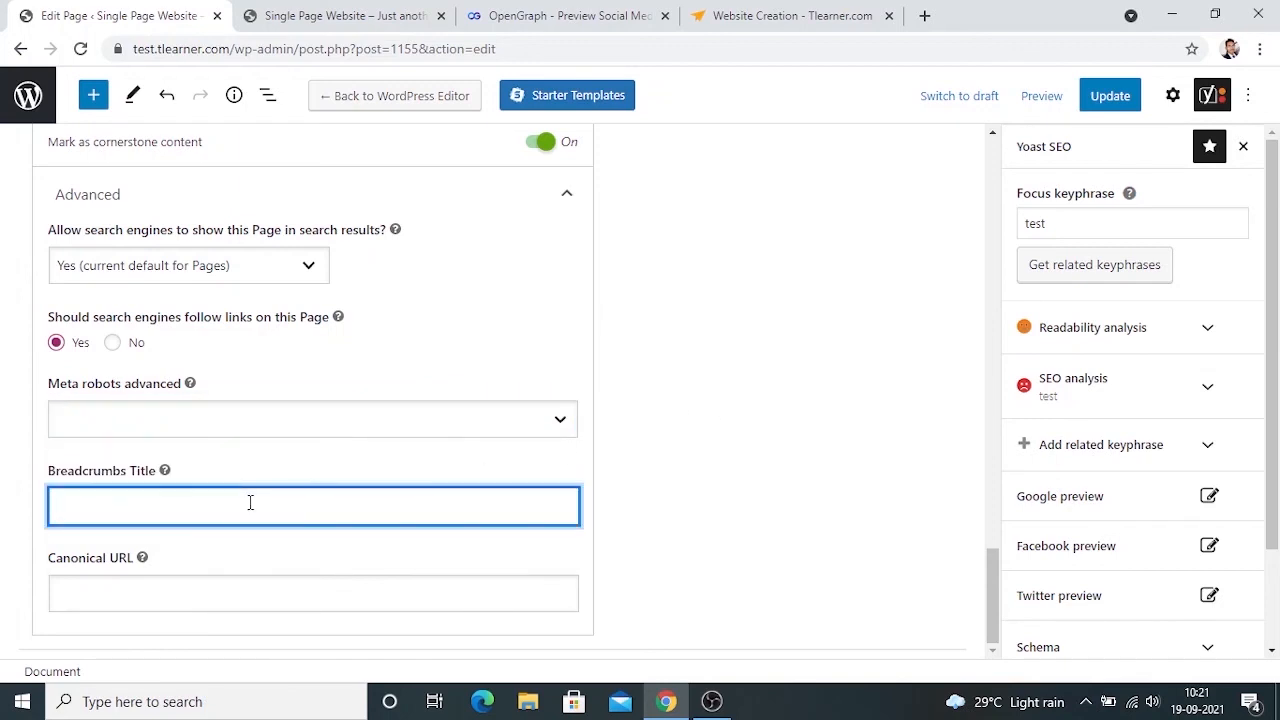
left_click(151, 592)
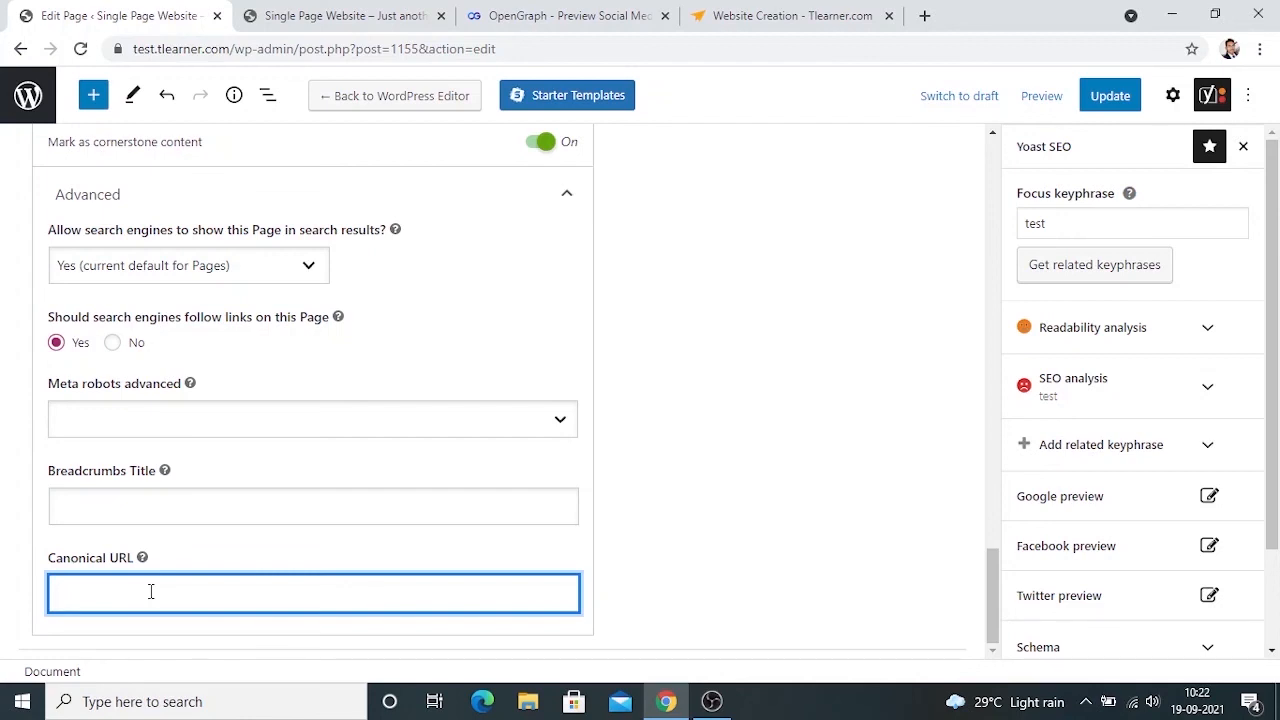
left_click(677, 456)
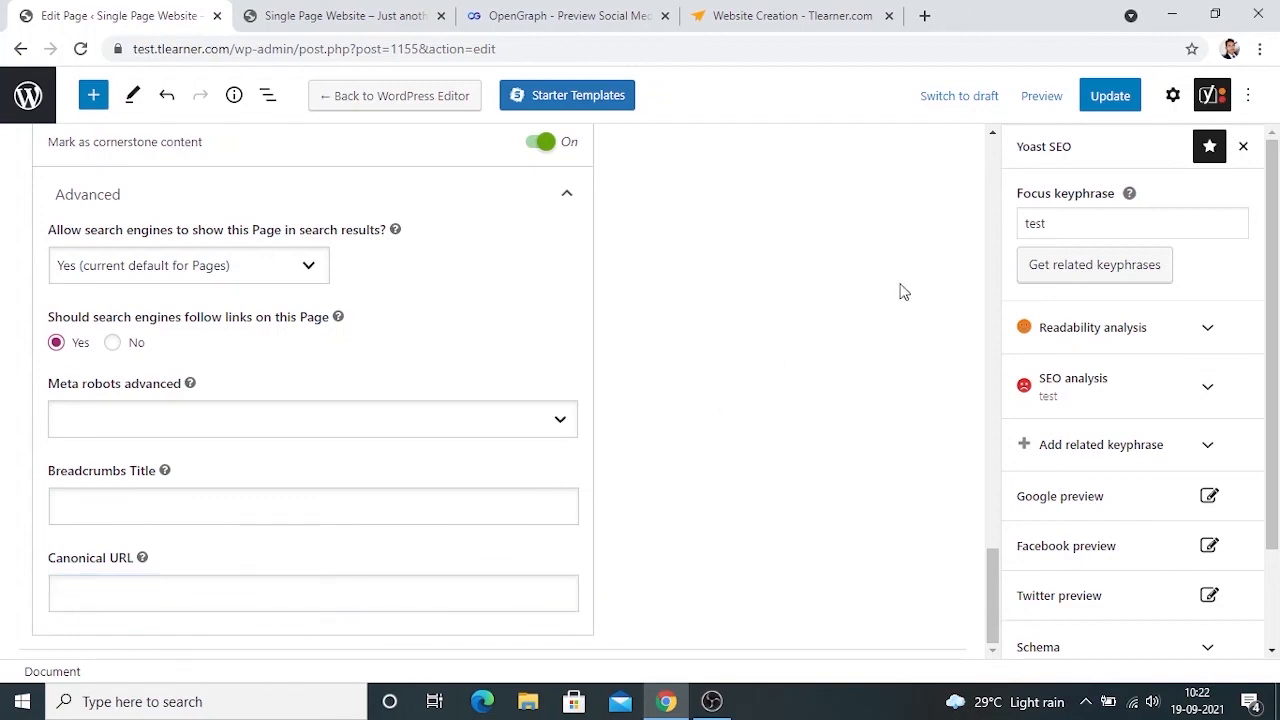
Step: Review the focus keyphrase and expand the readability analysis in the Home page's Yoast SEO sidebar
scroll(904, 291, "up", 20)
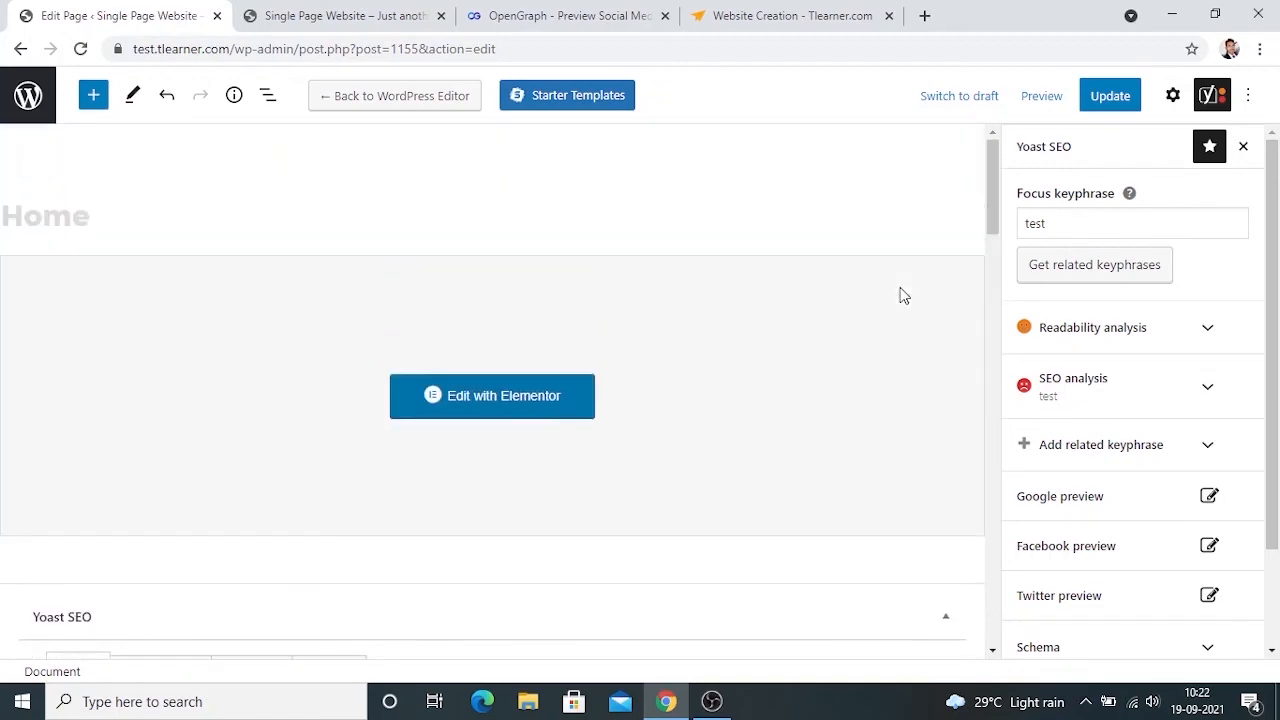
left_click(1218, 100)
left_click(1218, 100)
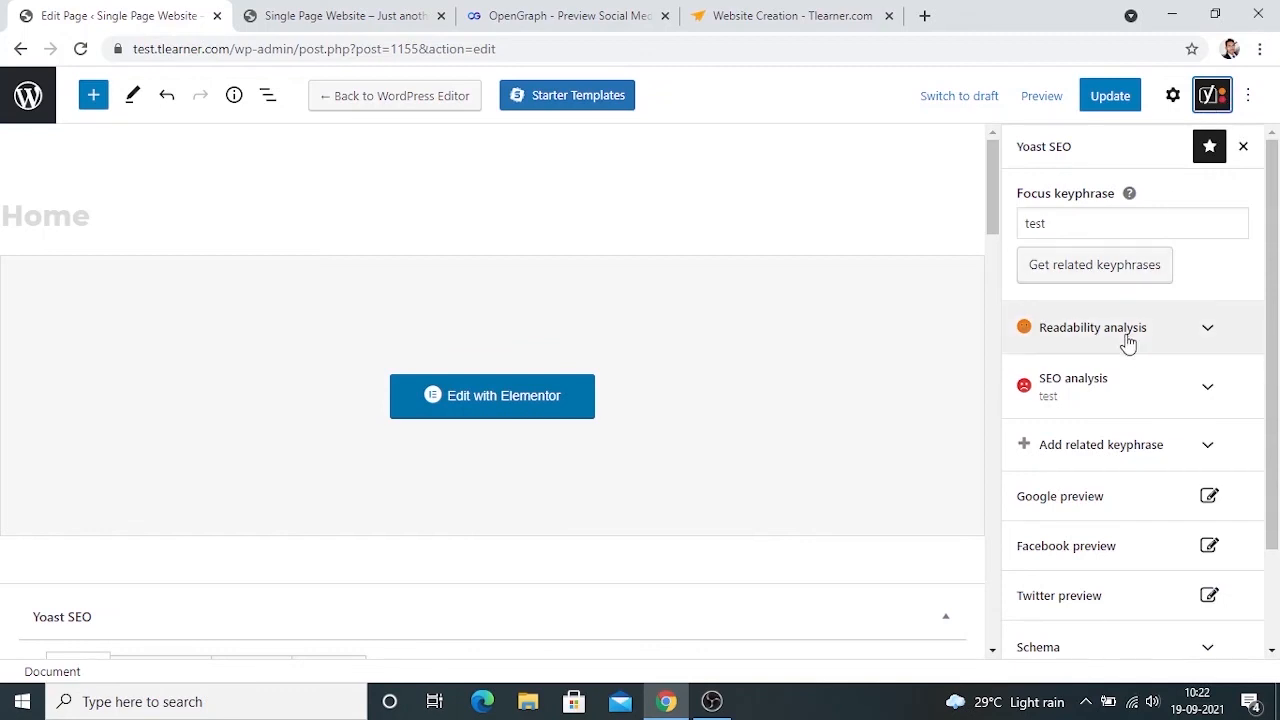
left_click(1057, 226)
left_click(1216, 274)
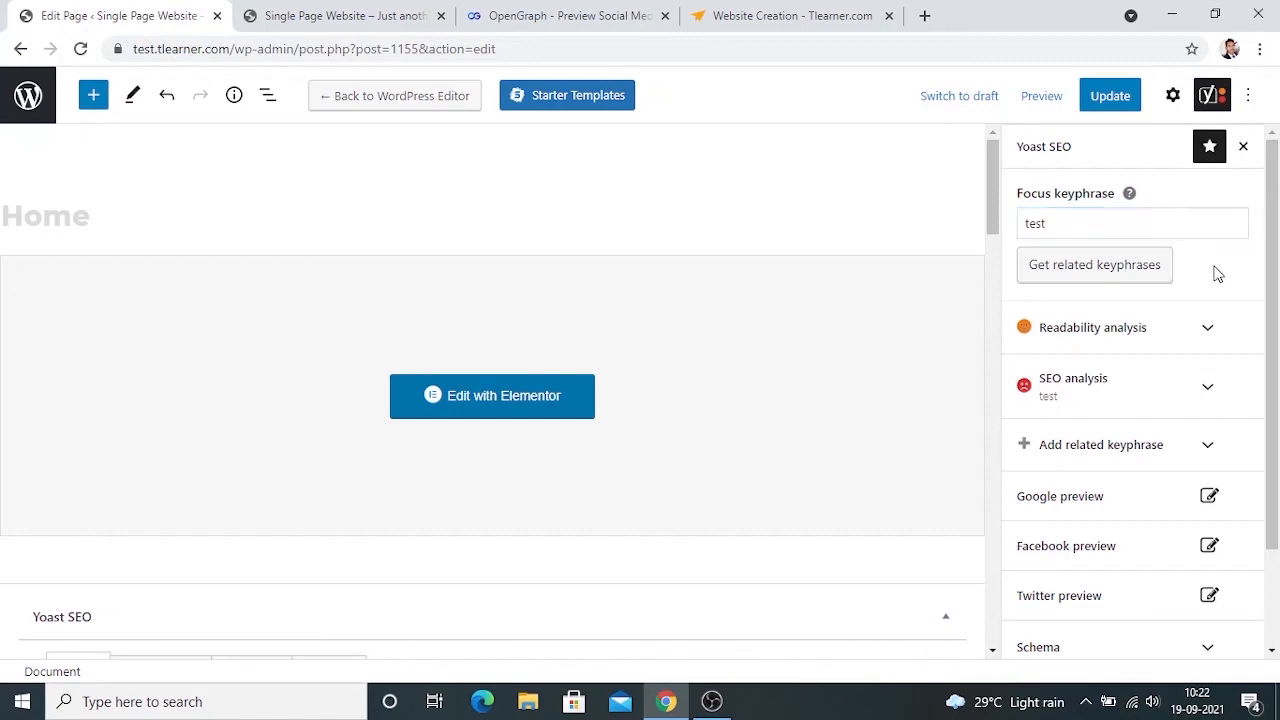
left_click(1203, 325)
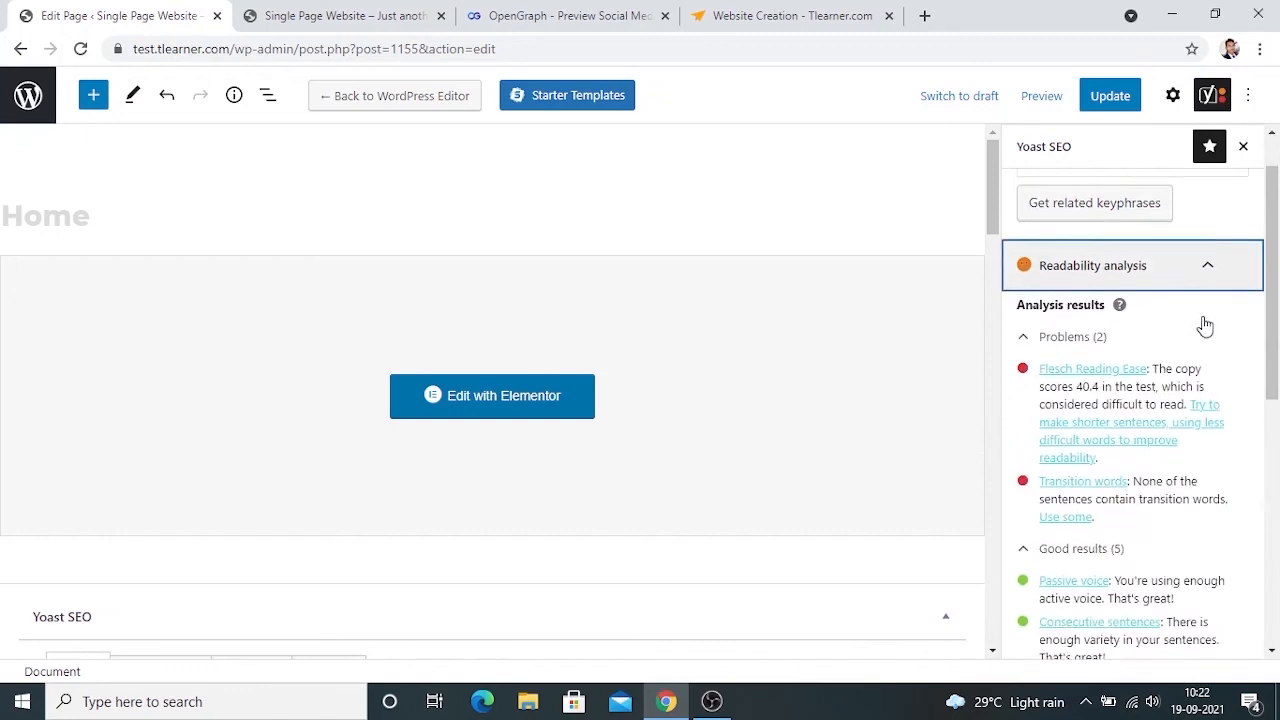
scroll(1205, 325, "down", 5)
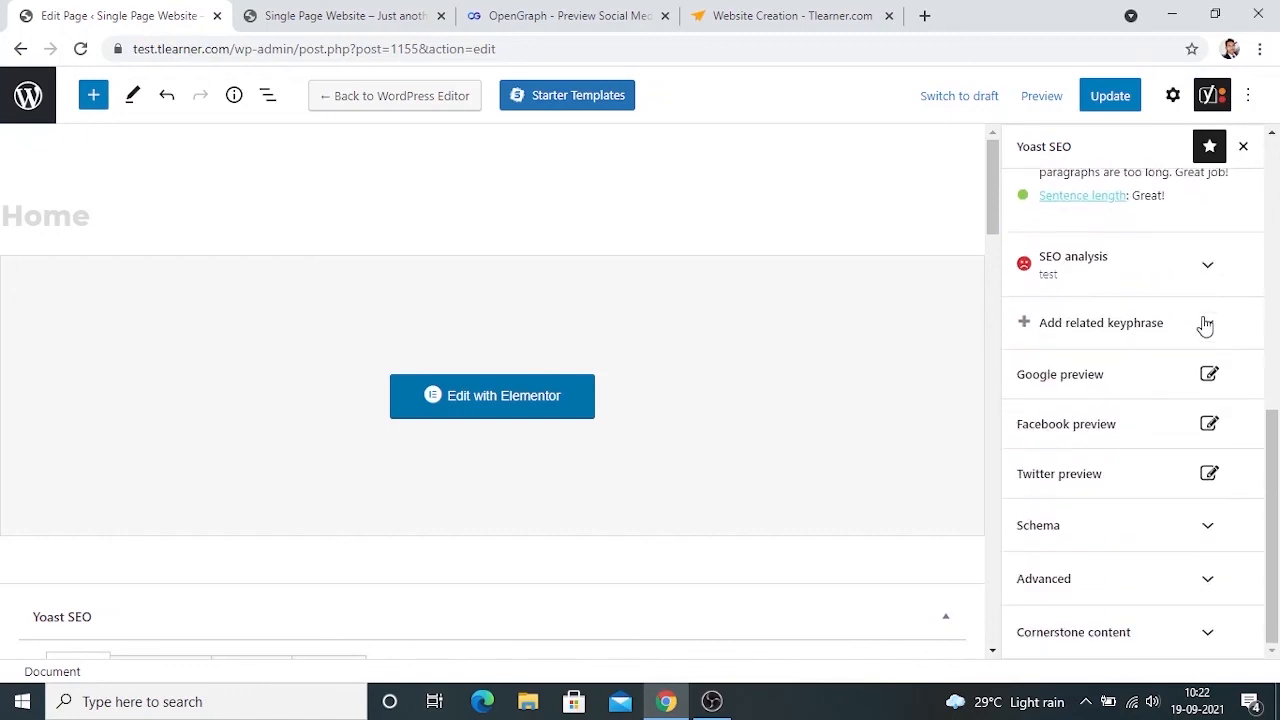
Step: Open the Home page's Google preview, review its mobile result, SEO title, slug and meta description, and close it
left_click(1210, 383)
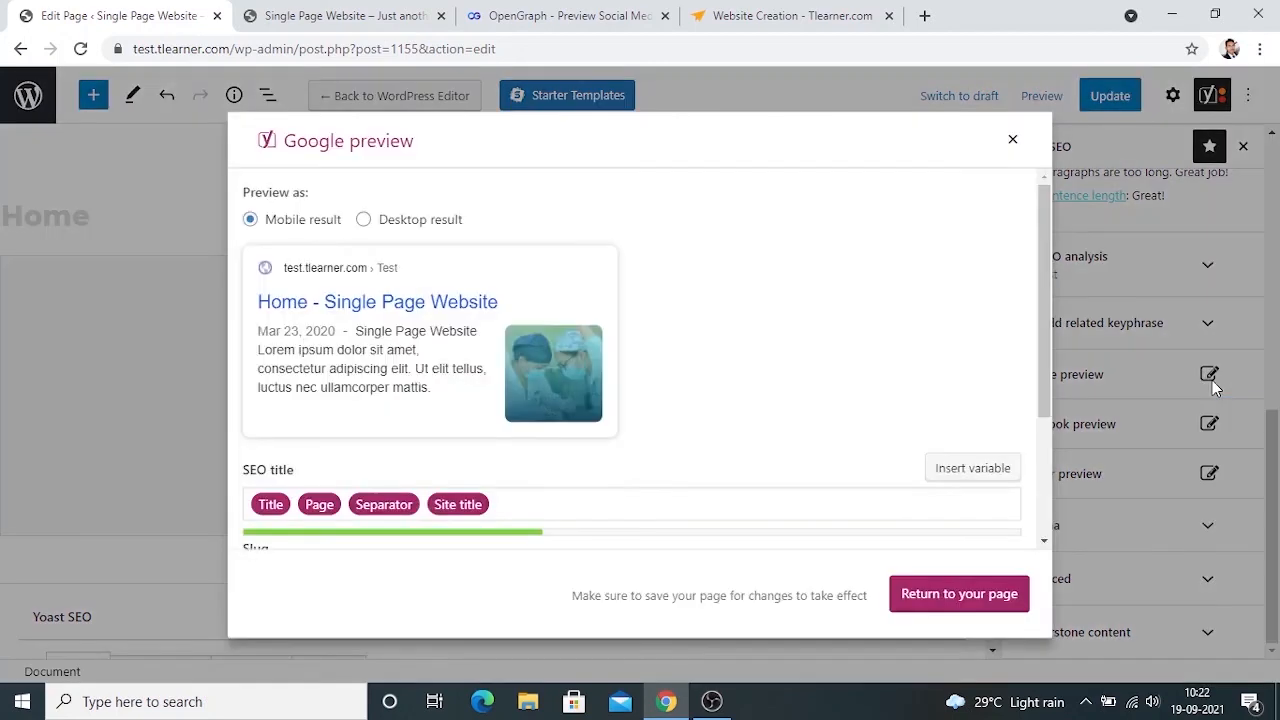
scroll(395, 386, "down", 2)
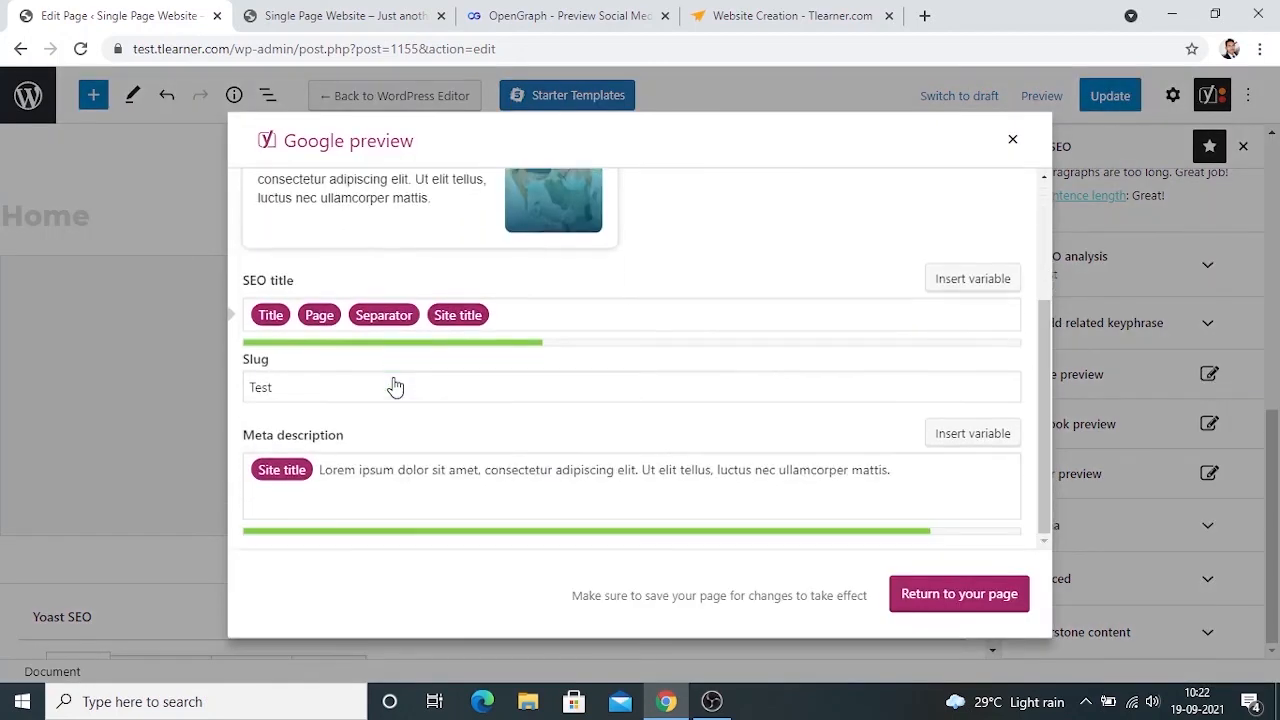
scroll(395, 380, "up", 2)
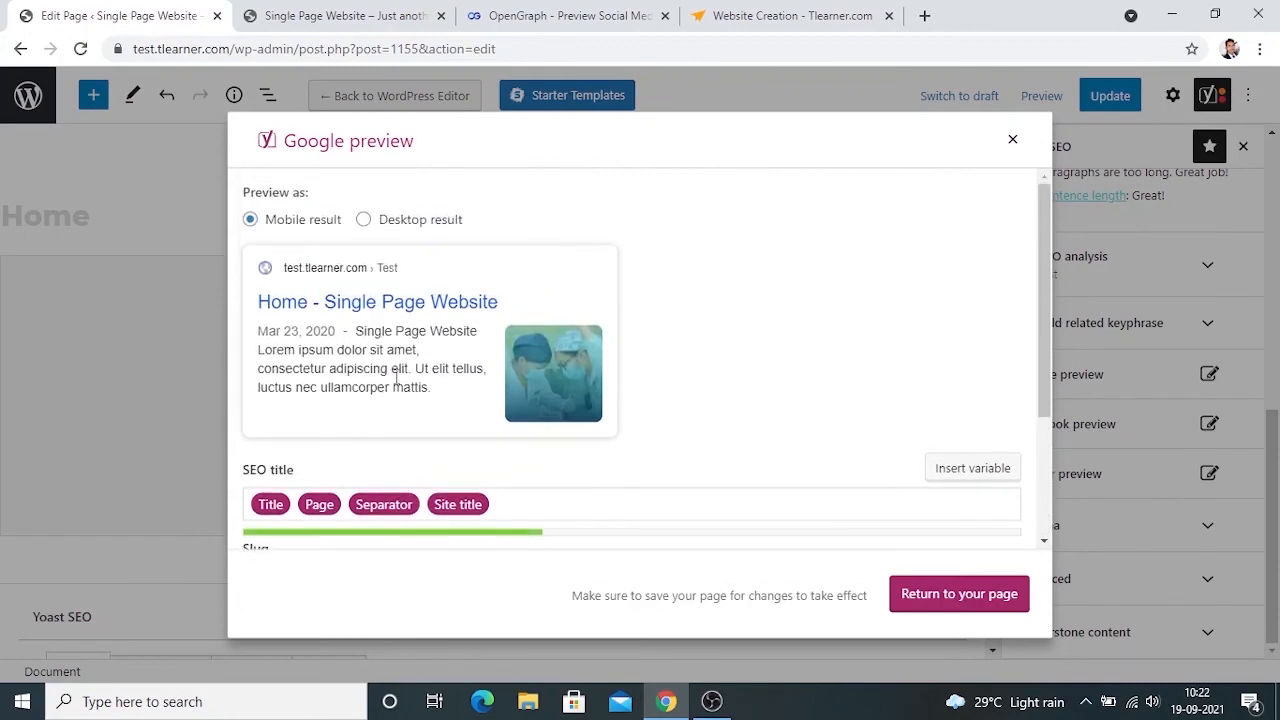
left_click(1011, 141)
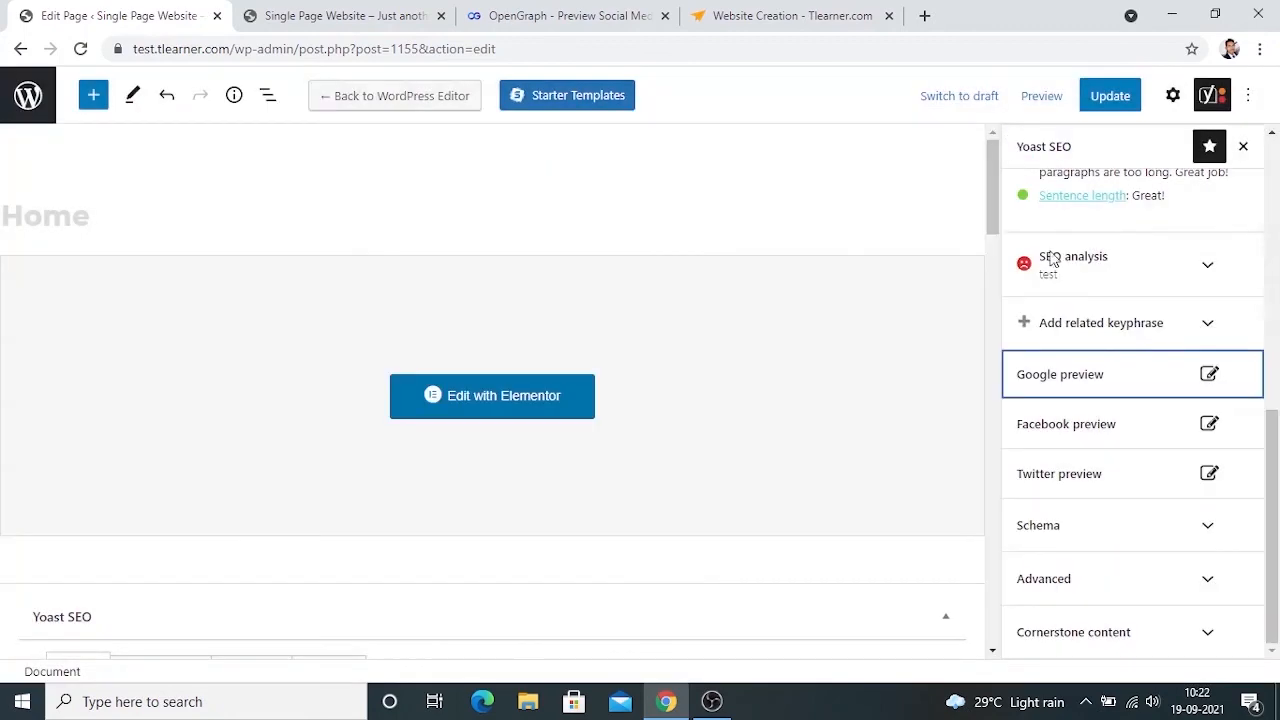
Step: Set dental-social-img.jpg from the media library as the Home page's Facebook image
left_click(1208, 428)
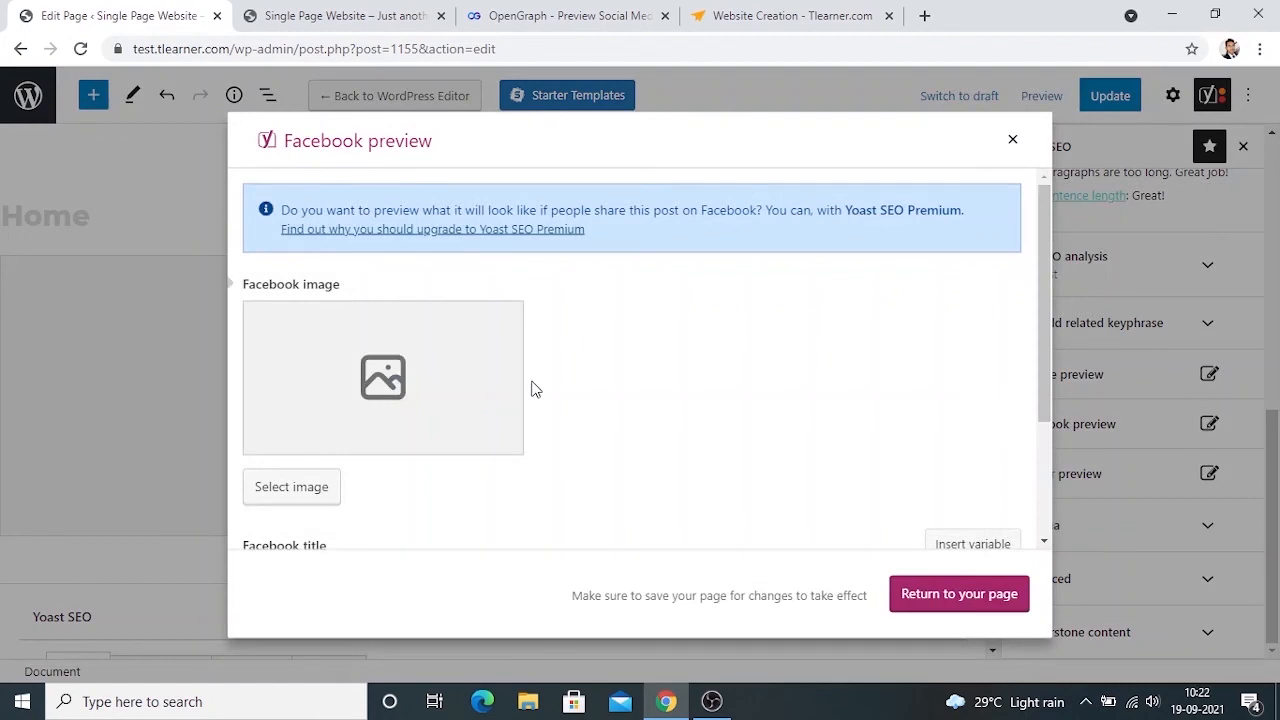
left_click(308, 489)
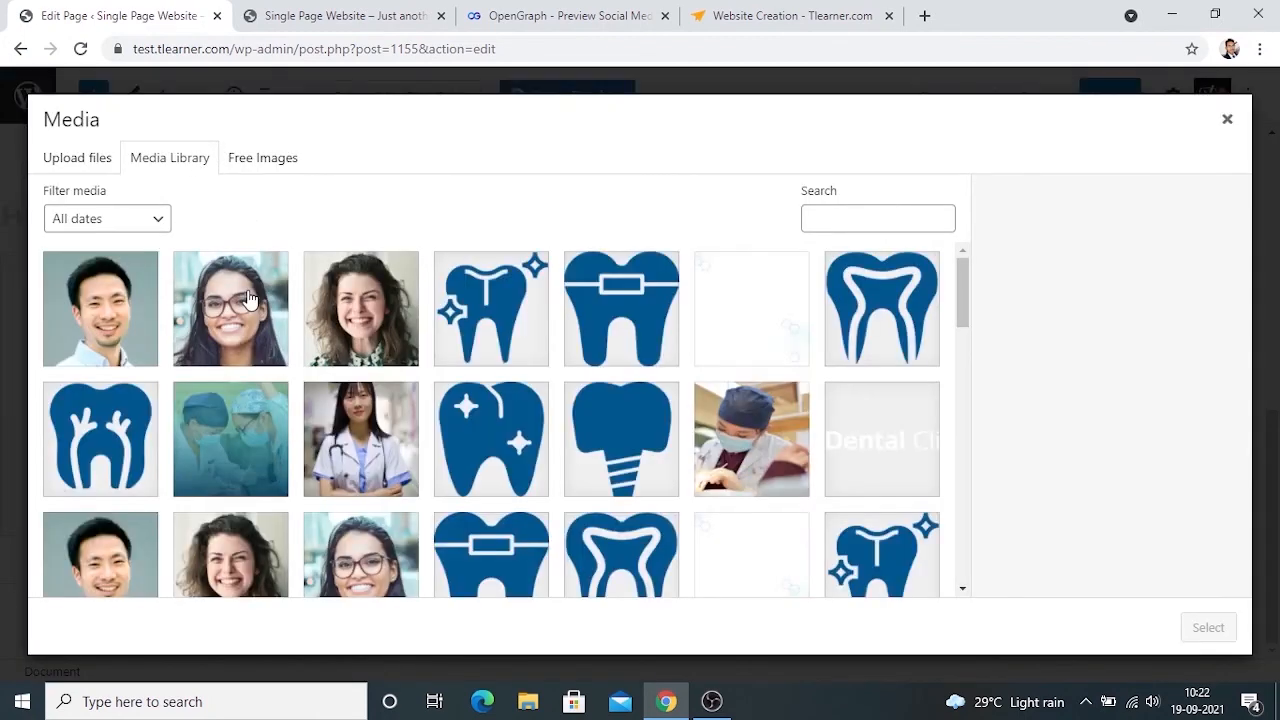
scroll(640, 385, "down", 5)
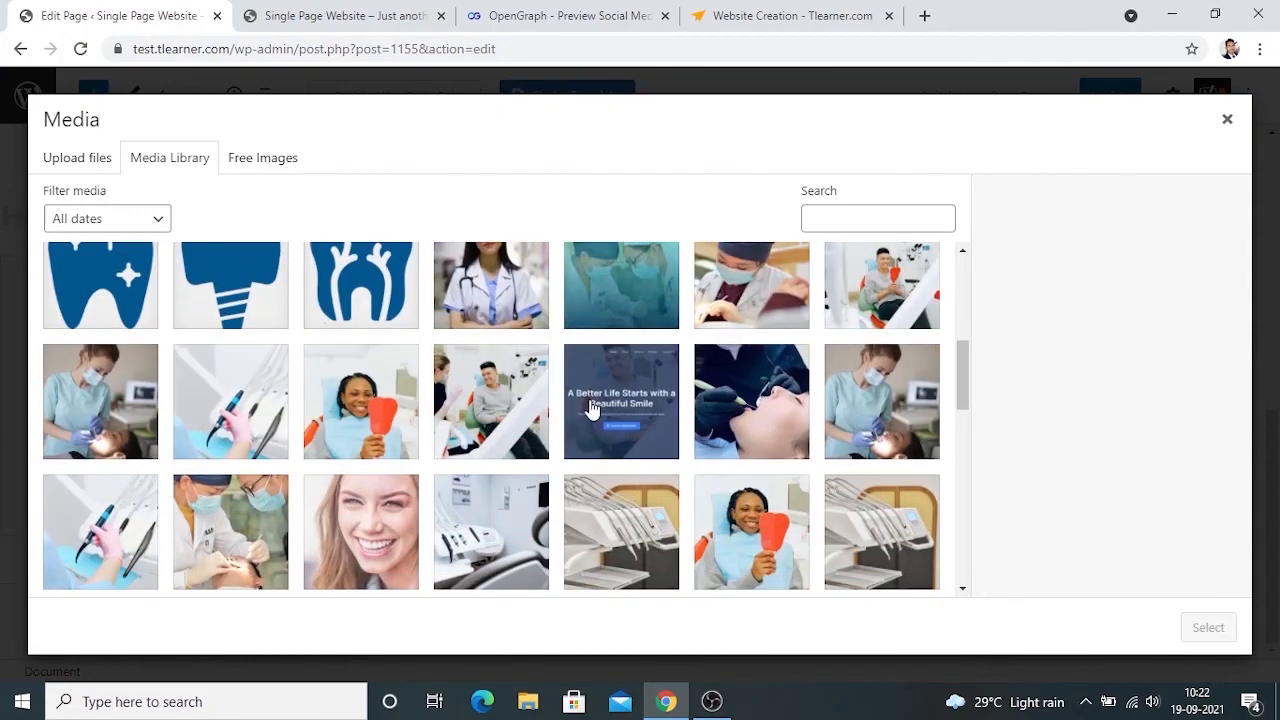
left_click(592, 408)
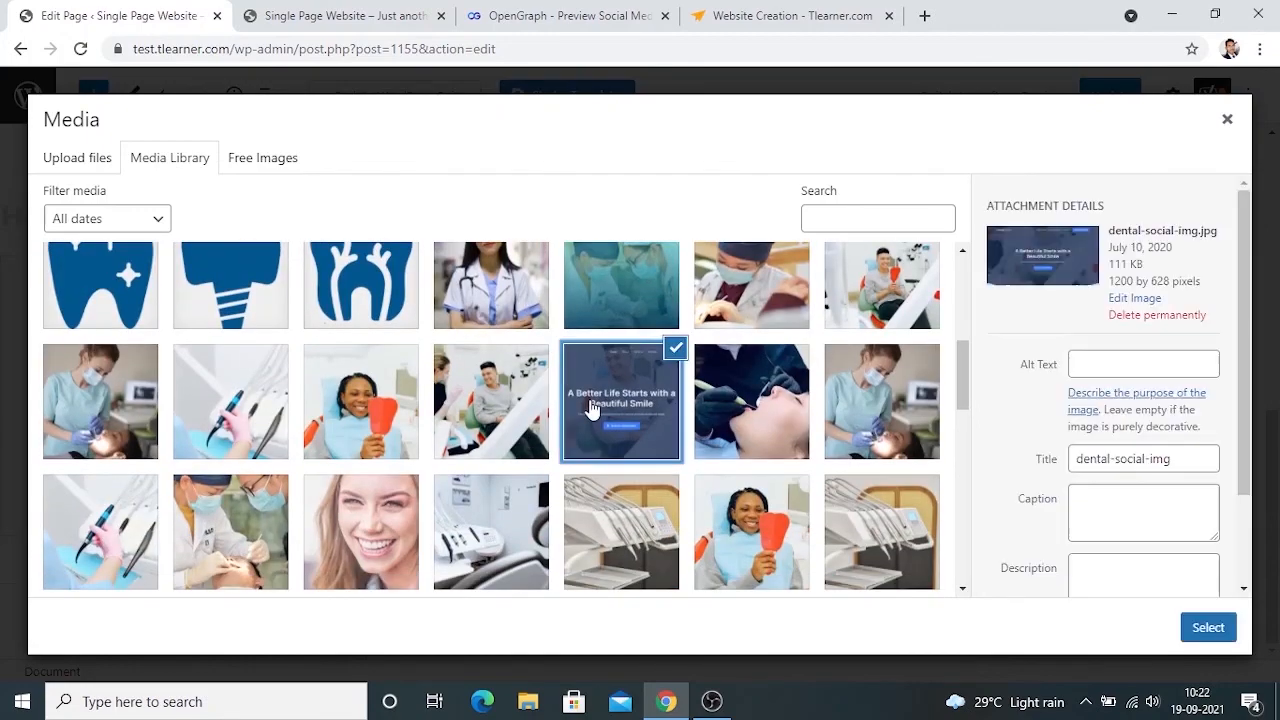
left_click(1207, 628)
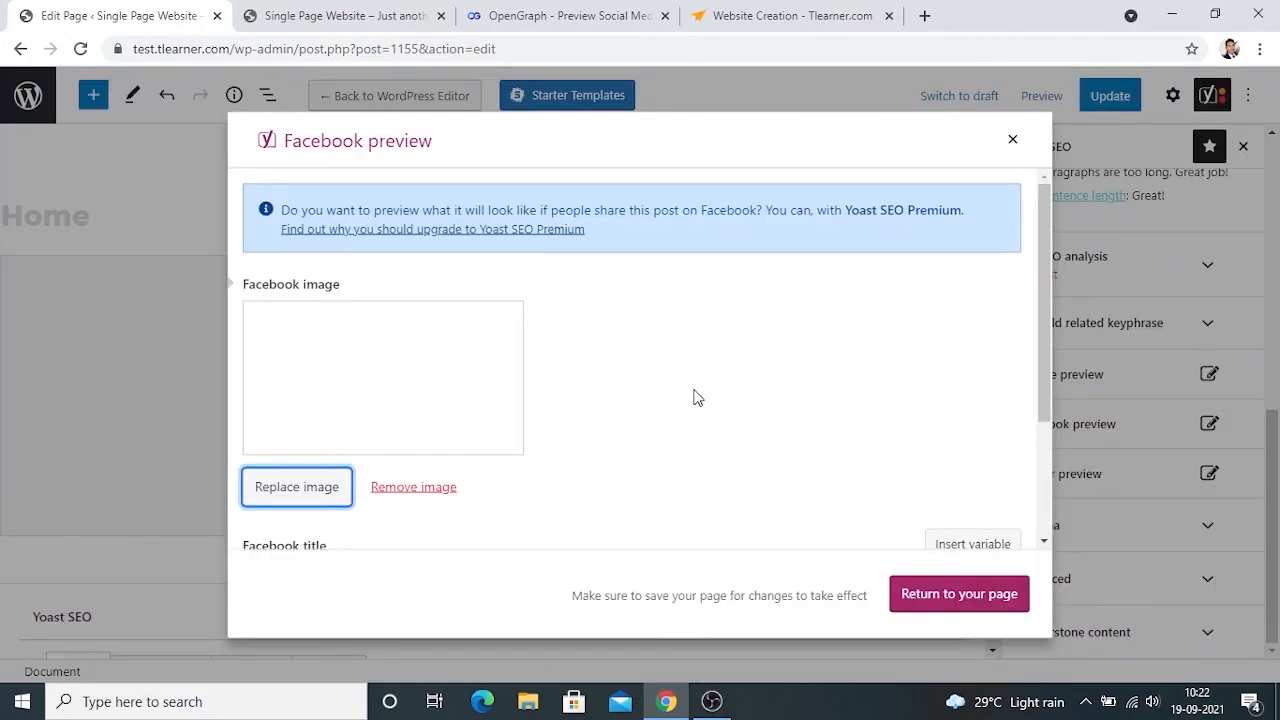
Step: Look at the Facebook title and description fields below the image, and close the Facebook preview
scroll(706, 363, "down", 1)
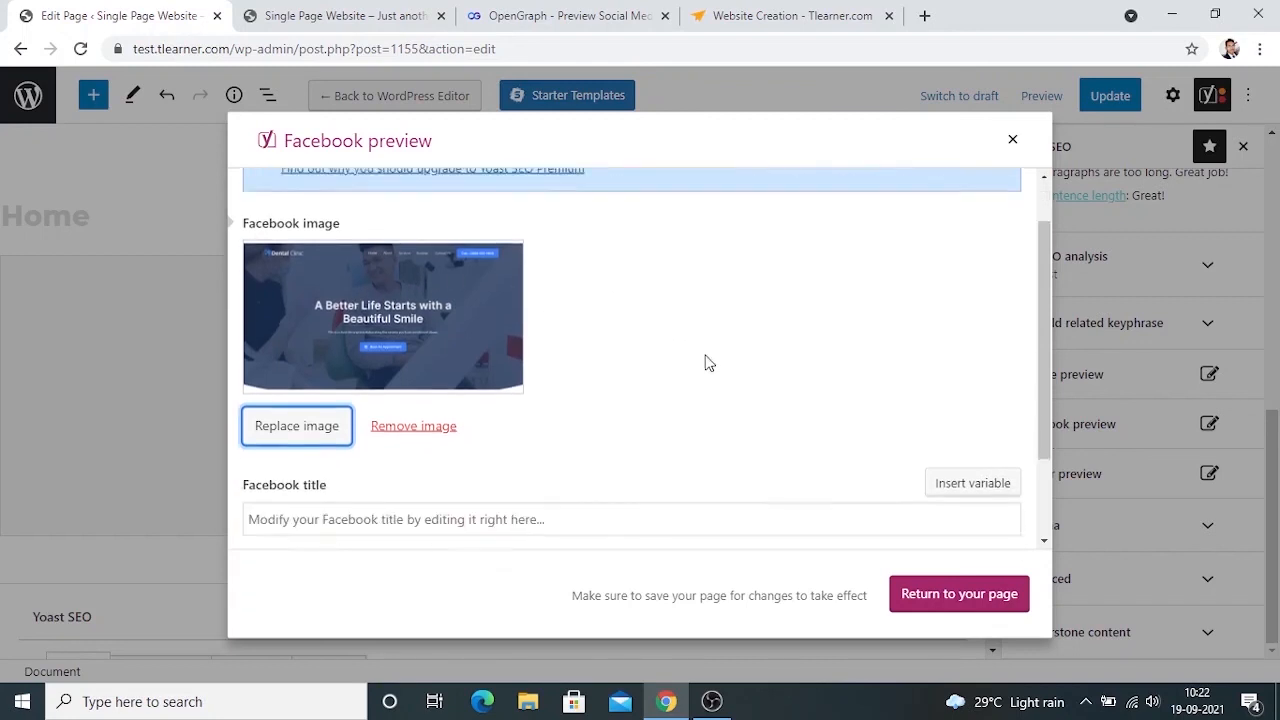
scroll(706, 363, "down", 2)
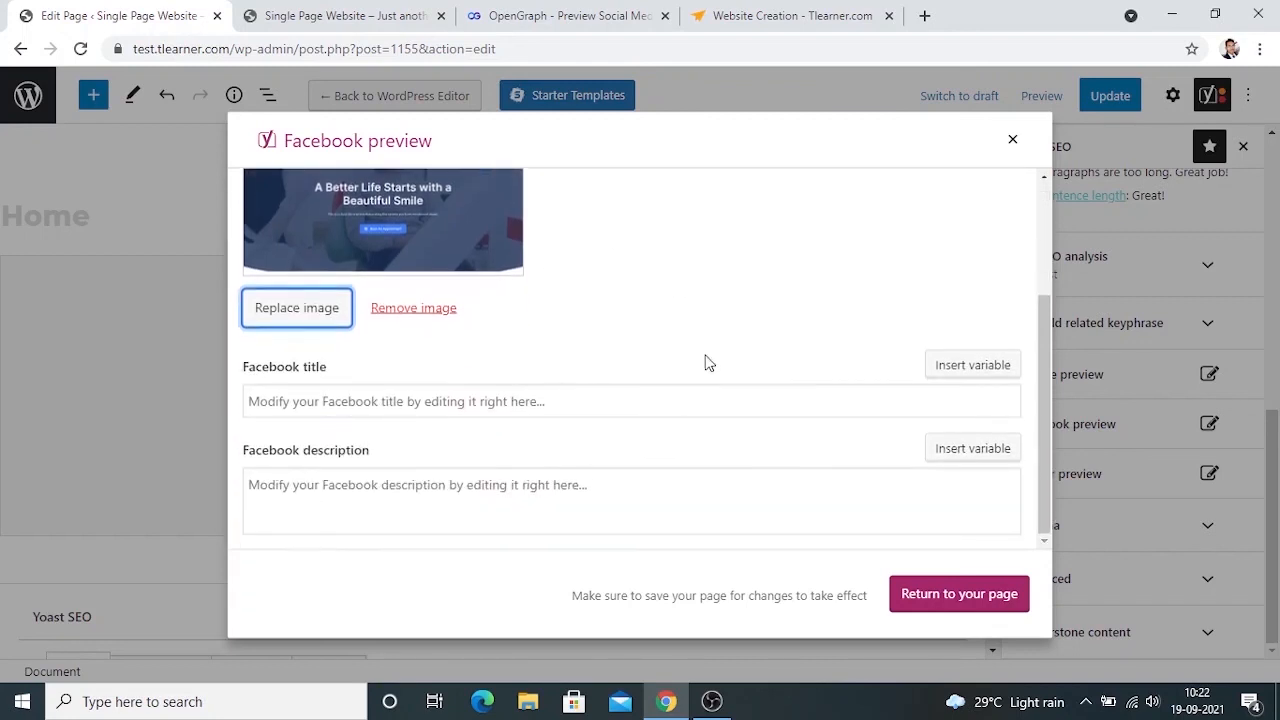
left_click(566, 404)
left_click(519, 494)
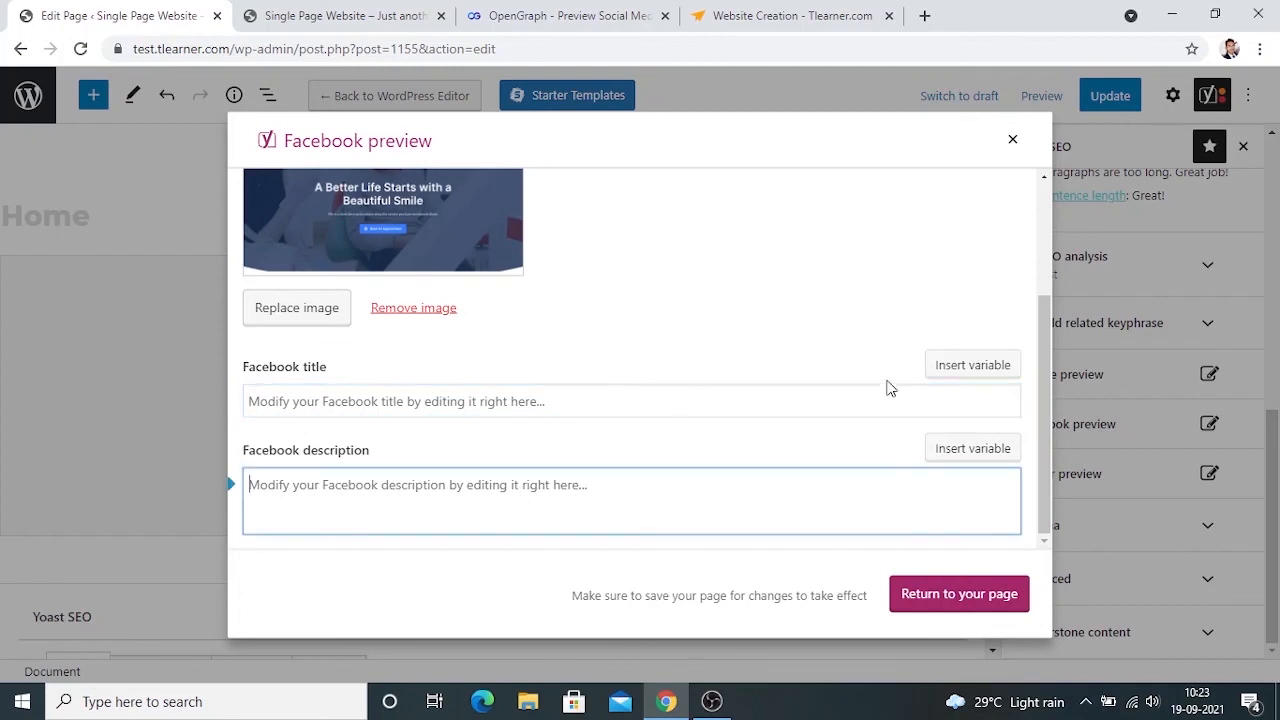
left_click(1012, 141)
Step: Look at the live single page website and the OpenGraph social media preview page, and return to the Home page editor
left_click(357, 10)
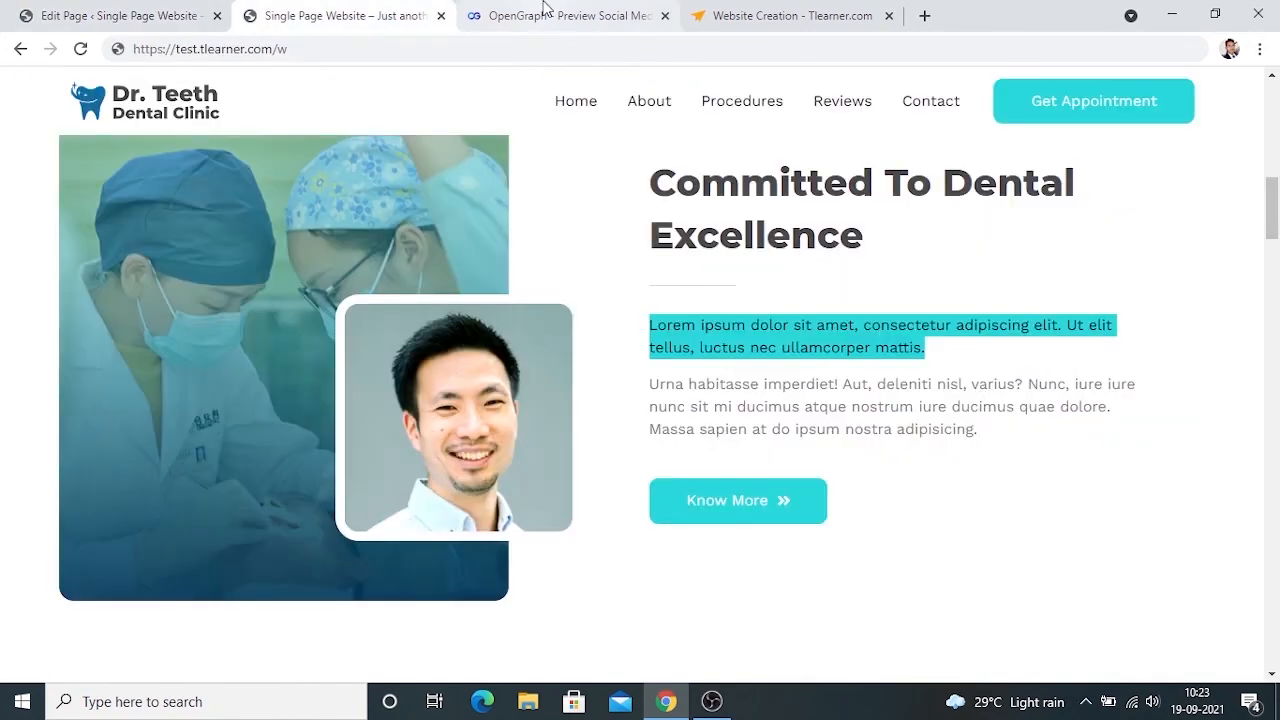
left_click(543, 12)
scroll(230, 226, "up", 10)
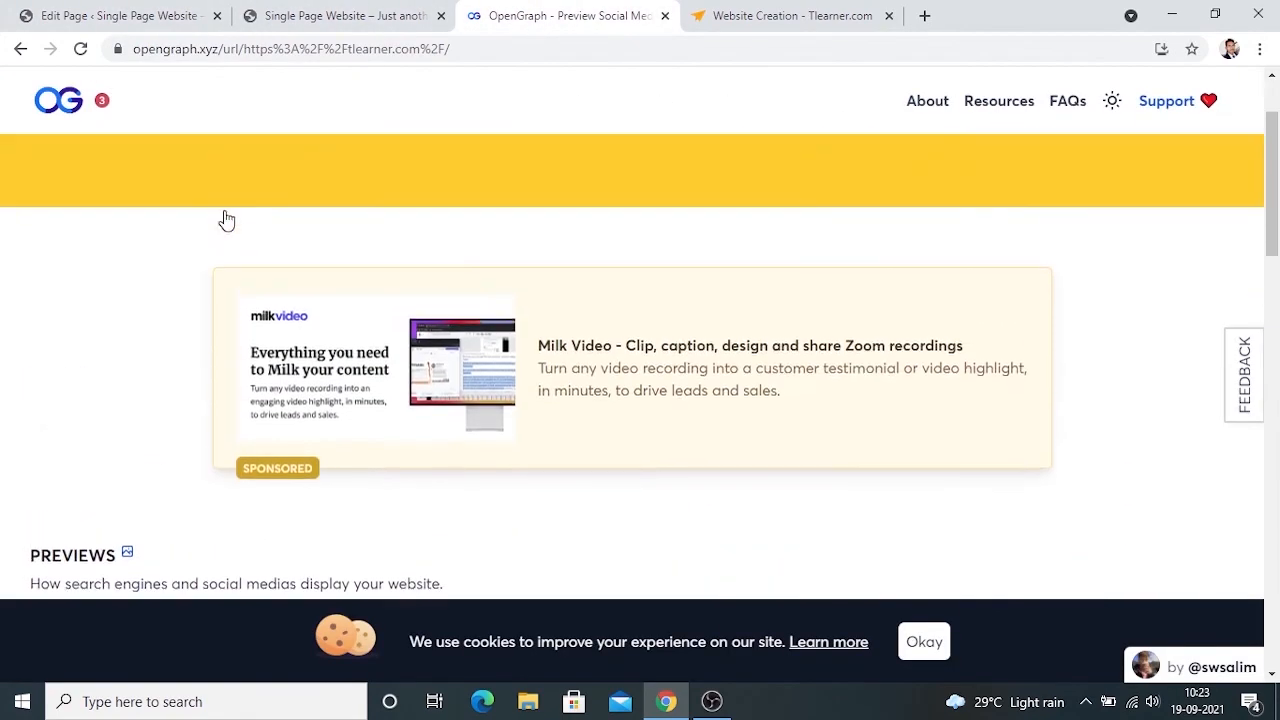
left_click(108, 12)
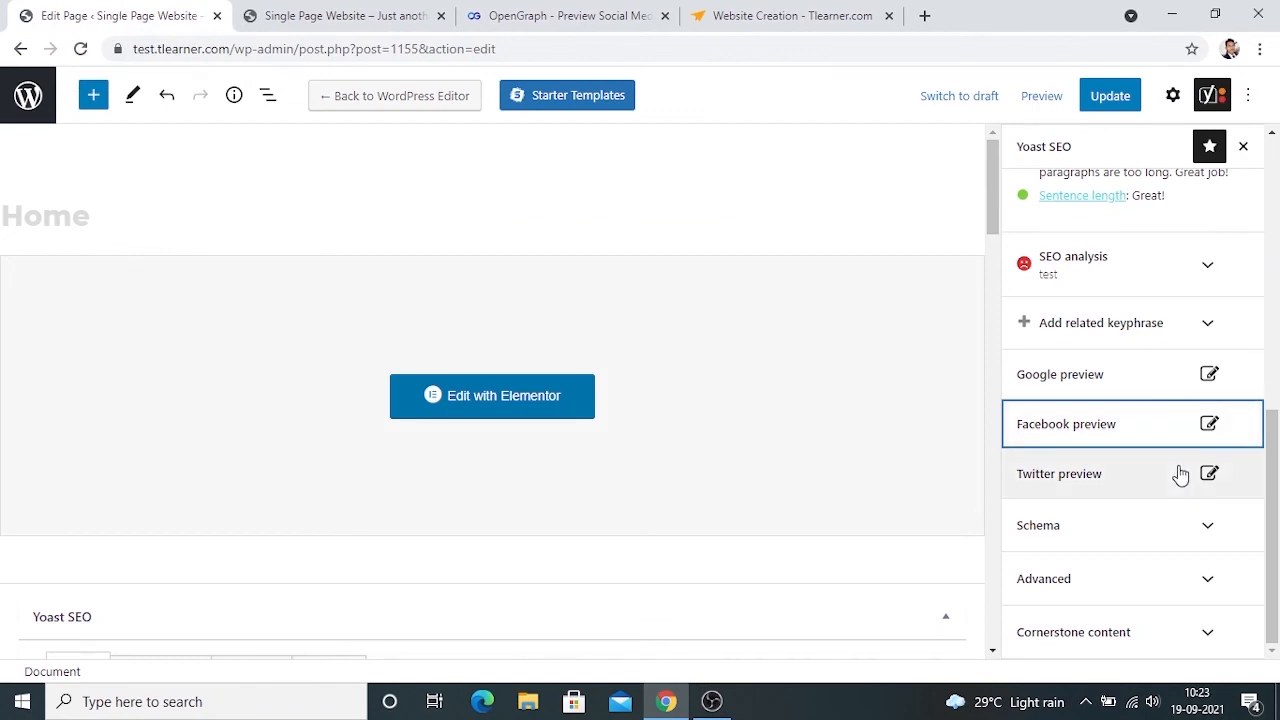
Step: Expand the Home page's Schema settings and look through the page type options, choosing Default for Pages (Web Page)
left_click(1182, 540)
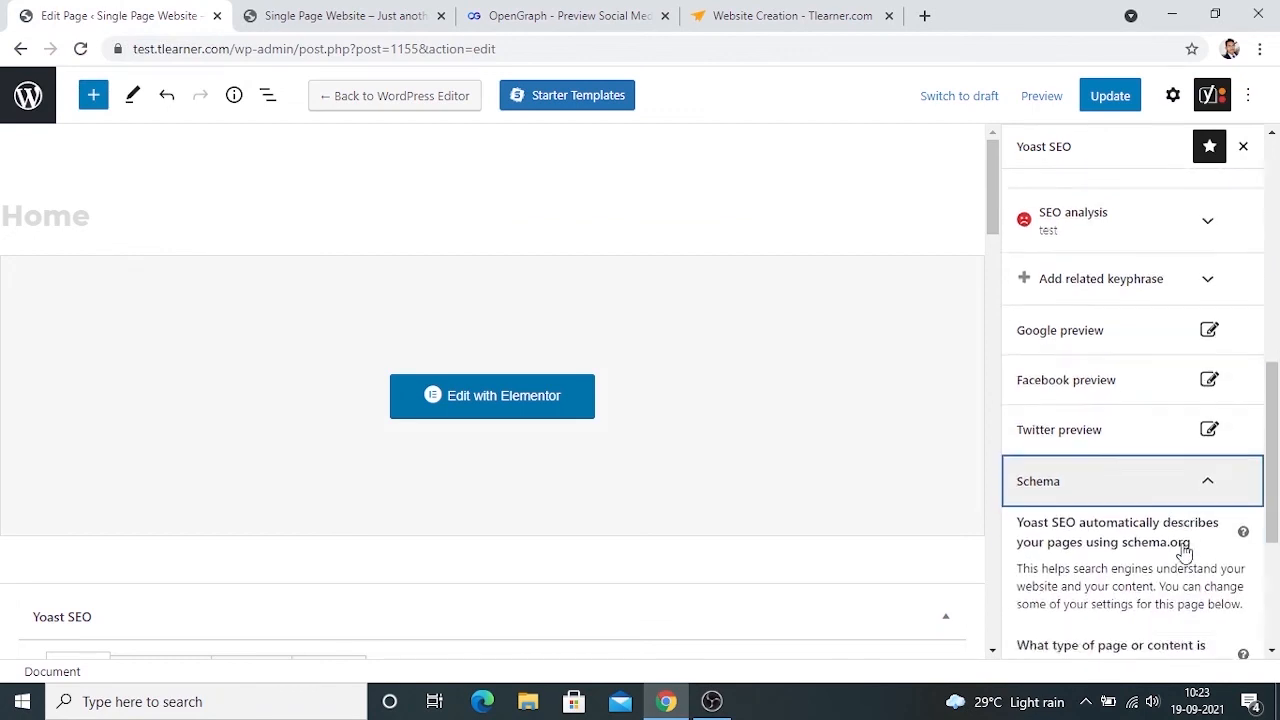
scroll(1184, 548, "down", 3)
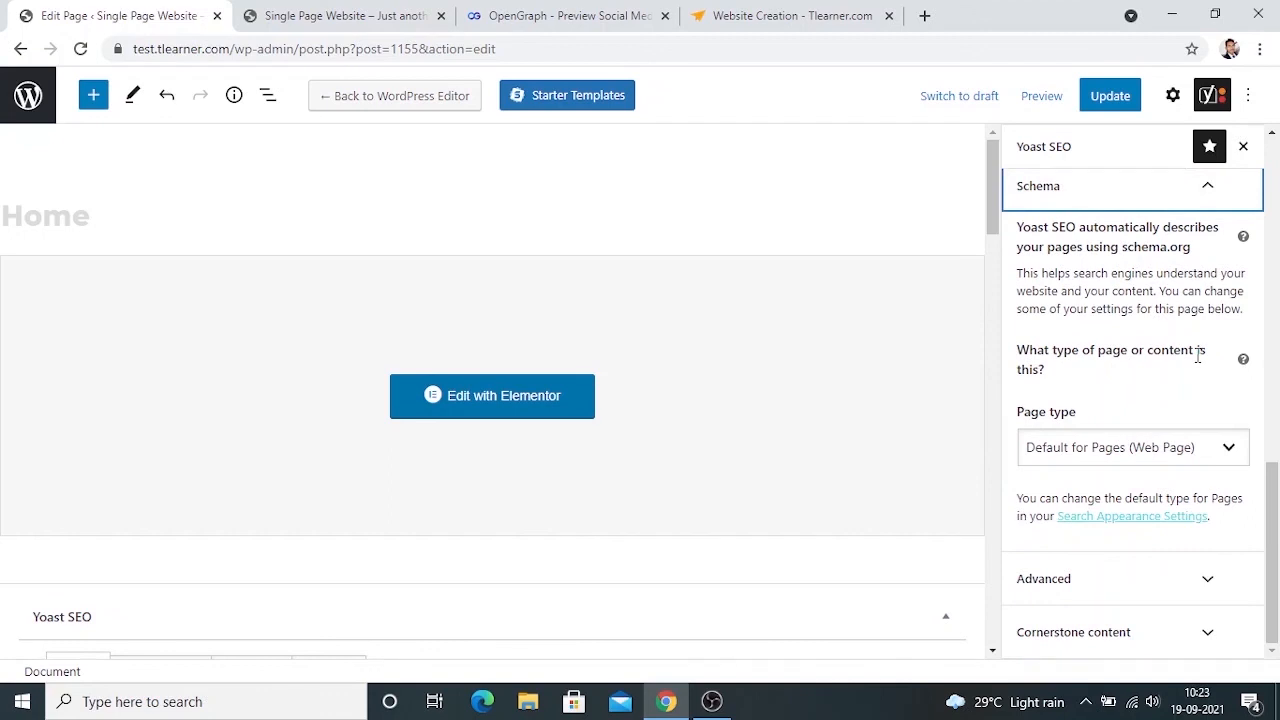
left_click(1182, 462)
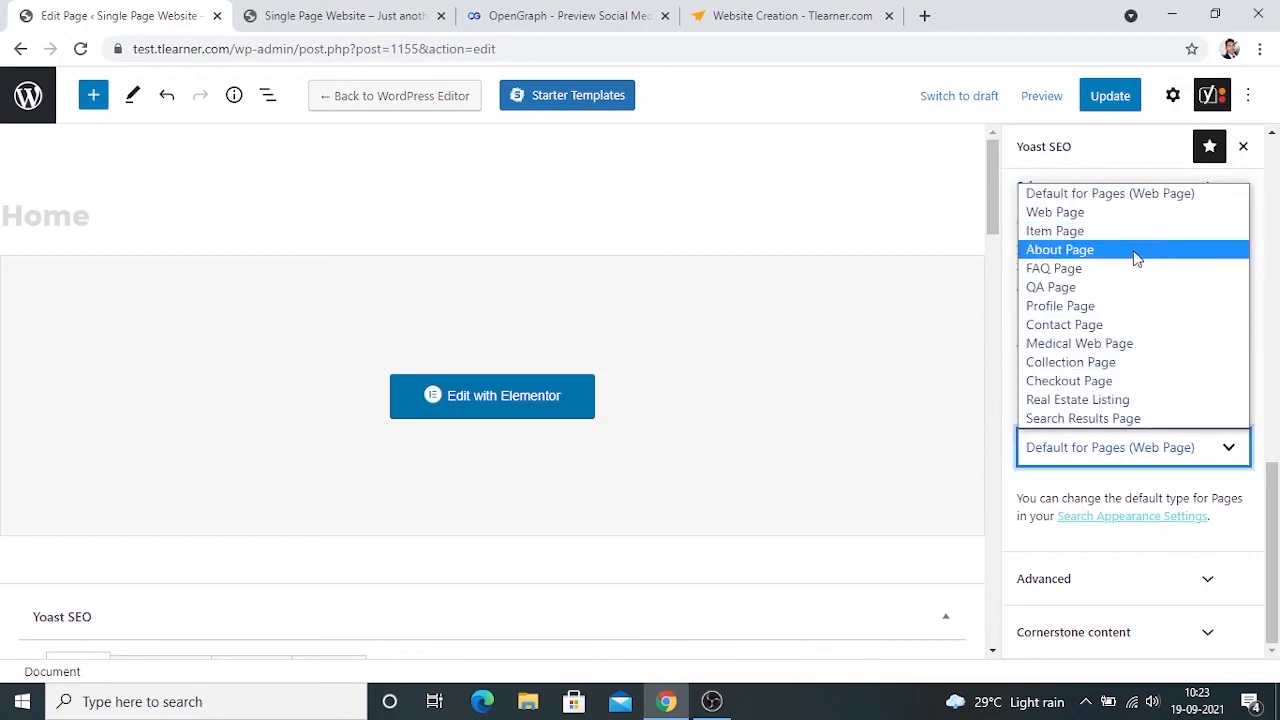
left_click(1084, 200)
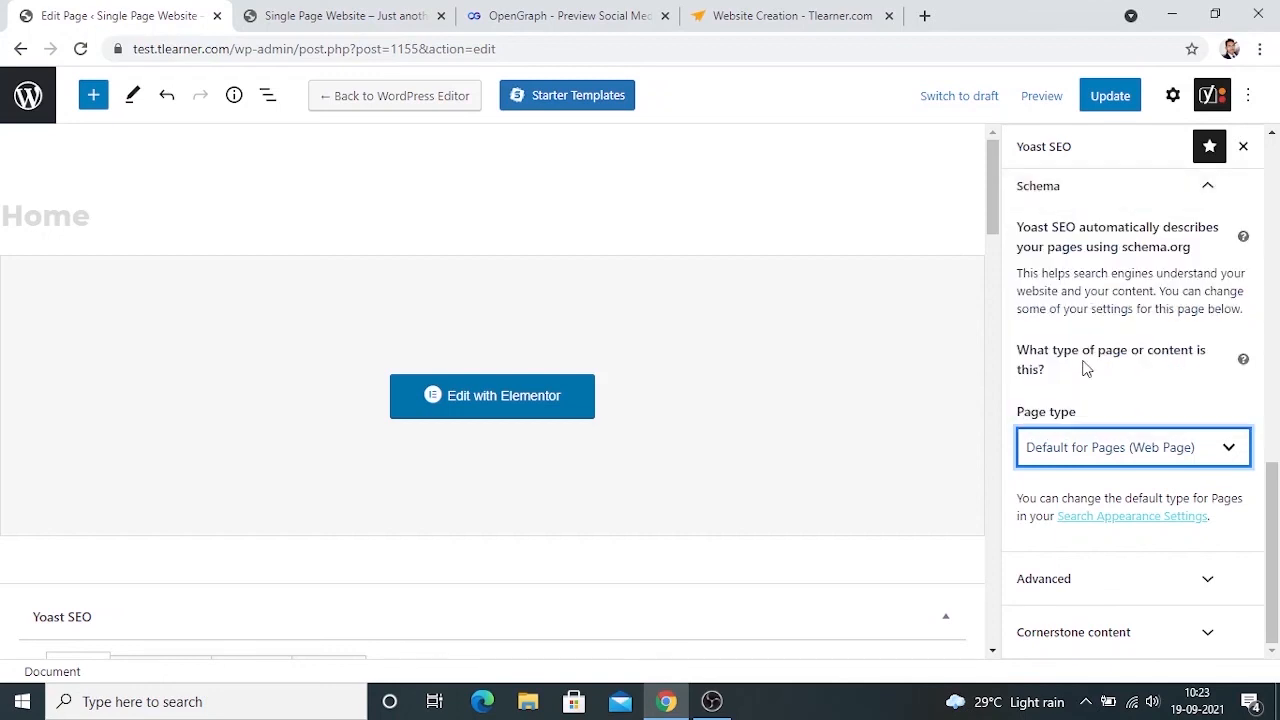
Step: Try Checkout Page as the schema page type, and return it to Default for Pages (Web Page)
left_click(1131, 440)
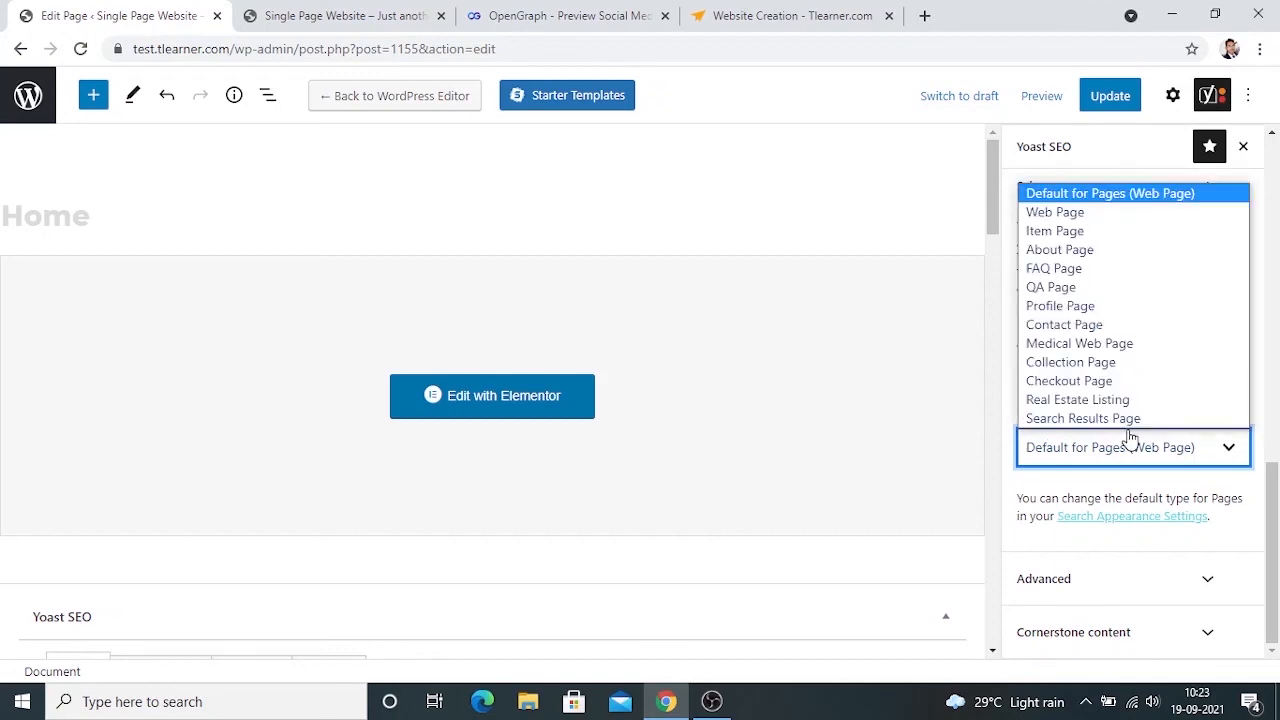
left_click(1105, 393)
left_click(1100, 443)
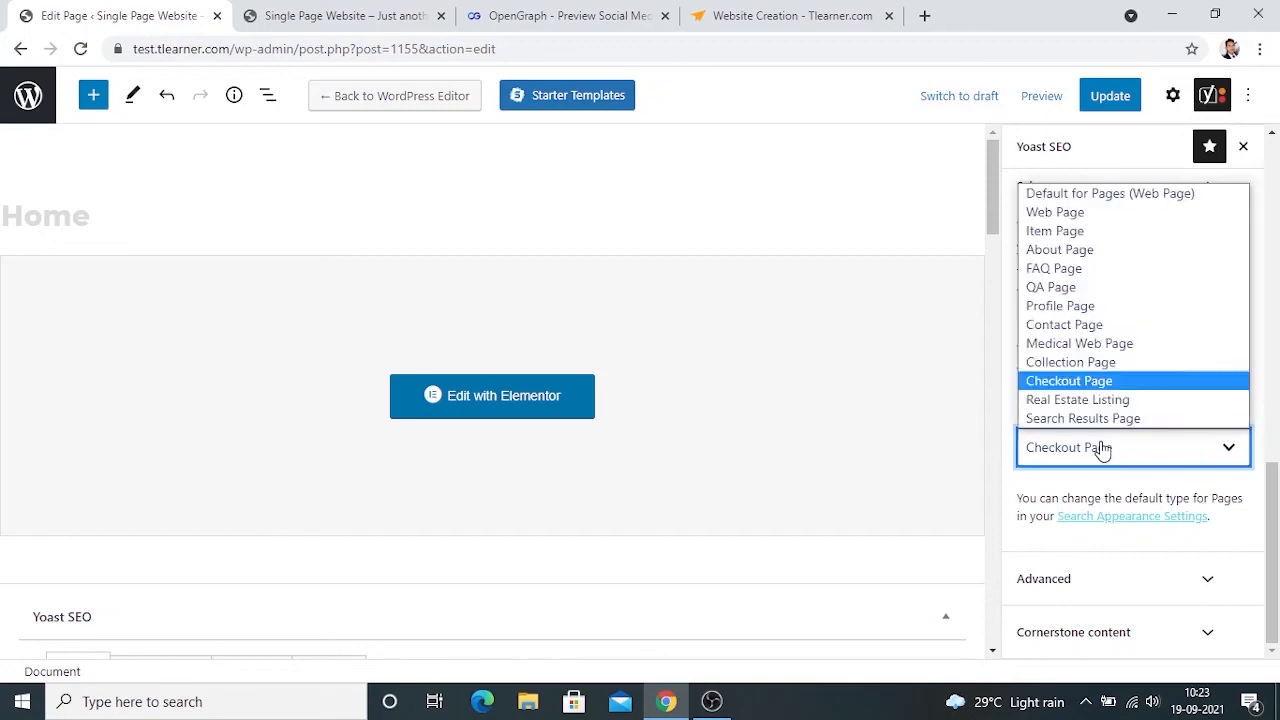
left_click(1055, 195)
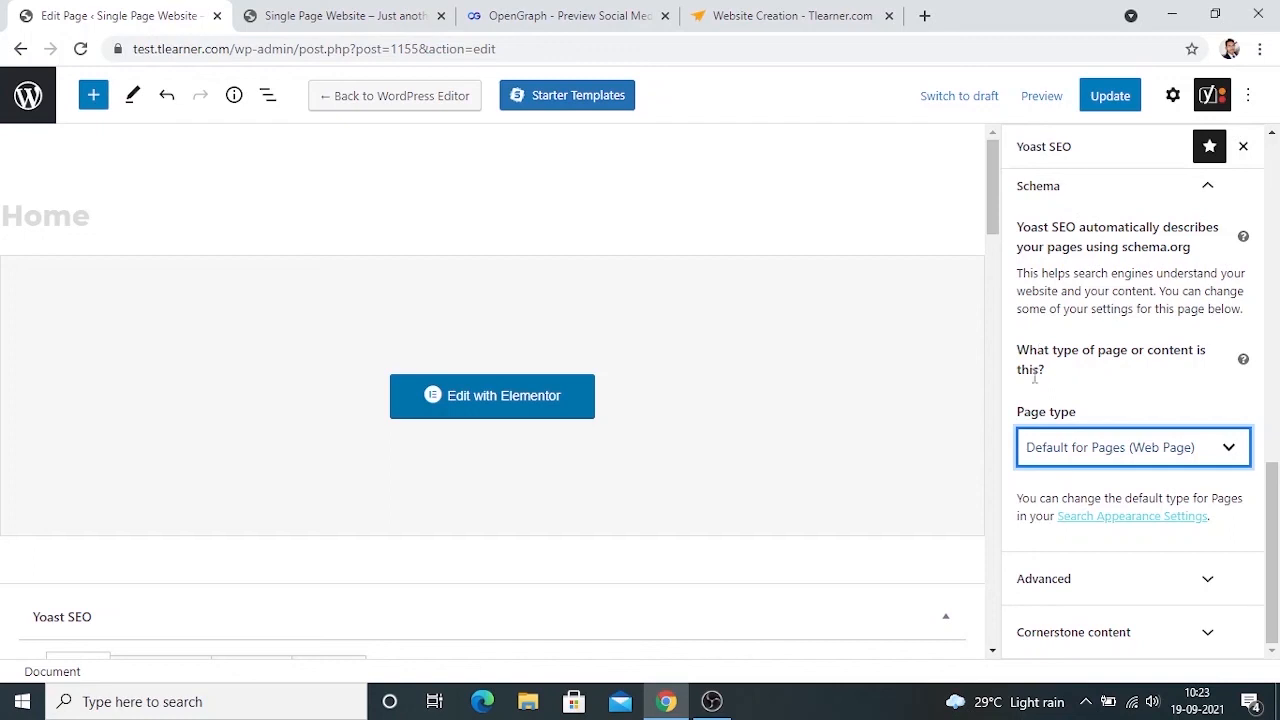
Step: Look through the Home page's Advanced settings, from search visibility to canonical URL, and open the Cornerstone content section
left_click(1057, 590)
scroll(1051, 566, "down", 4)
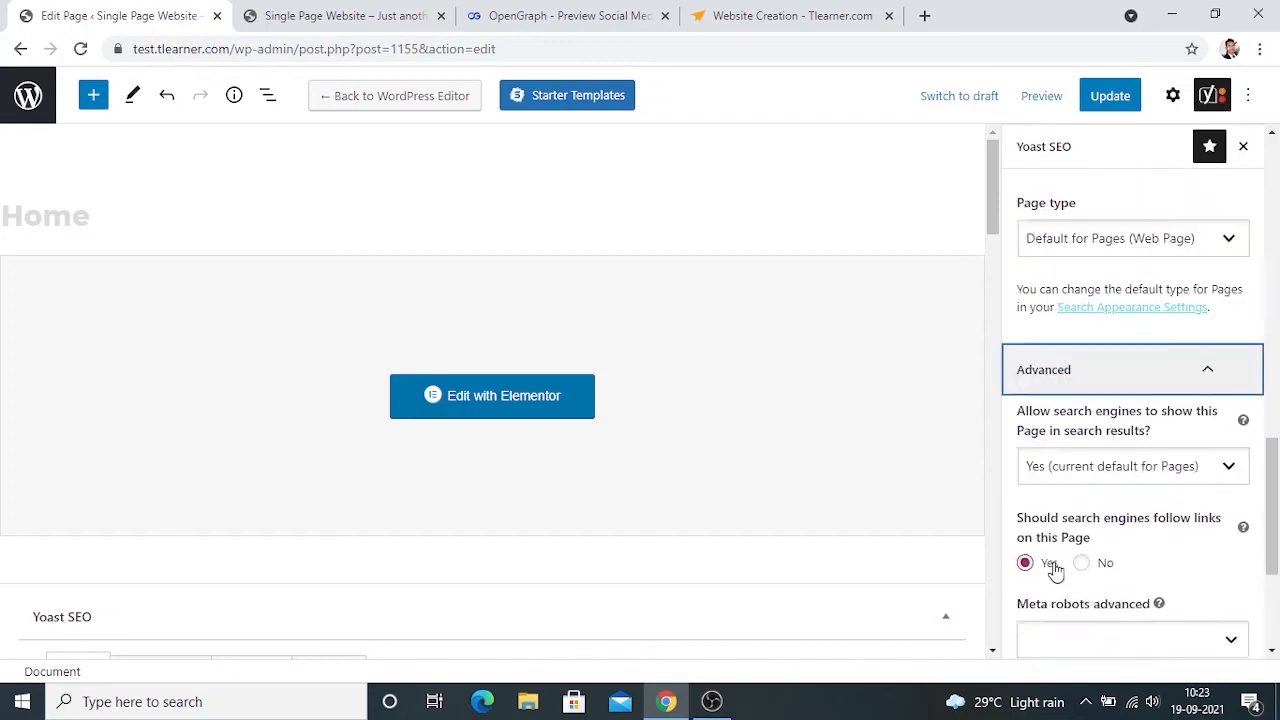
scroll(1144, 413, "down", 1)
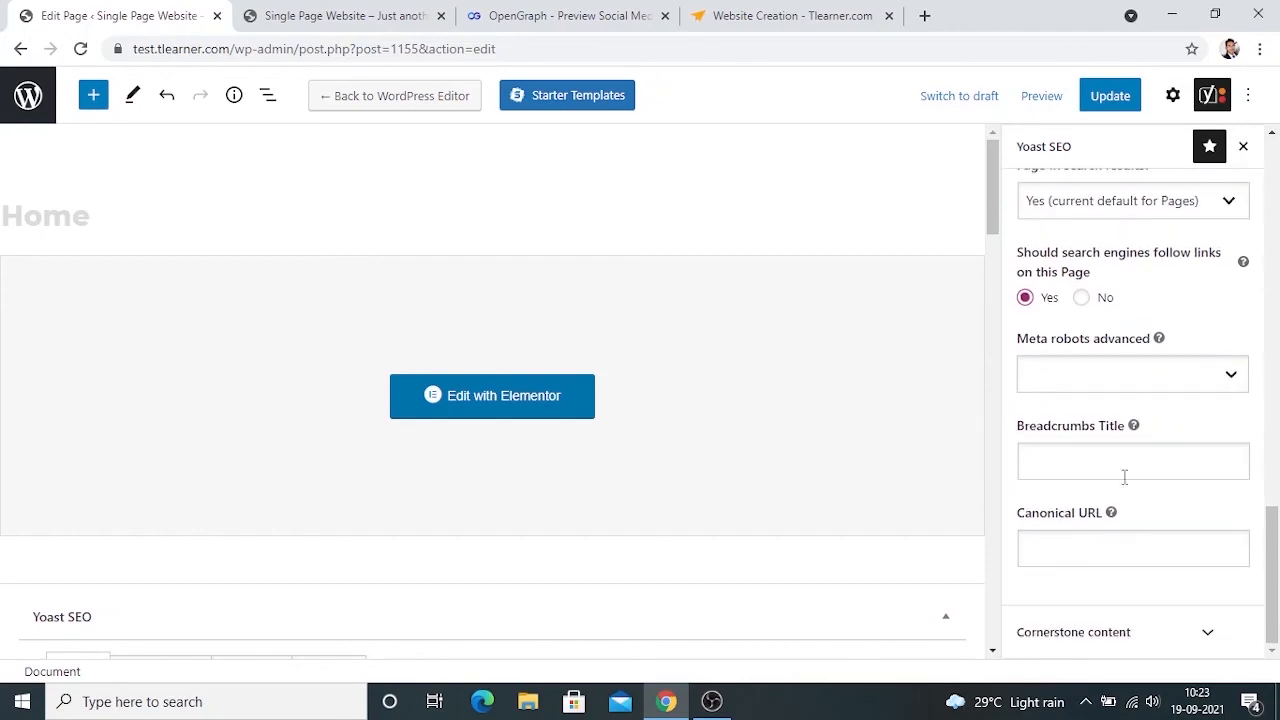
left_click(1097, 649)
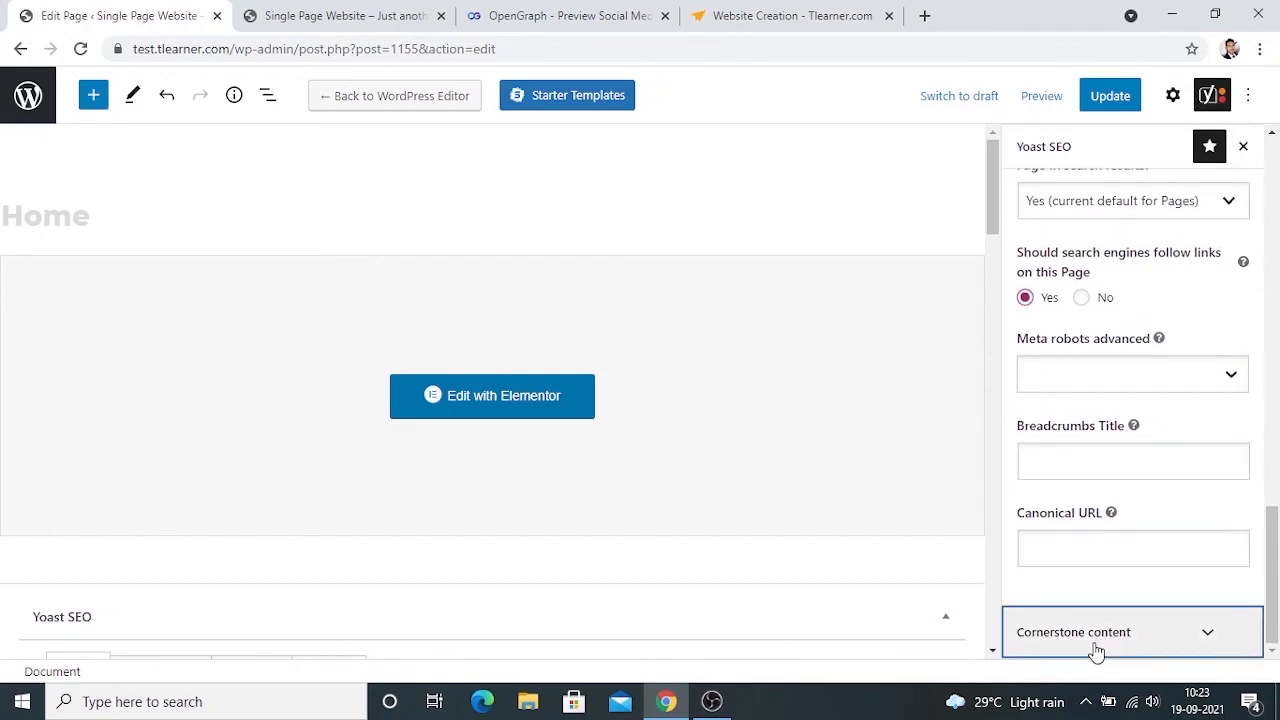
scroll(1113, 461, "down", 1)
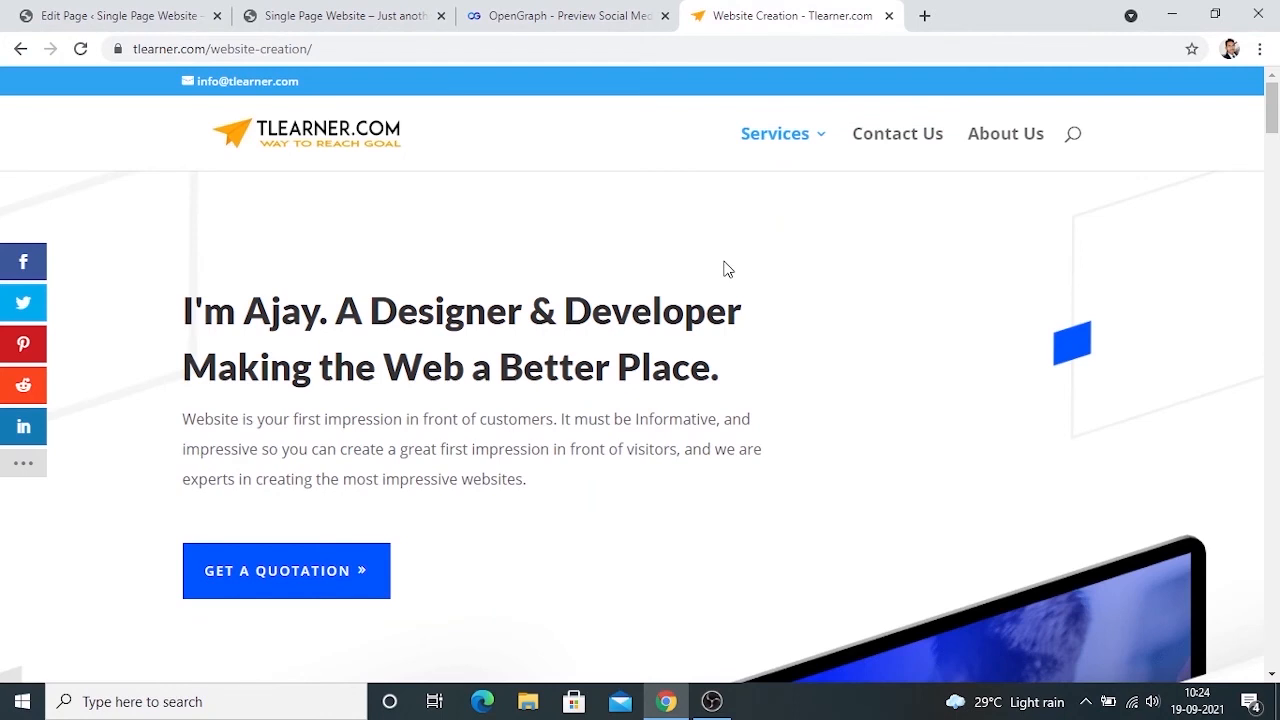